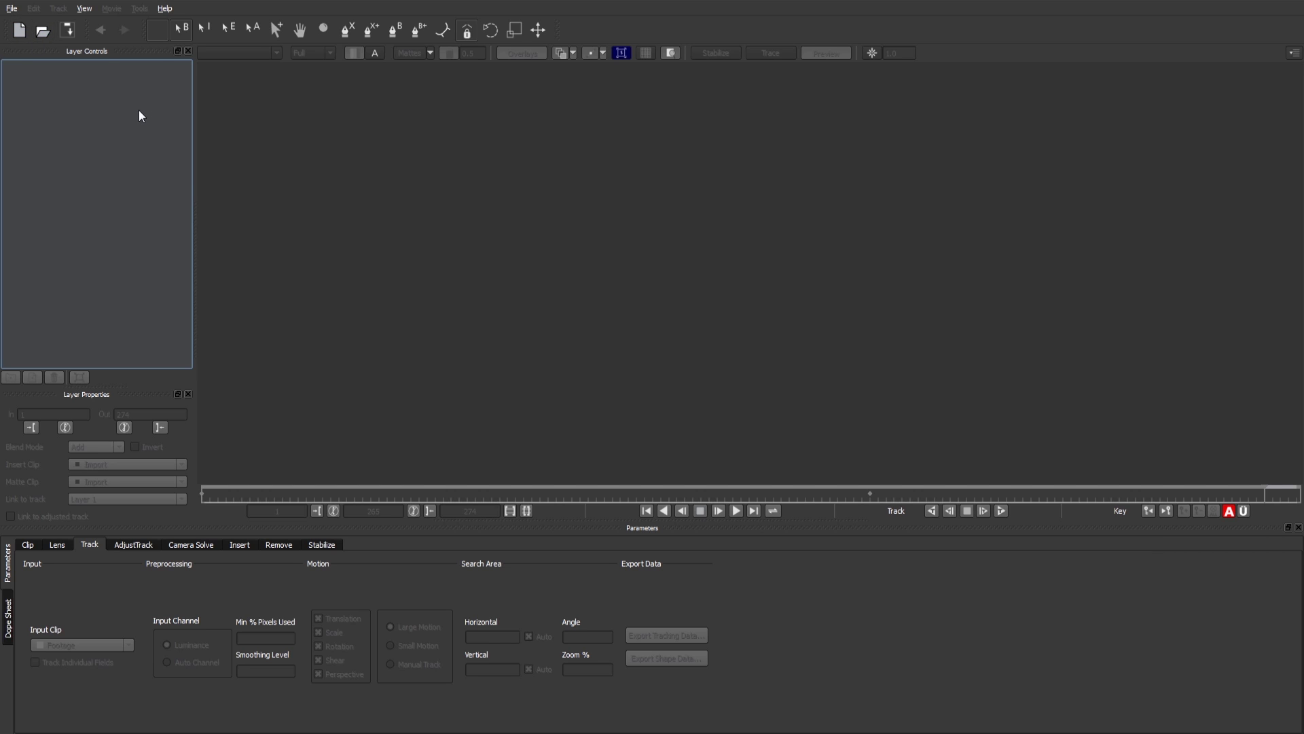
Step: Create a new mocha Pro project from Footage.mov, frames 0–273 at 25 fps
click(19, 30)
click(745, 244)
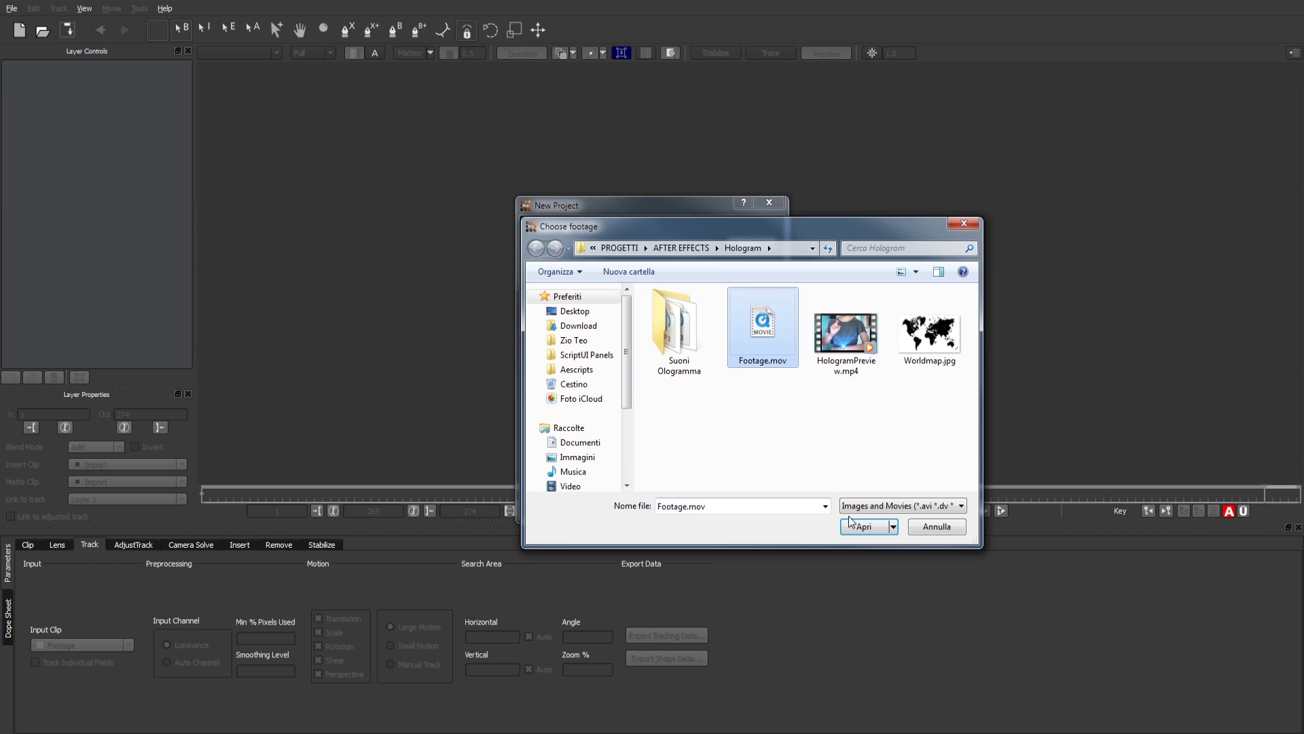
click(861, 533)
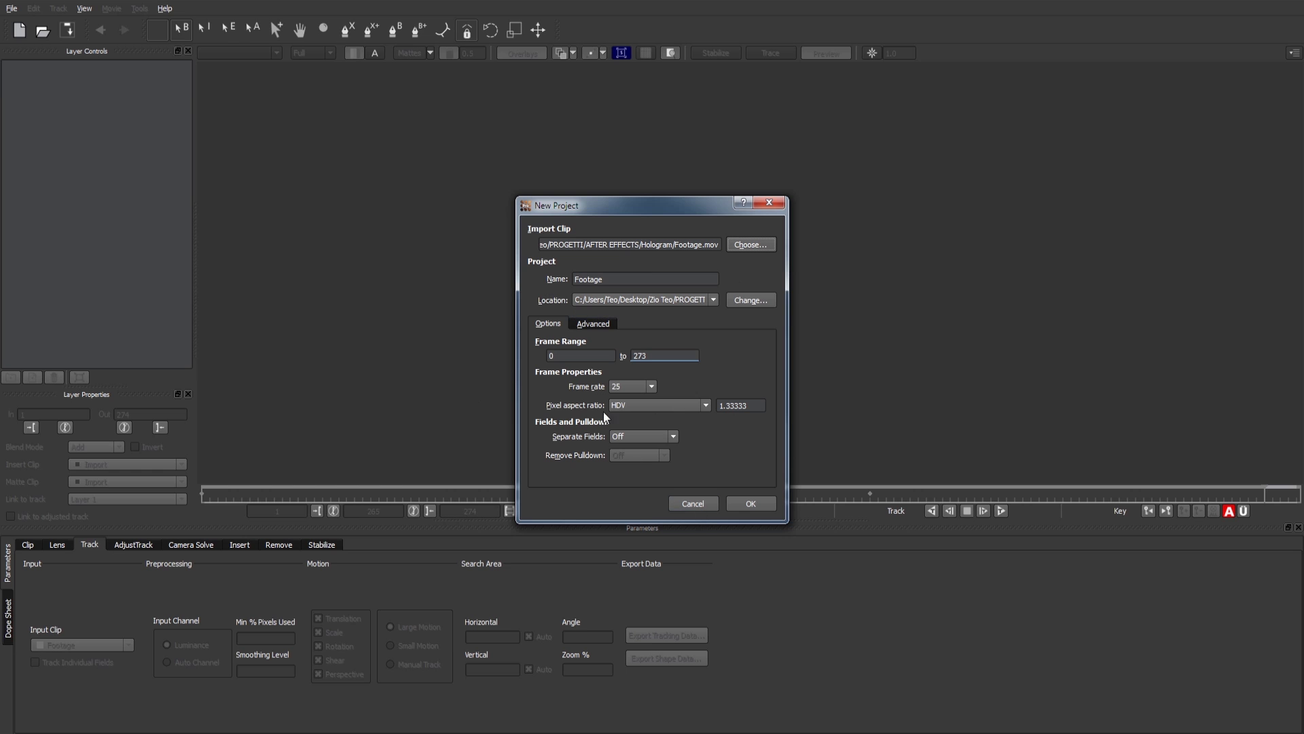
click(750, 503)
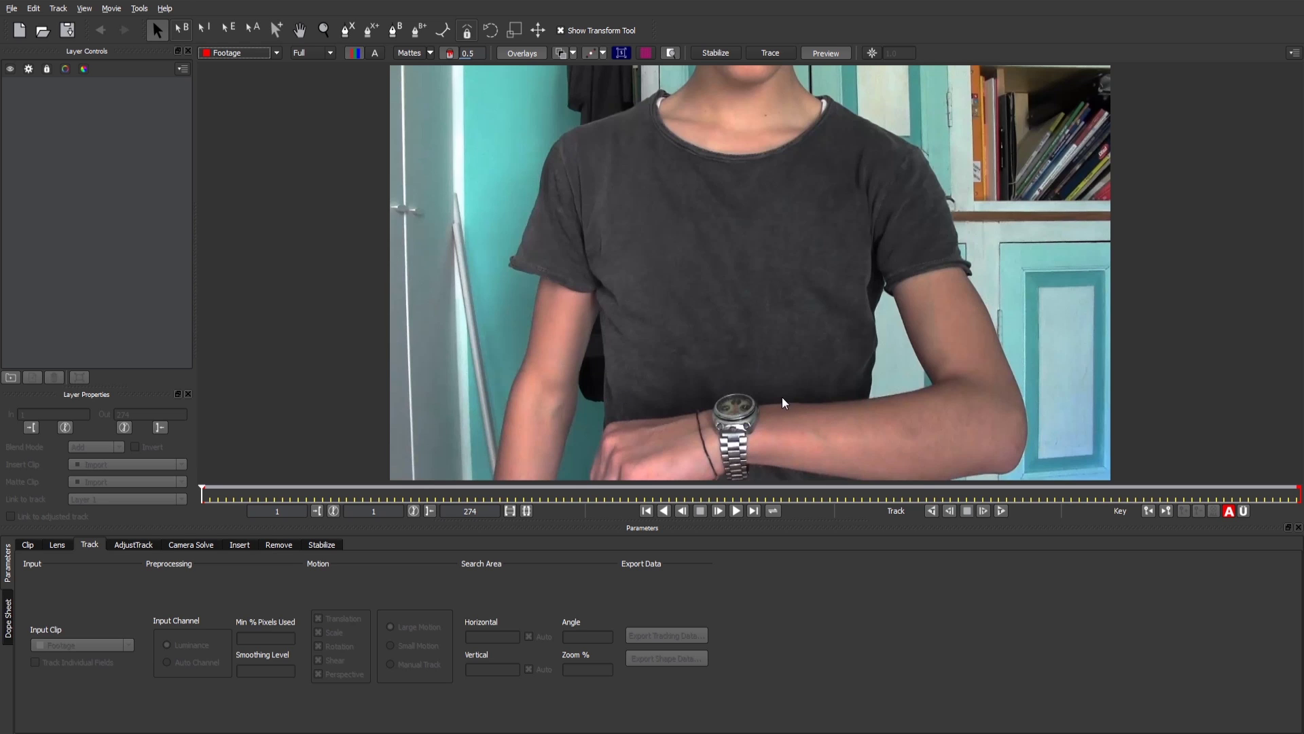
Step: Zoom onto the watch and draw a closed X-Spline shape around its bezel as Layer 1
click(742, 432)
key(z)
mouse_move(748, 373)
mouse_down()
mouse_move(752, 138)
mouse_move(775, 227)
mouse_up()
key(x)
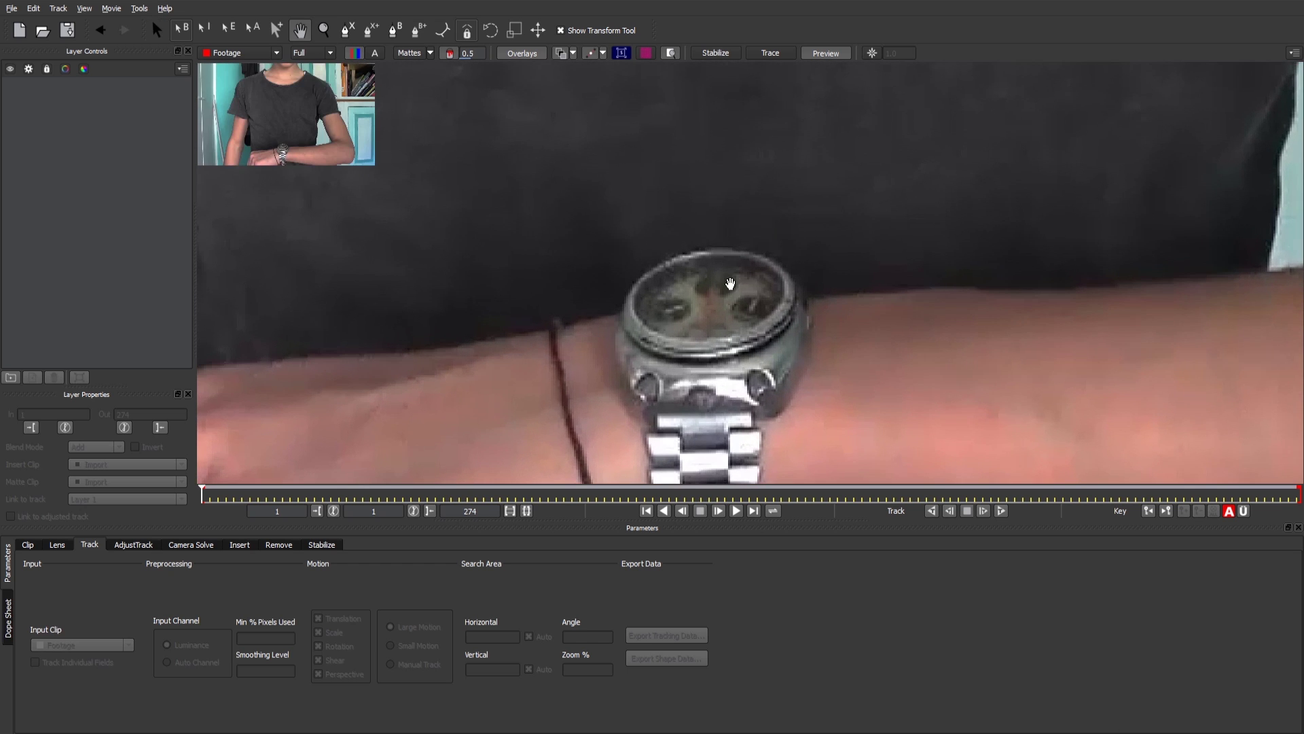
drag(731, 283, 736, 286)
key(s)
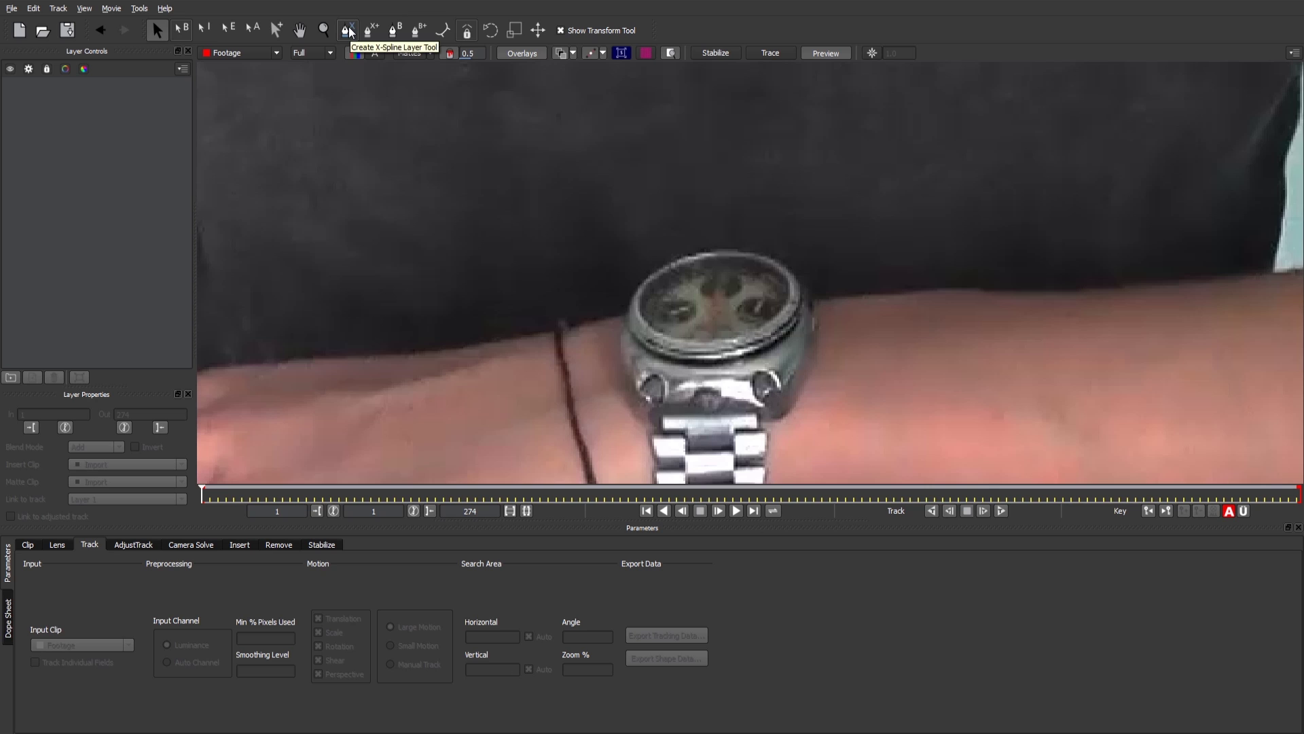
click(348, 32)
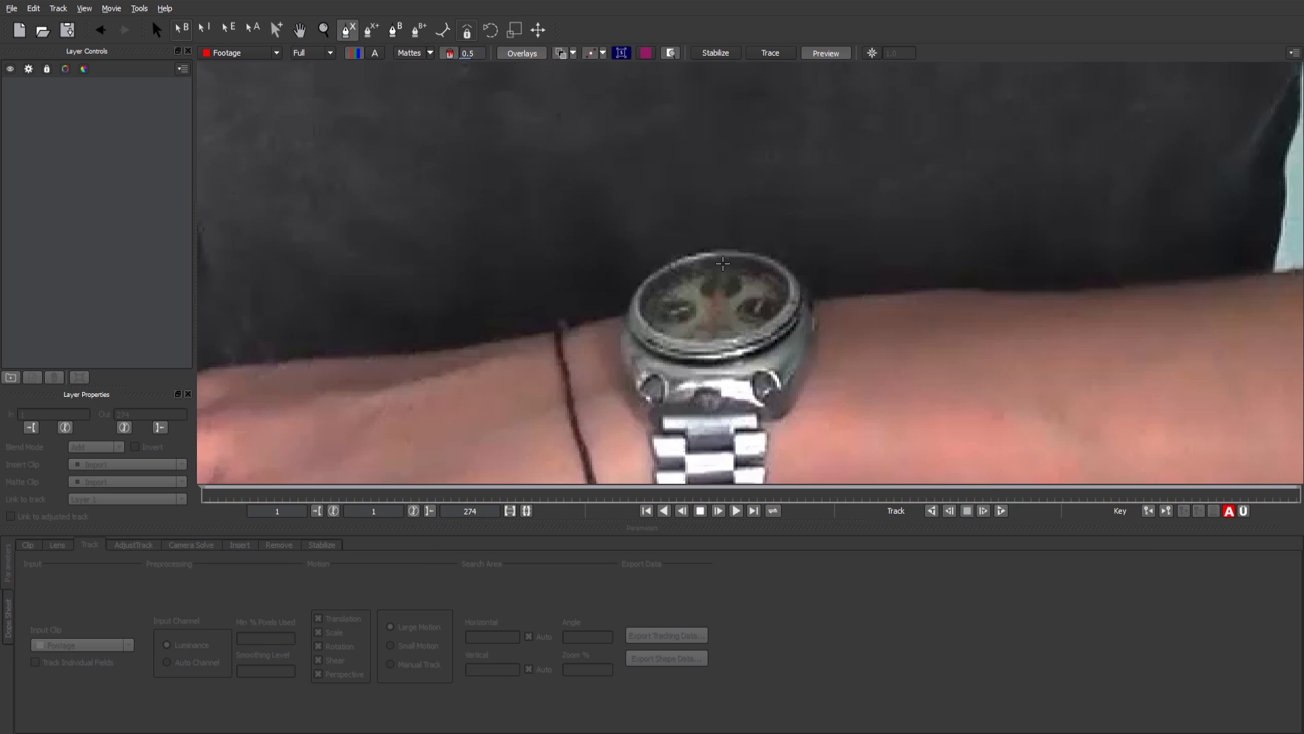
click(715, 253)
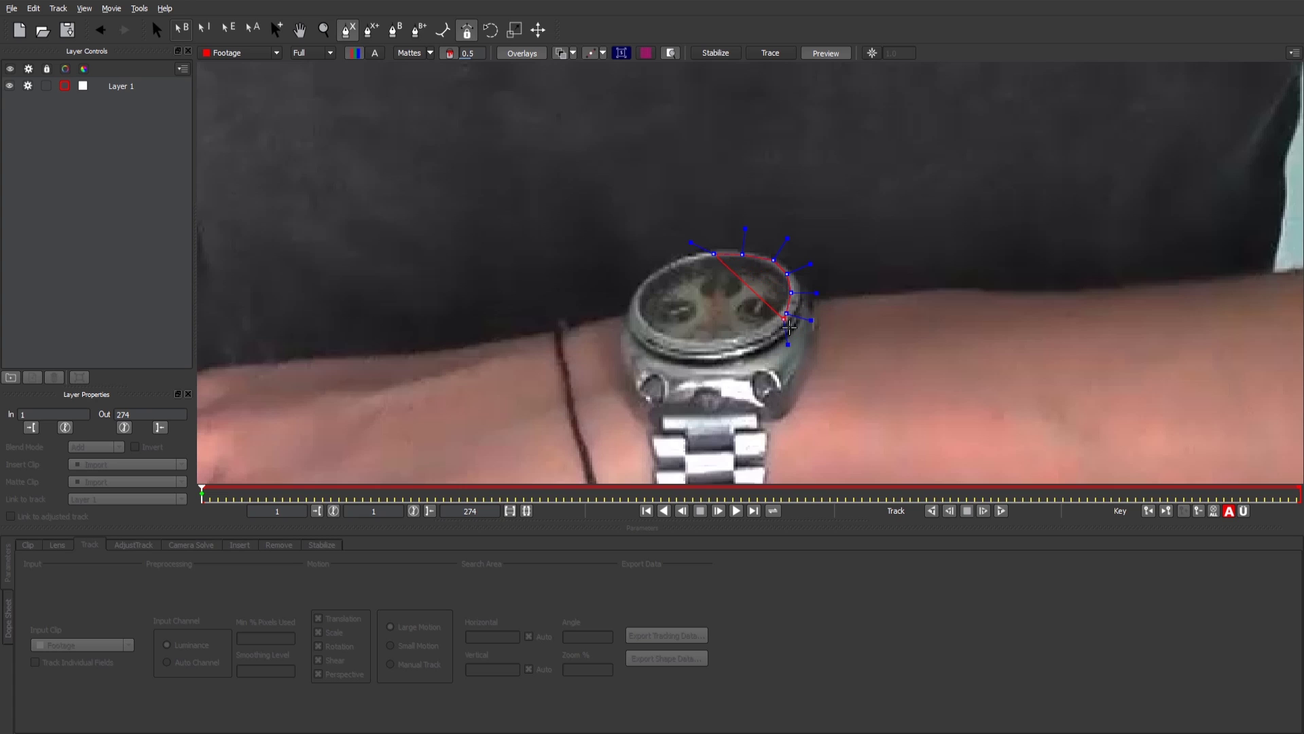
click(647, 281)
click(696, 259)
right_click(696, 259)
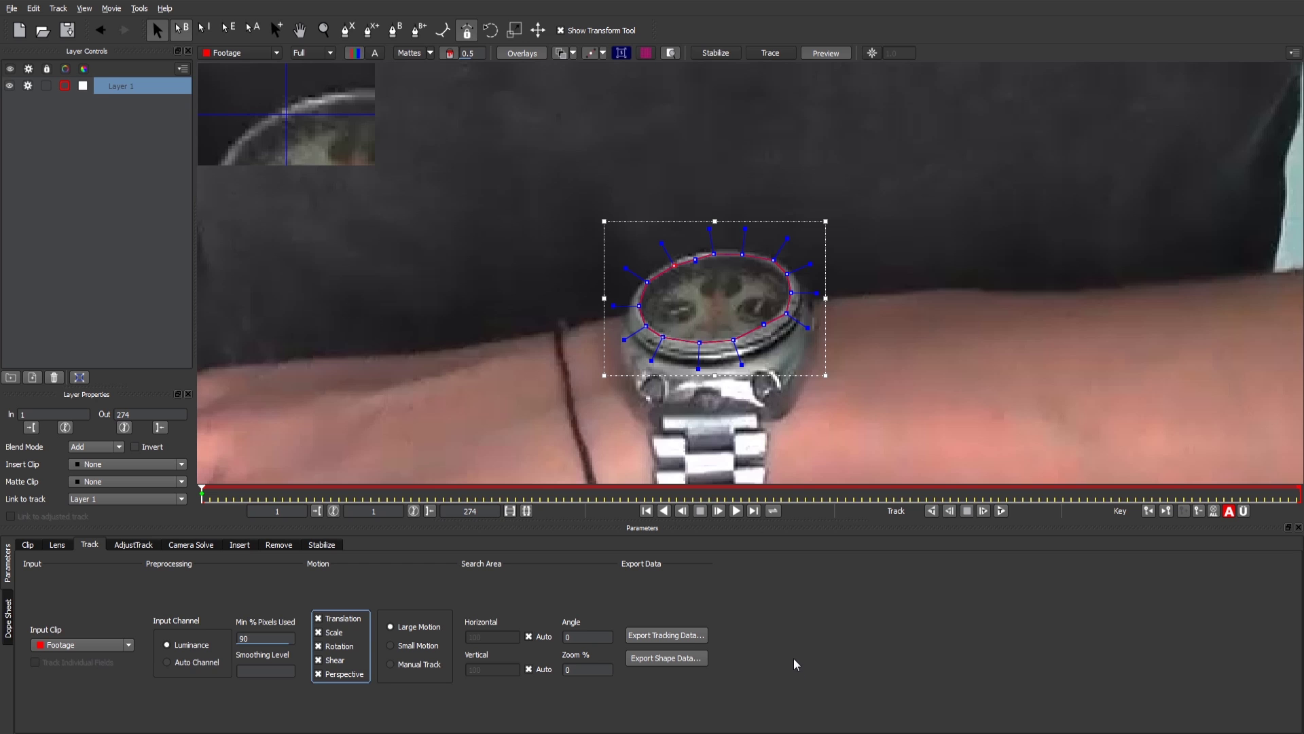
Step: Track Layer 1 forward through the clip, pausing once and resuming toward frame 265
click(1000, 511)
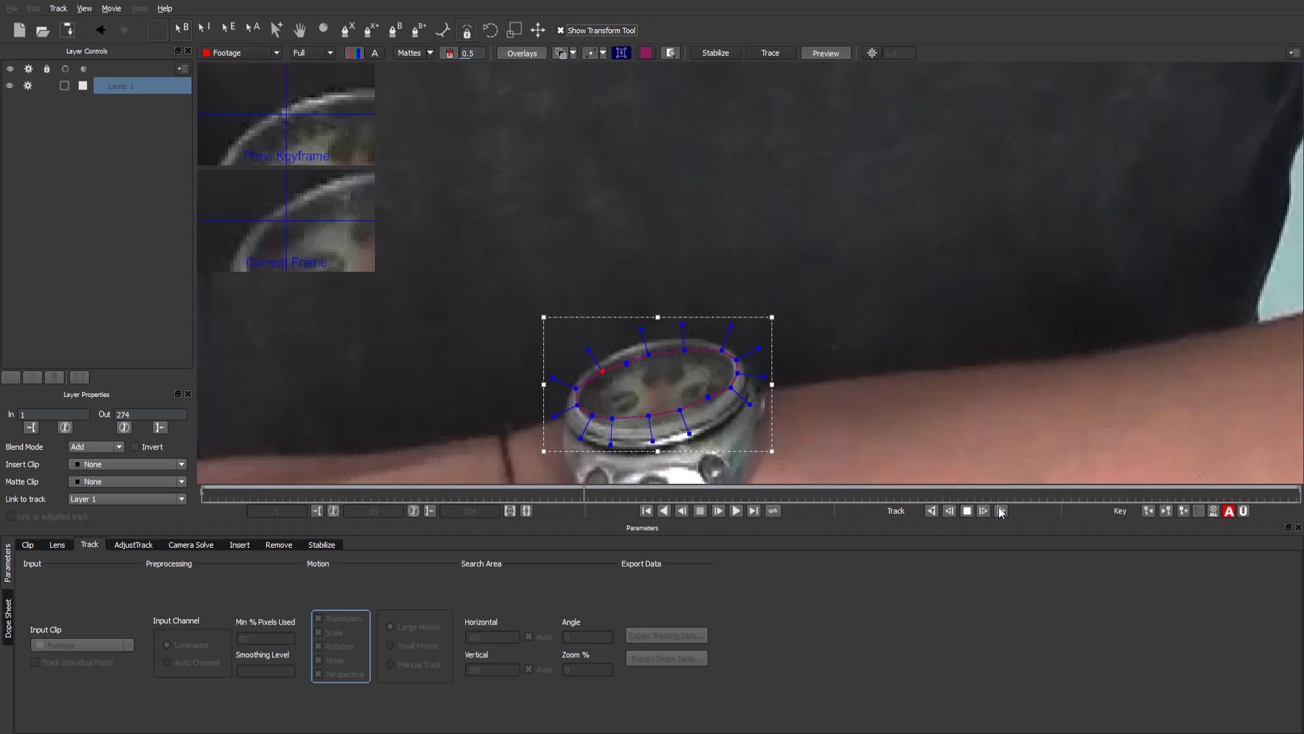
click(1000, 511)
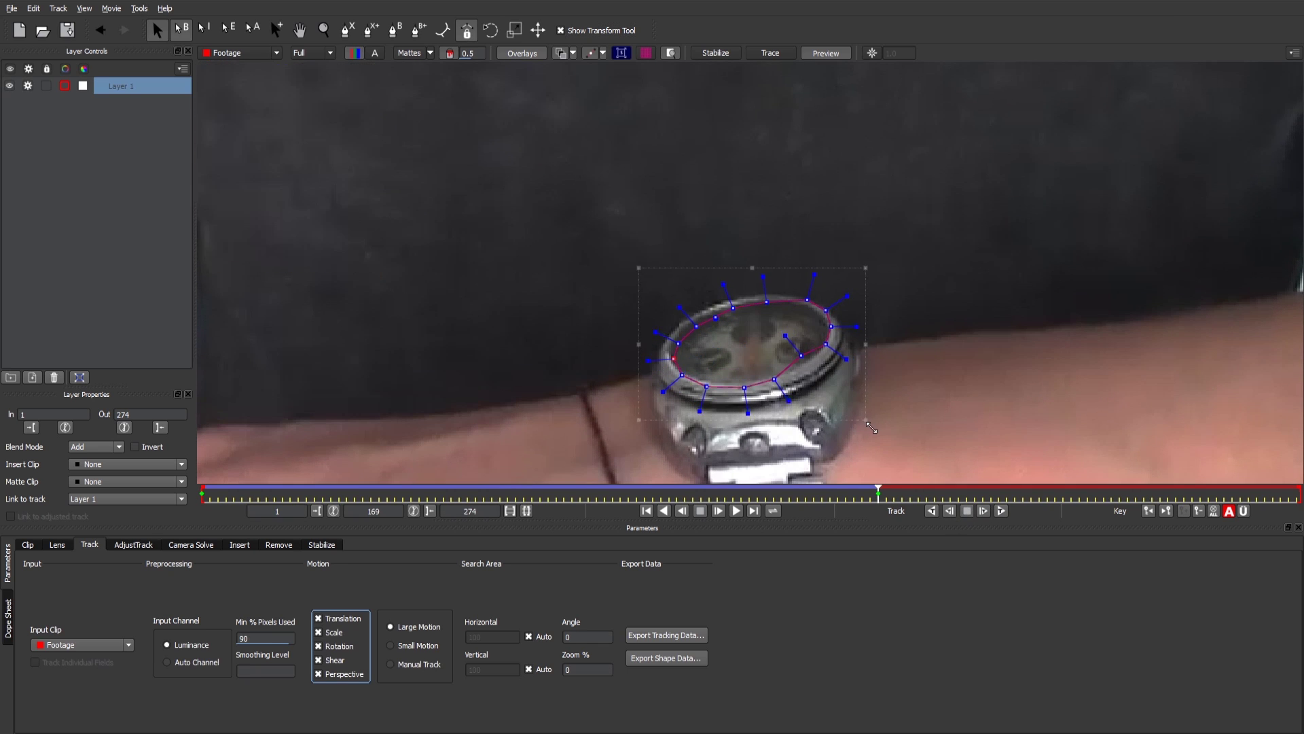
click(1001, 510)
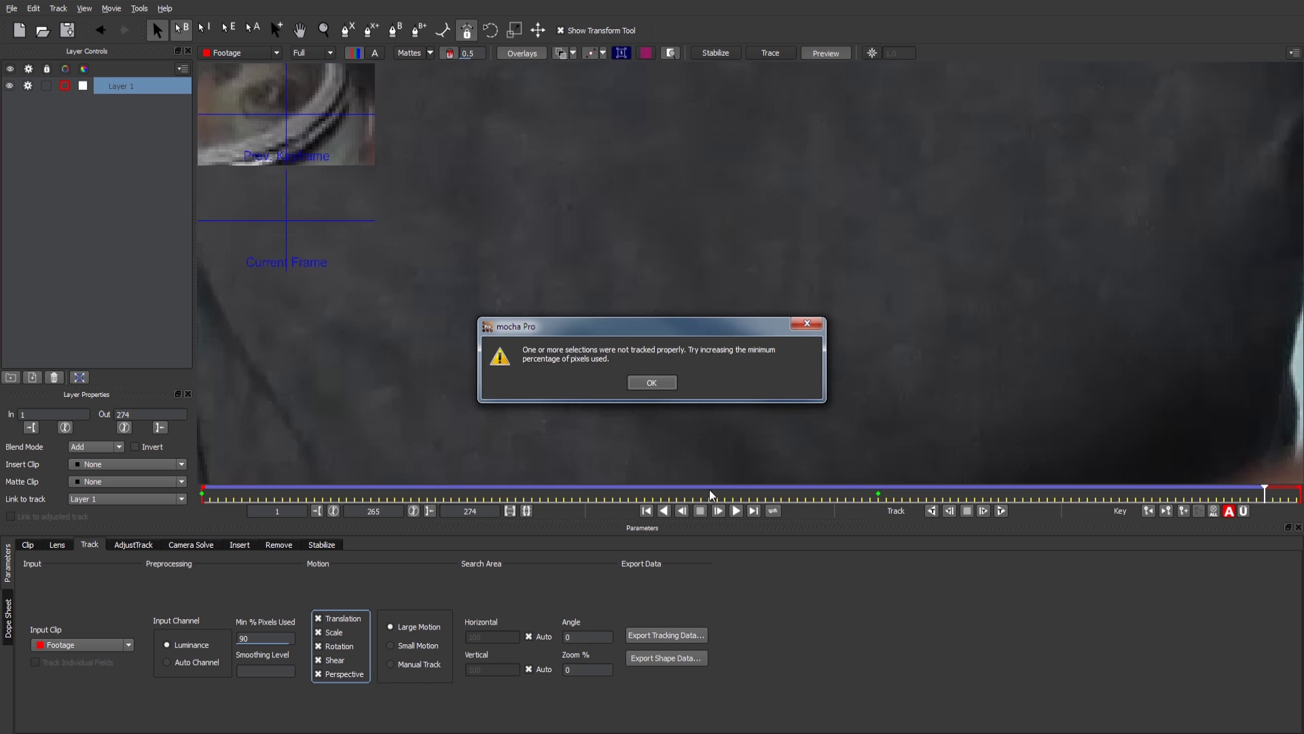
Step: Dismiss the warning and copy the tracking as After Effects Corner Pin data to the clipboard
click(659, 384)
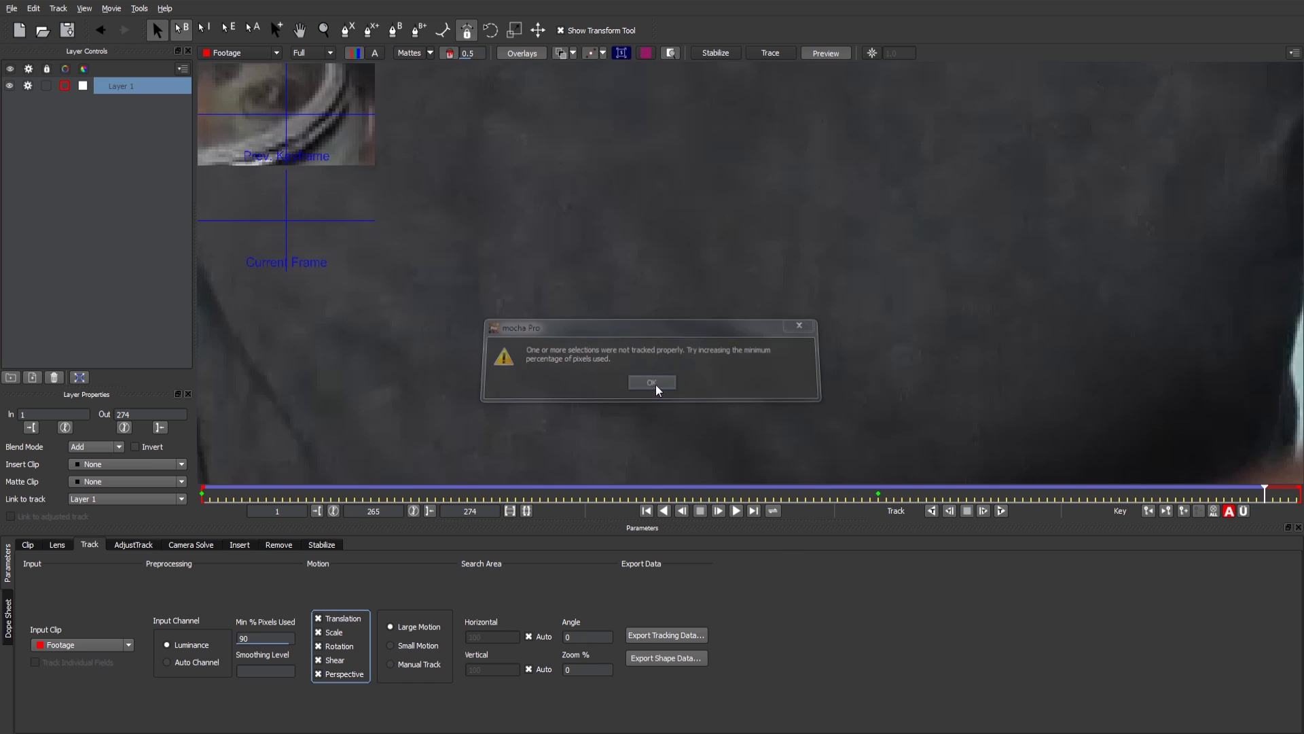
click(668, 635)
click(667, 349)
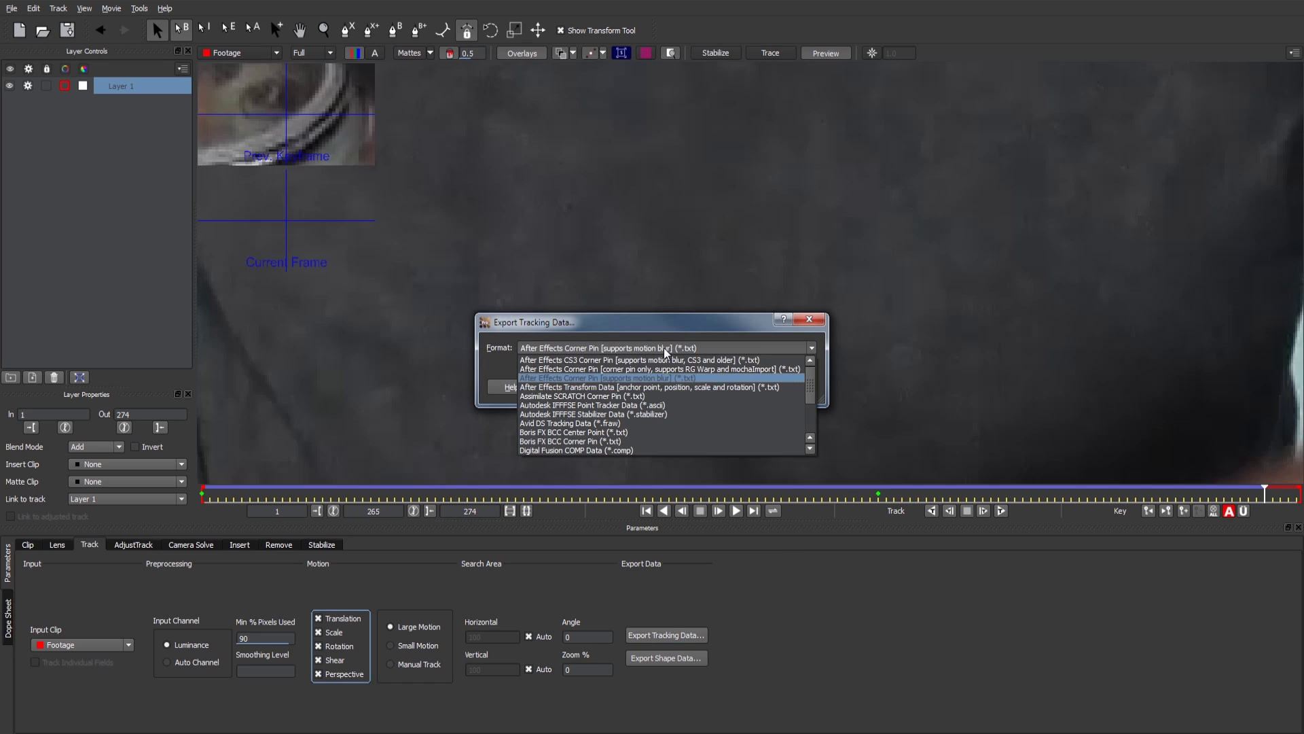
click(654, 380)
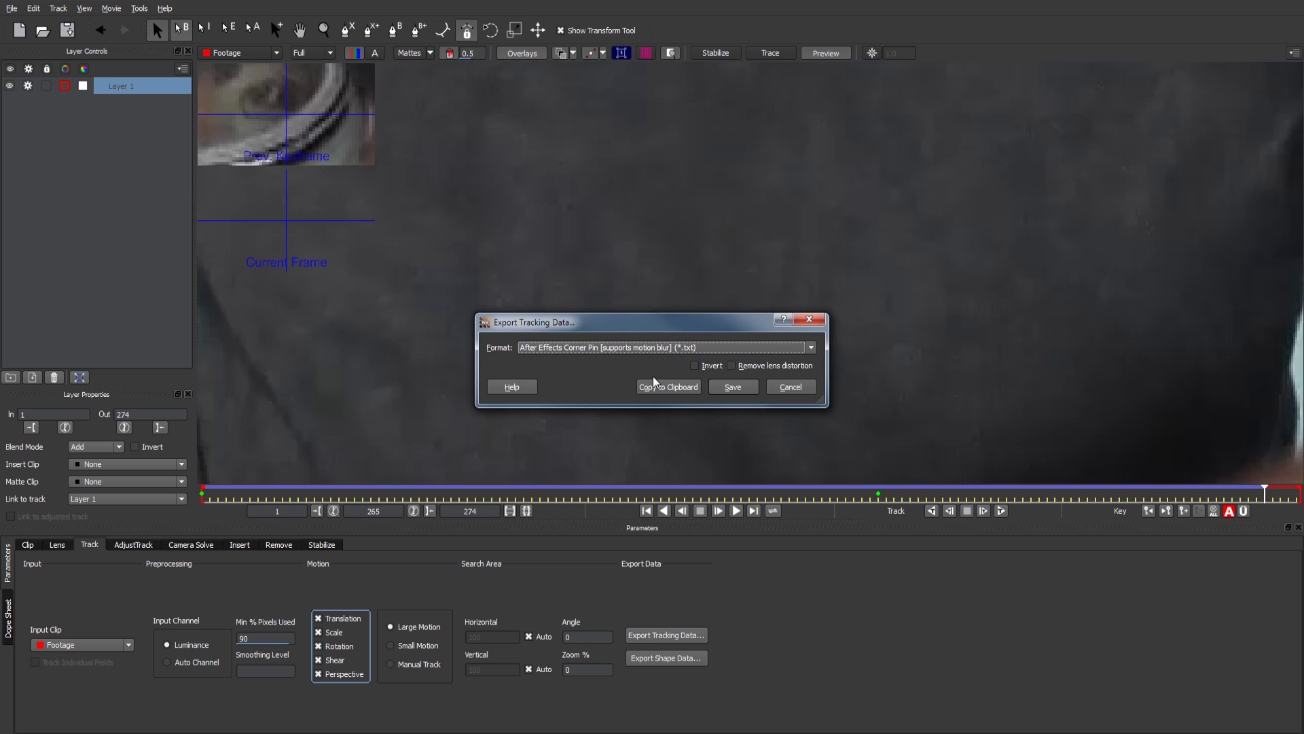
click(664, 389)
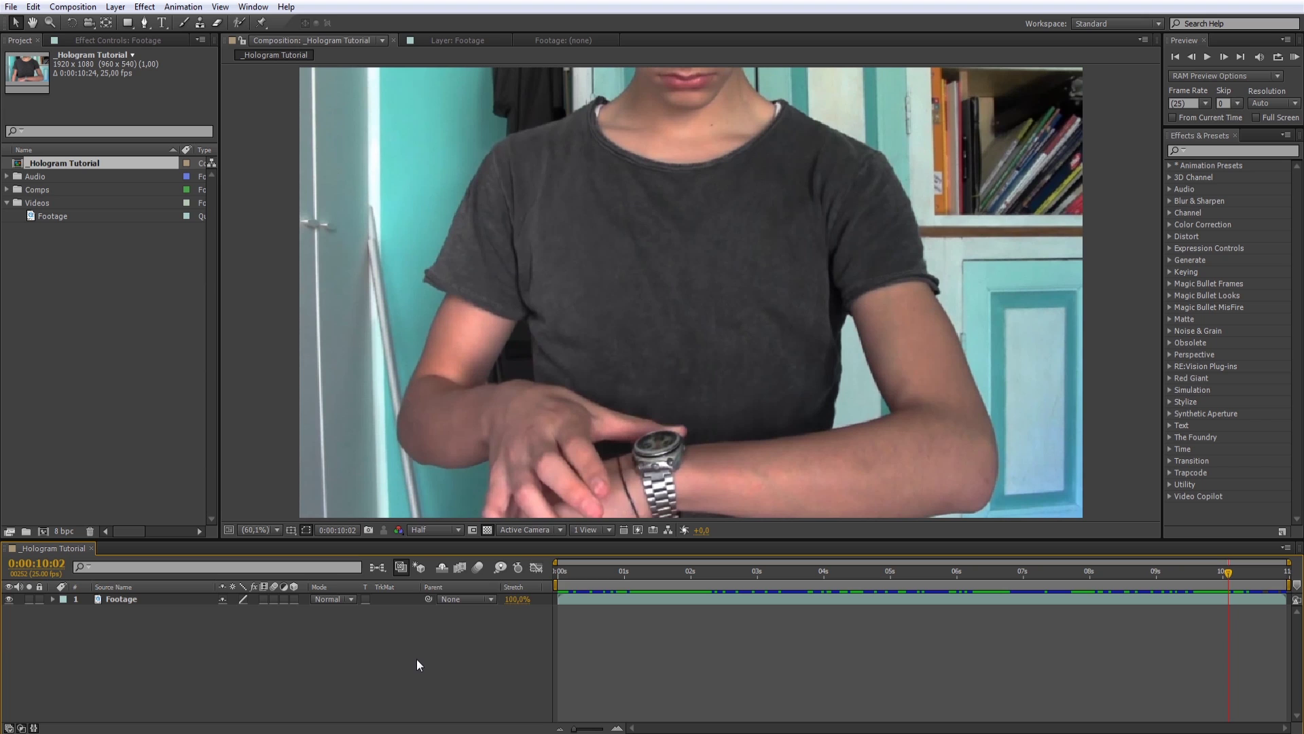
Step: Add a new null object layer named Track
right_click(417, 659)
mouse_move(481, 508)
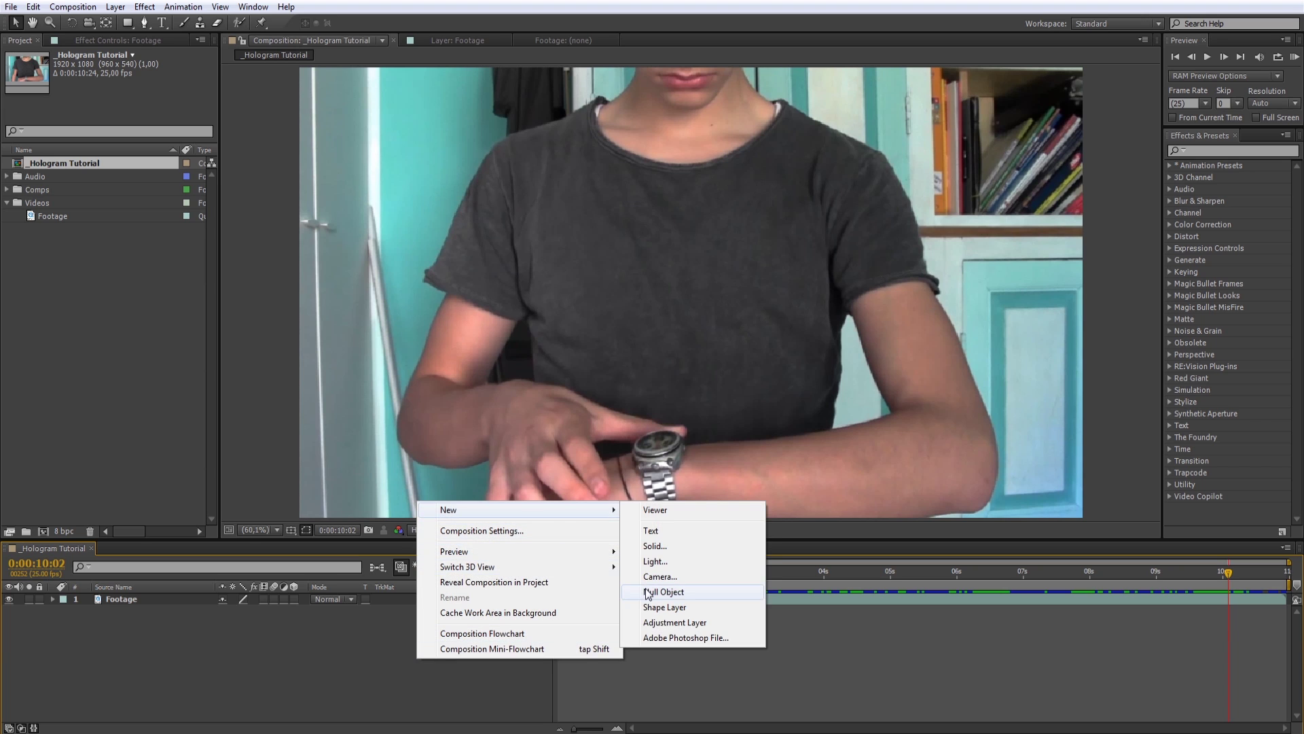
click(662, 591)
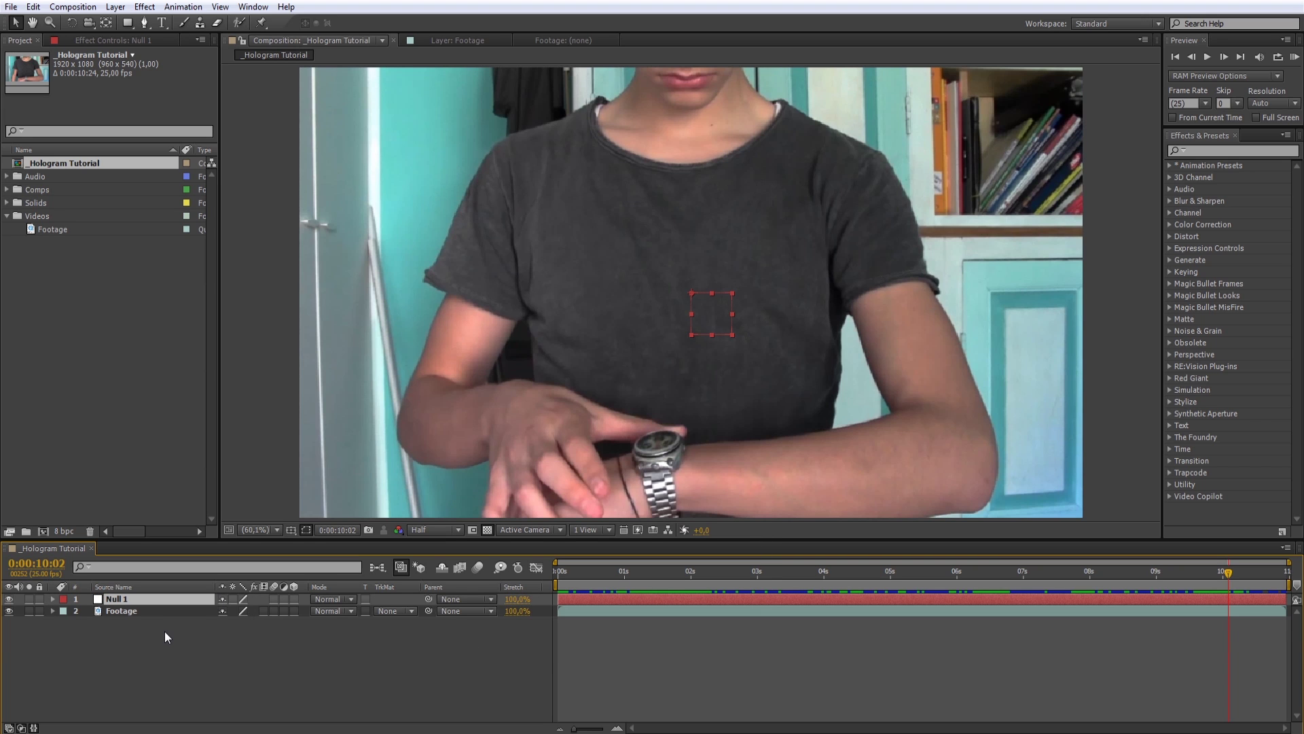
key(Return)
text(Track)
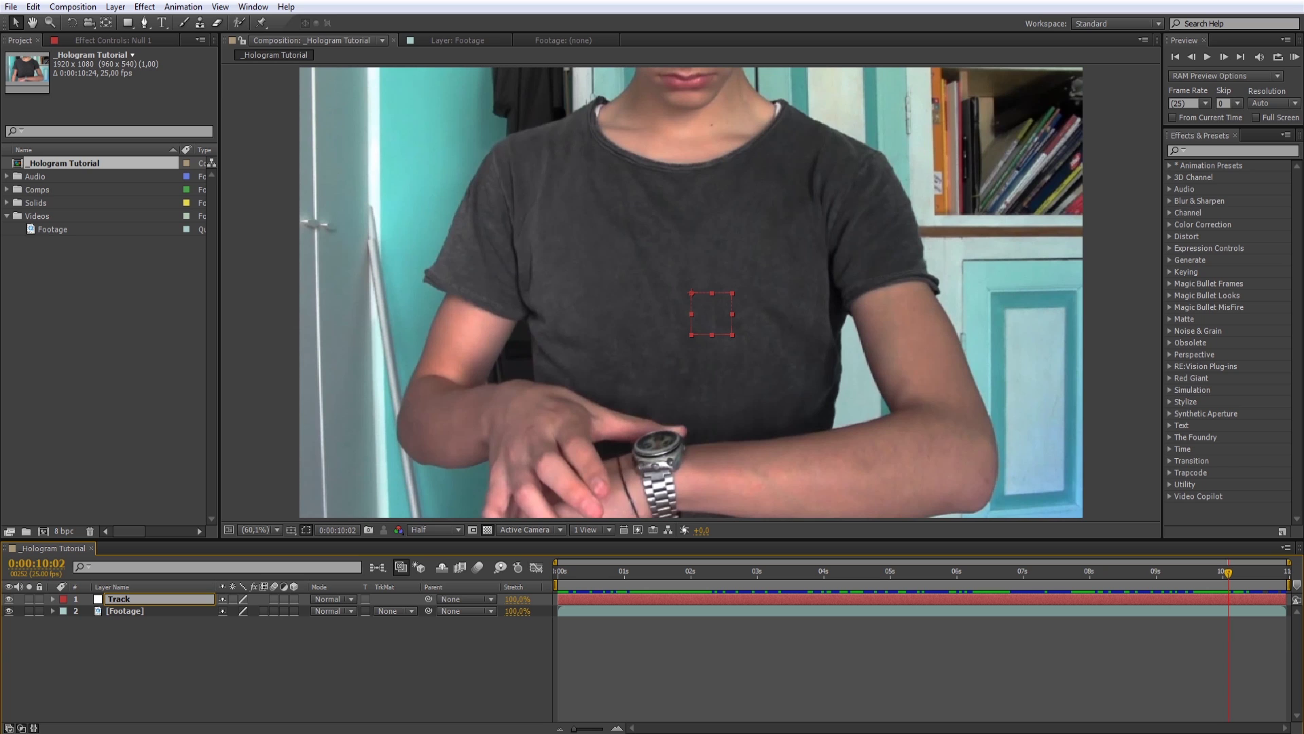
key(Return)
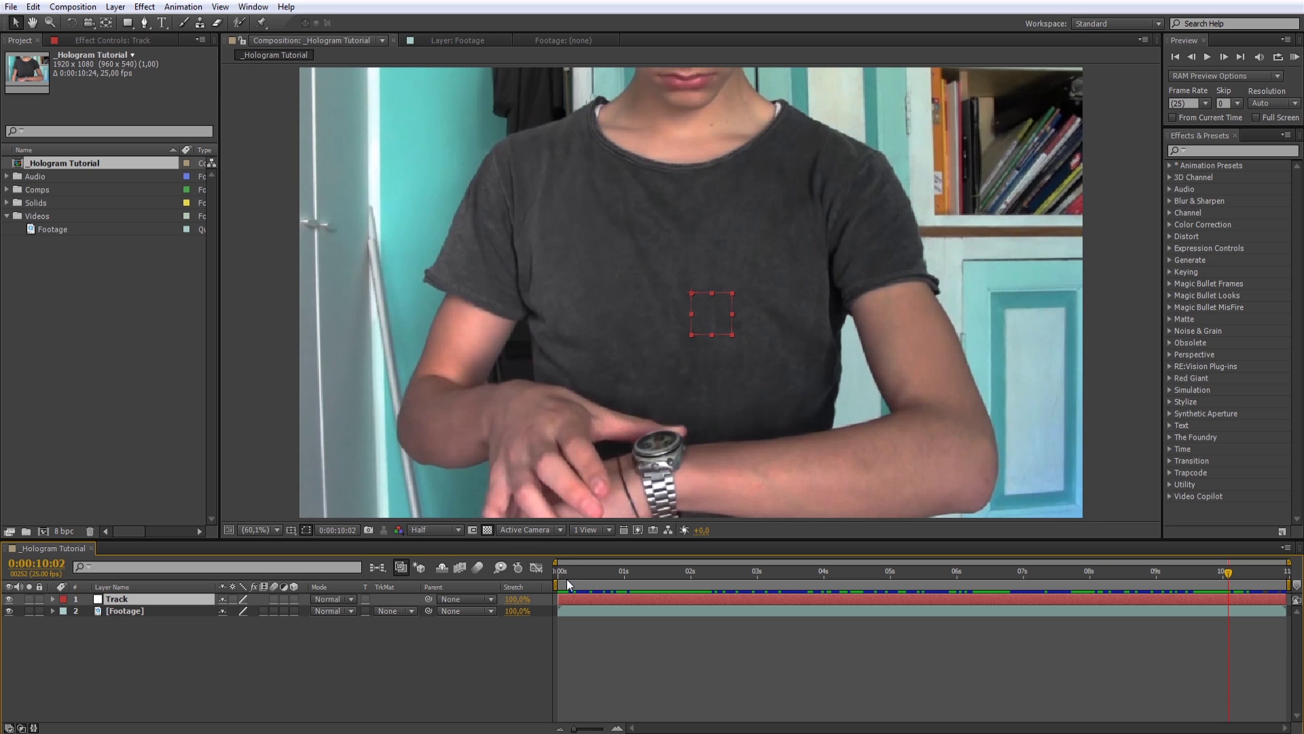
Step: Paste the tracking onto Track at frame 0, delete its Corner Pin effect, and make it 3D
click(564, 579)
drag(563, 579, 557, 579)
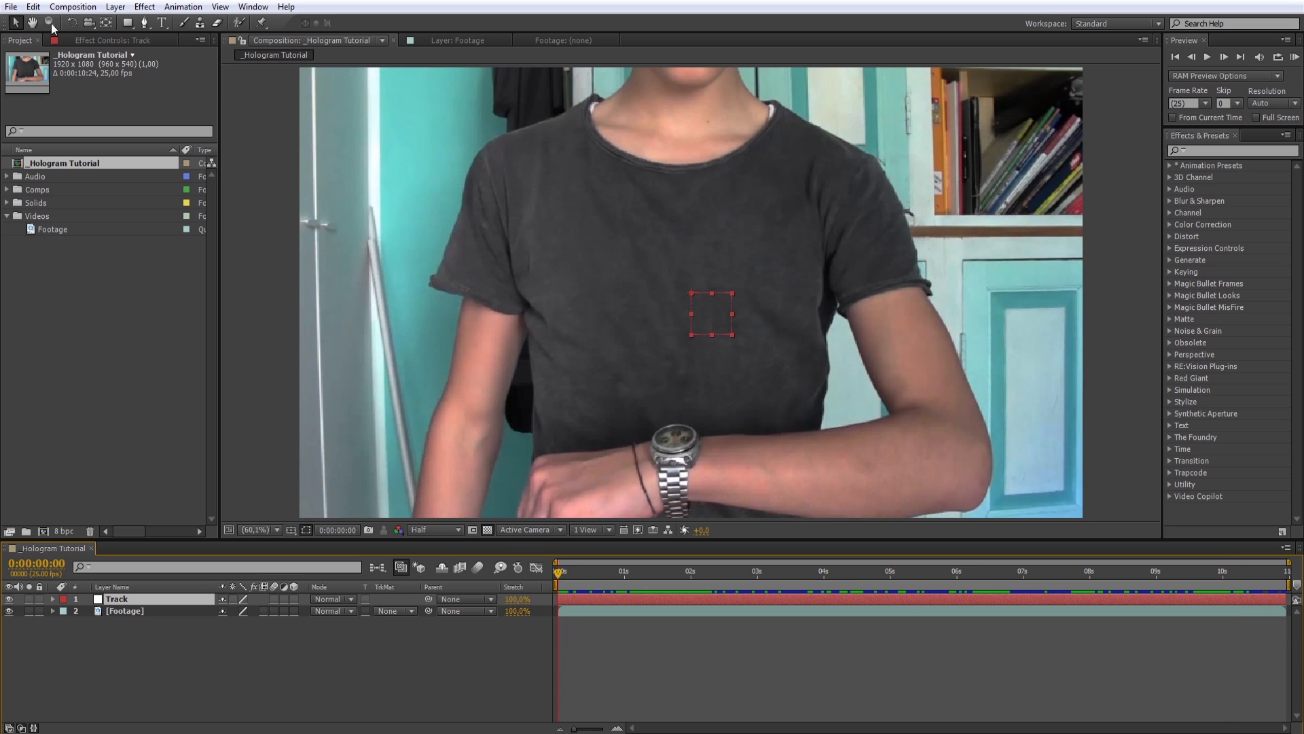
click(35, 8)
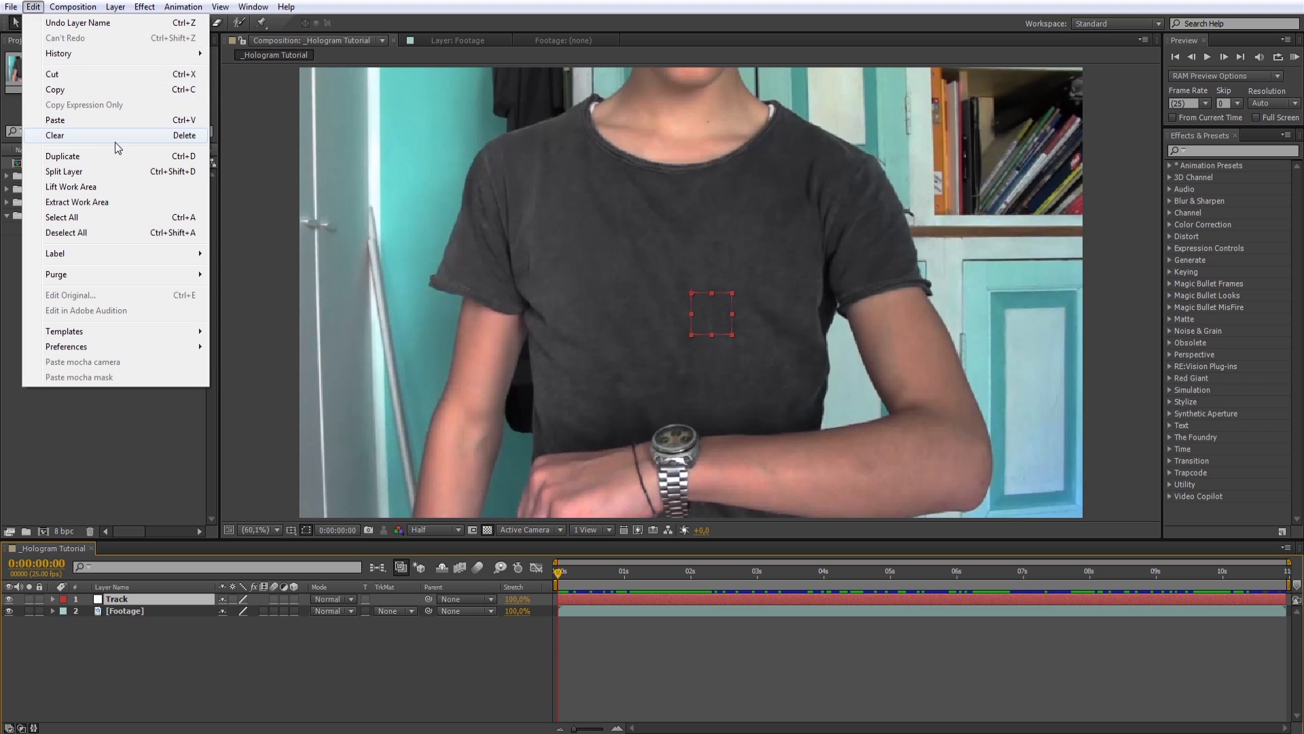
click(99, 120)
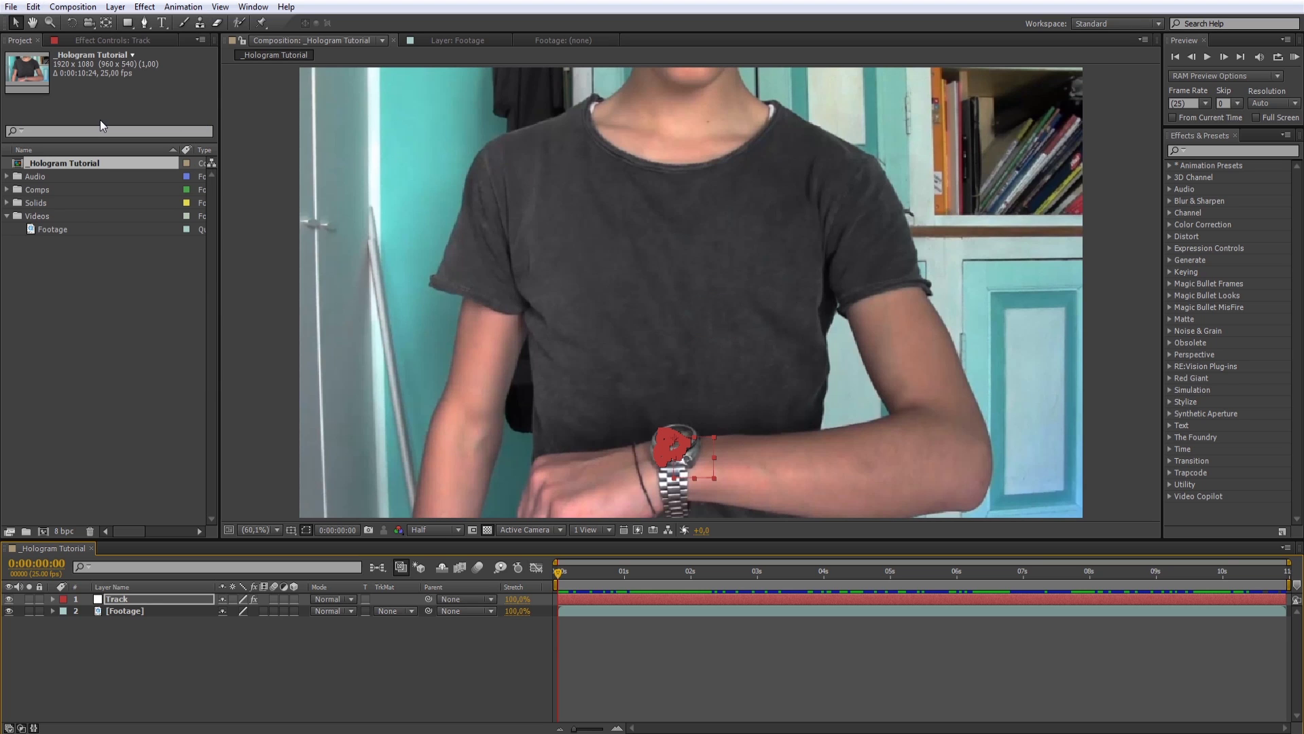
click(88, 40)
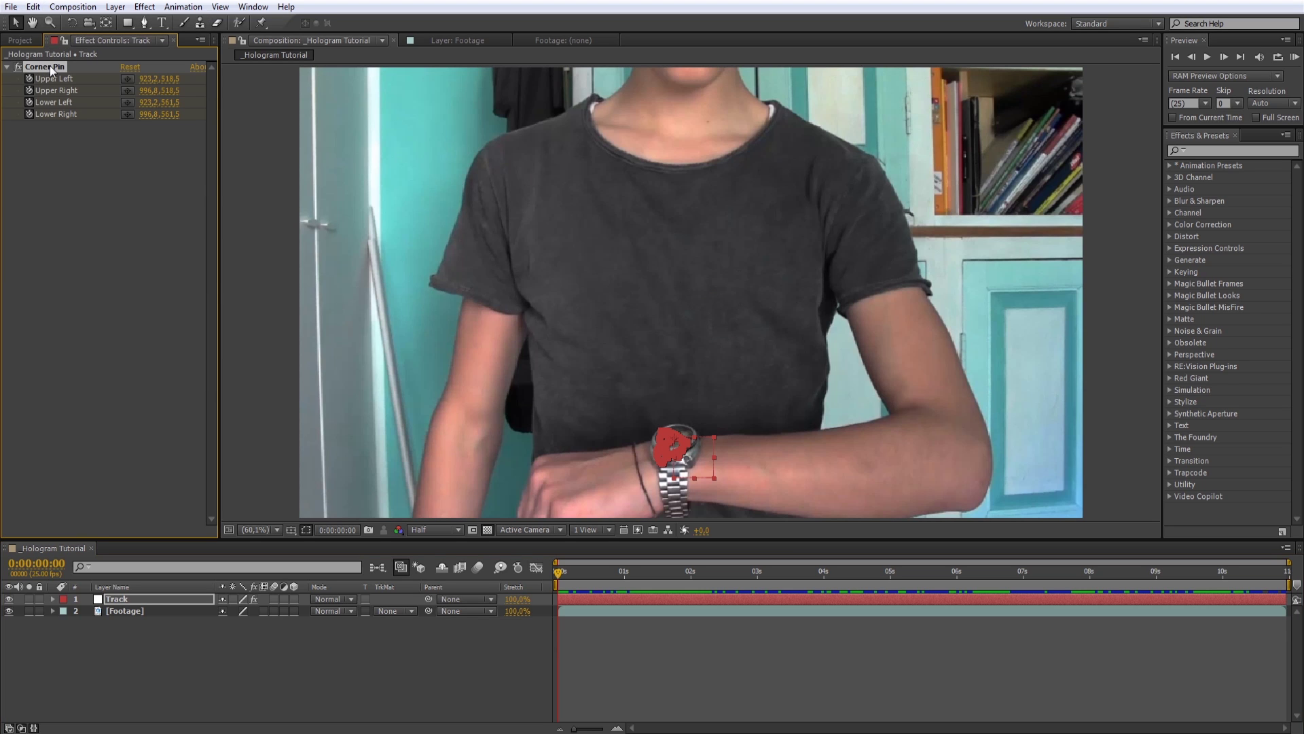
key(Delete)
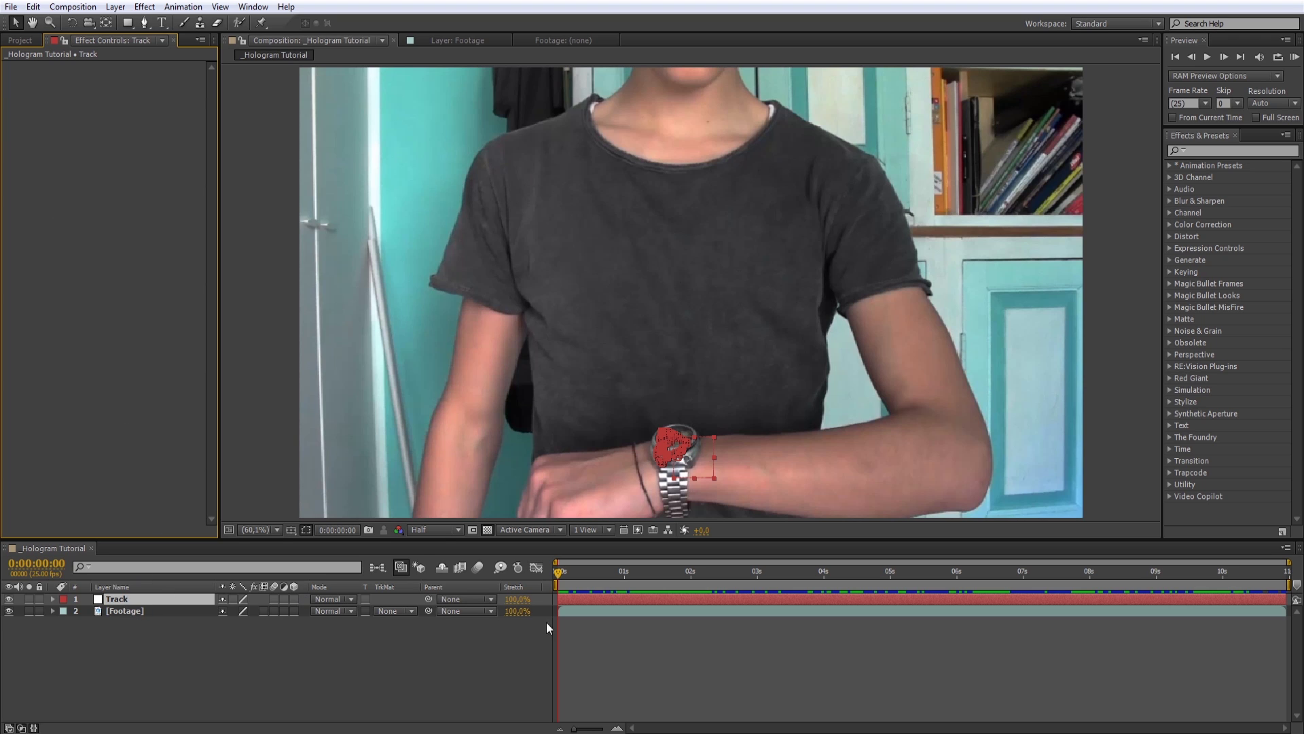
click(293, 601)
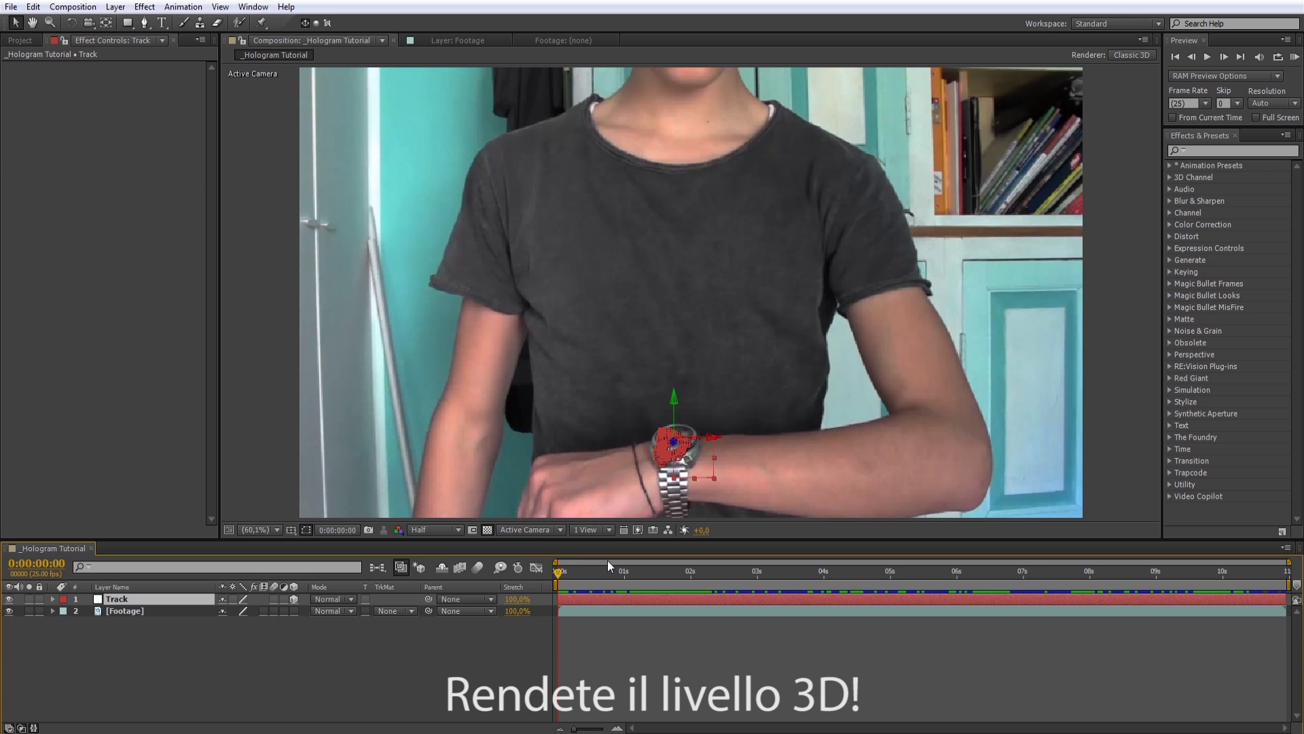
Step: Show Track's Position and scrub through the clip to review the tracked motion
key(p)
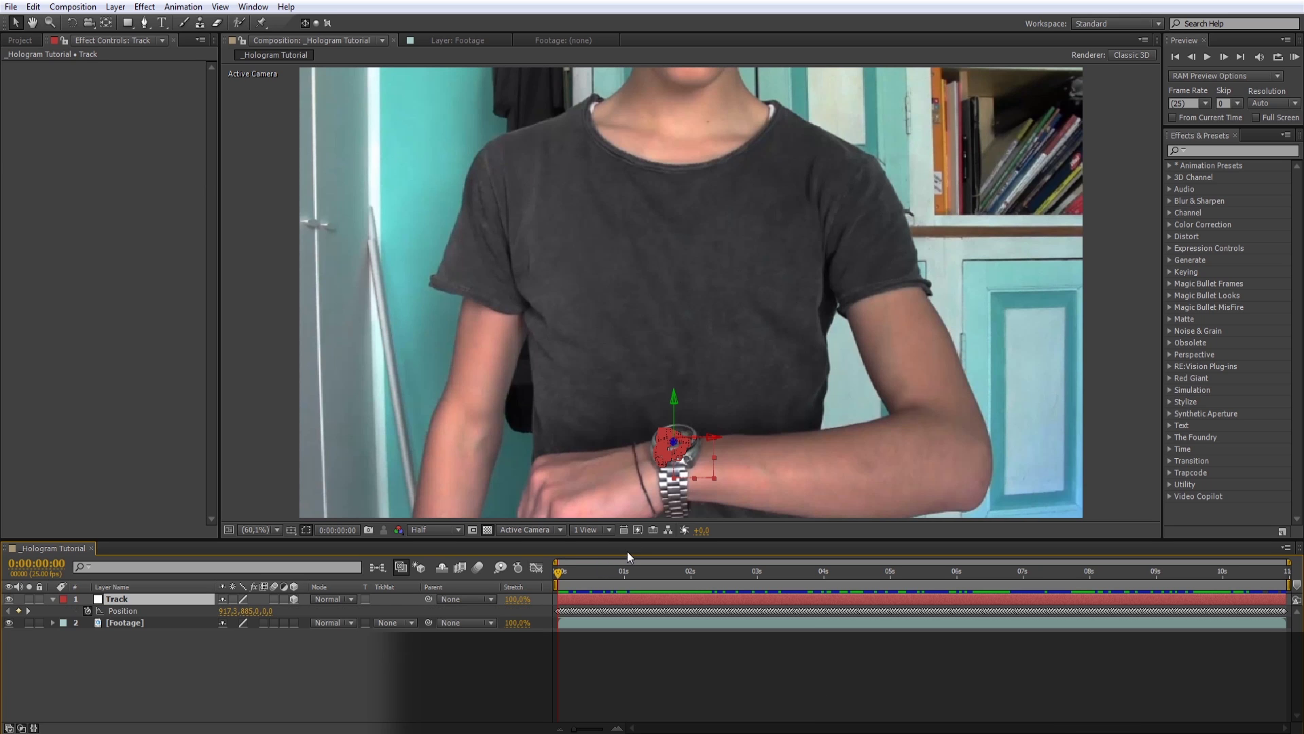
drag(558, 574, 857, 574)
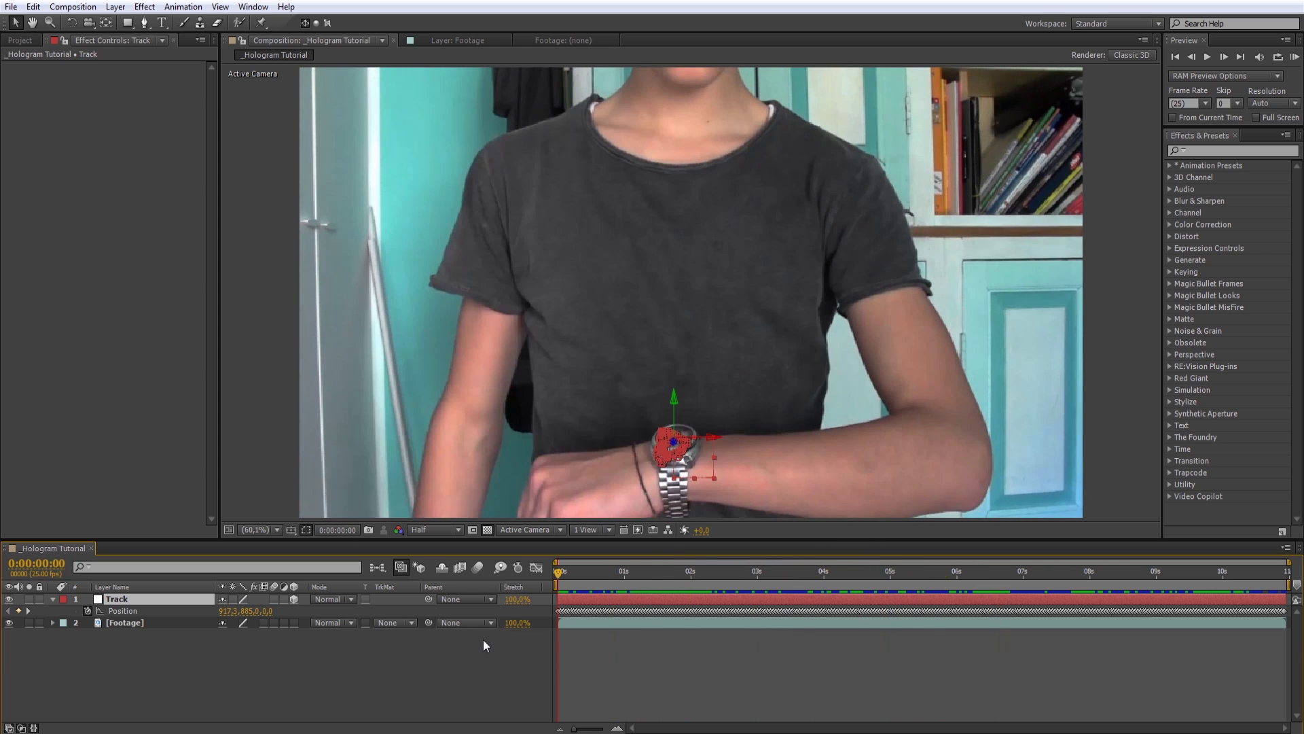
click(287, 665)
Step: Add a null named Guide above Track and scrub ahead to about two seconds
right_click(267, 667)
mouse_move(407, 514)
click(477, 595)
key(Return)
text(G)
key(Return)
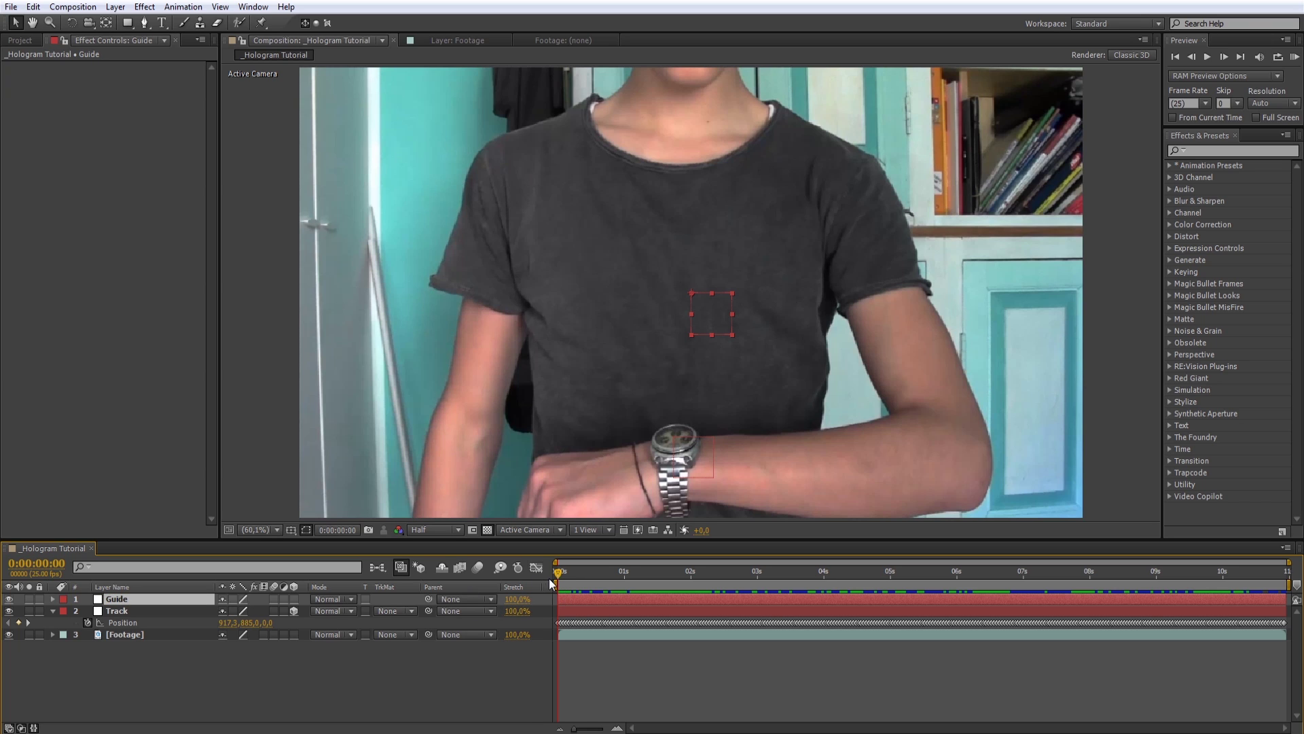
drag(560, 573, 617, 573)
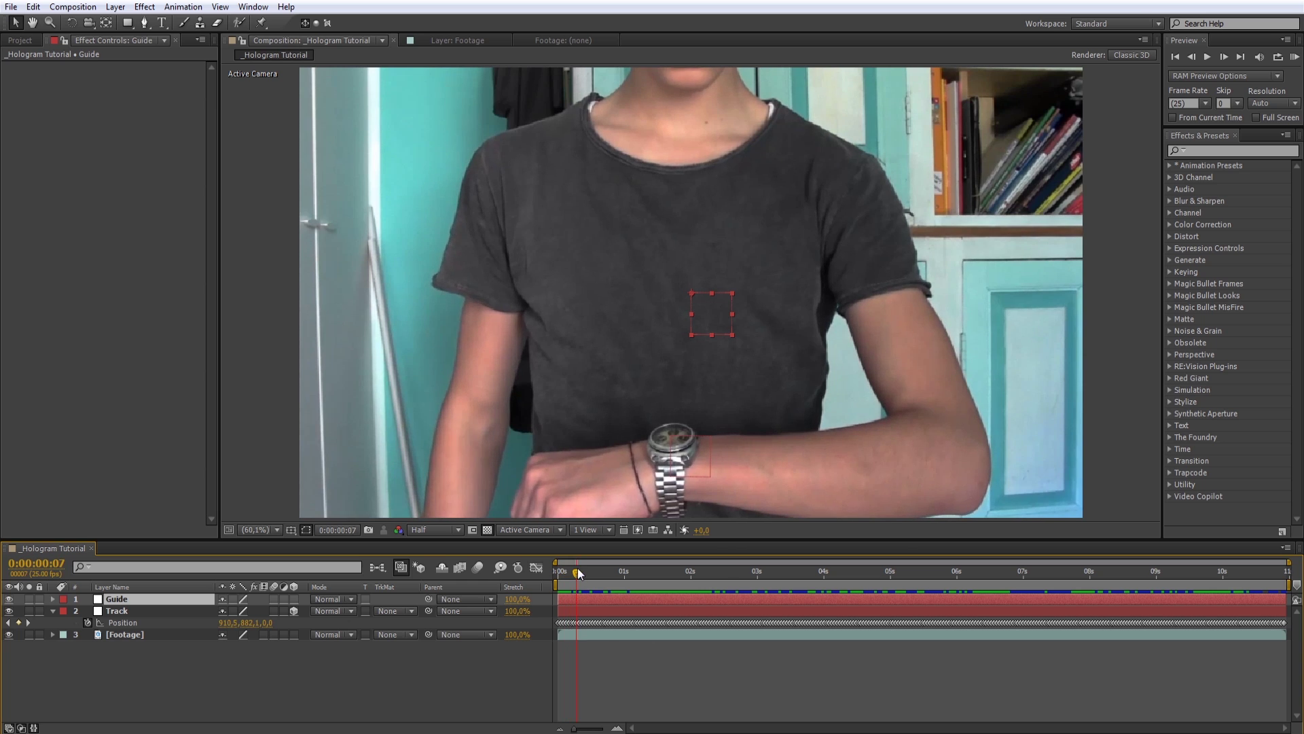
drag(617, 568, 677, 581)
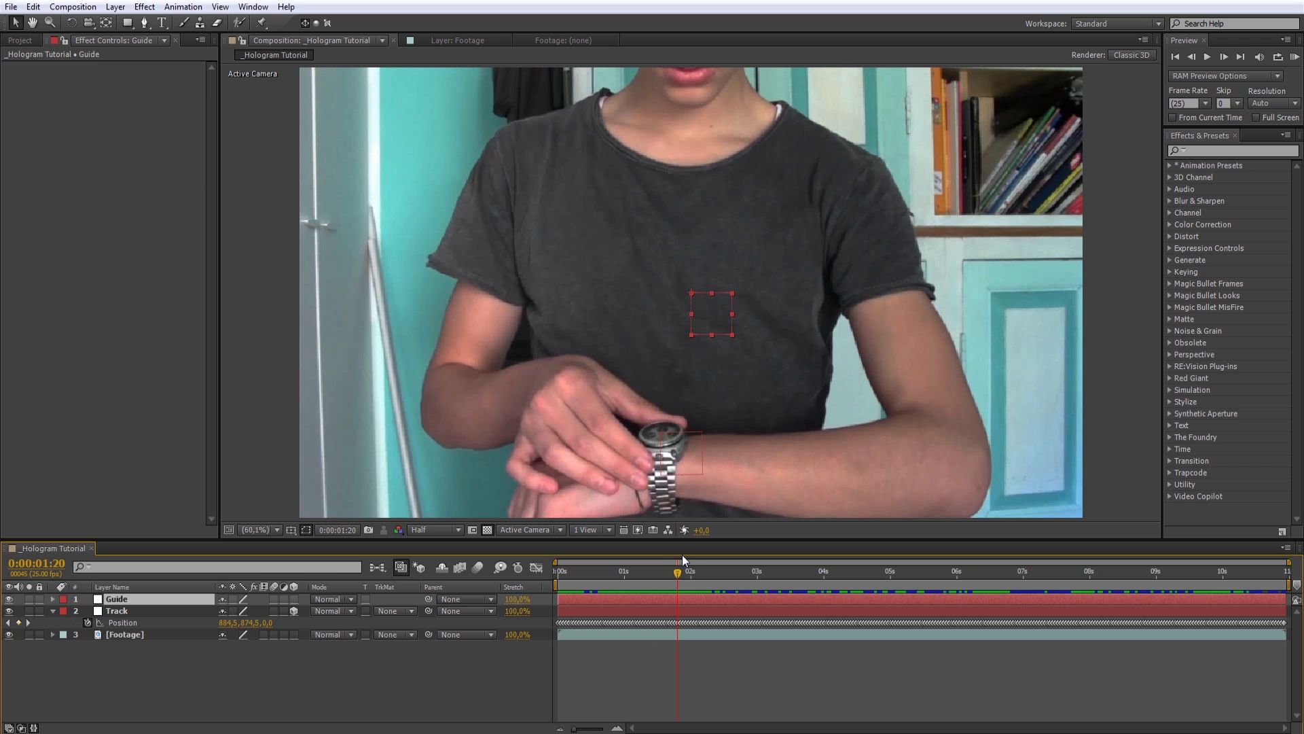
drag(678, 572, 1229, 577)
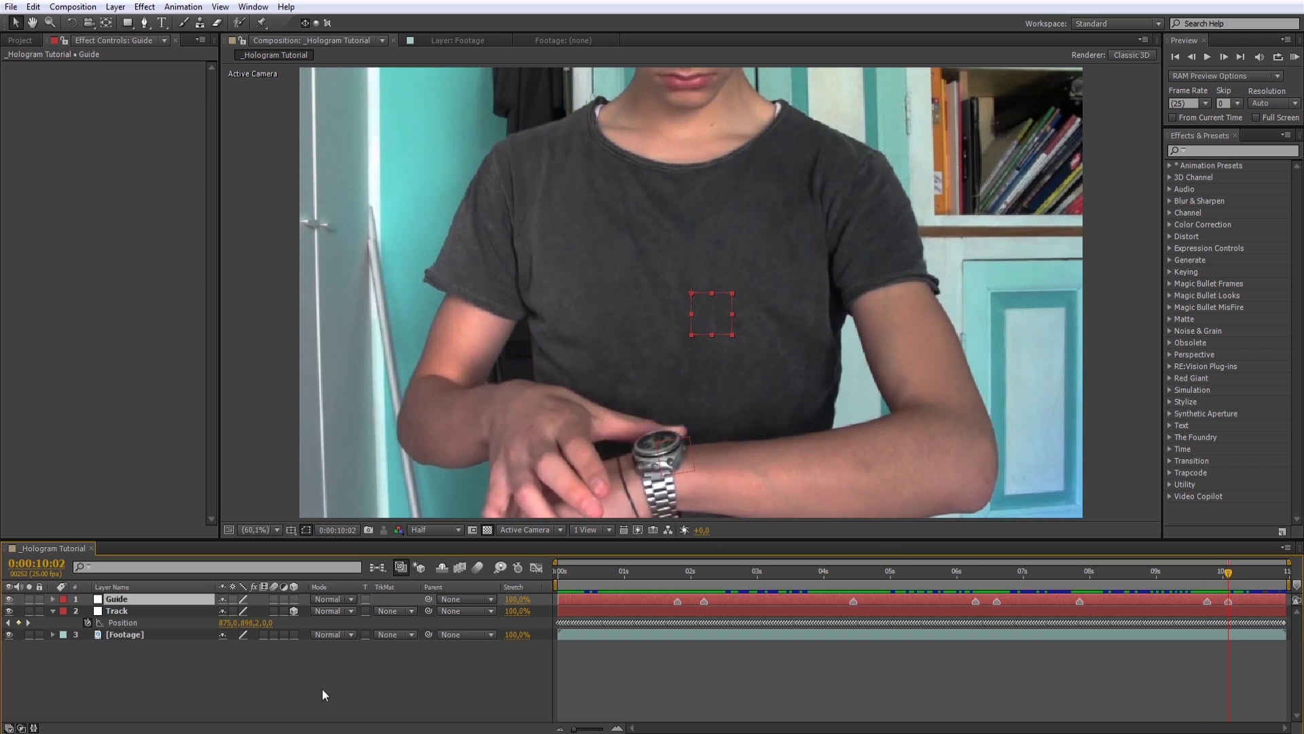
Step: Create a new Spot light layer, Light 1
click(248, 670)
right_click(270, 672)
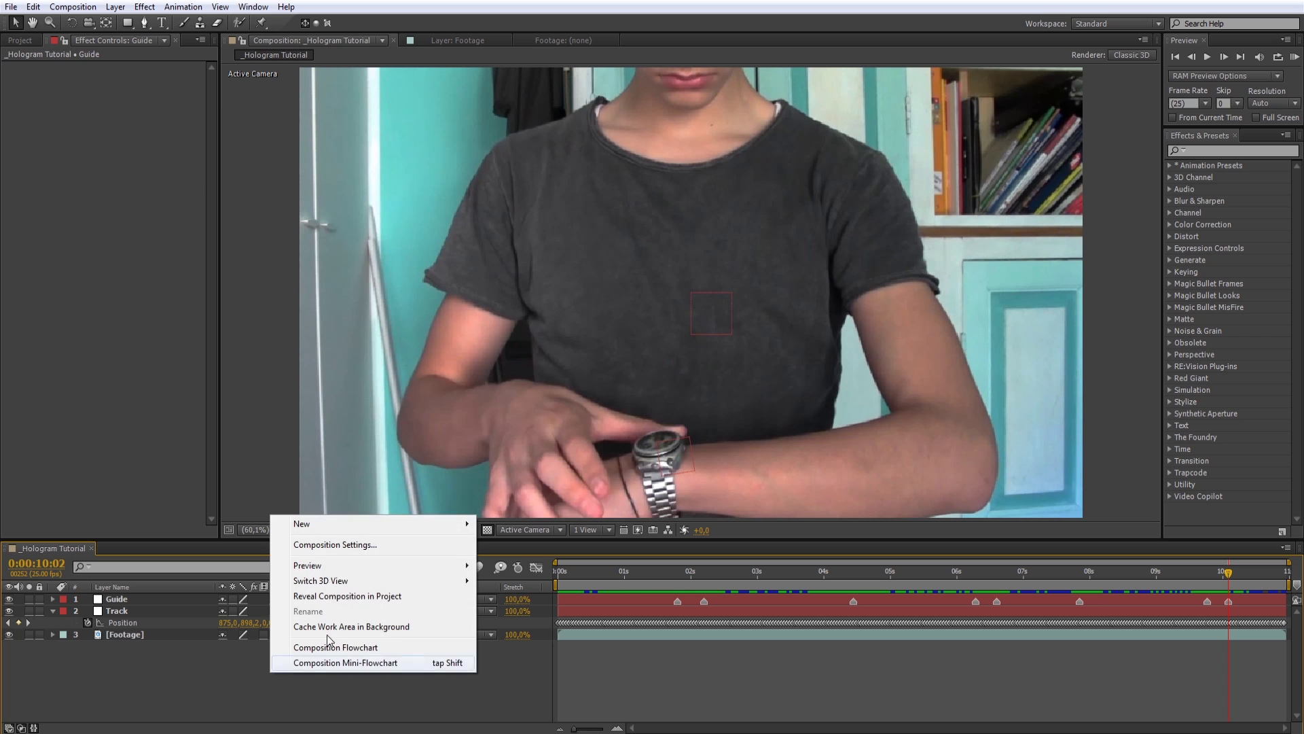
mouse_move(383, 523)
click(513, 575)
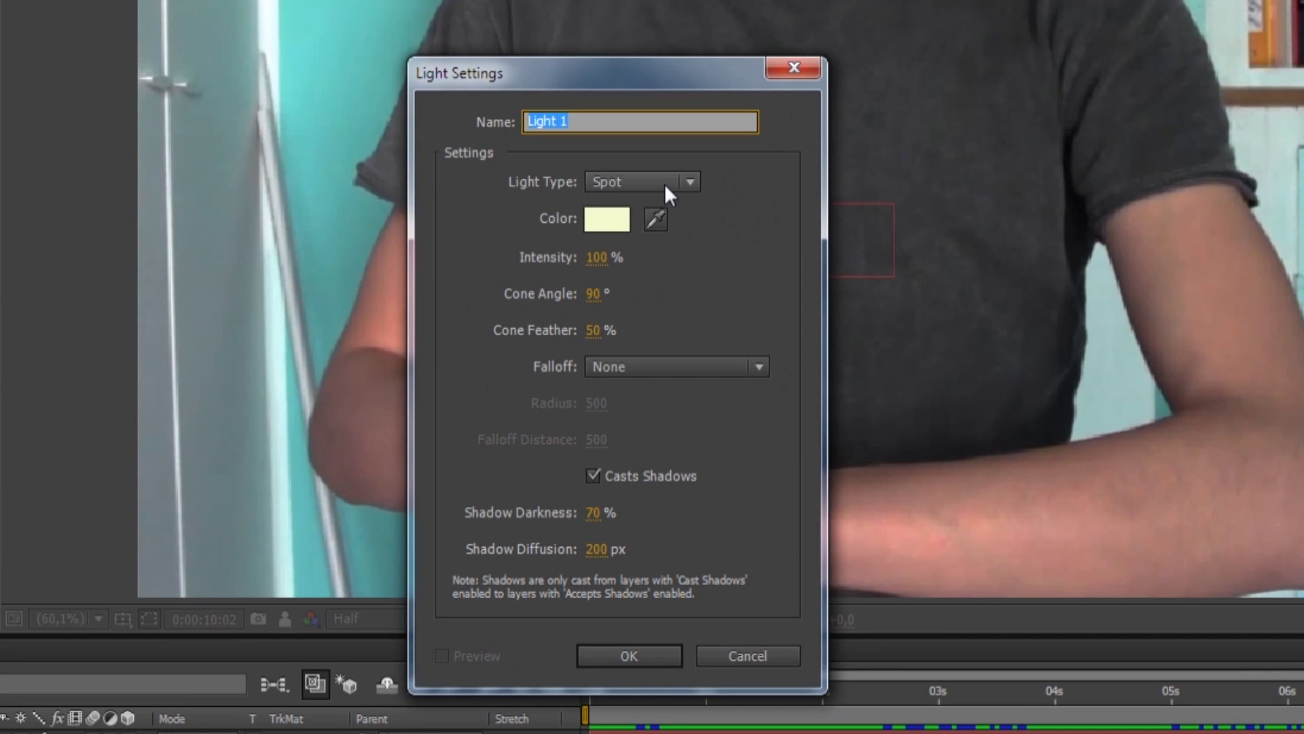
click(666, 189)
click(666, 188)
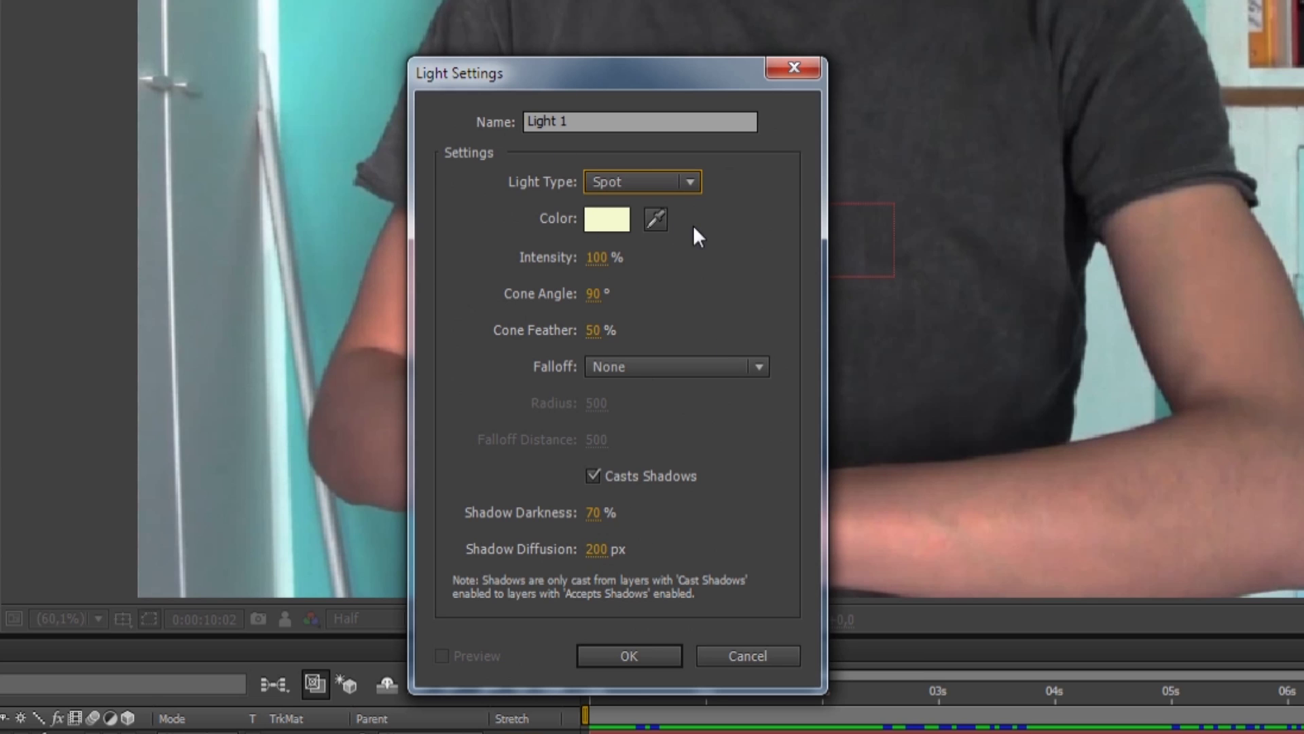
click(598, 653)
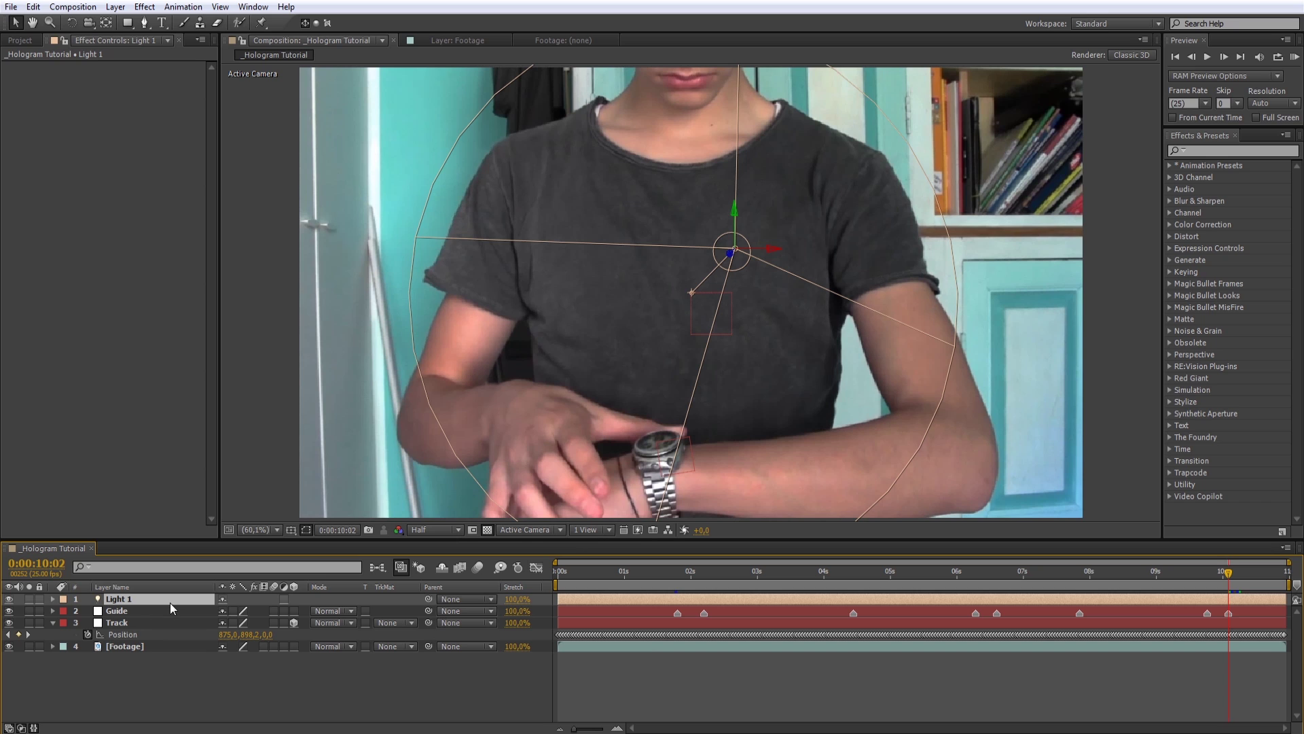
Step: Link Light 1's Position by expression to the Track layer's Position
key(p)
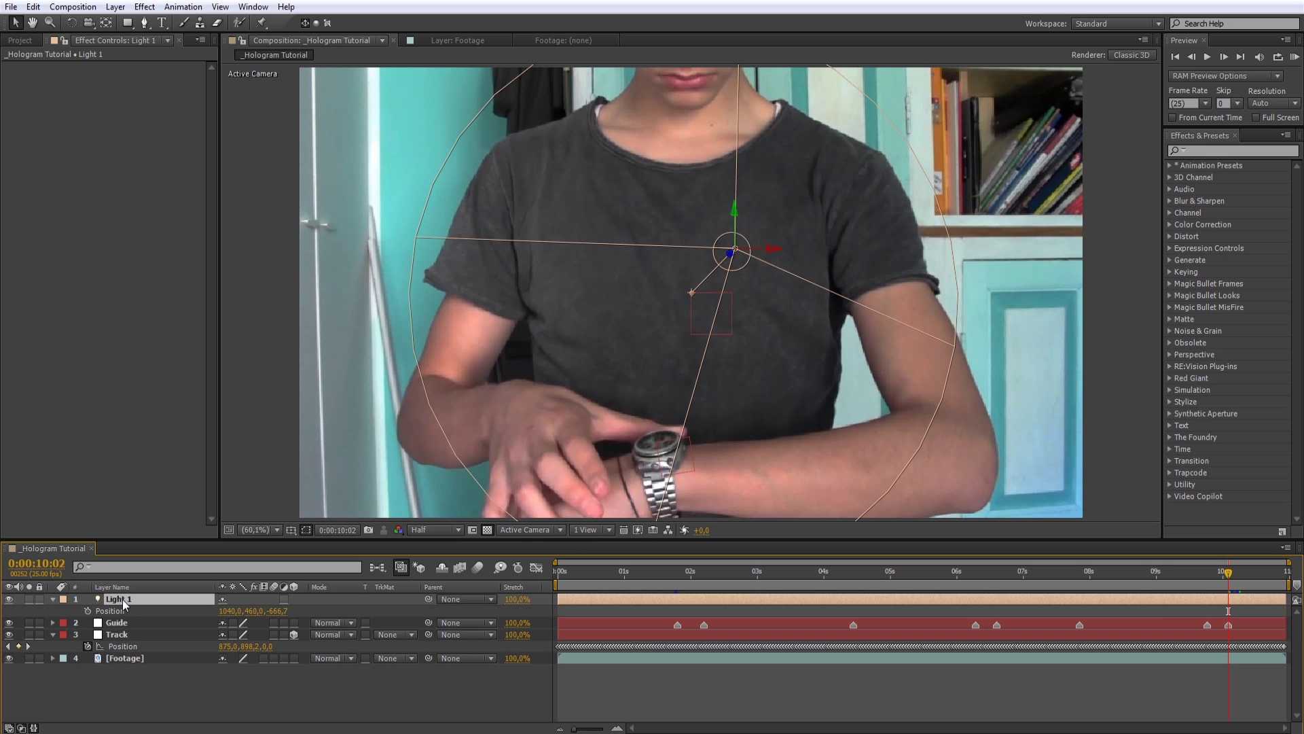
alt+click(87, 610)
drag(256, 622, 162, 655)
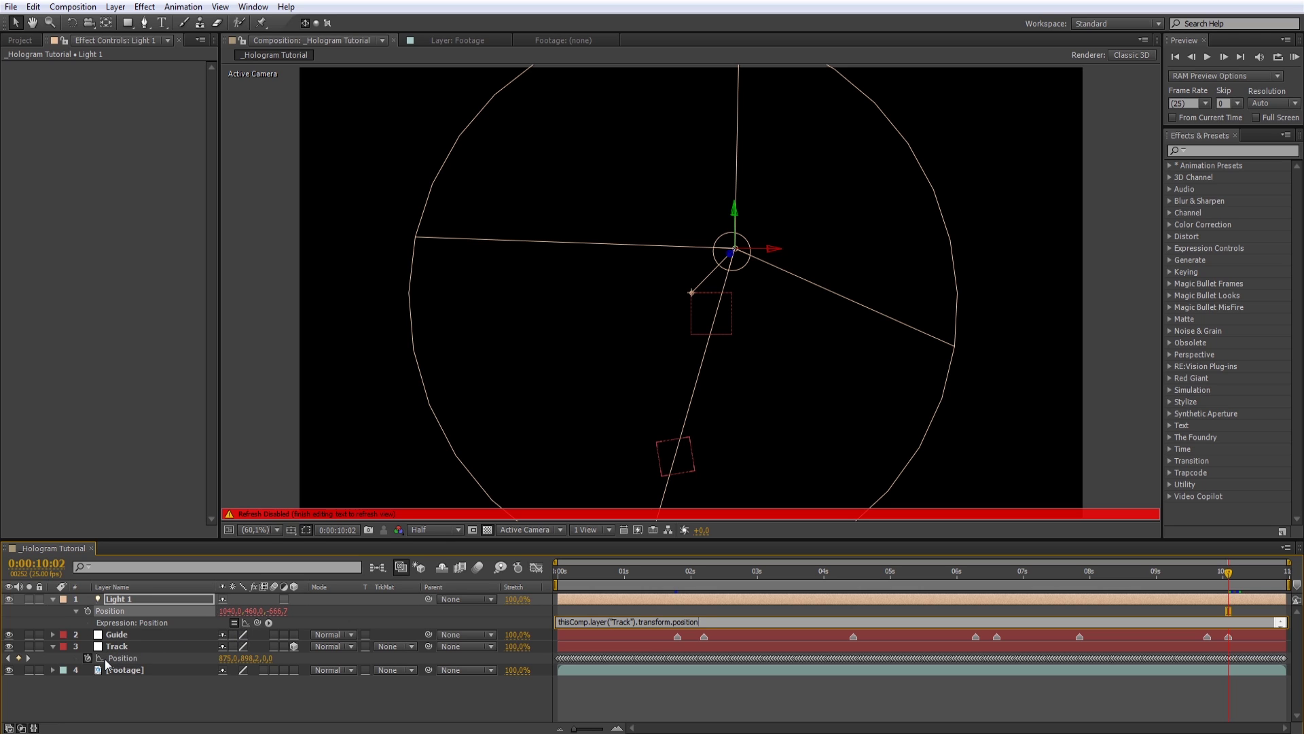
click(174, 682)
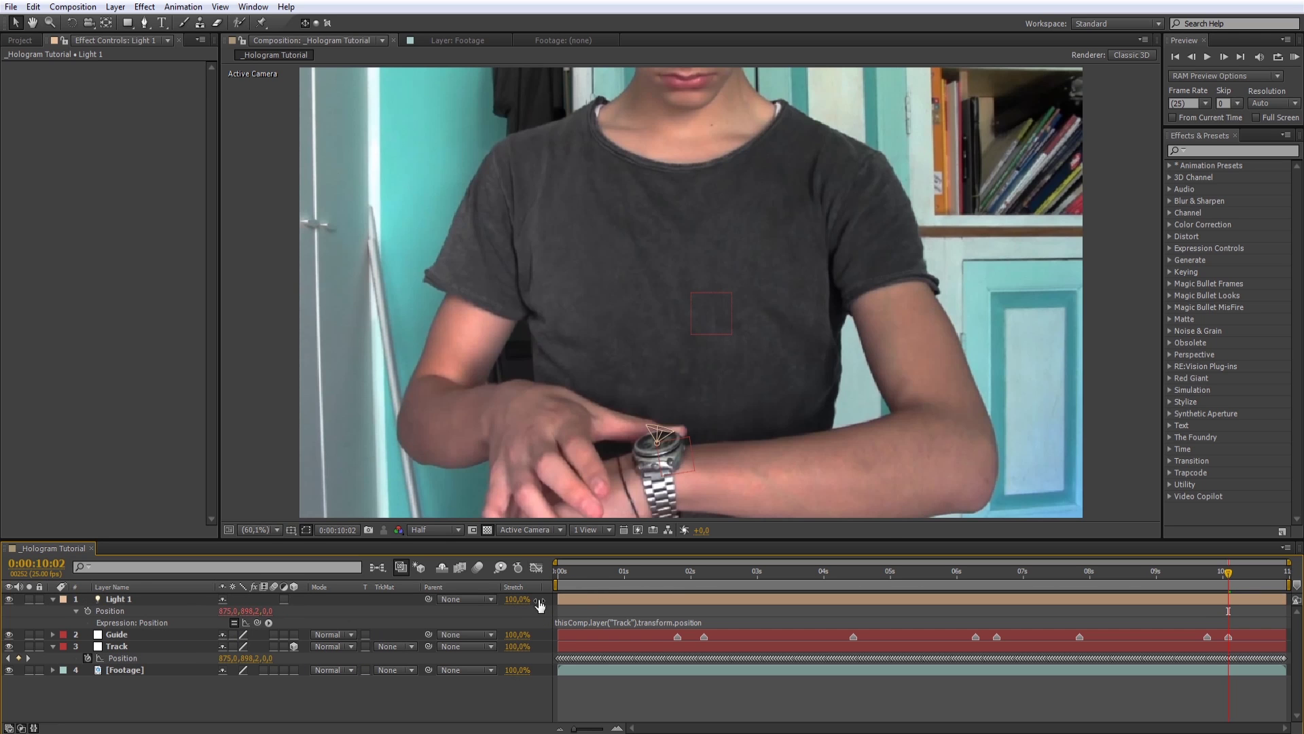
Step: Tilt the spotlight cone upward from the watch and return to the first frame
click(570, 600)
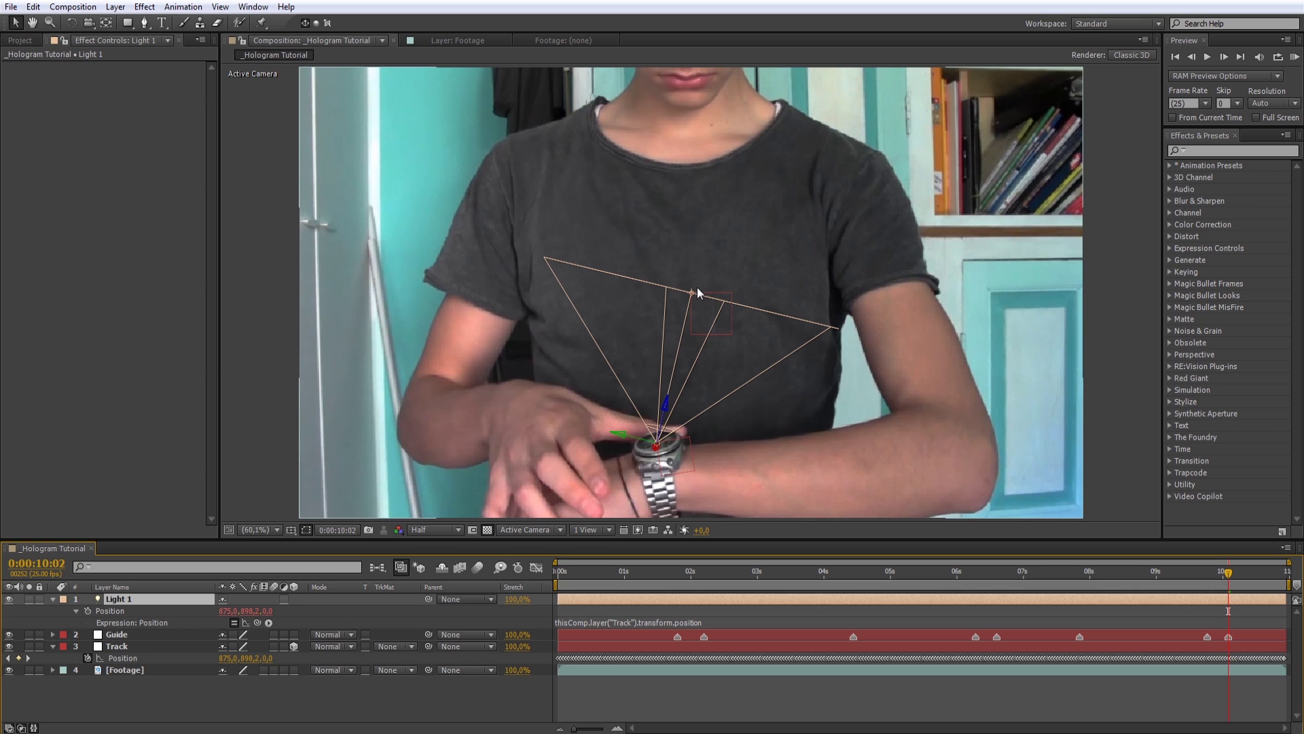
drag(692, 291, 662, 257)
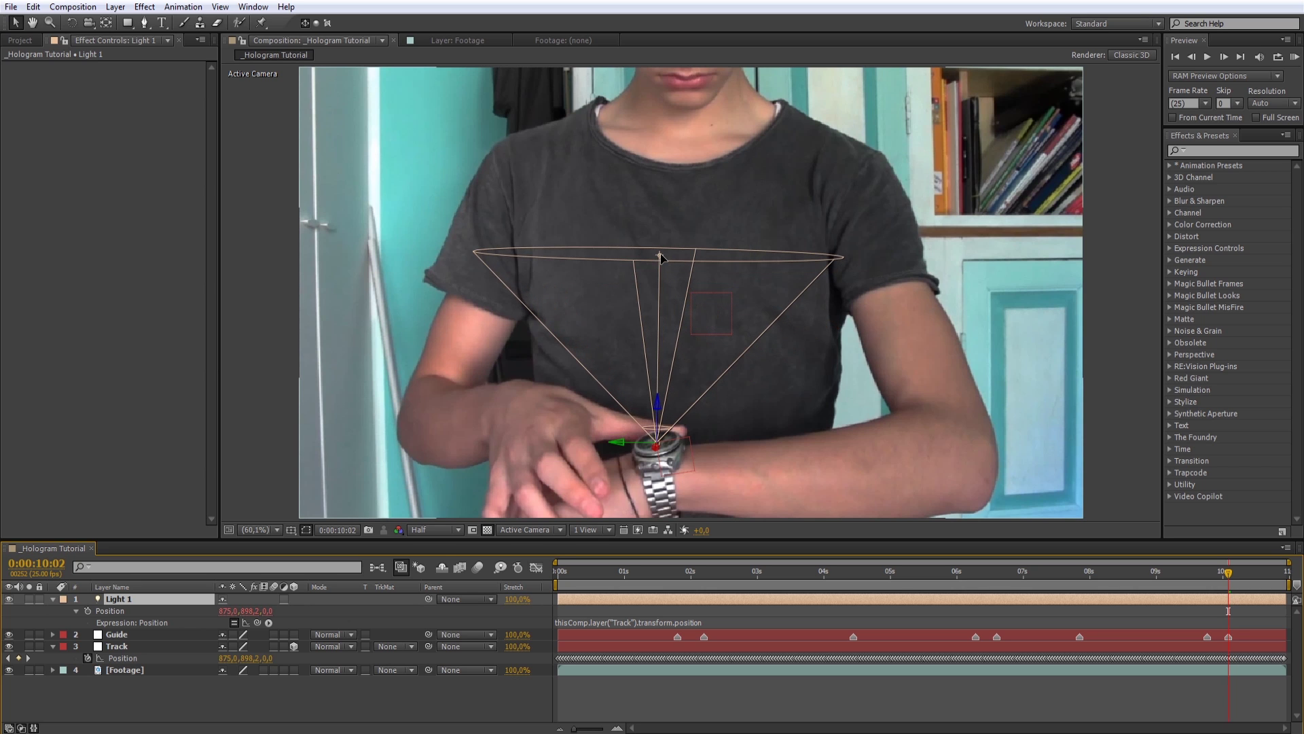
drag(626, 577, 915, 573)
drag(814, 570, 522, 601)
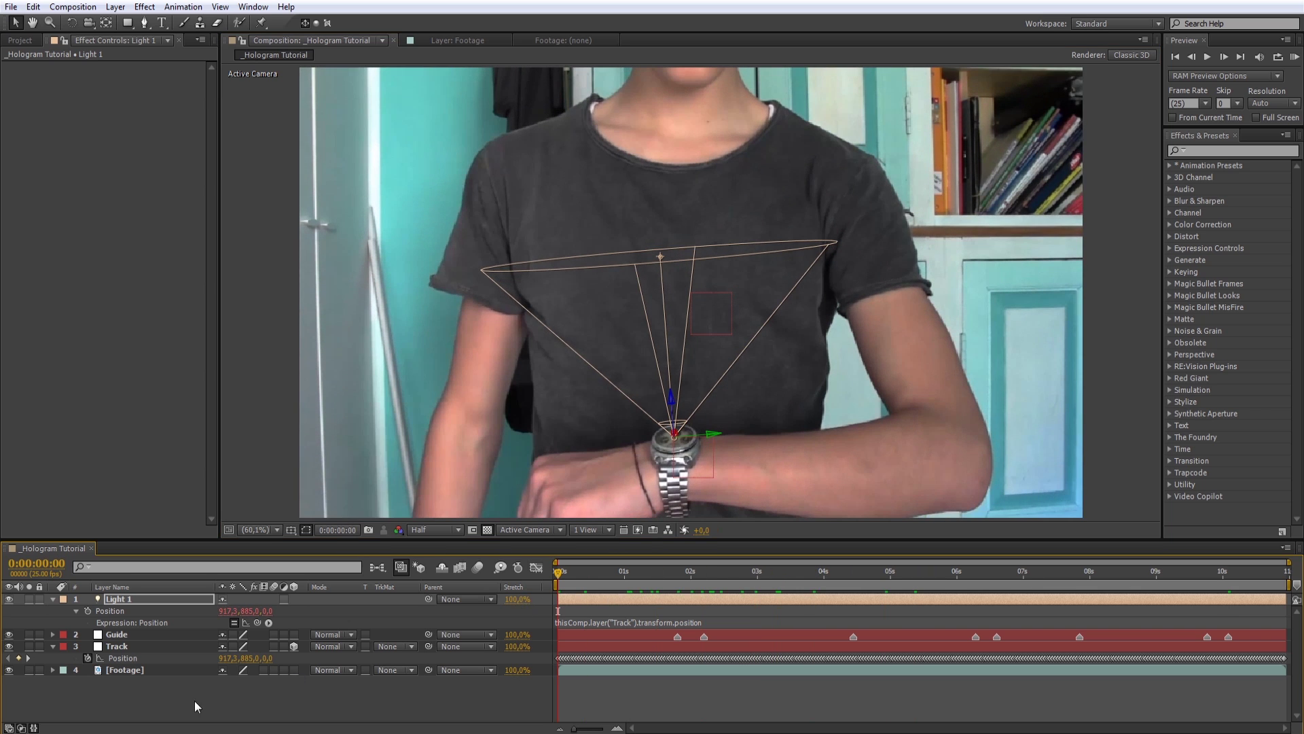
click(195, 699)
click(53, 598)
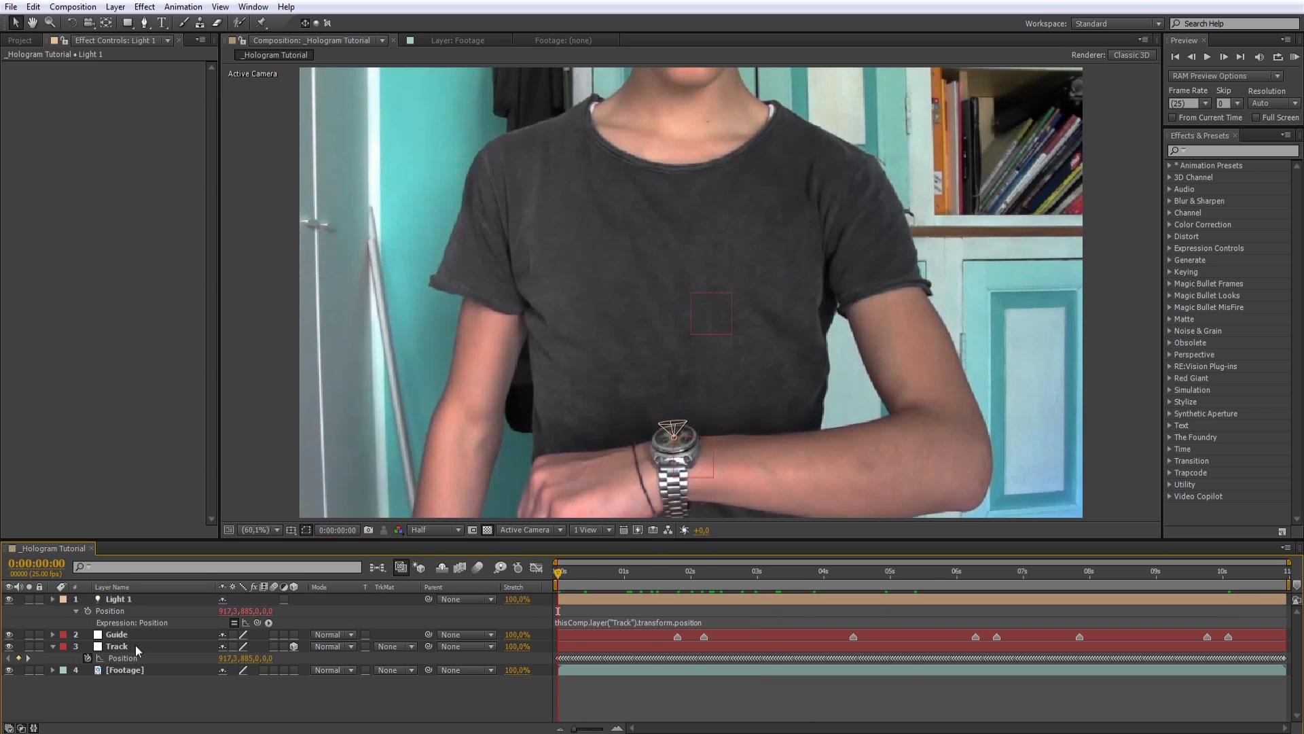
Step: Create a new solid layer named 'Optical Flares'
right_click(214, 679)
mouse_move(295, 531)
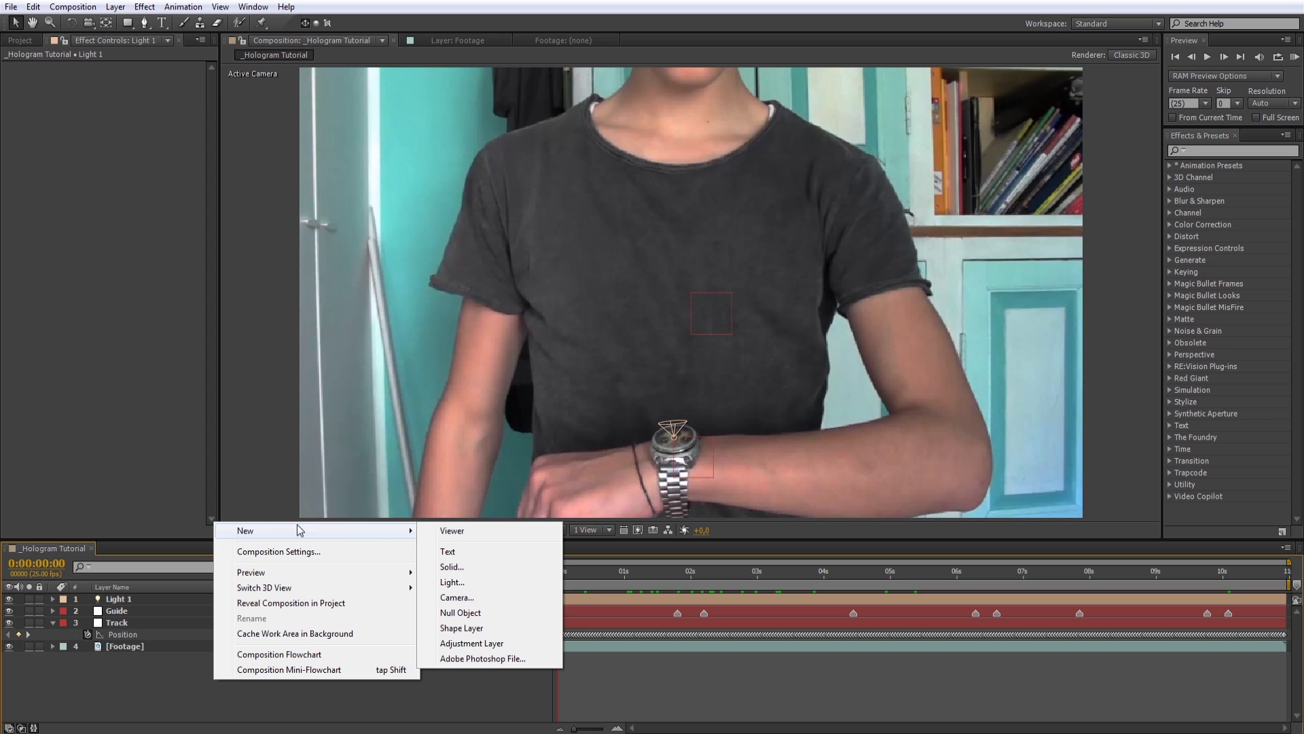
click(451, 567)
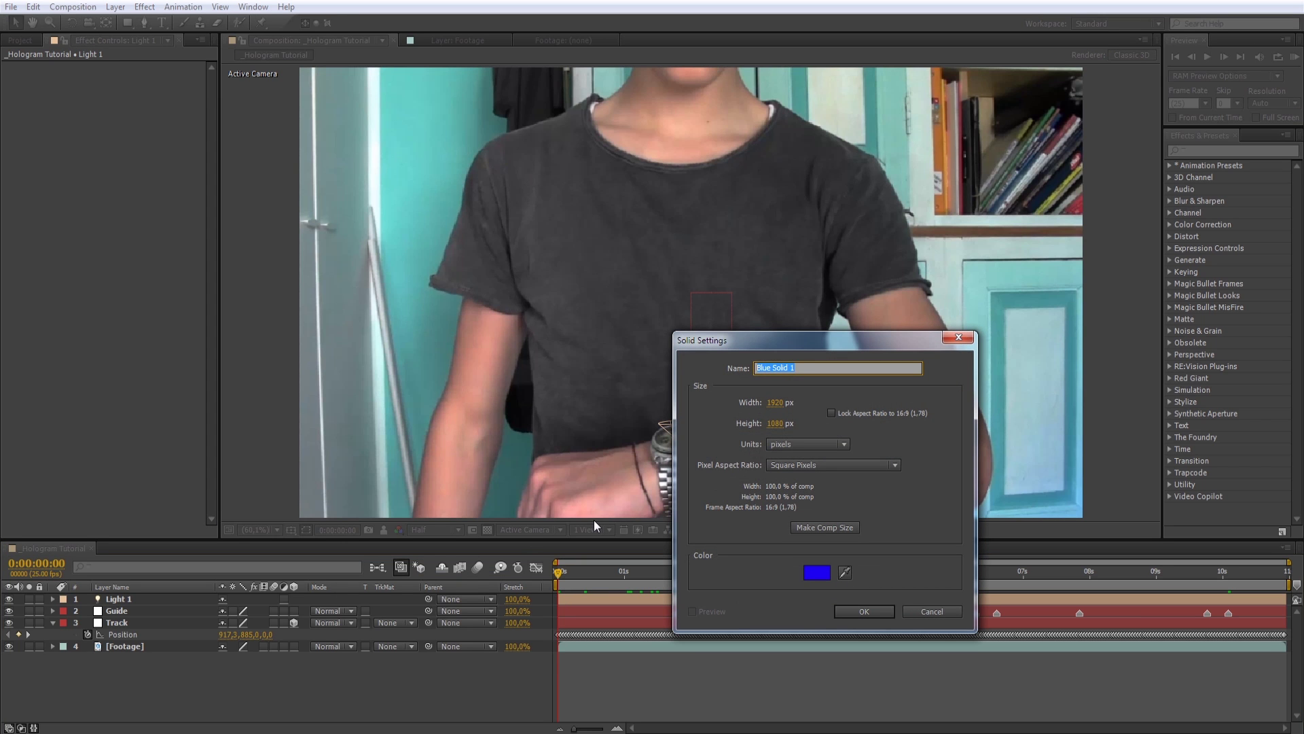
text(Optical Flares)
click(860, 612)
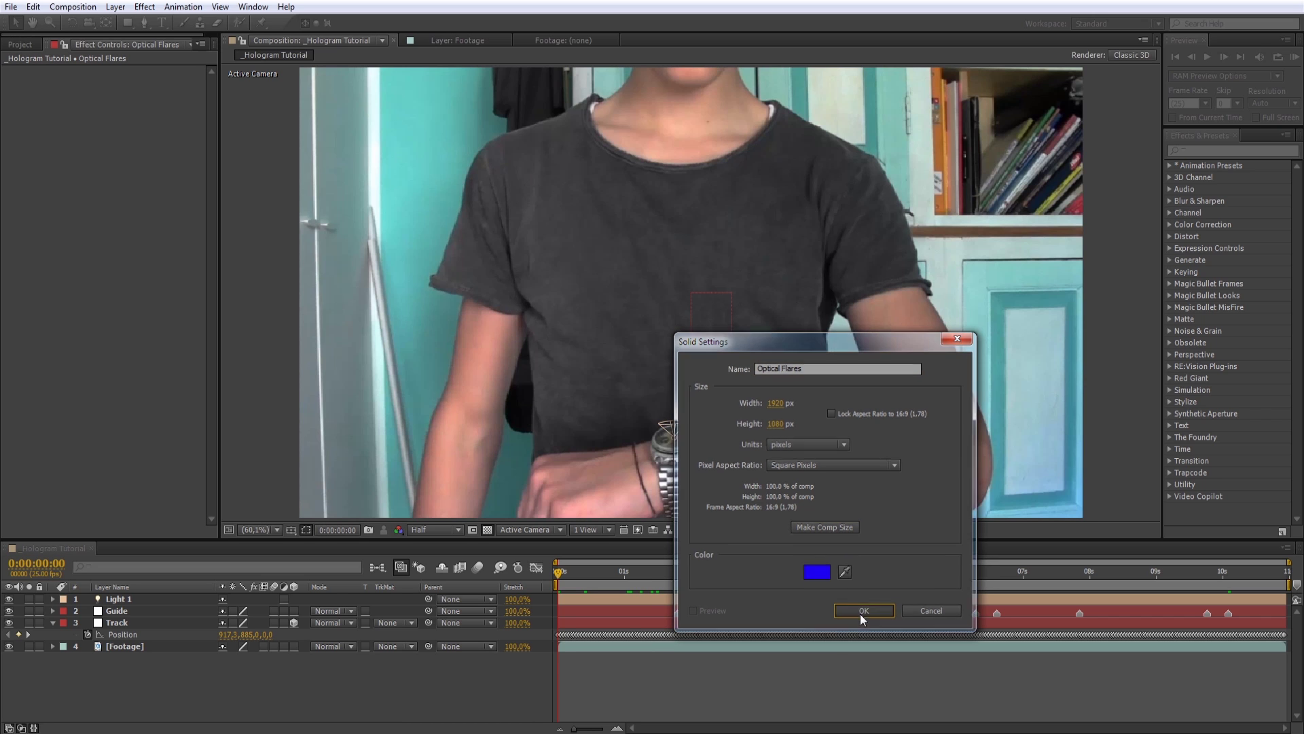
Step: Apply the Optical Flares effect, move its centre upper-left, and set Render Mode to On Transparent
click(1259, 161)
text(opt)
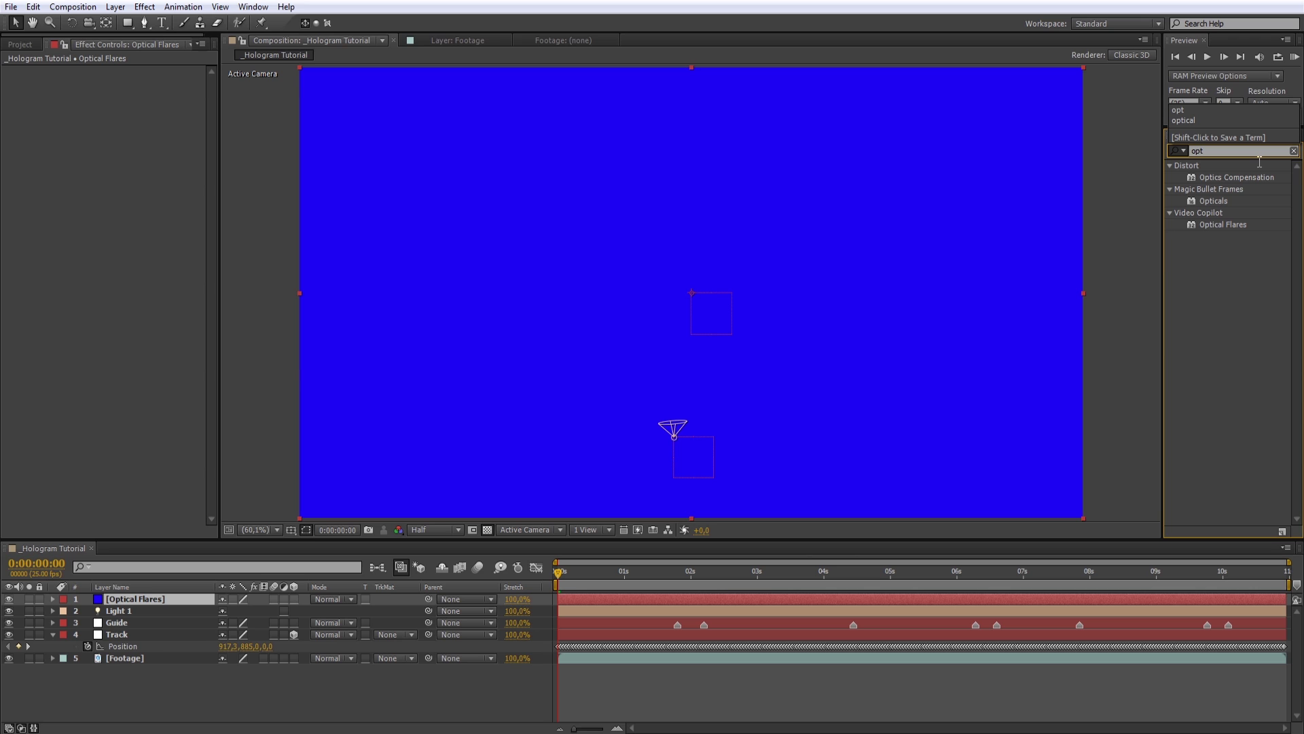
drag(1205, 226, 963, 271)
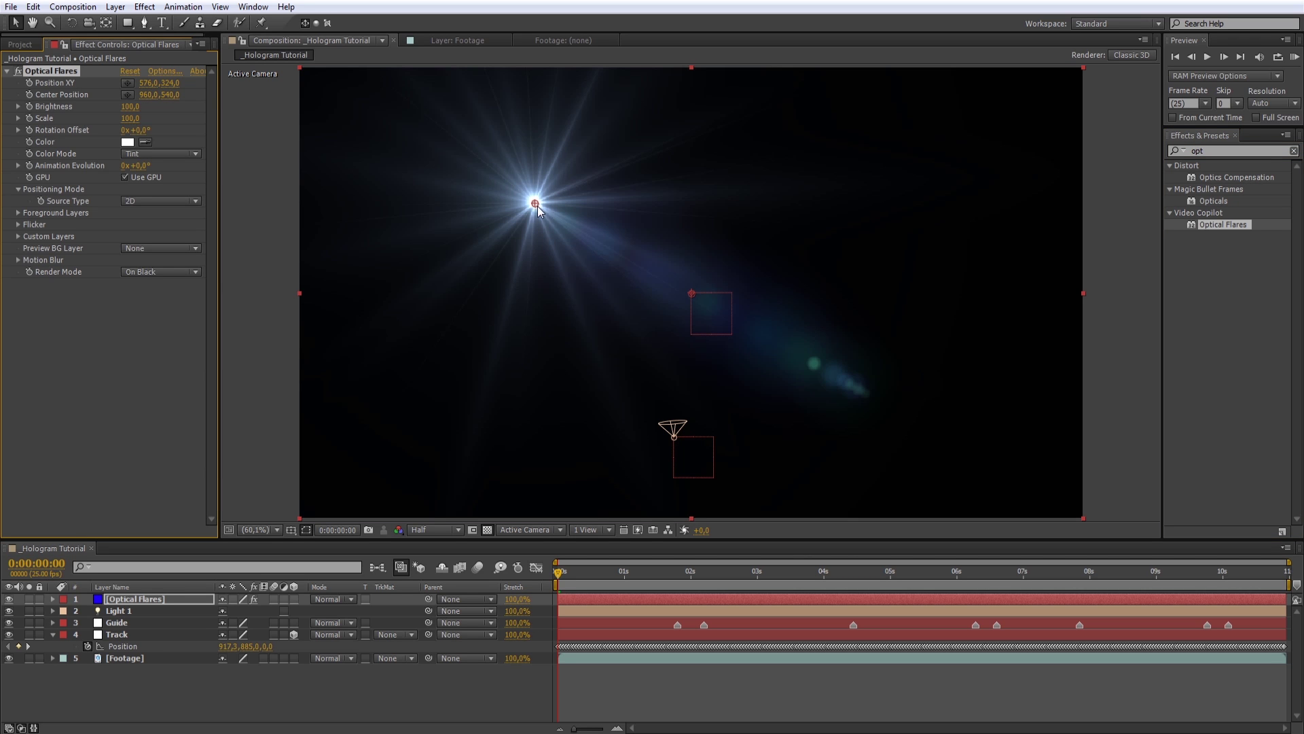
drag(536, 207, 518, 226)
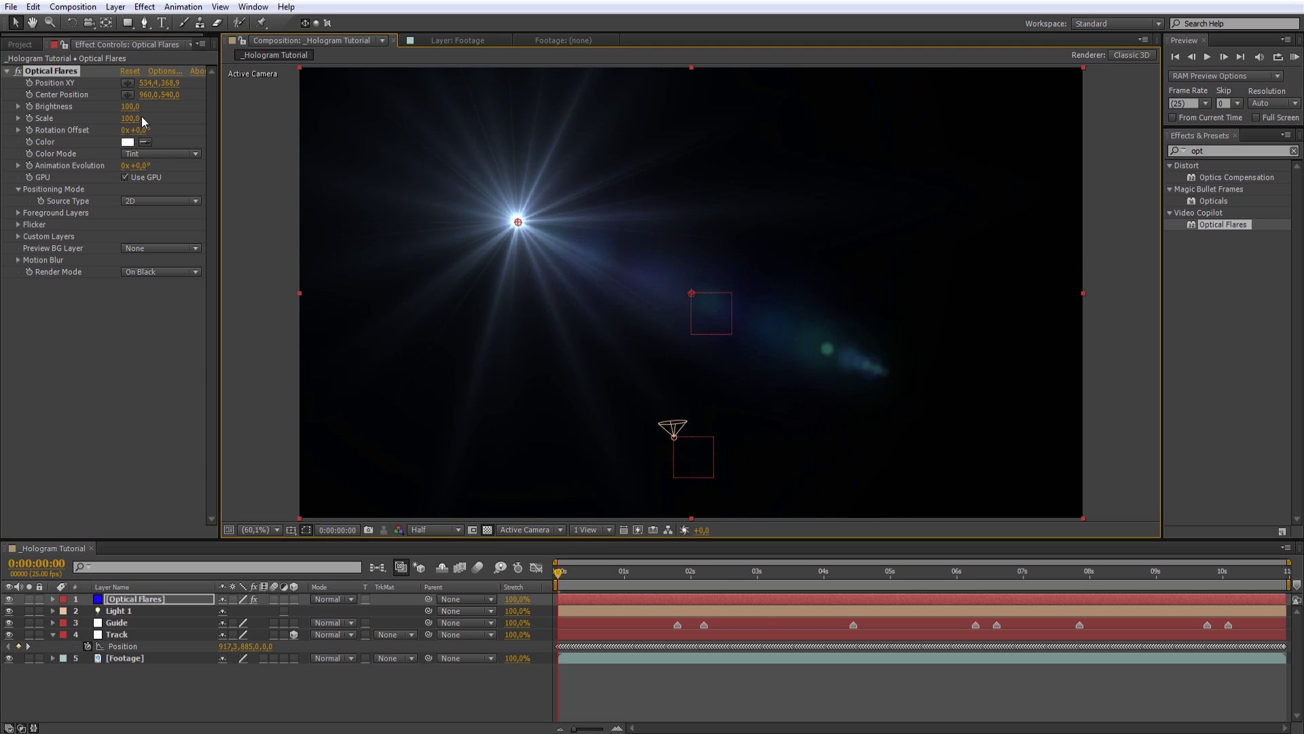
click(134, 273)
click(150, 299)
Step: Load the Blue Artifact preset in the Optical Flares editor and delete the unwanted elements
click(165, 72)
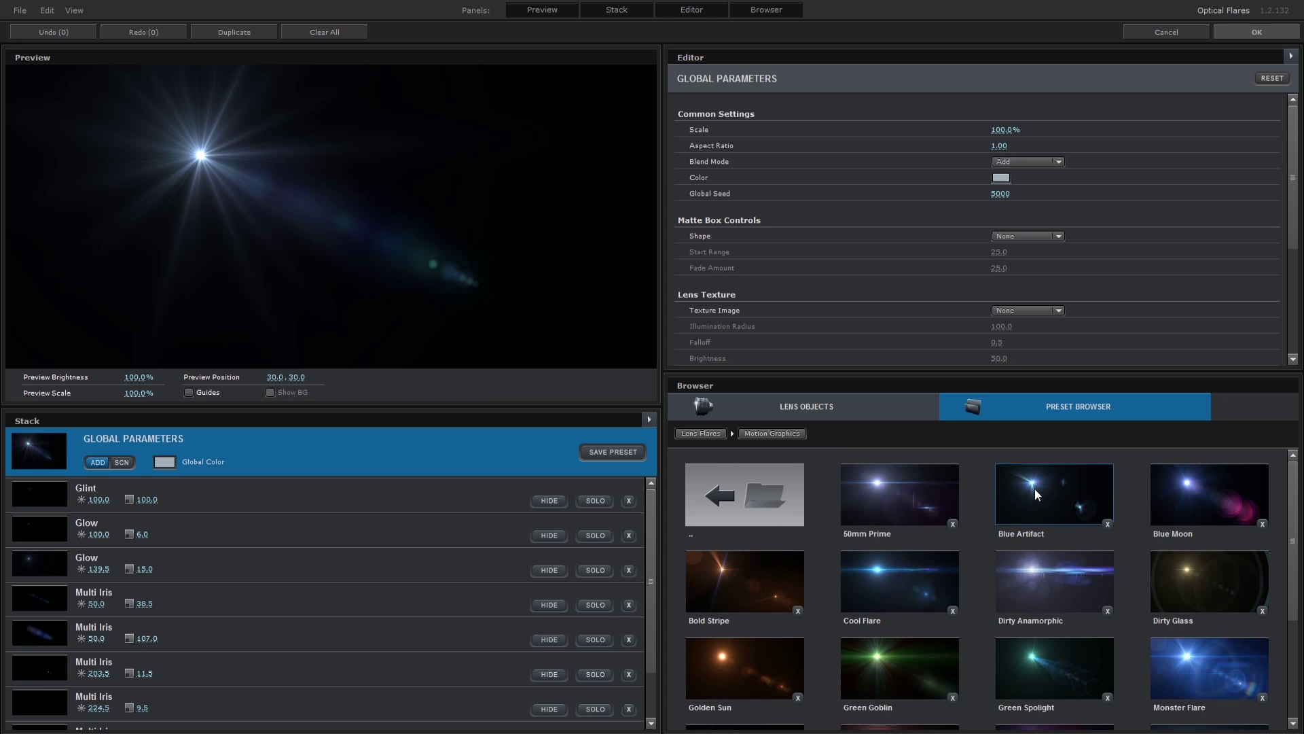
click(1034, 488)
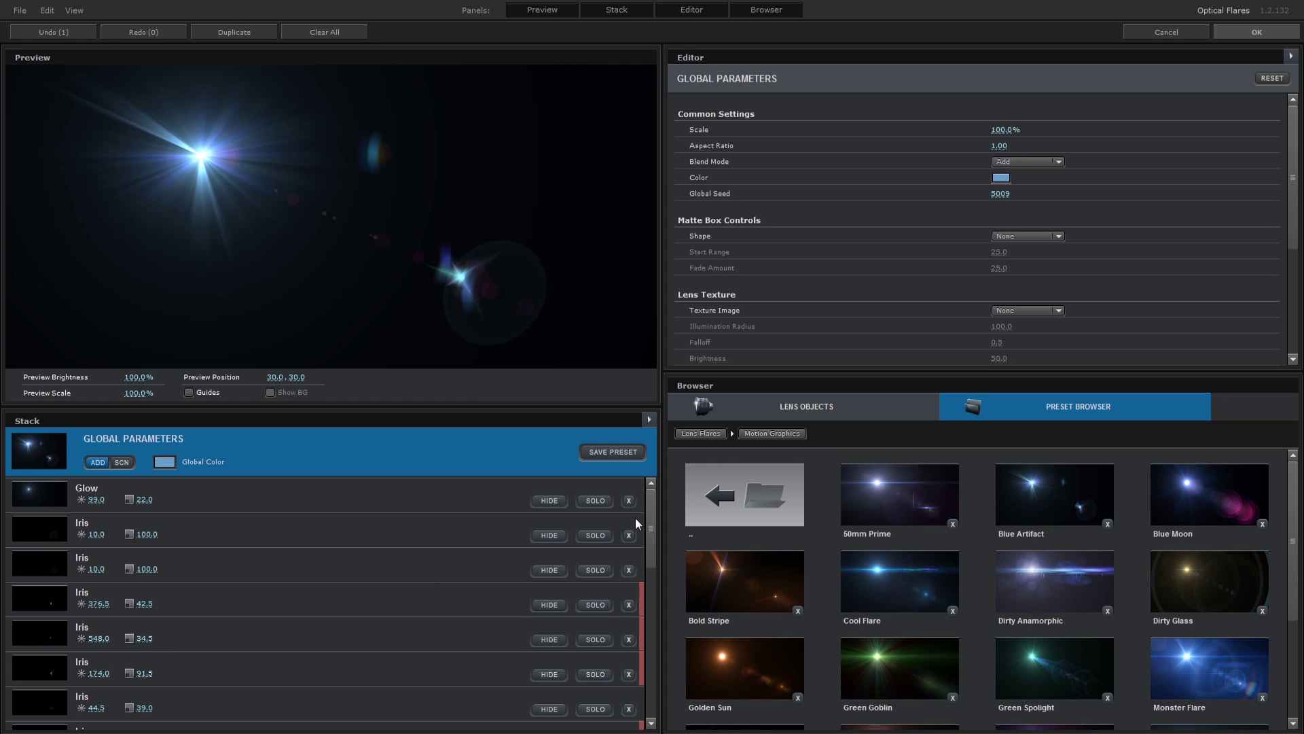
click(630, 501)
click(629, 501)
click(629, 501)
click(629, 501)
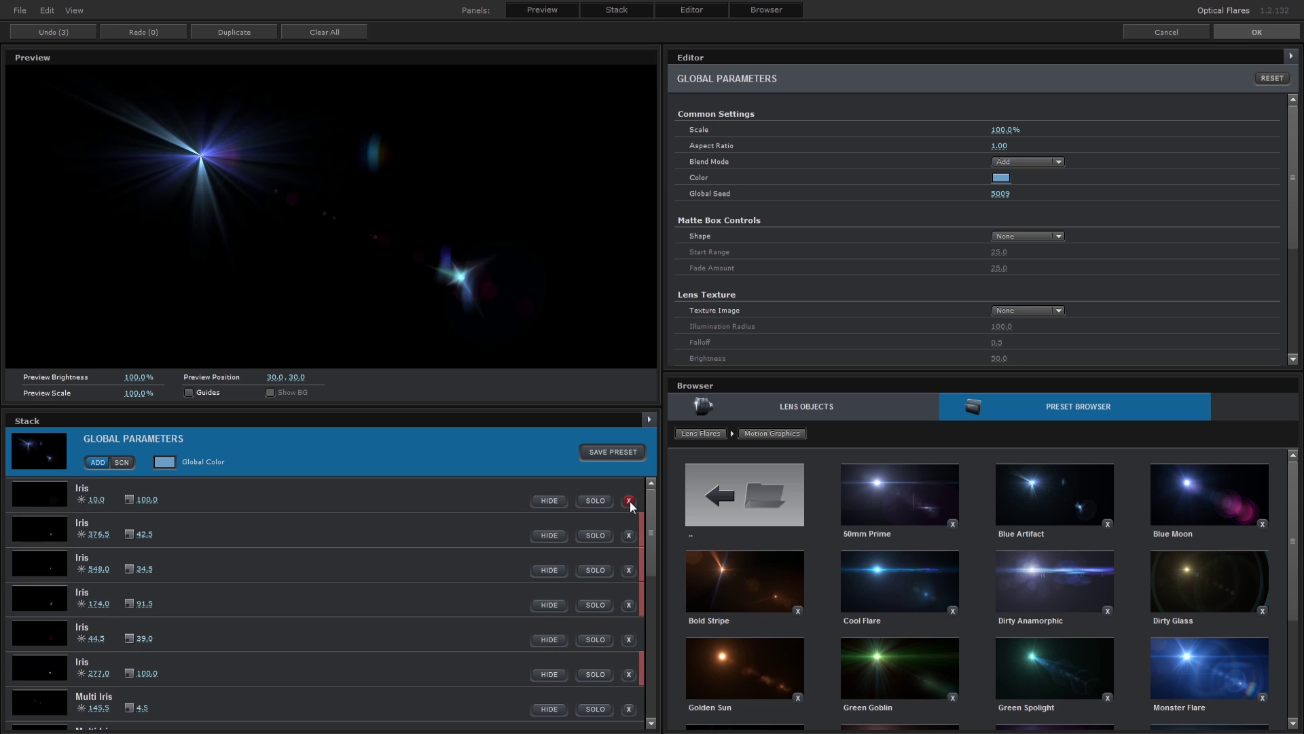
click(630, 501)
click(629, 502)
click(629, 502)
click(629, 501)
click(629, 501)
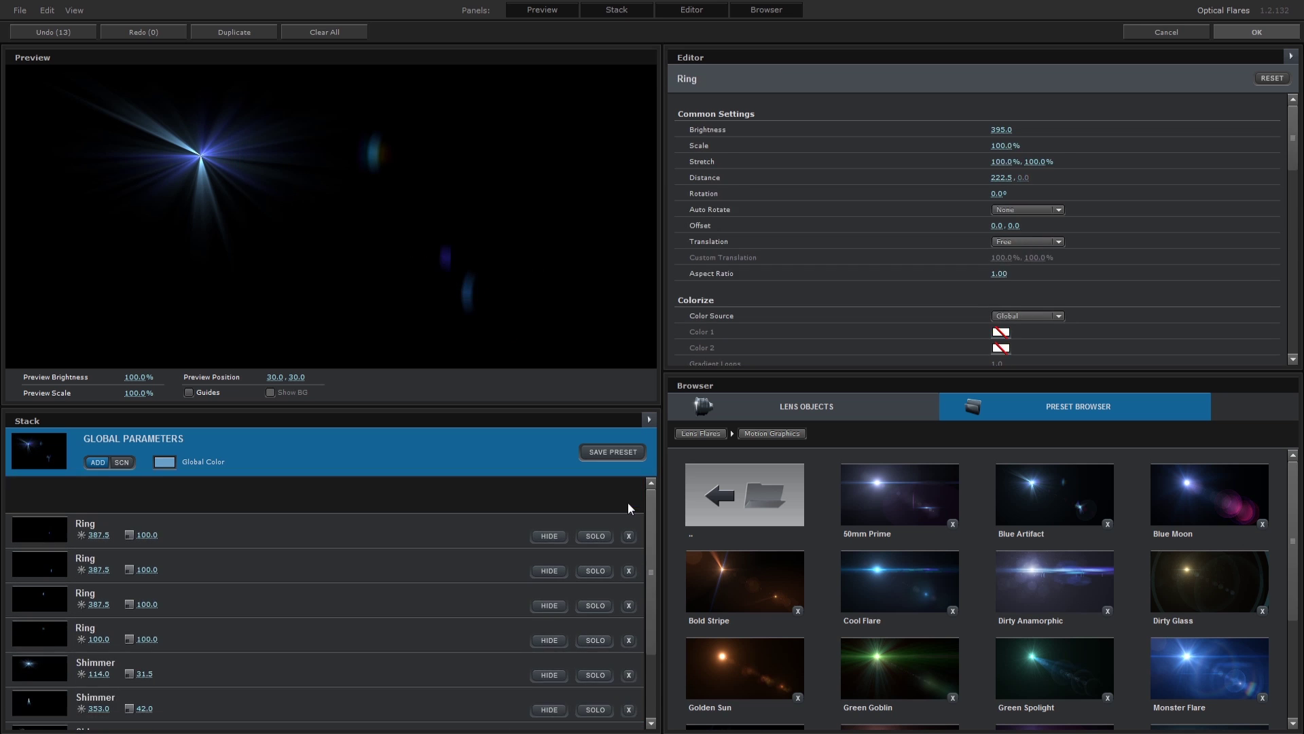
click(629, 502)
click(629, 503)
Step: Remove the Spike Ball element and hide the second and third Shimmer elements
click(629, 607)
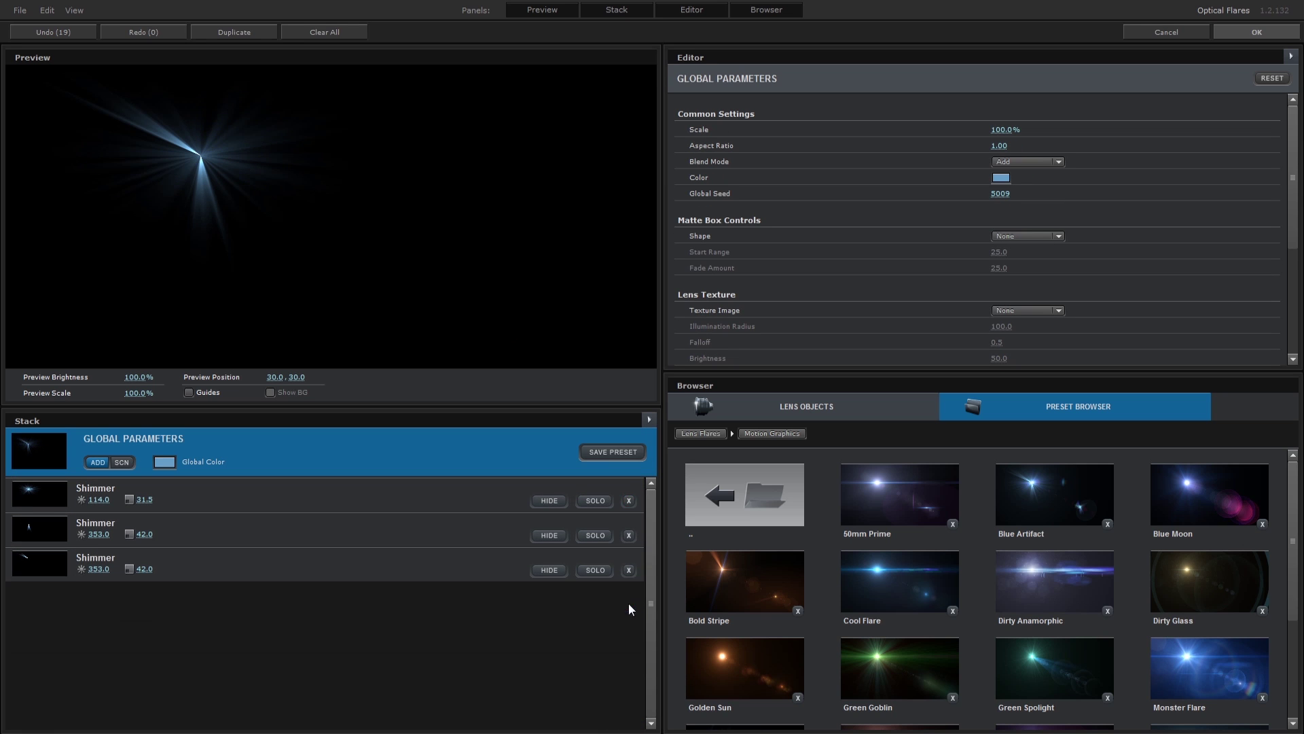
click(549, 571)
click(542, 537)
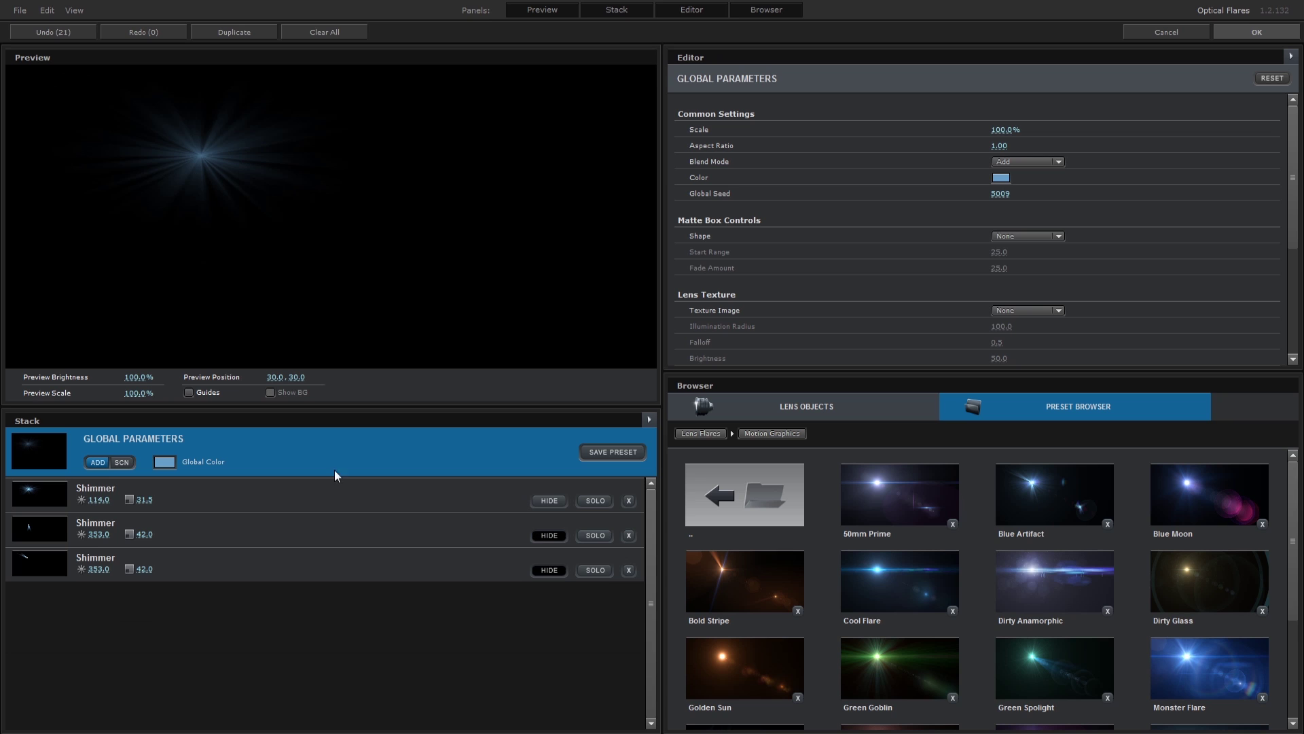
Step: Give the first Shimmer Brightness 305 and Scale 68
click(253, 507)
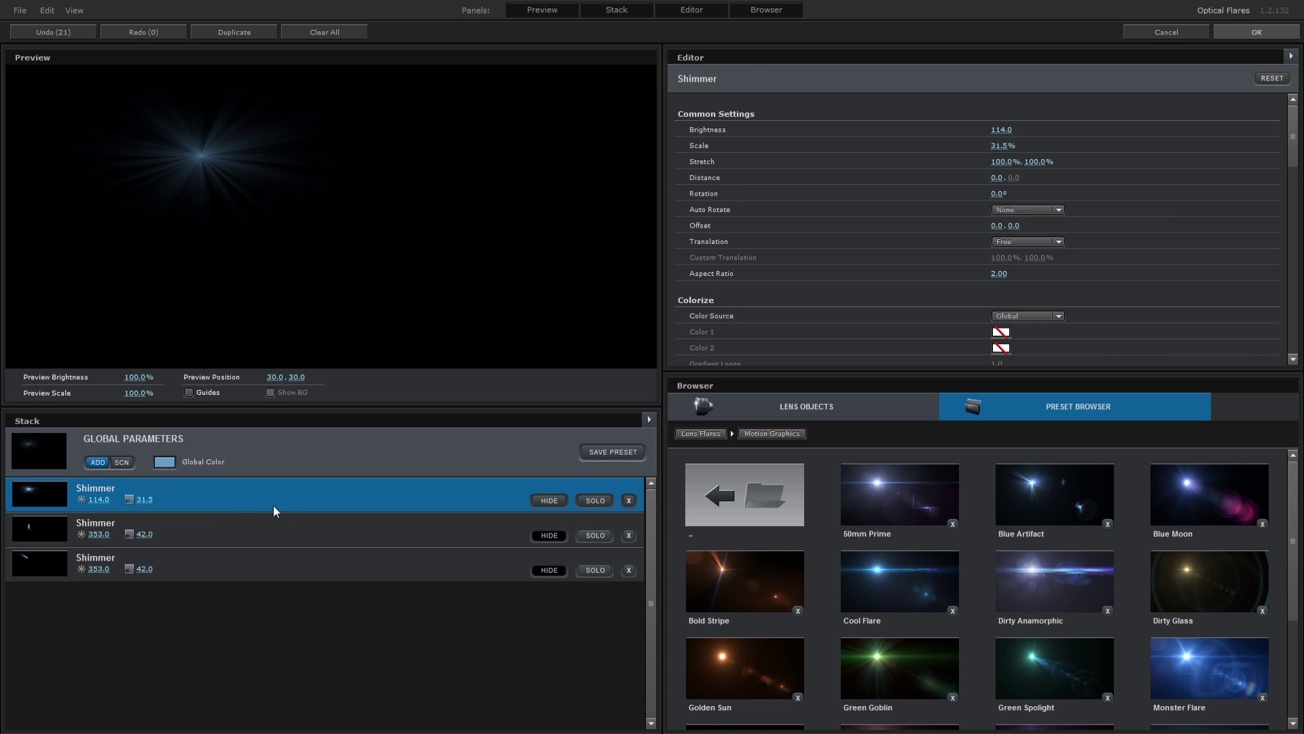
drag(237, 193, 310, 206)
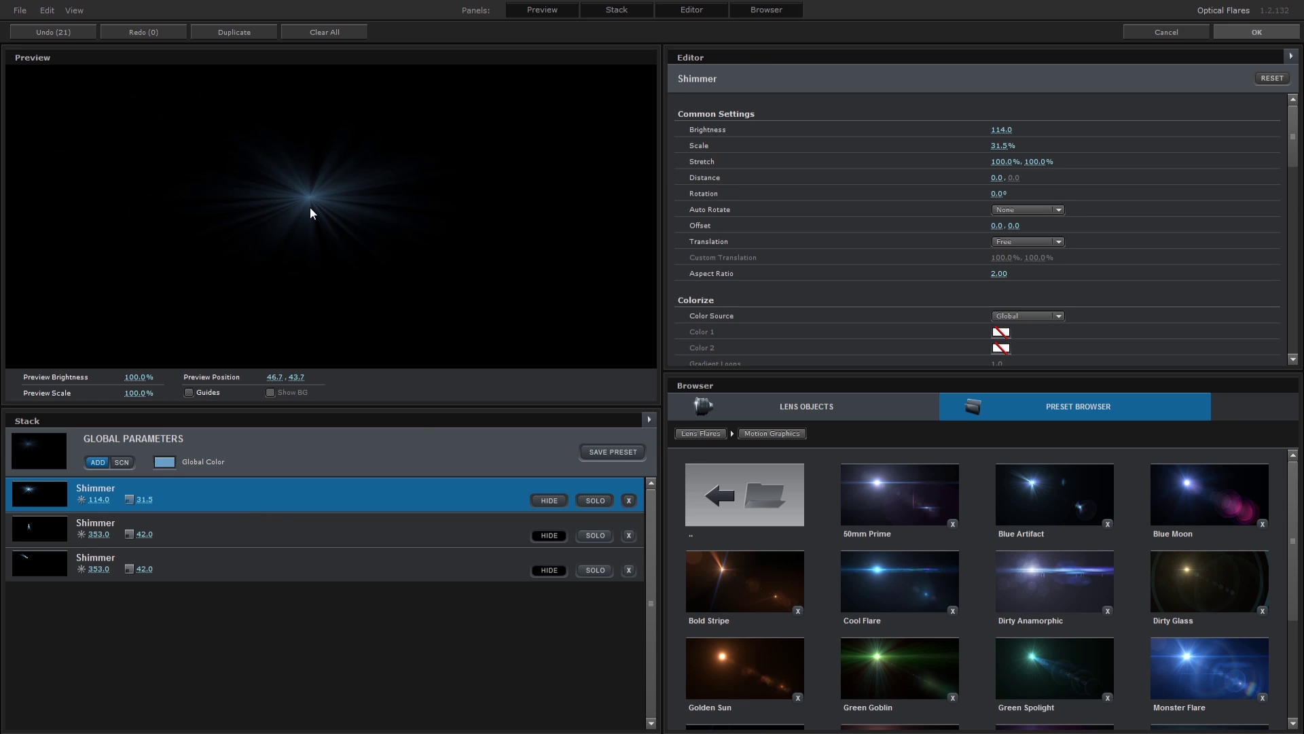
drag(1001, 129, 1234, 101)
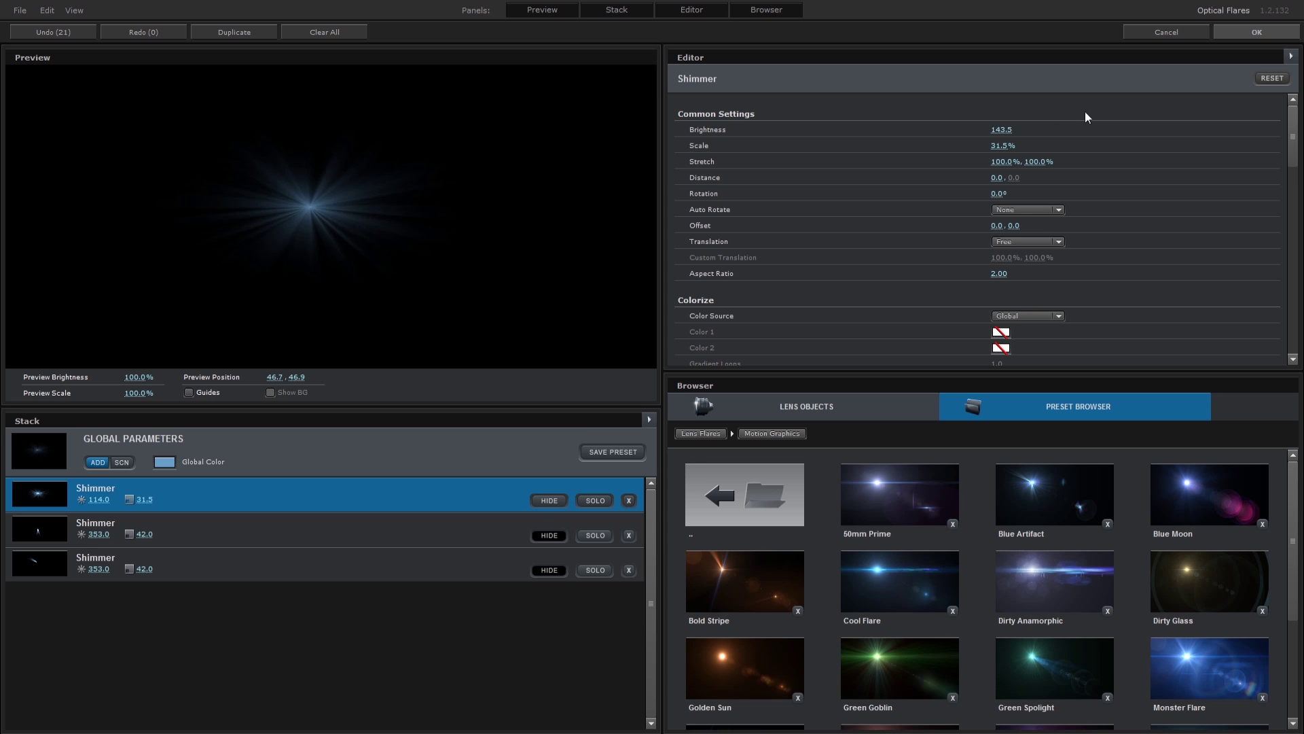
drag(1002, 150, 1043, 144)
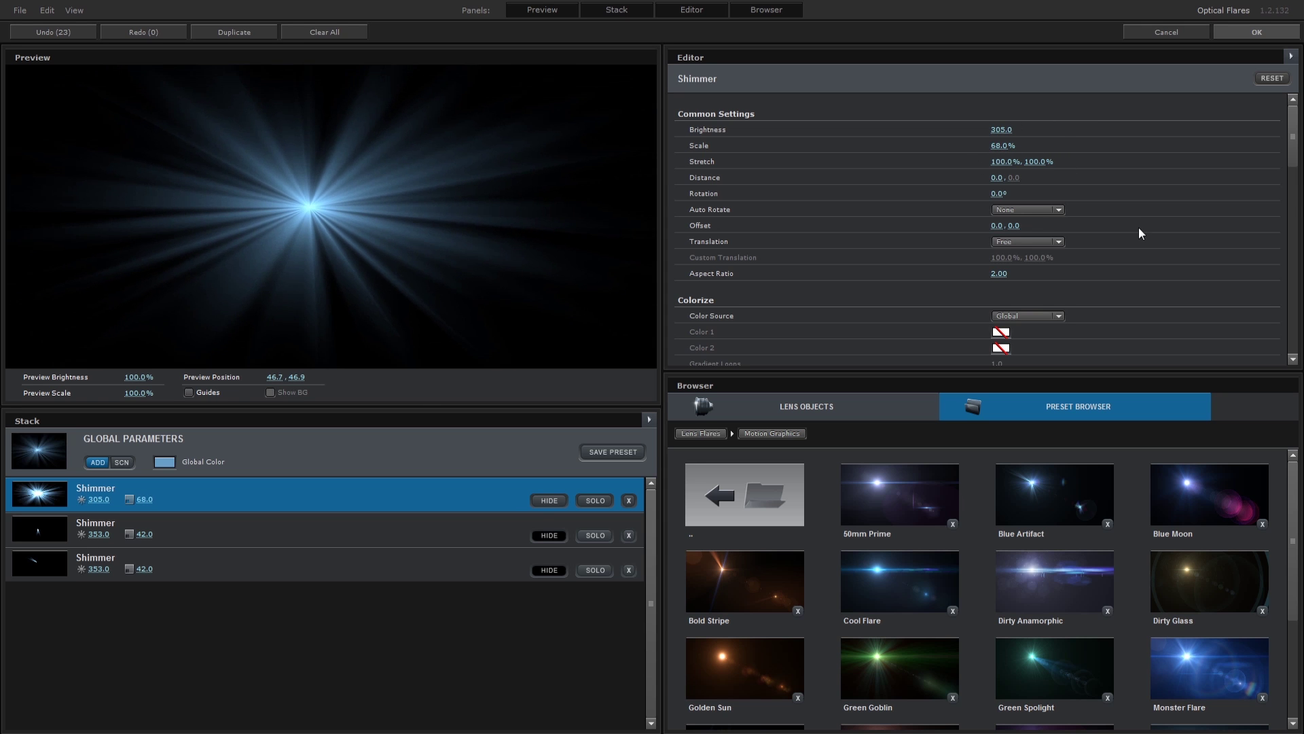
Step: Set the Shimmer's Completion to 52°, Completion Feathering 10% and Completion Rotation 173.5°
scroll(1138, 226, down, 5)
scroll(1058, 232, down, 3)
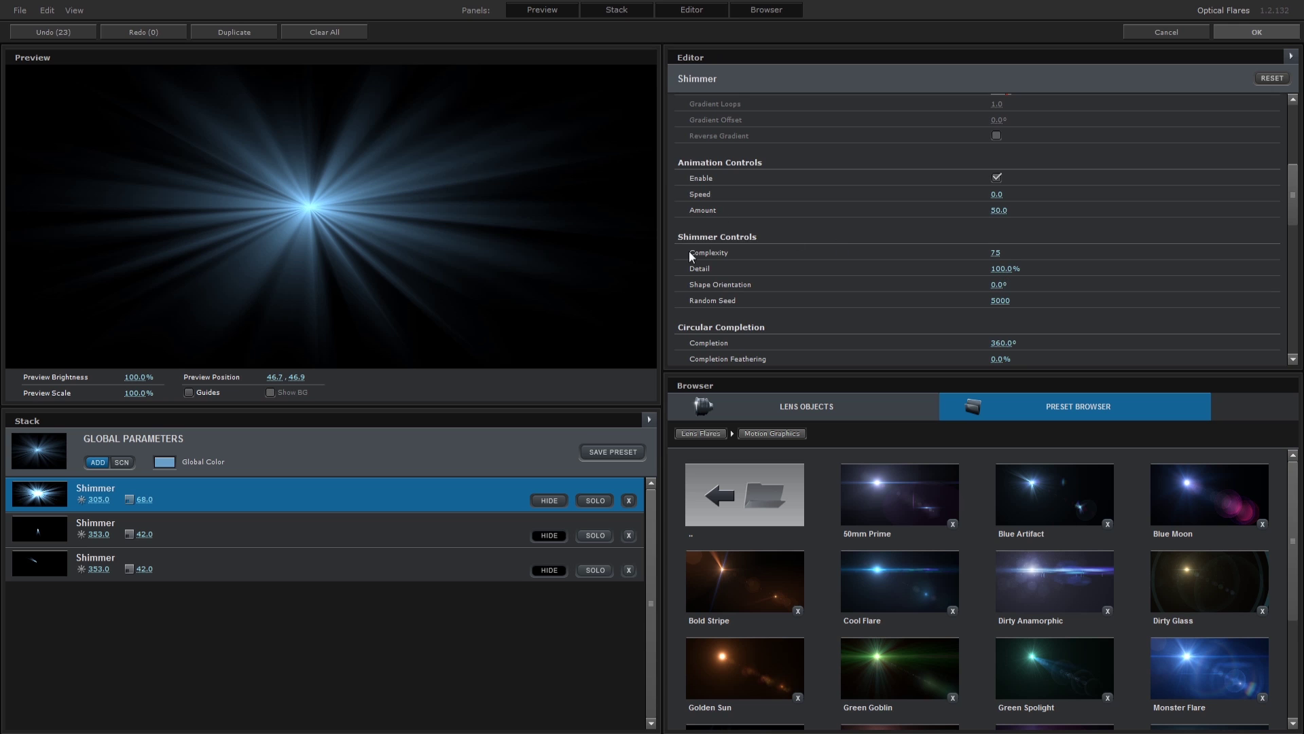
scroll(700, 261, down, 2)
scroll(959, 276, down, 1)
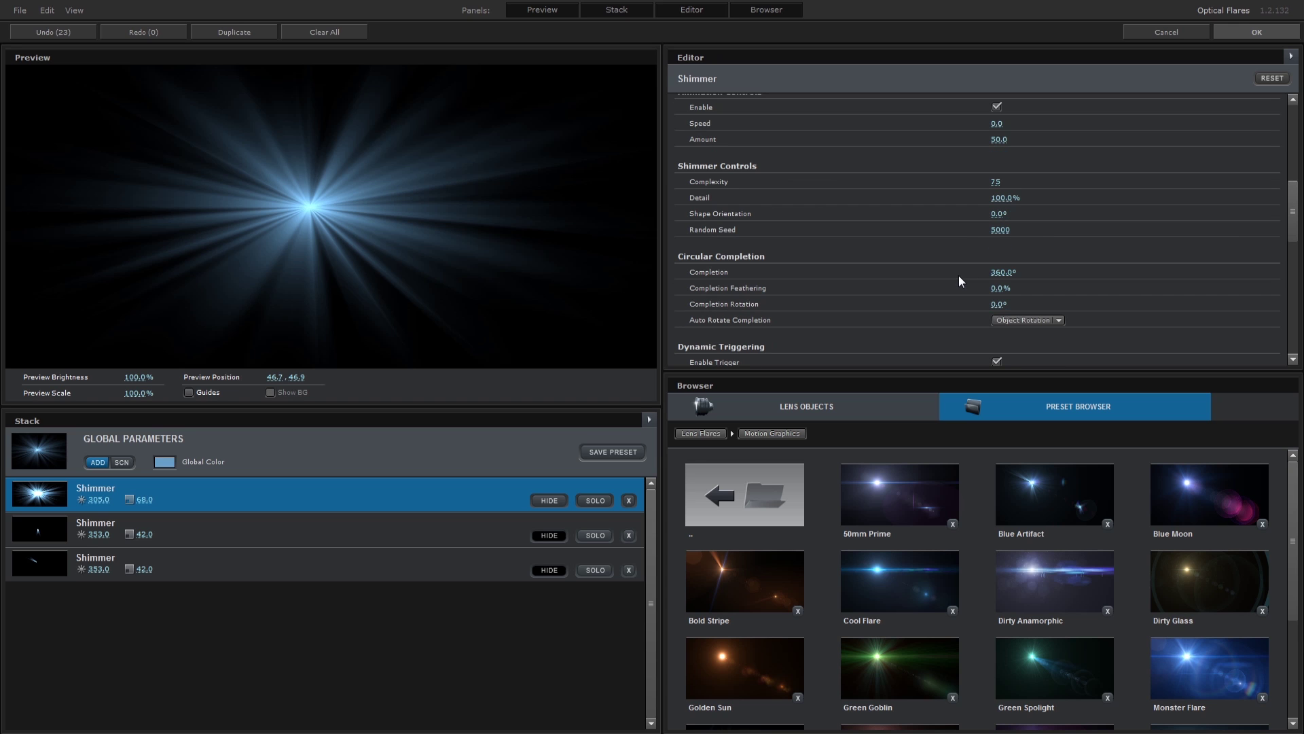
drag(1001, 272, 620, 274)
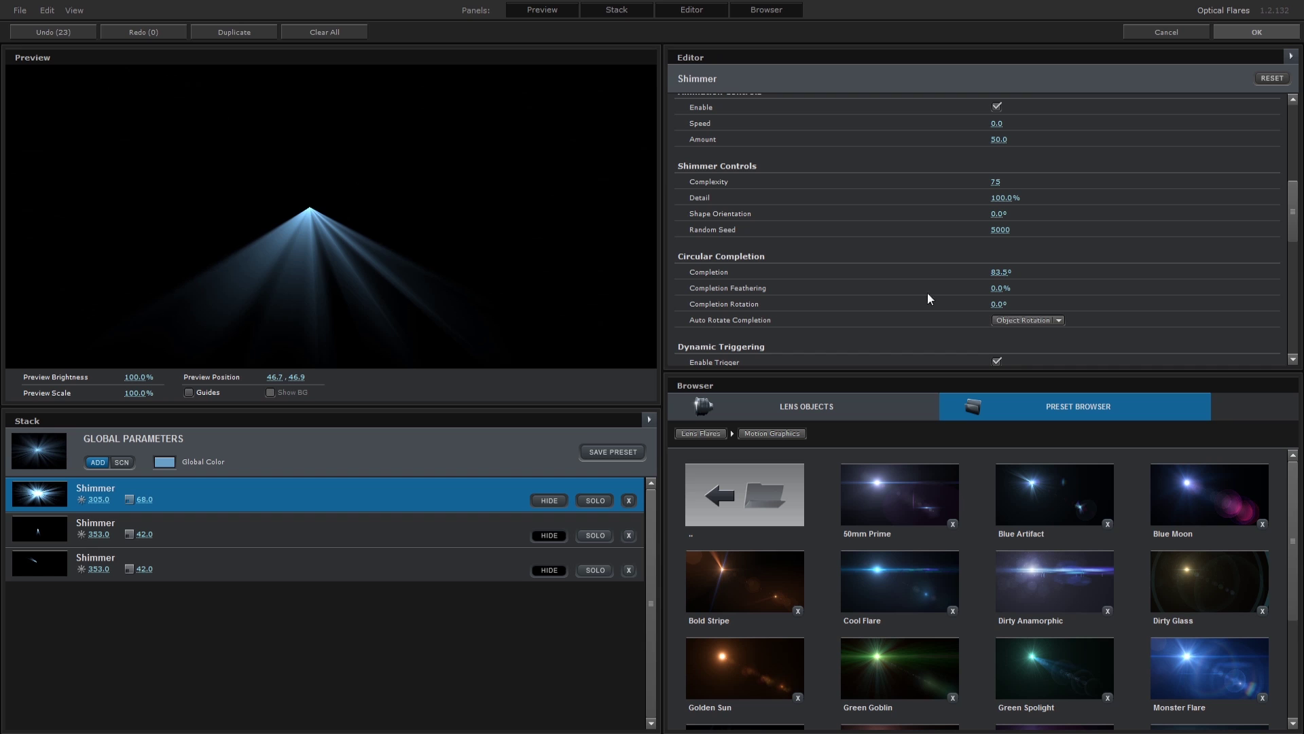
mouse_move(1017, 293)
mouse_down()
mouse_move(961, 273)
mouse_move(1206, 276)
mouse_up()
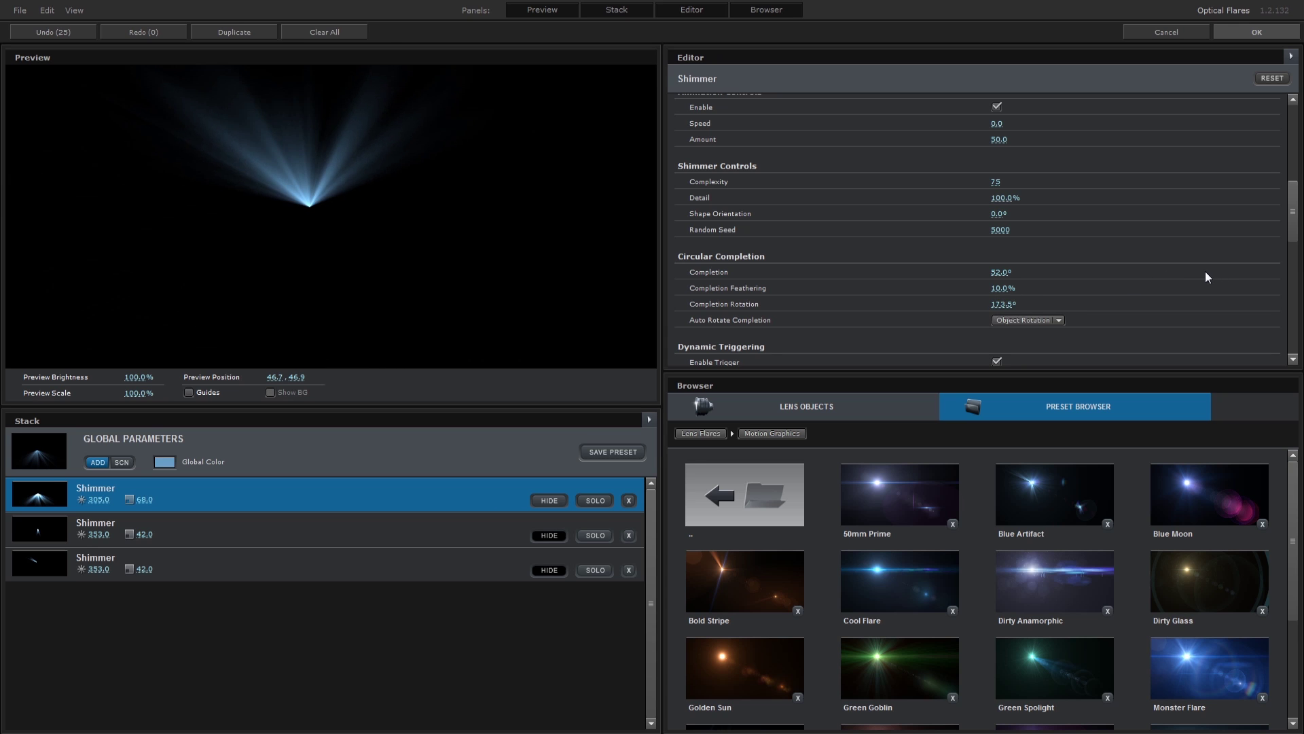
drag(310, 206, 327, 287)
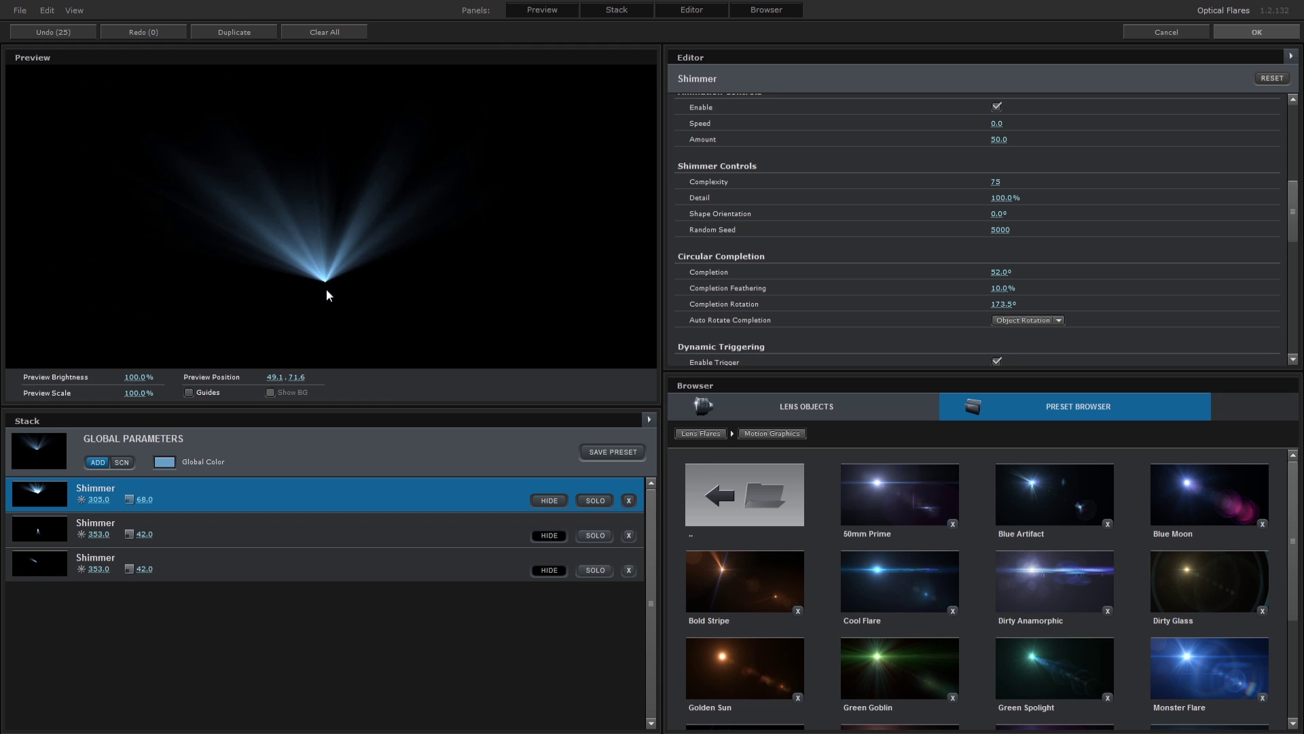
Step: Apply the flare settings and set the Optical Flares layer's blend mode to Add
click(1255, 32)
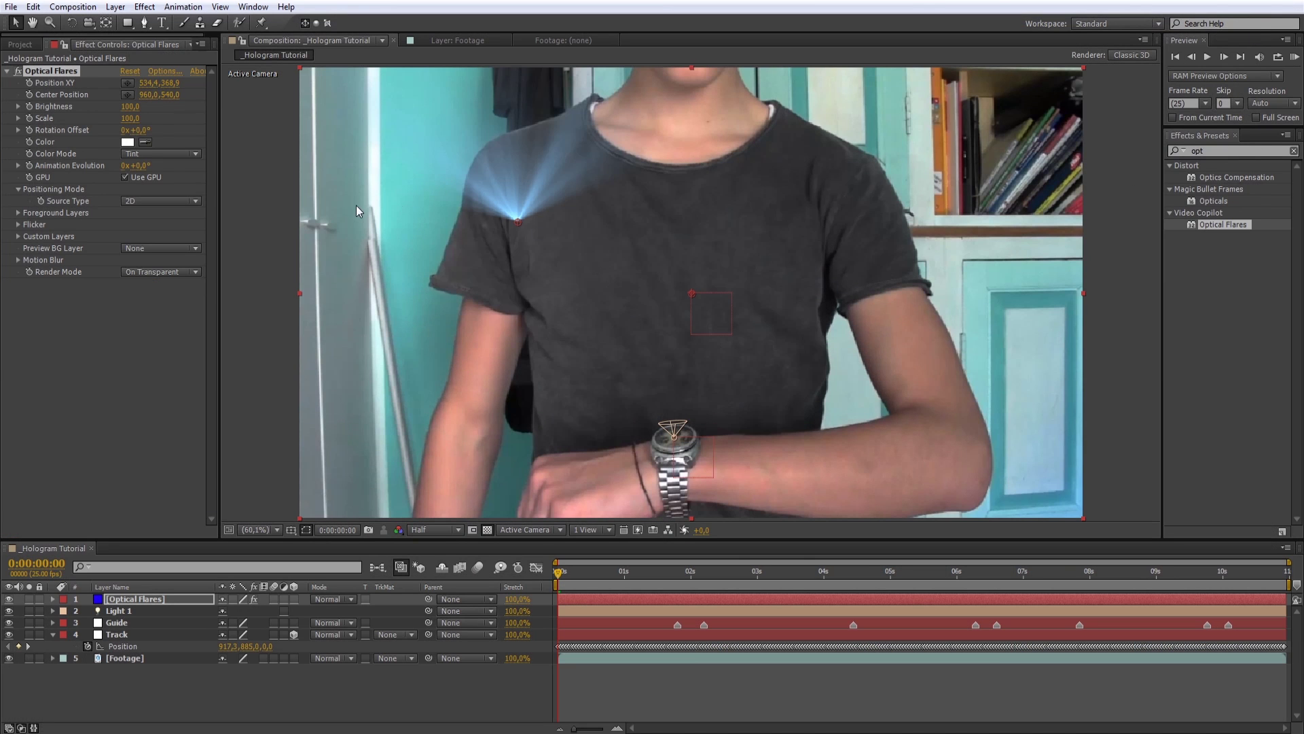
click(340, 601)
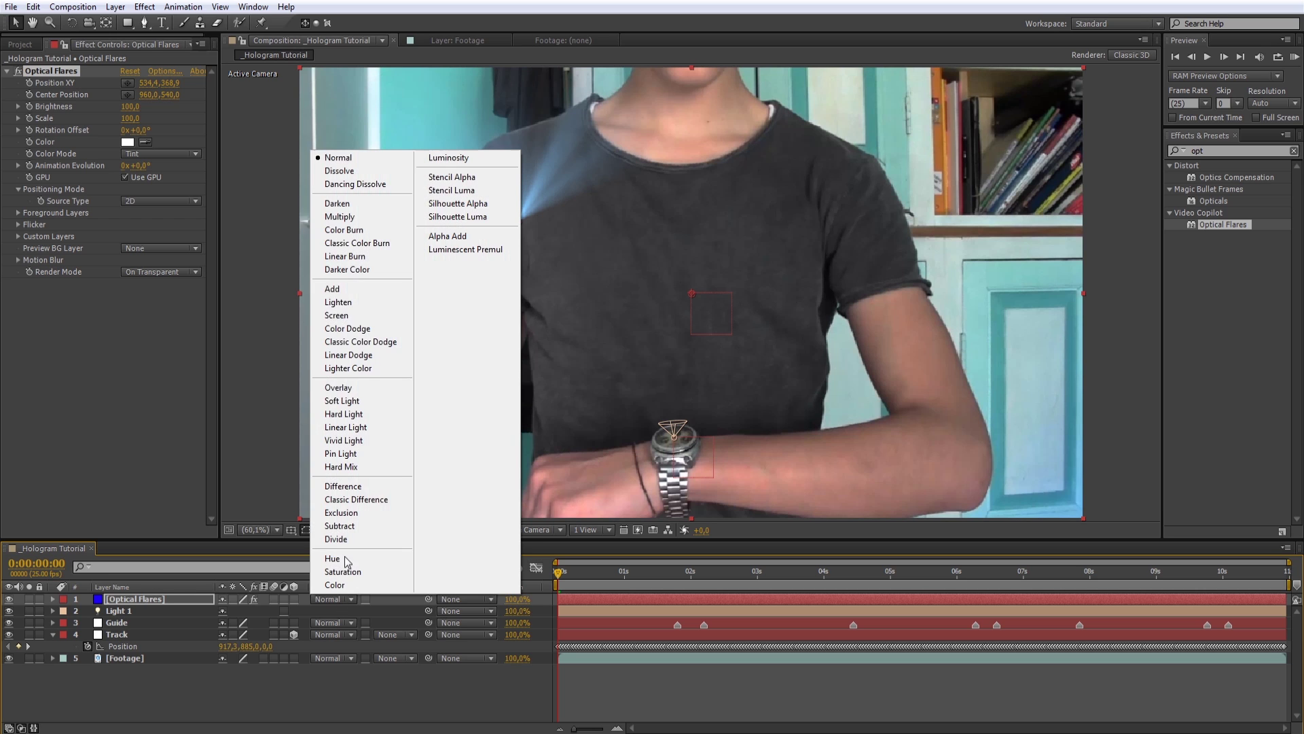
click(360, 291)
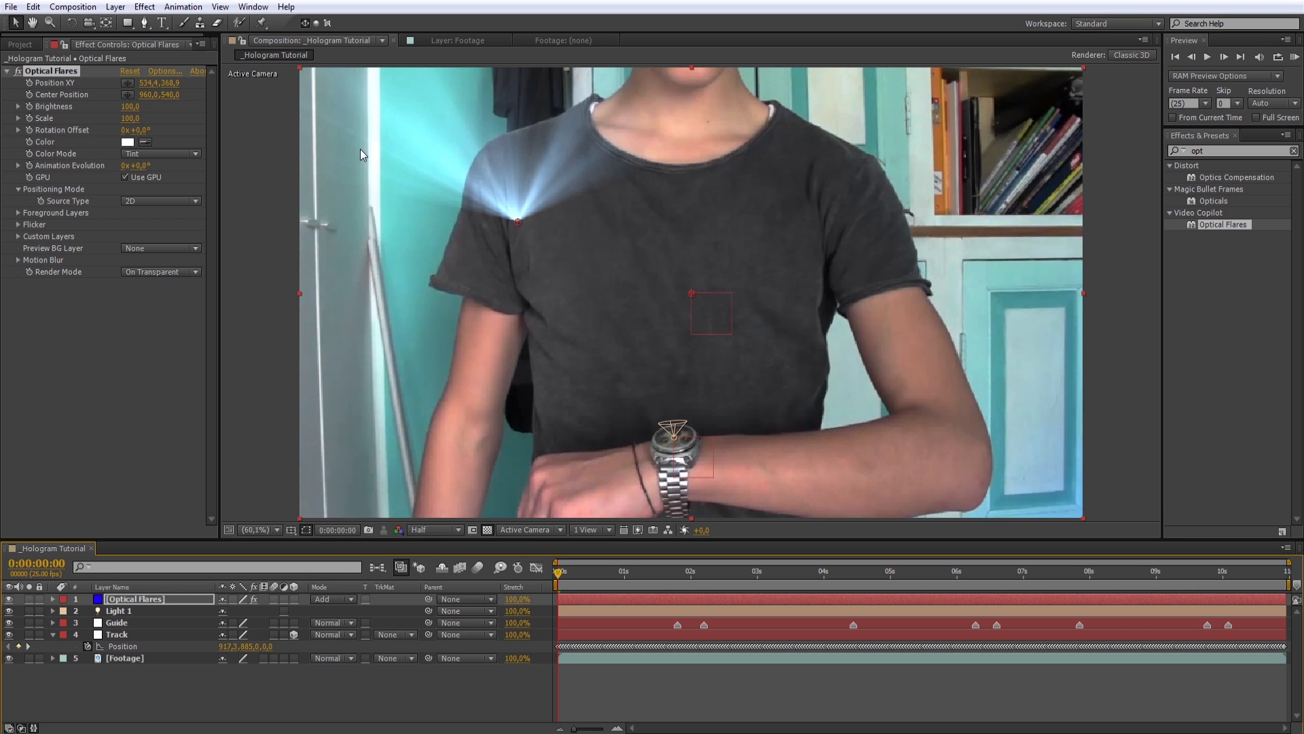
Step: Tint the flare vivid blue: hue 208 at full saturation (008AFF)
click(132, 144)
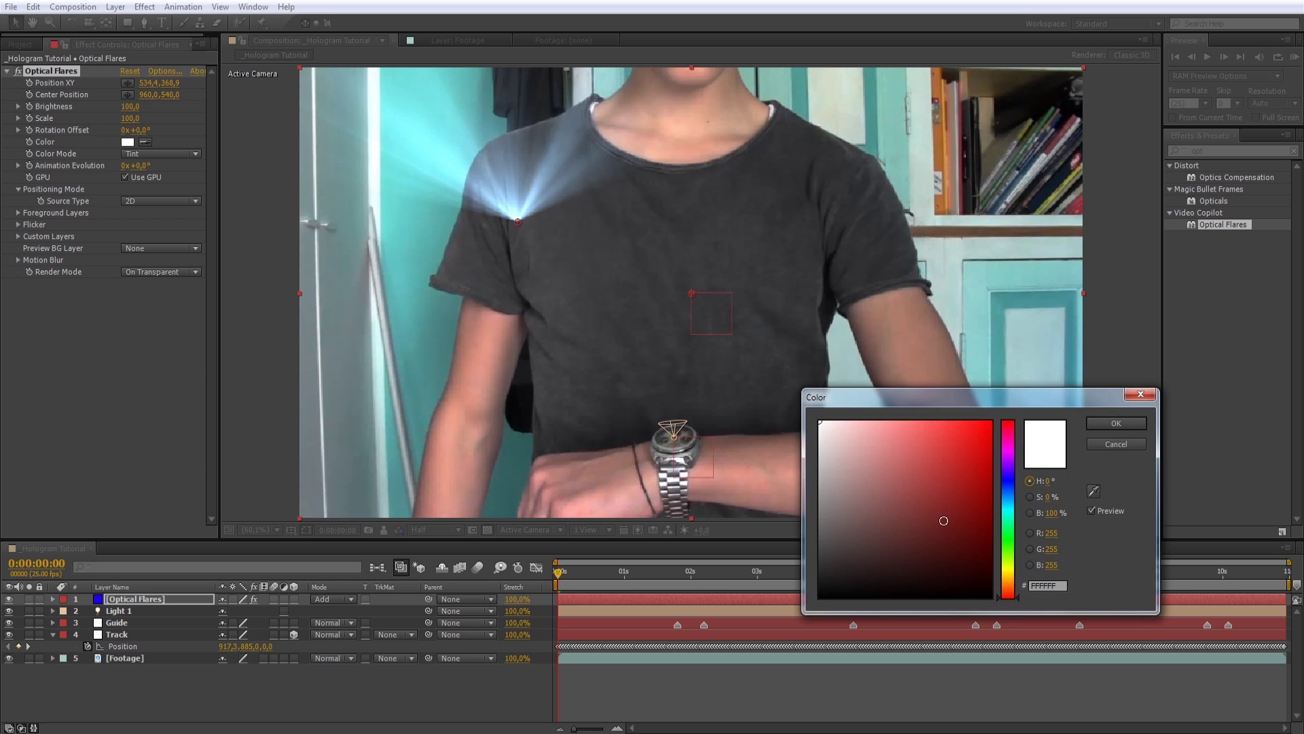
click(1008, 503)
drag(973, 450, 1038, 402)
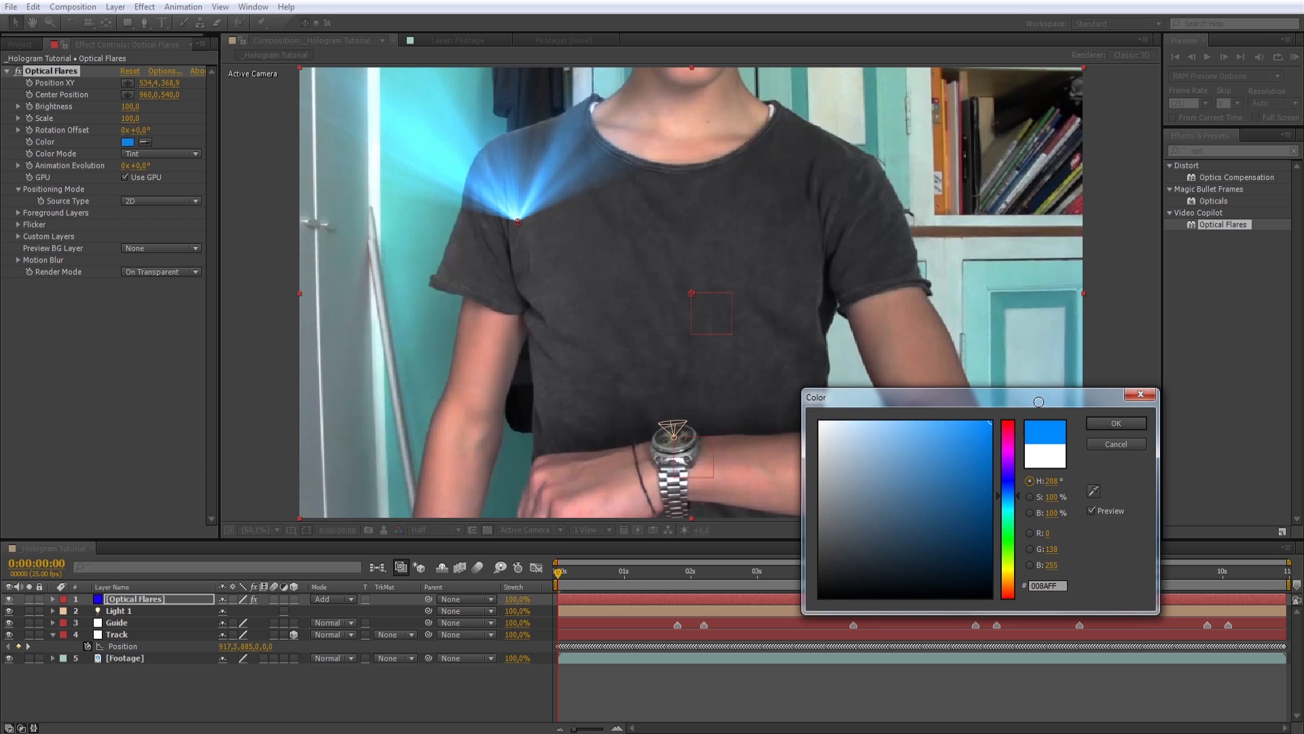
click(1117, 422)
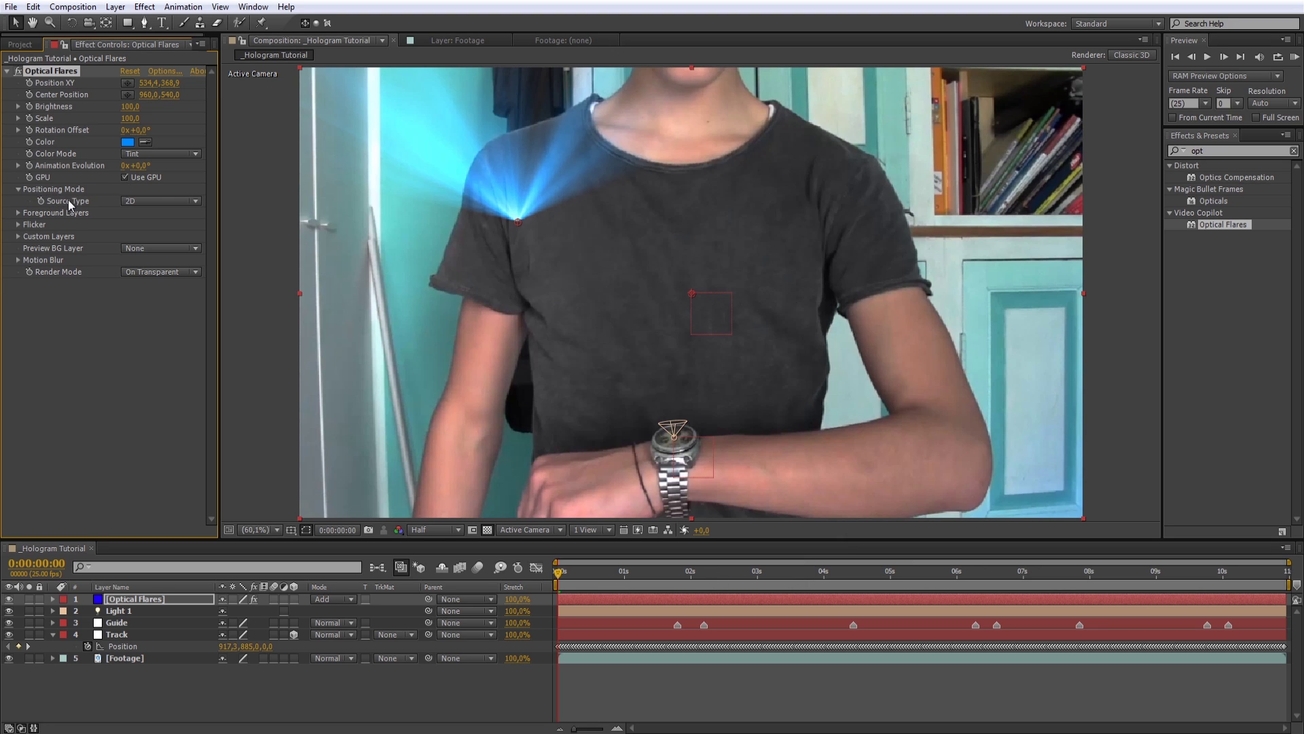
Step: Set the flare's Positioning Mode Source Type to Track Lights
click(160, 202)
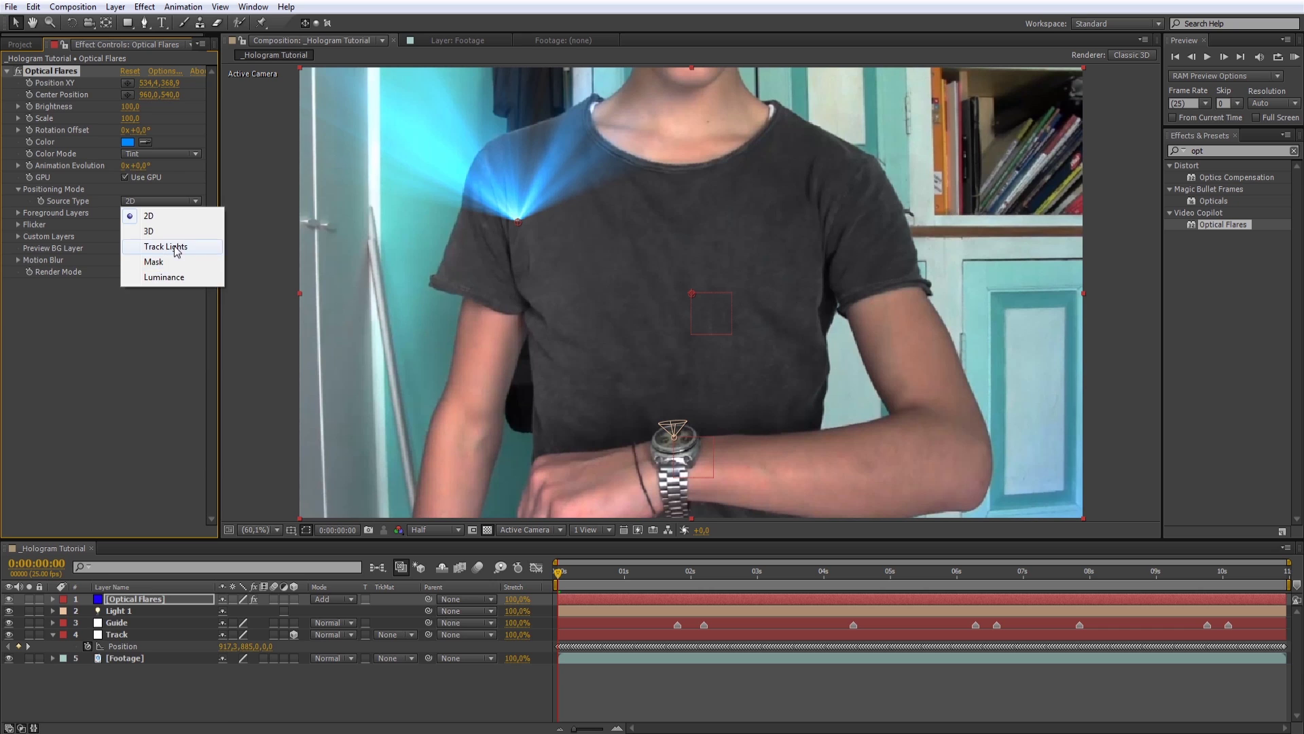
click(166, 246)
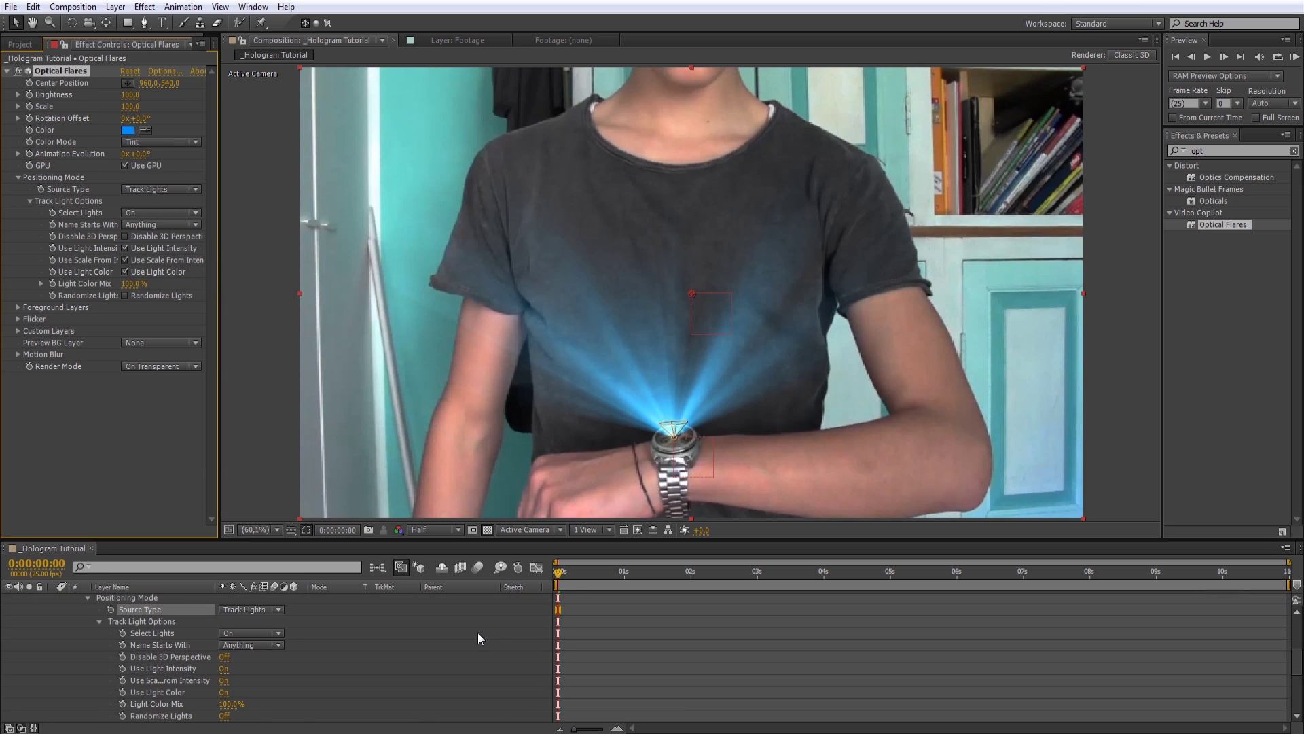
scroll(475, 629, up, 5)
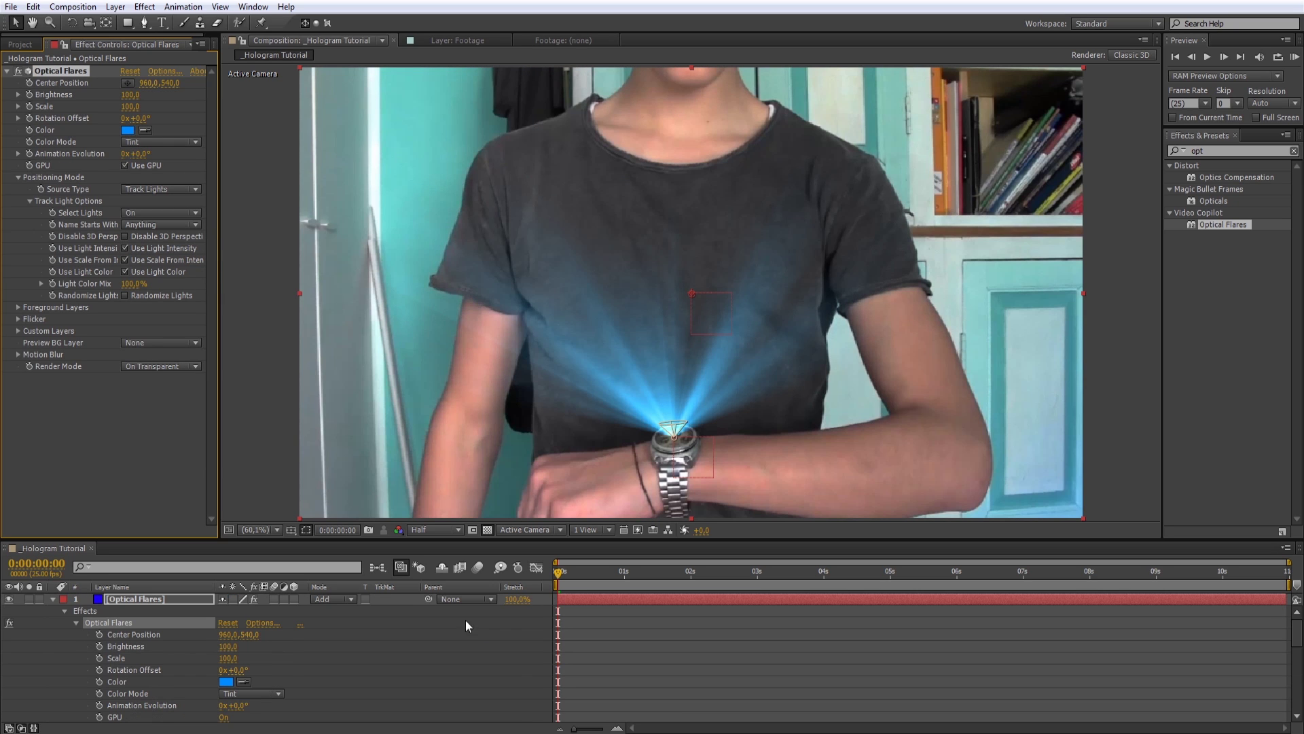
Step: Collapse the flare layer and play back from frame 3 to check the tracked flare
click(58, 601)
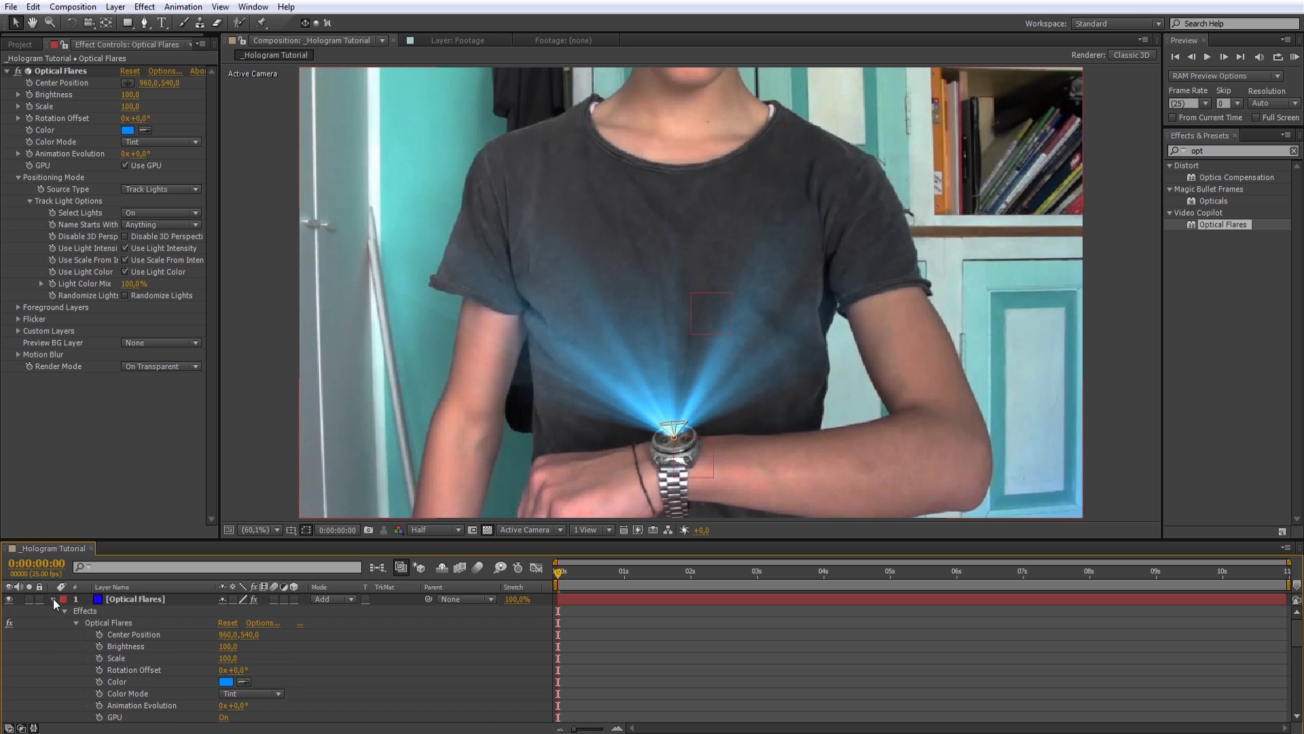
click(53, 598)
click(566, 574)
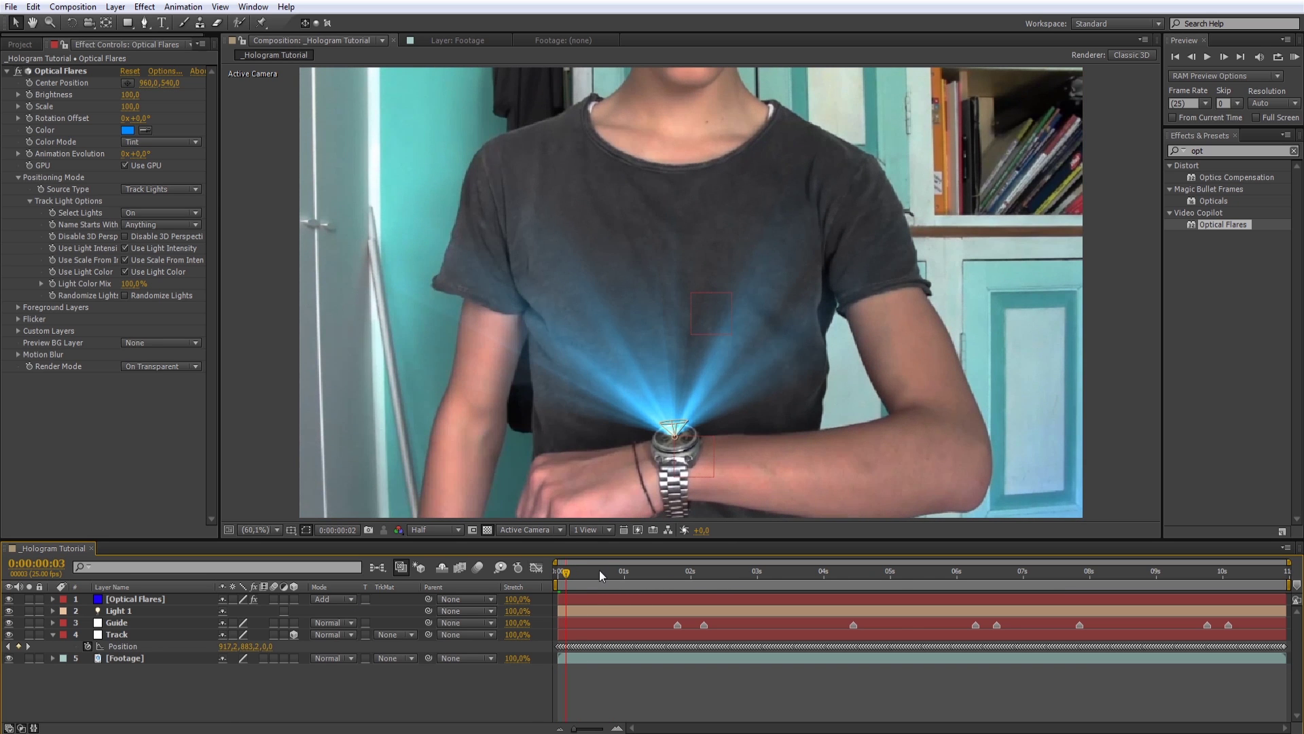
key(space)
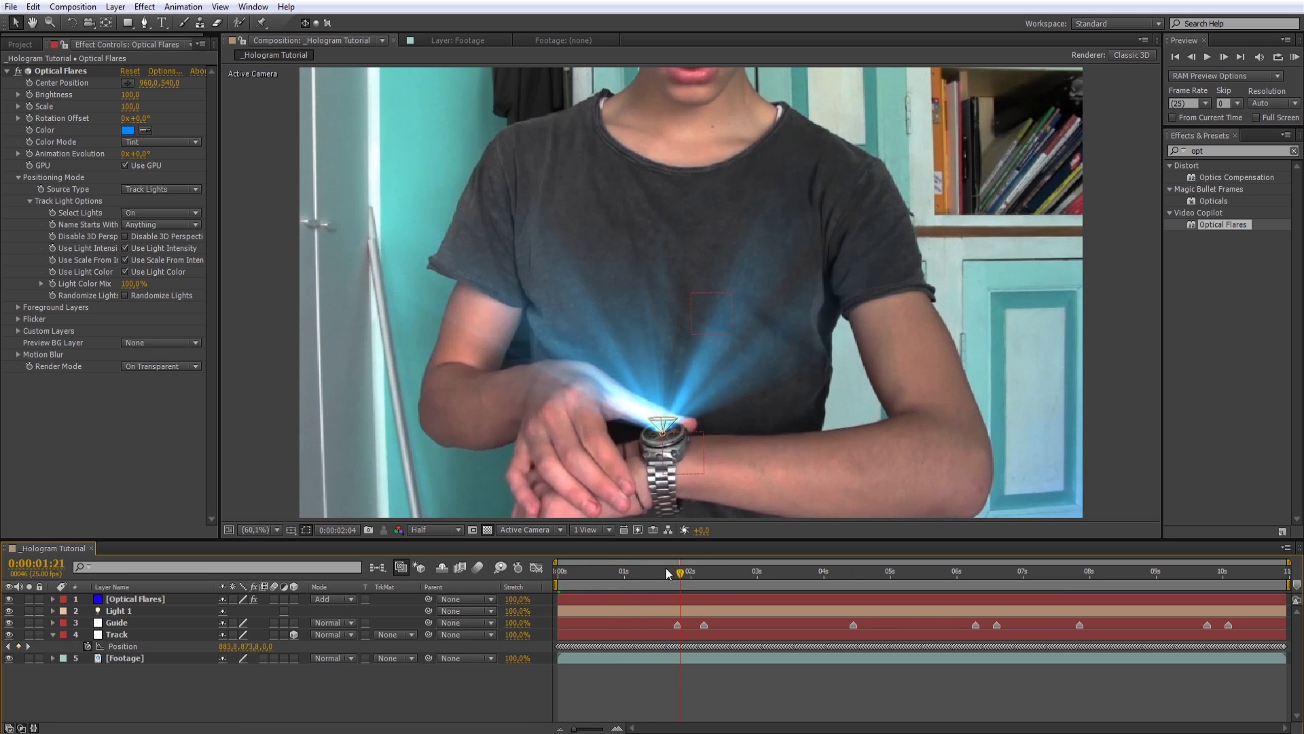
click(568, 574)
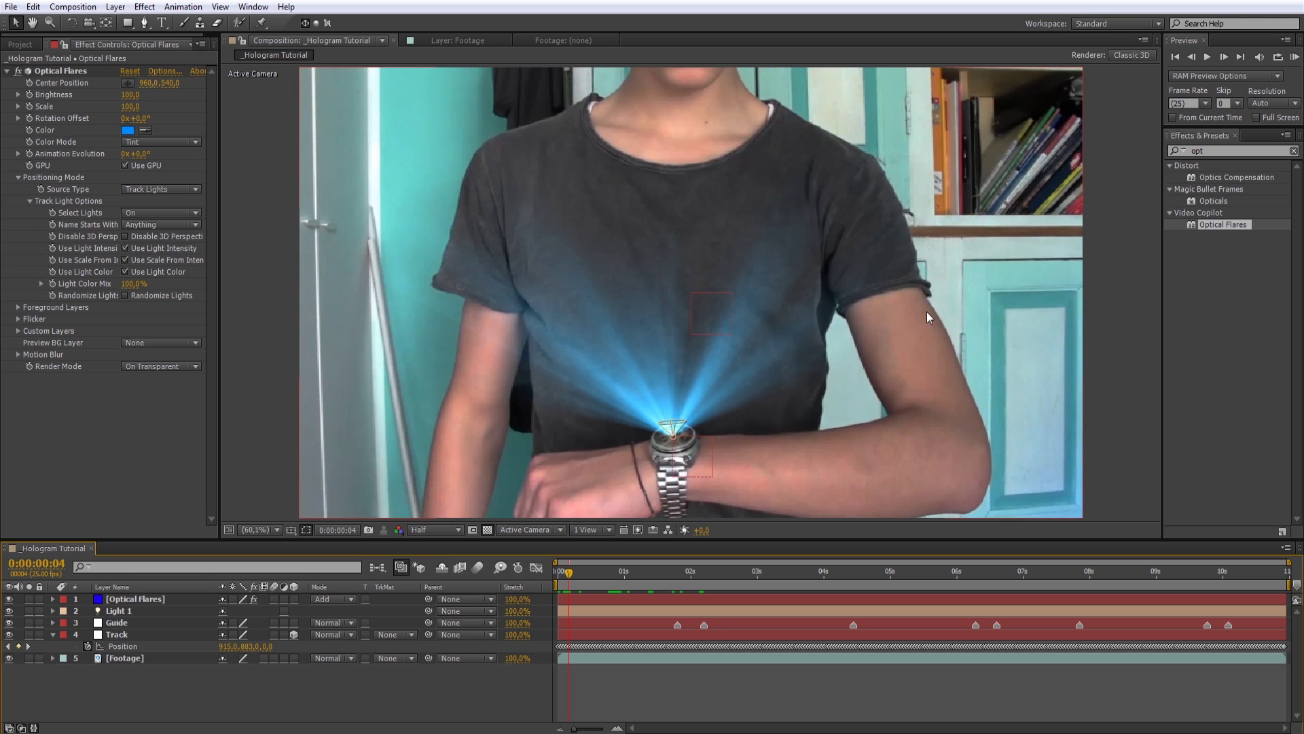
click(1212, 152)
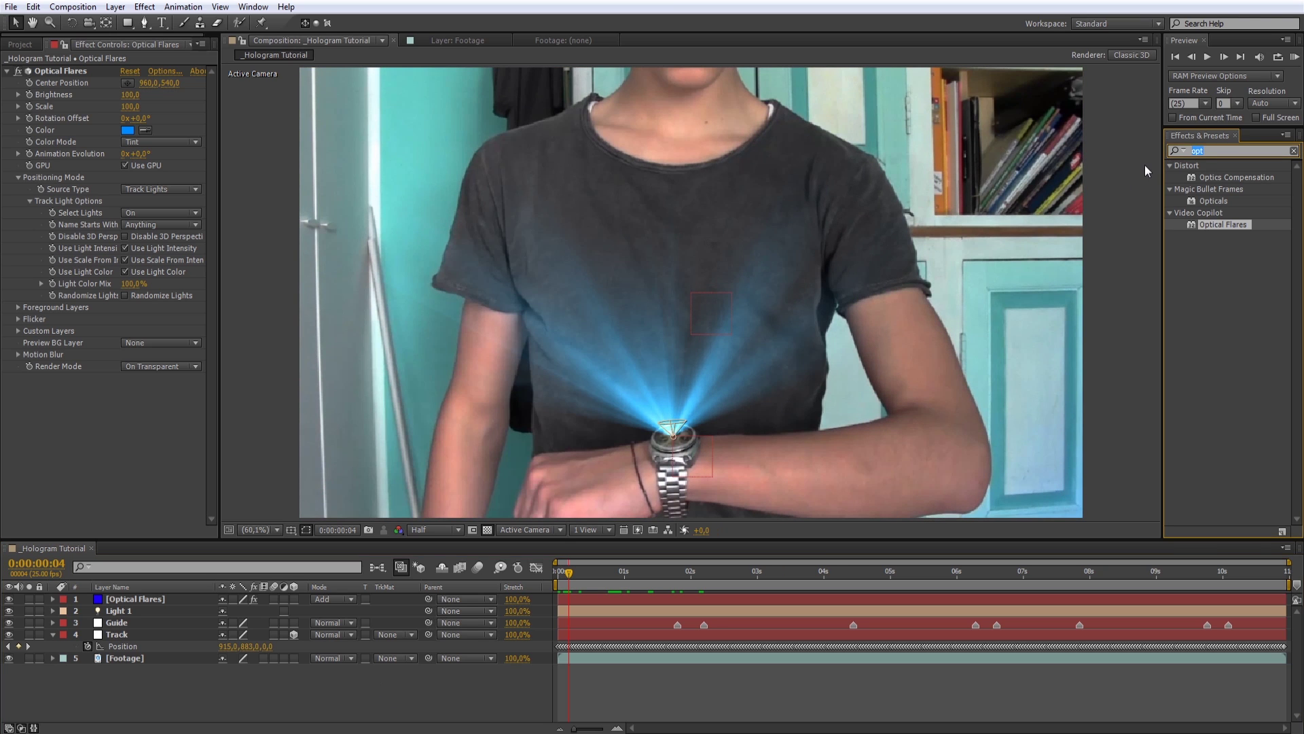
Step: Apply Fast Blur to the Optical Flares layer with Blurriness 3
text(fast)
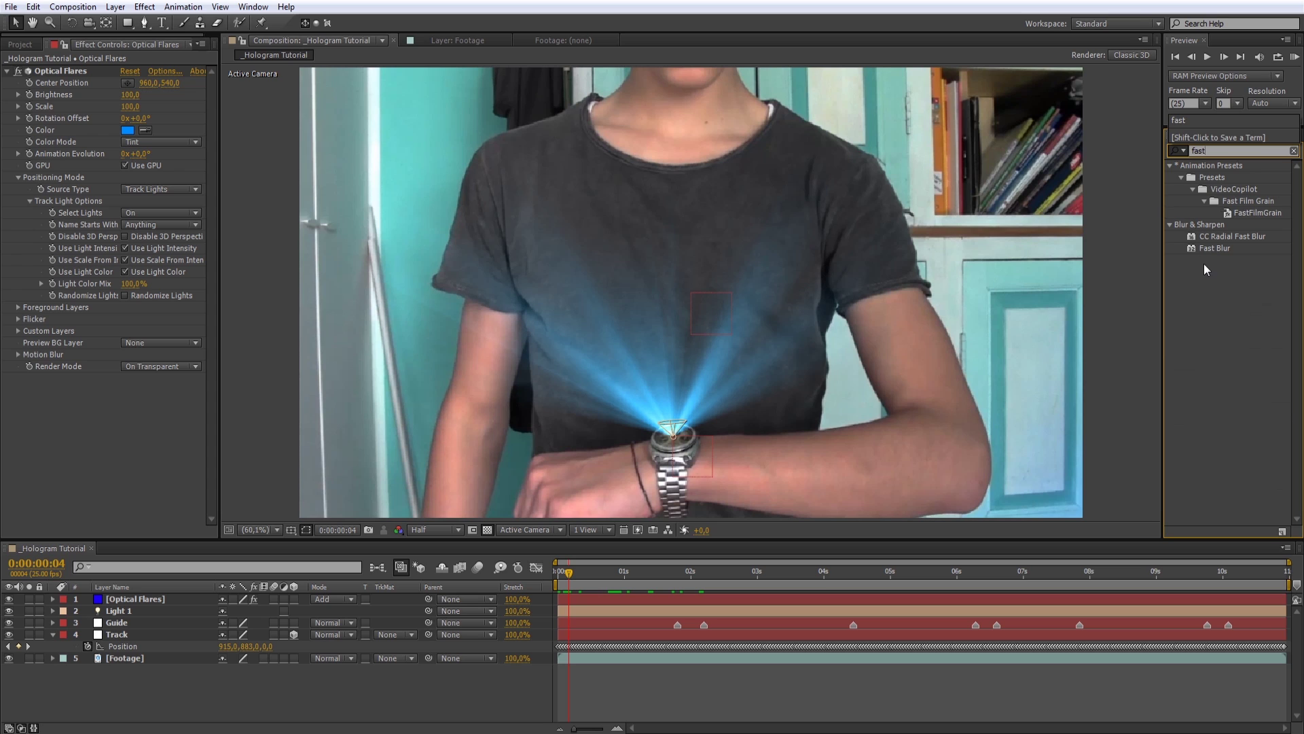
drag(1204, 247, 96, 394)
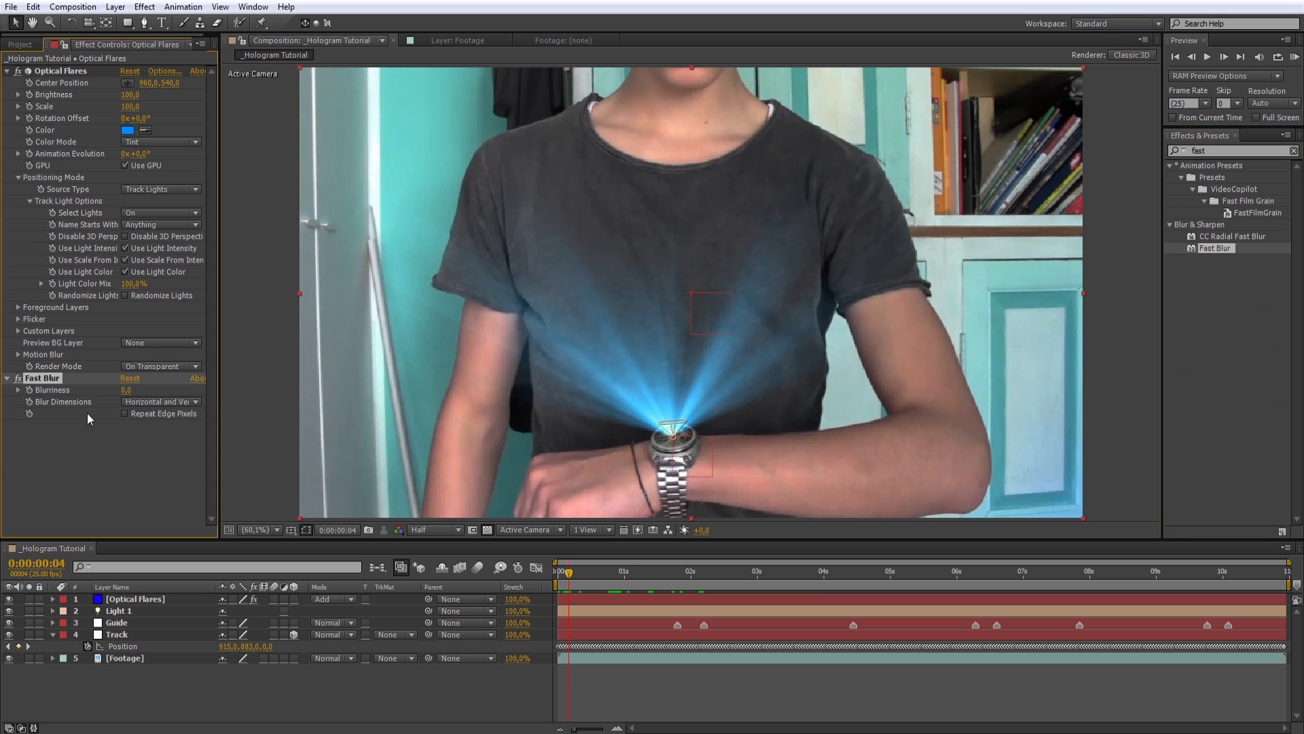
click(125, 390)
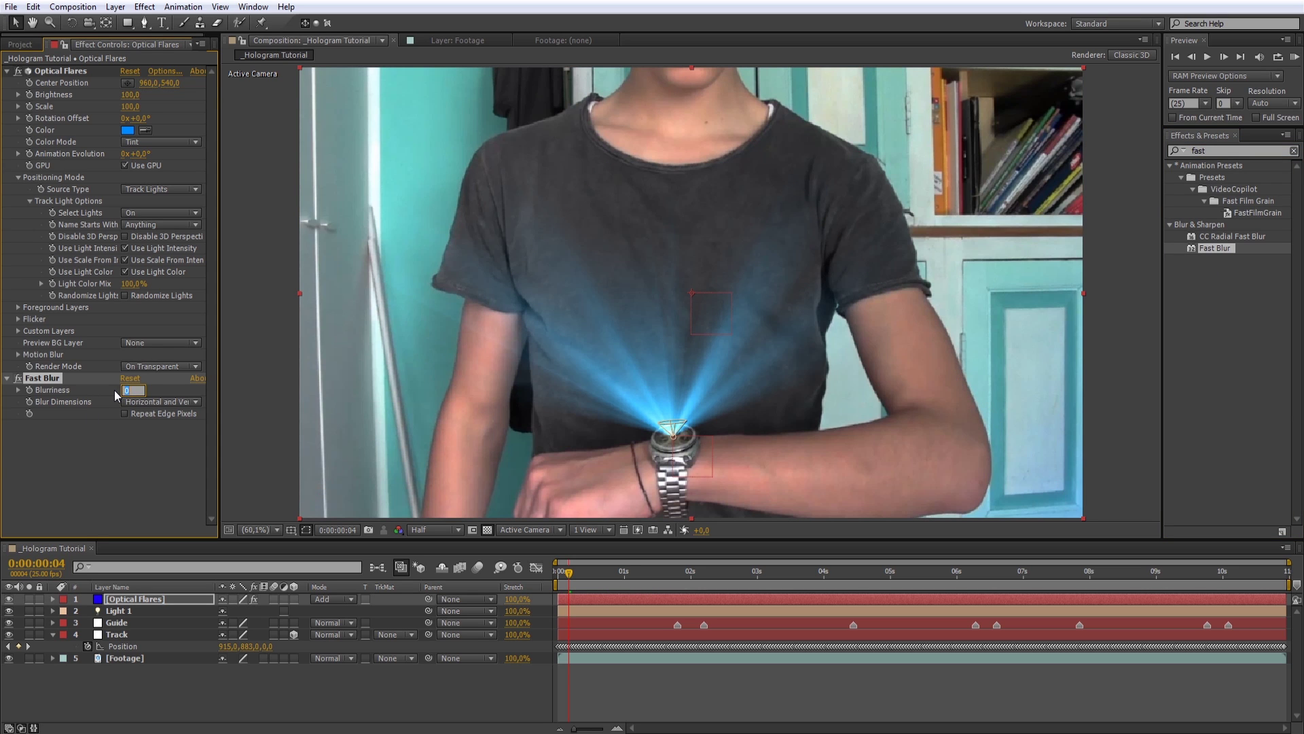
text(3)
key(Return)
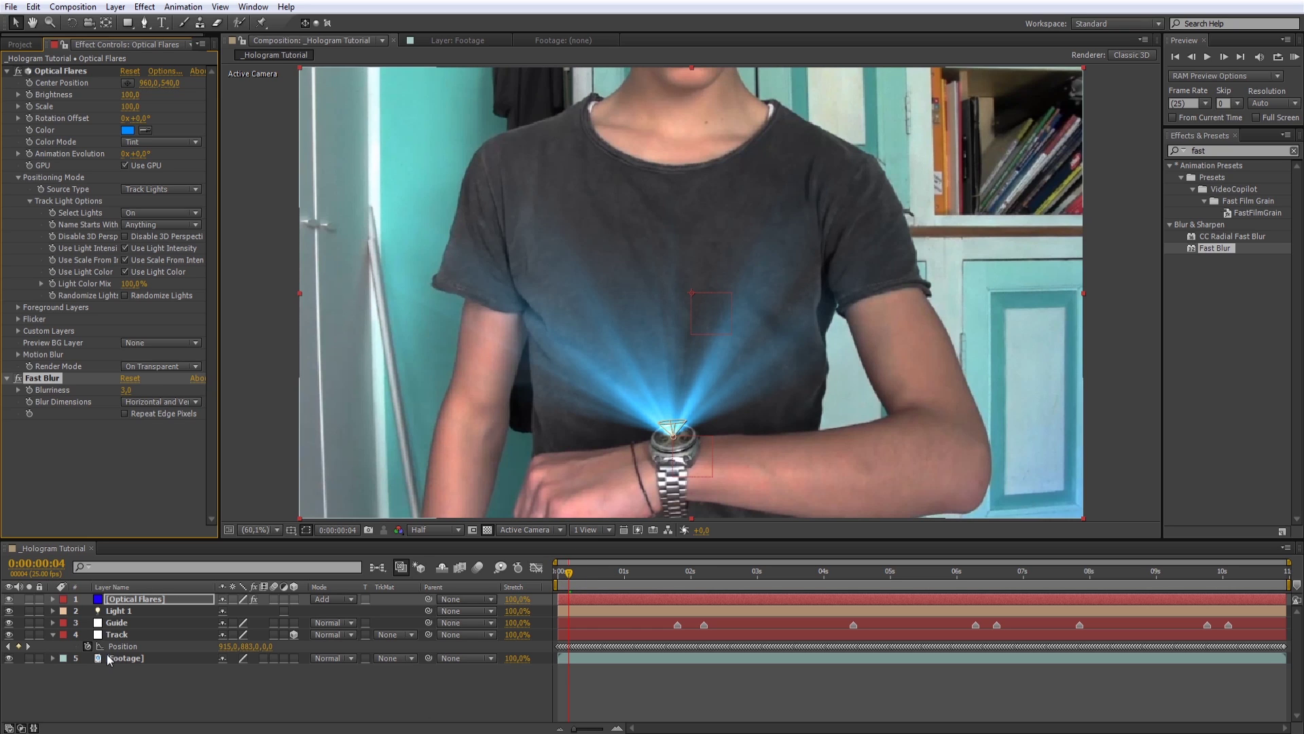
Step: Reselect the Optical Flares layer and move the time to 0:00:01:20
click(153, 678)
click(167, 598)
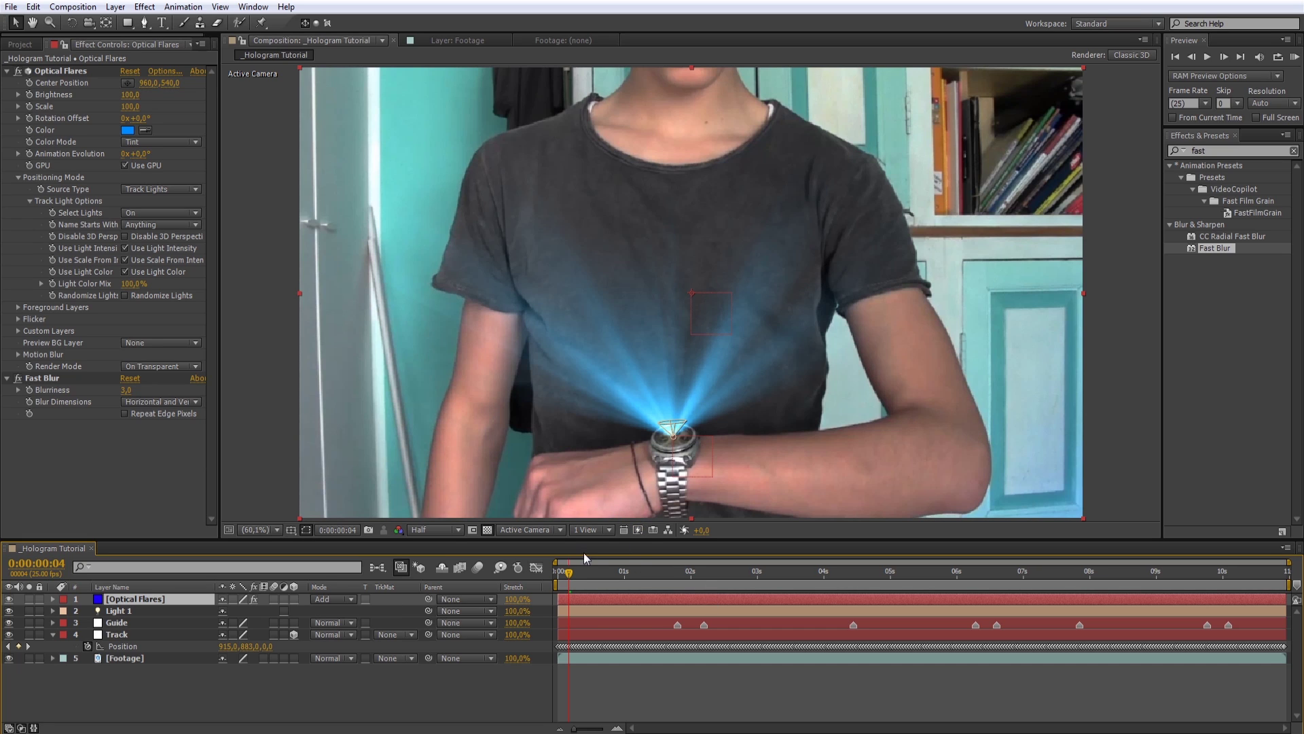
click(675, 570)
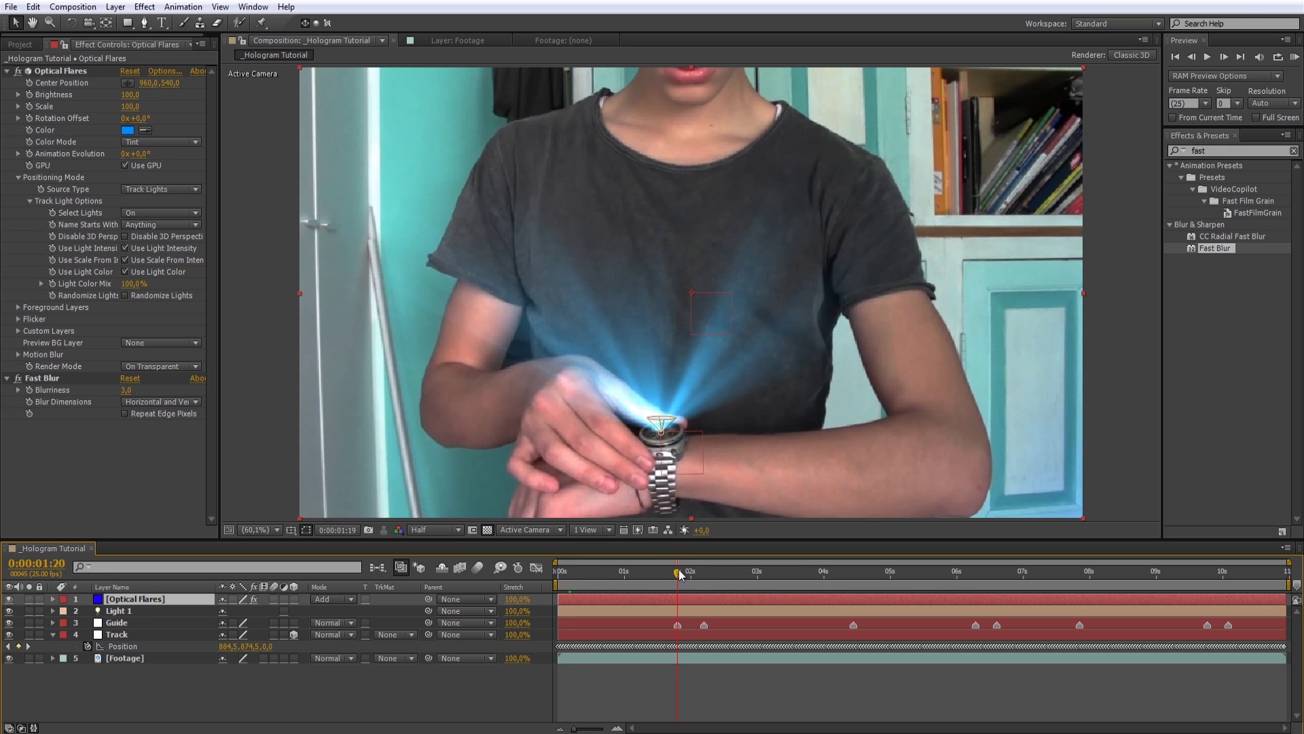
Step: Keyframe the flare Brightness at 0 at 0:00:01:20 and reveal only that property
click(683, 623)
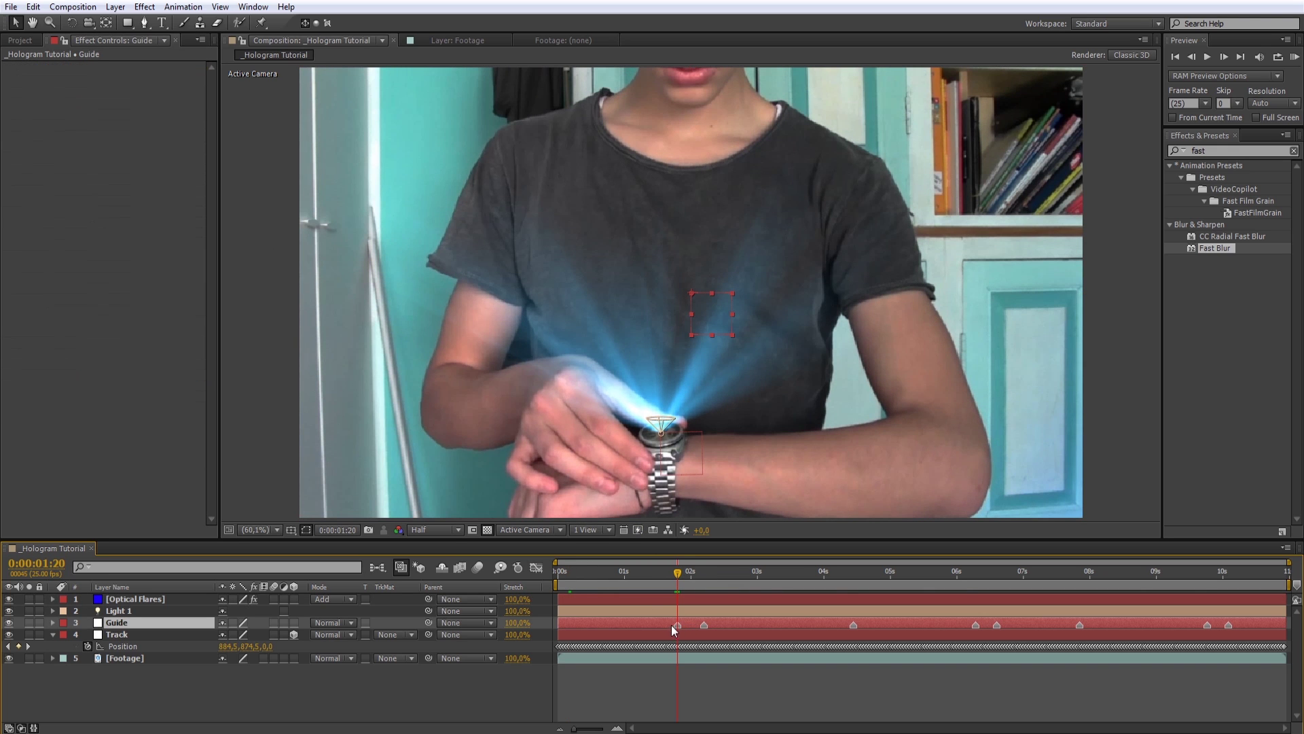
click(170, 599)
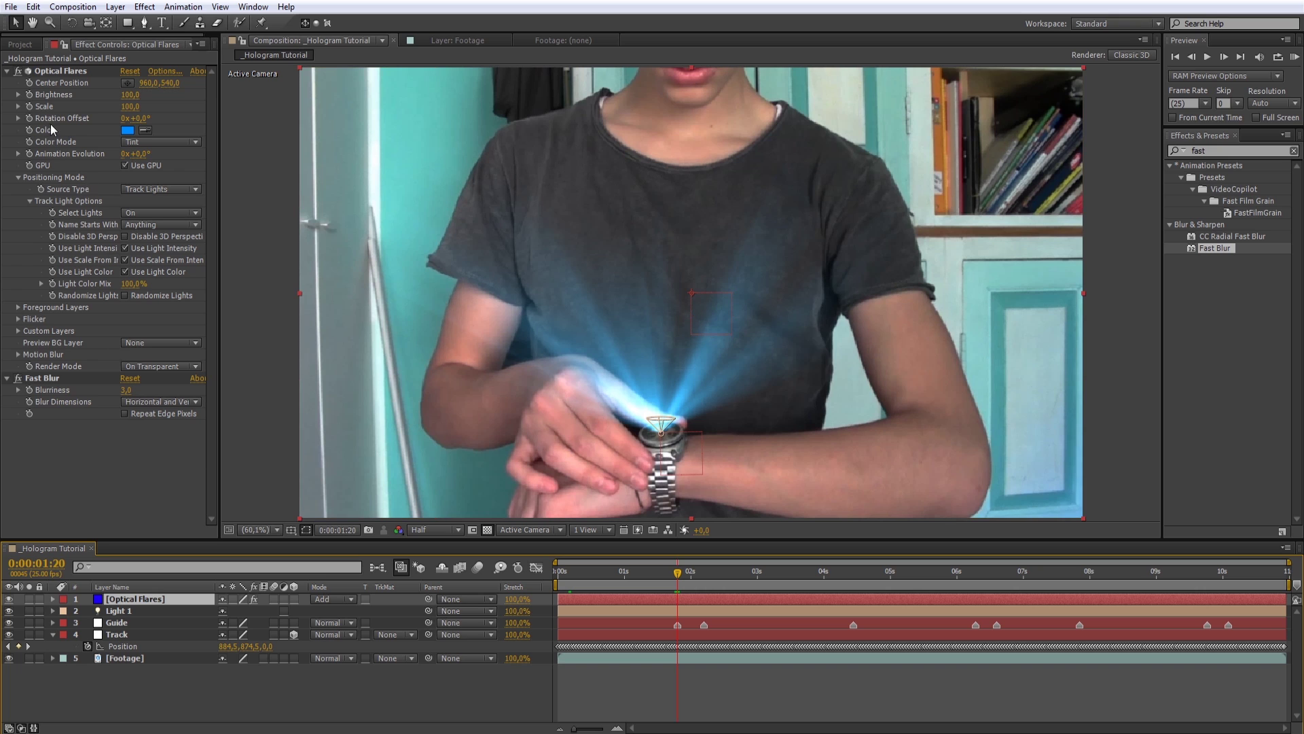
click(29, 94)
click(130, 95)
text(0)
key(Return)
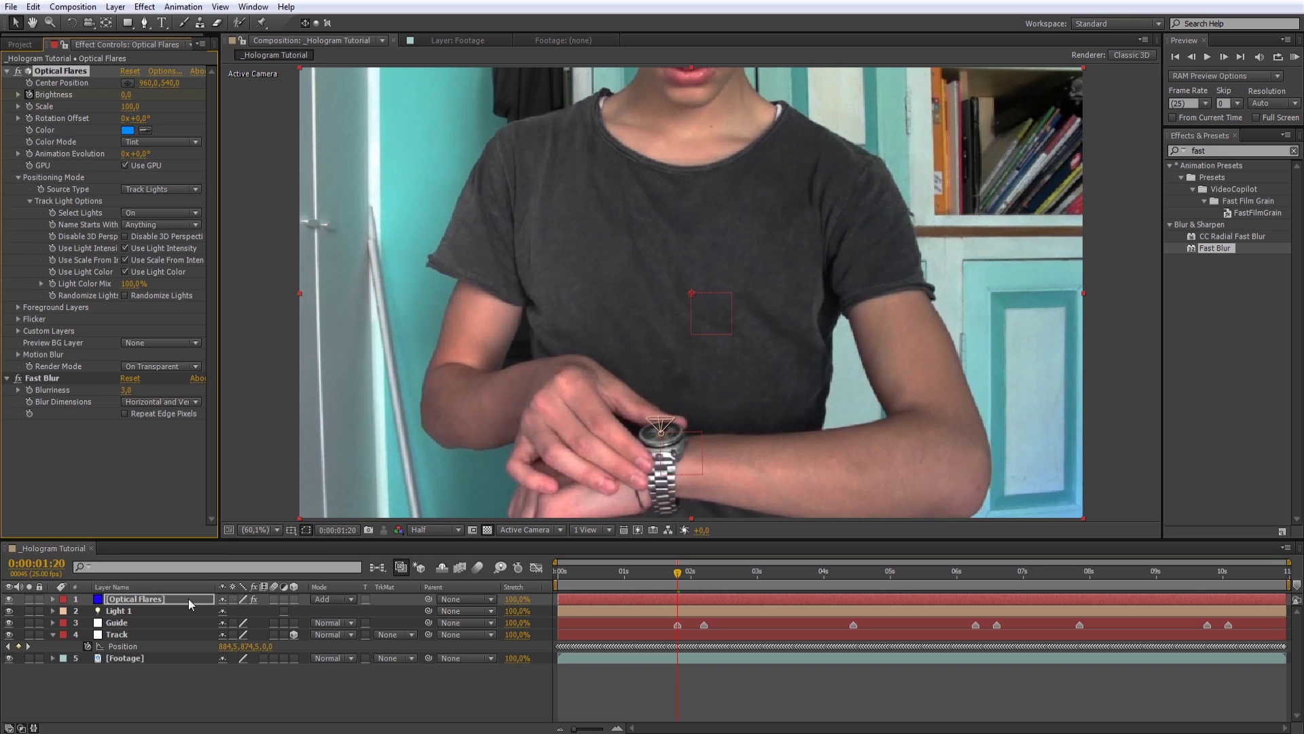
click(189, 598)
key(u)
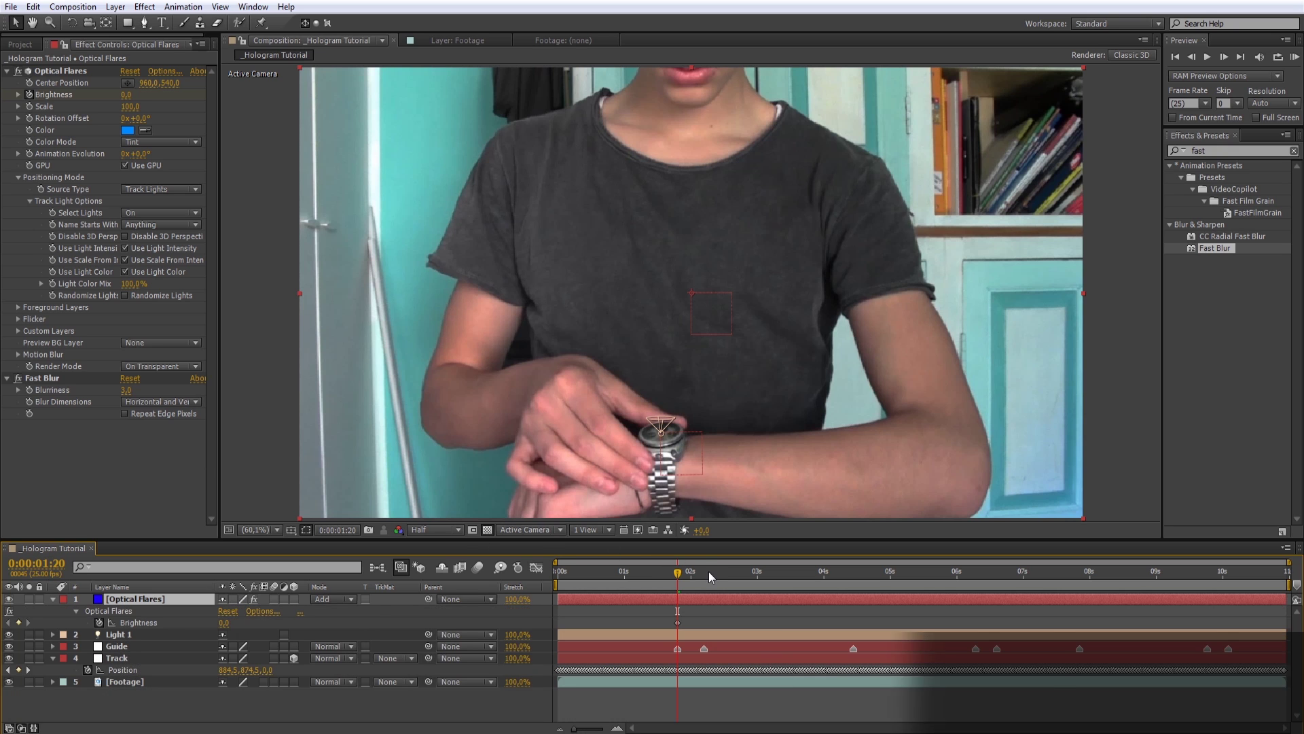
Step: Set a Brightness keyframe of 240 at 0:00:02:05
click(702, 574)
drag(702, 573, 705, 574)
click(226, 623)
text(240)
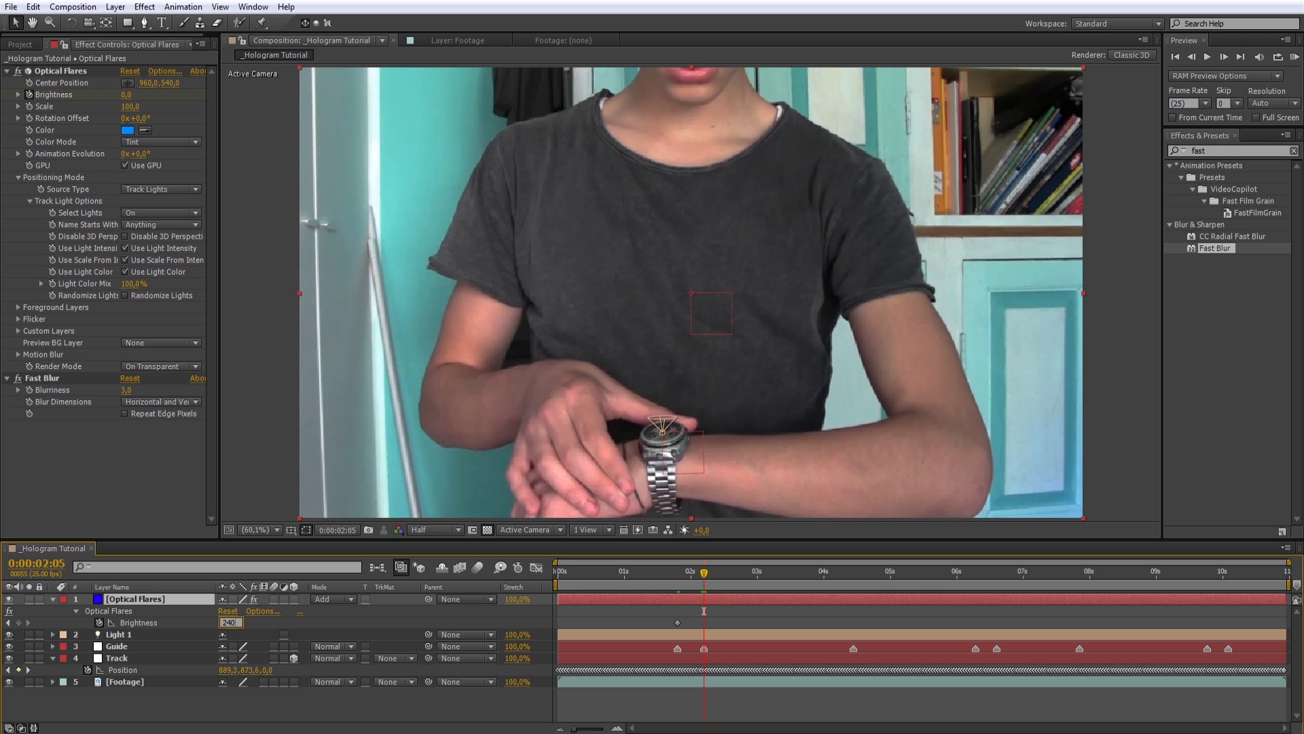
key(Return)
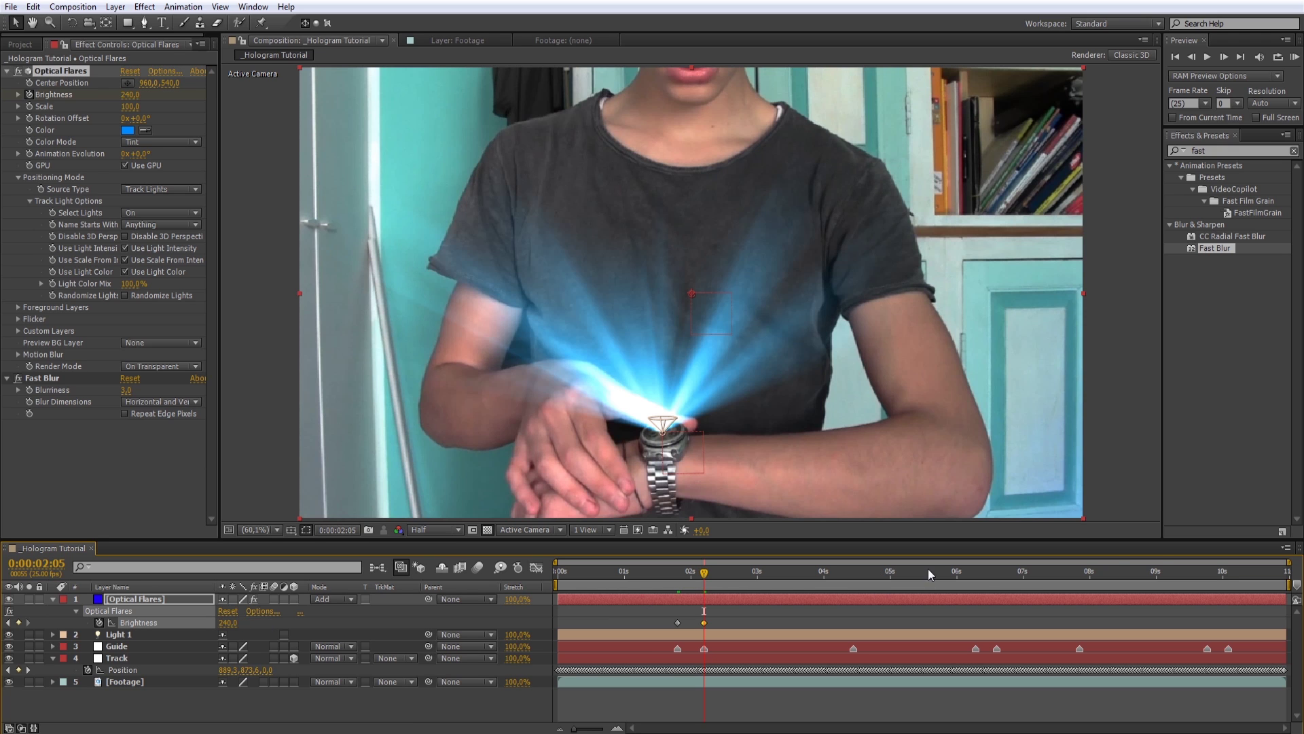
Step: Hold Brightness 240 with a keyframe at 0:00:09:19, then set 0 at 0:00:10:02
drag(1205, 576, 1208, 576)
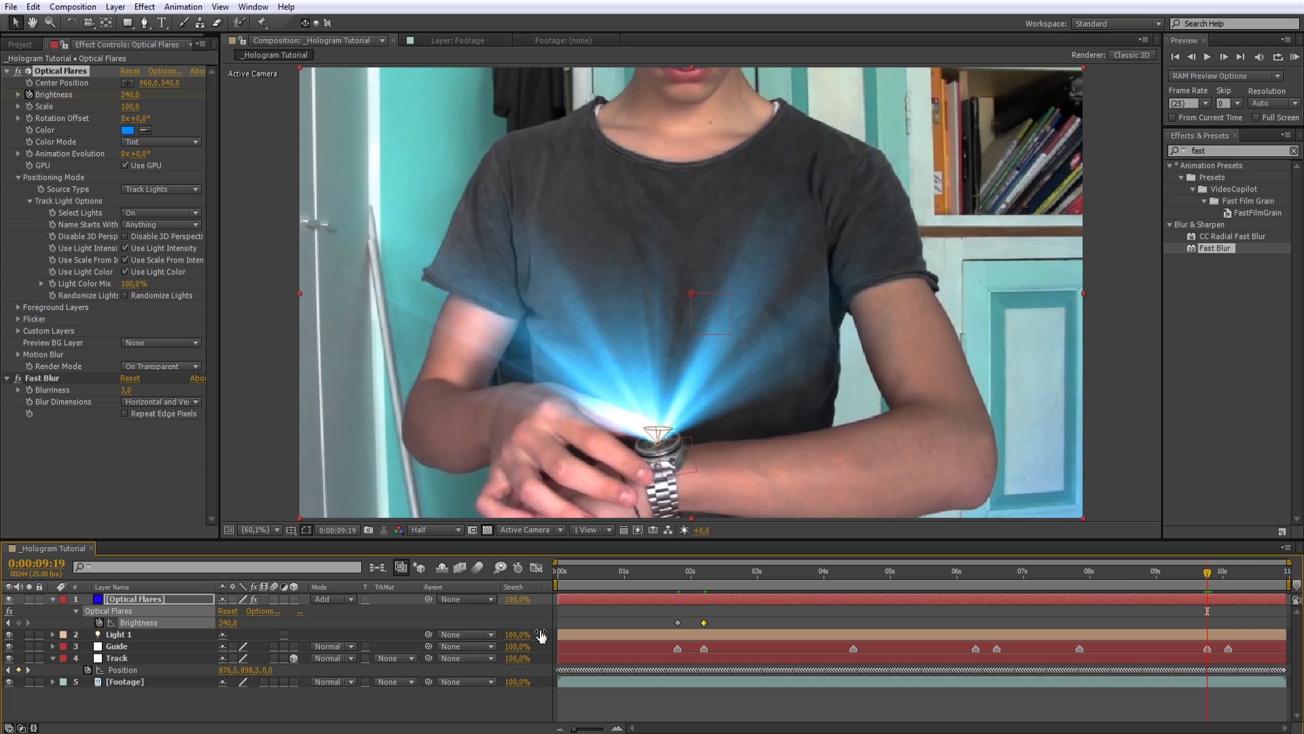
click(18, 622)
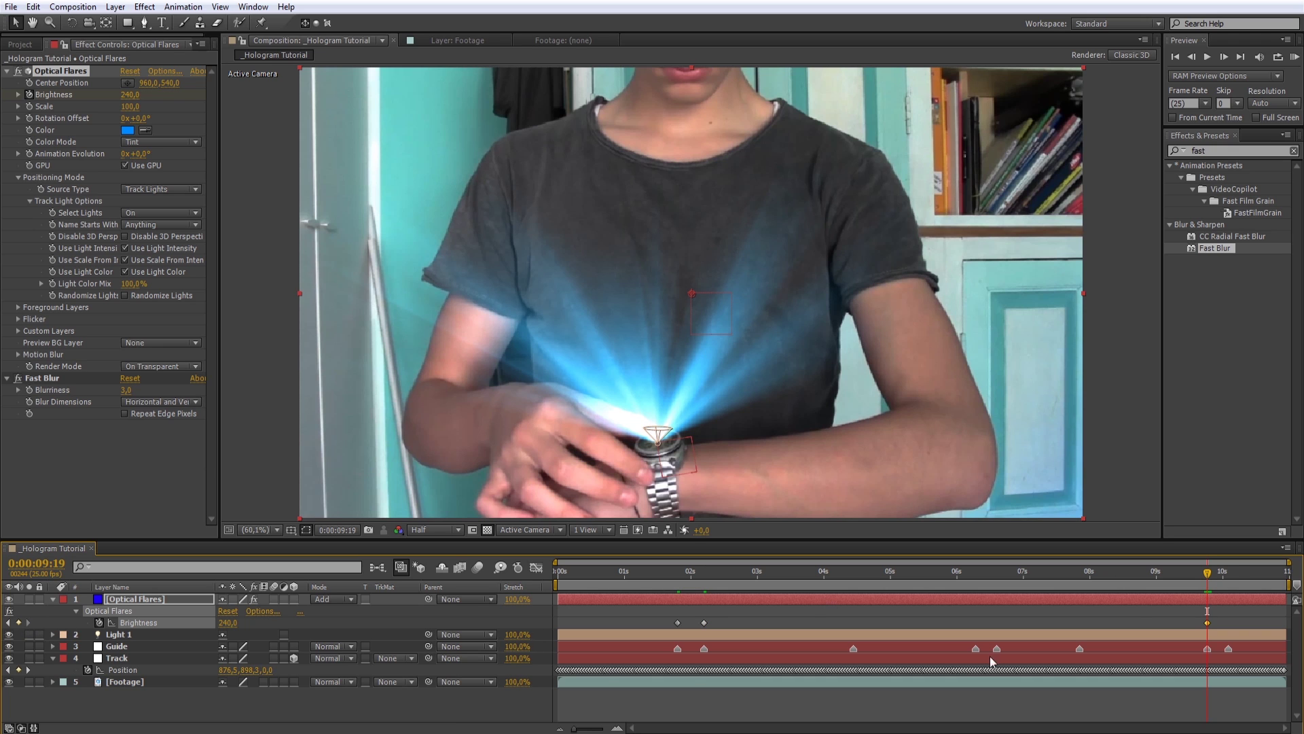
click(1227, 572)
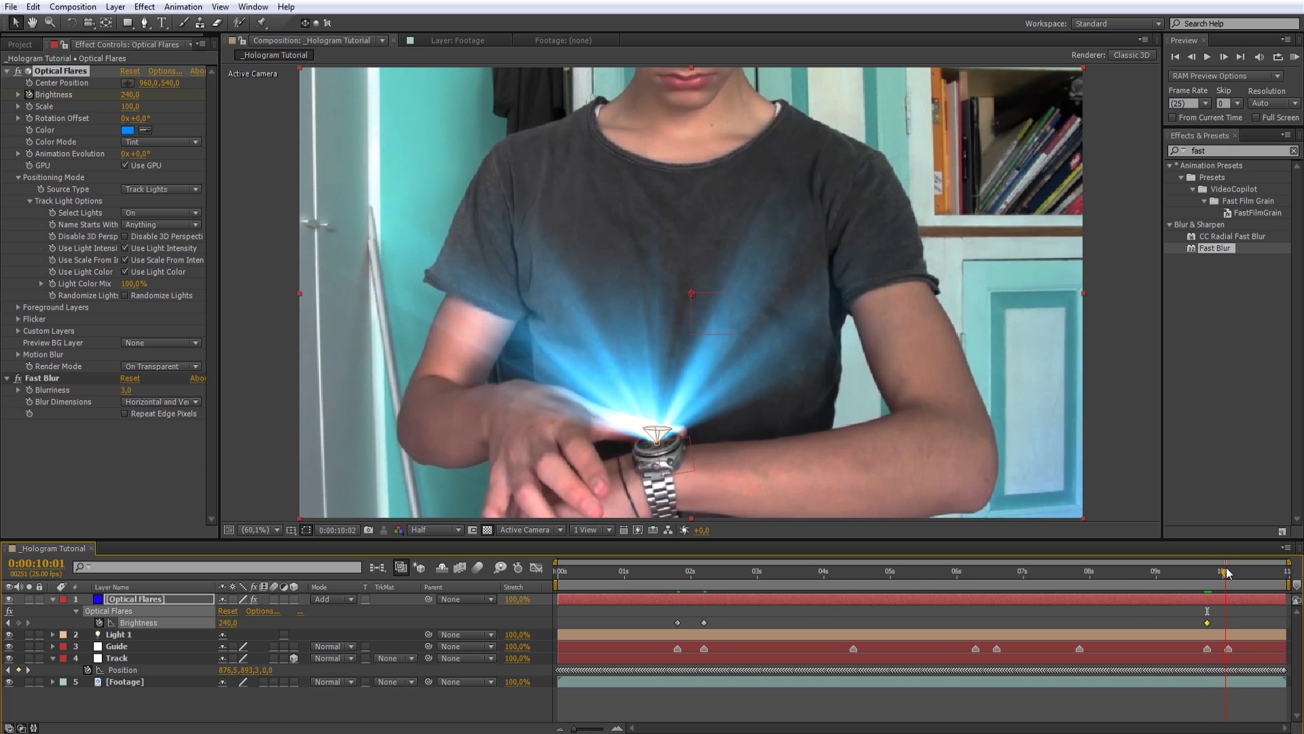
drag(1227, 572, 1229, 572)
click(228, 623)
text(0)
key(Return)
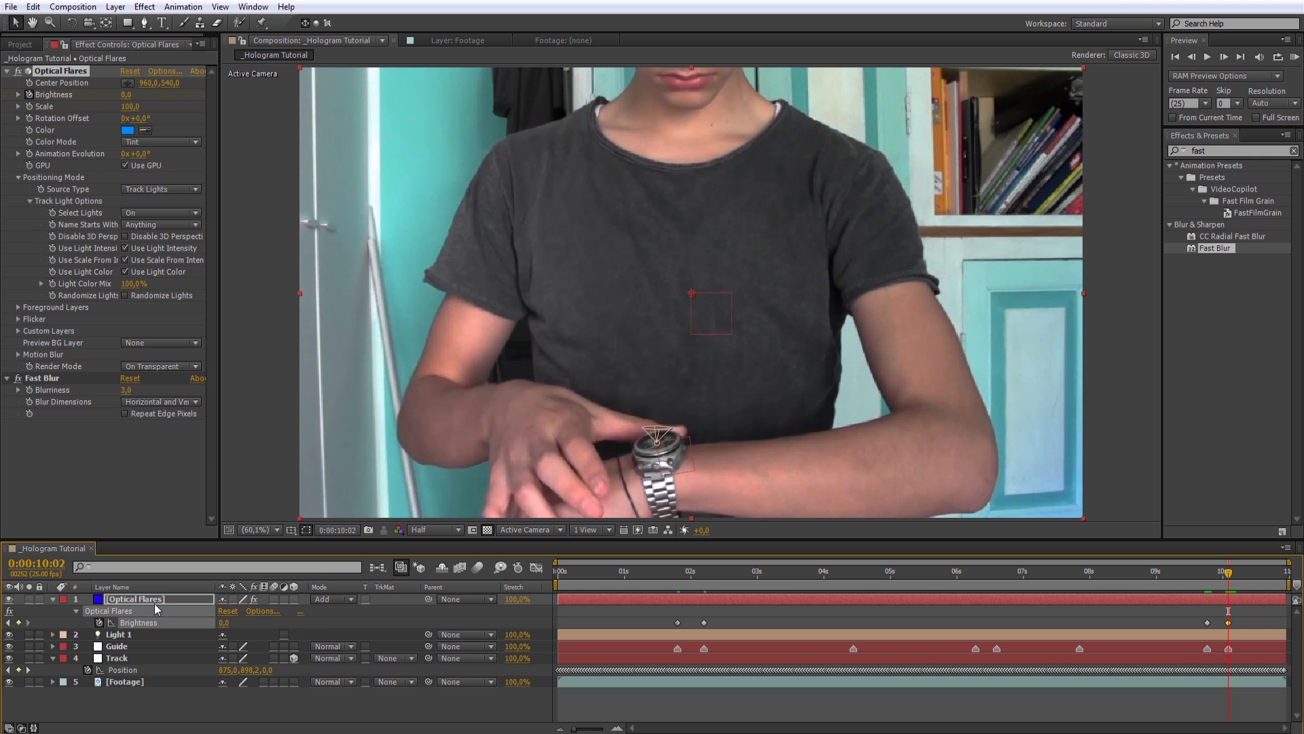
Step: Duplicate the Optical Flares layer and set the top copy's Brightness to 60 at 0:00:02:05
click(154, 604)
key(ctrl+d)
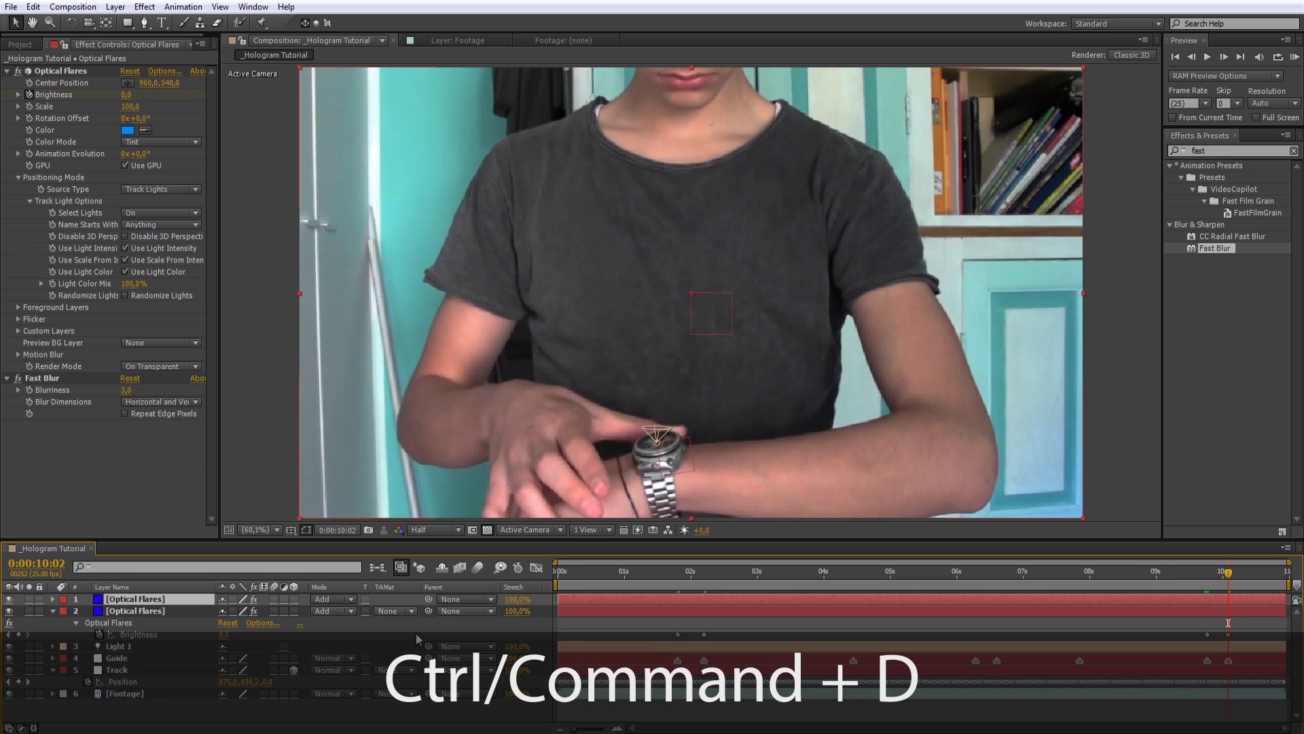
click(703, 576)
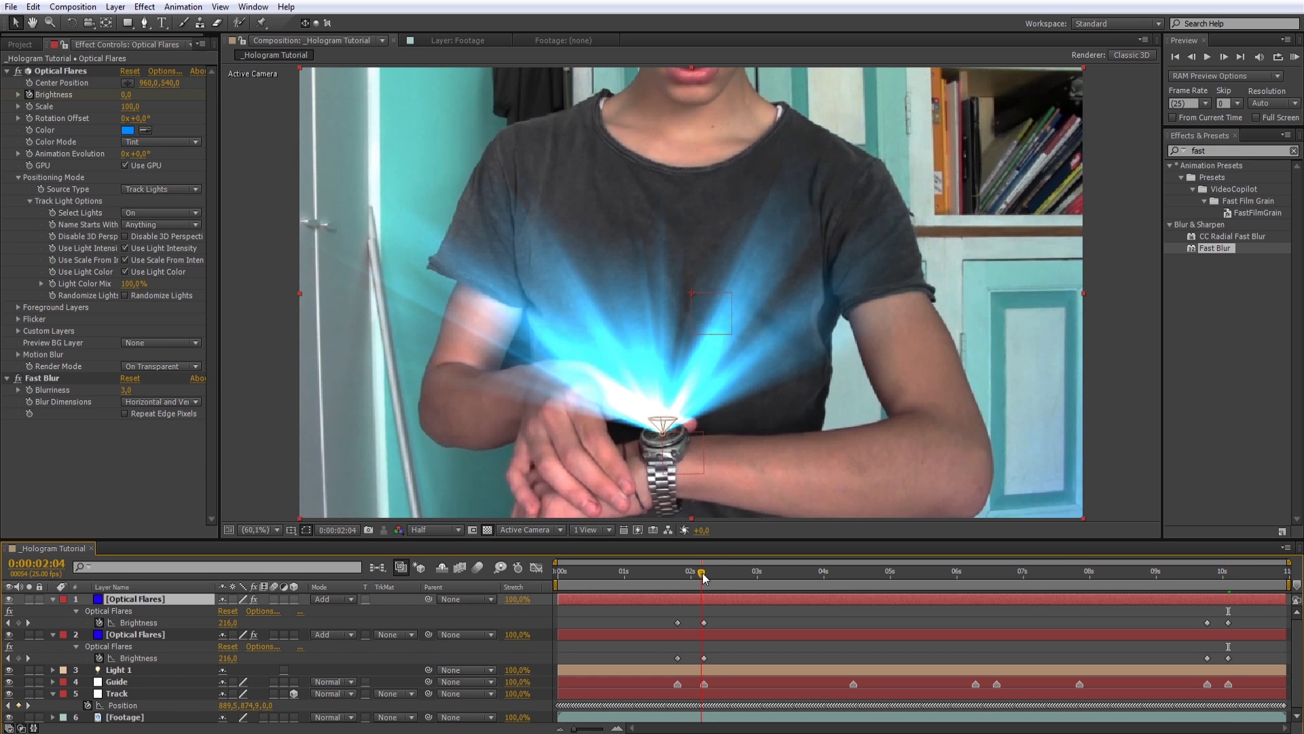
drag(704, 577, 707, 577)
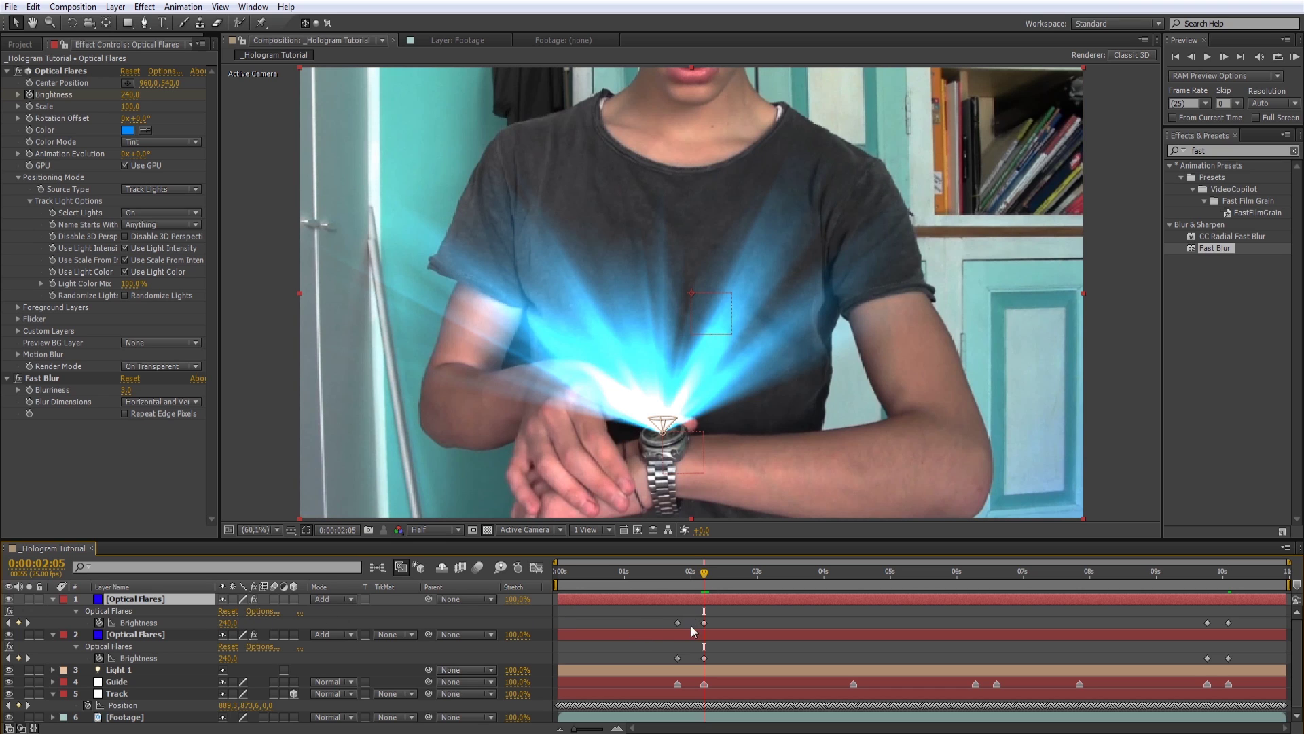
click(229, 622)
text(60)
key(Return)
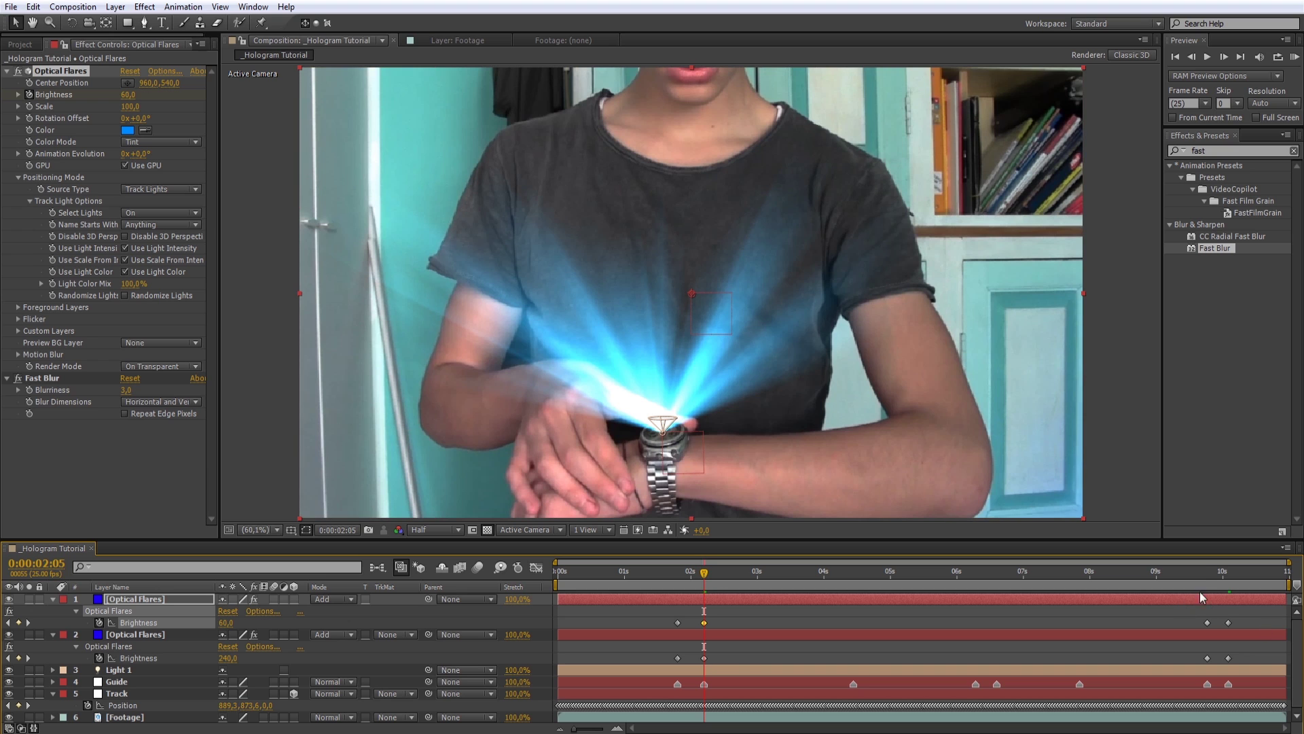
Step: Set the top flare's Brightness to 60 at 0:00:09:19
click(1206, 572)
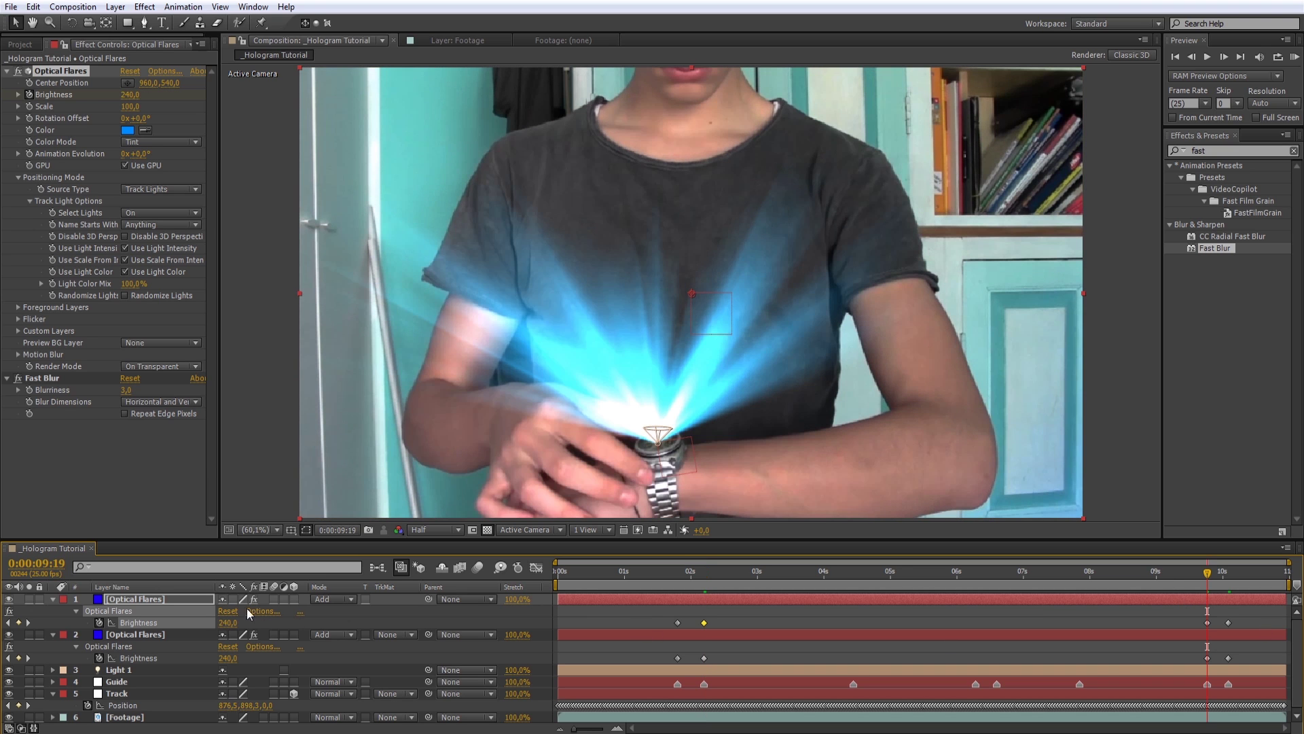
click(229, 623)
text(60)
key(Return)
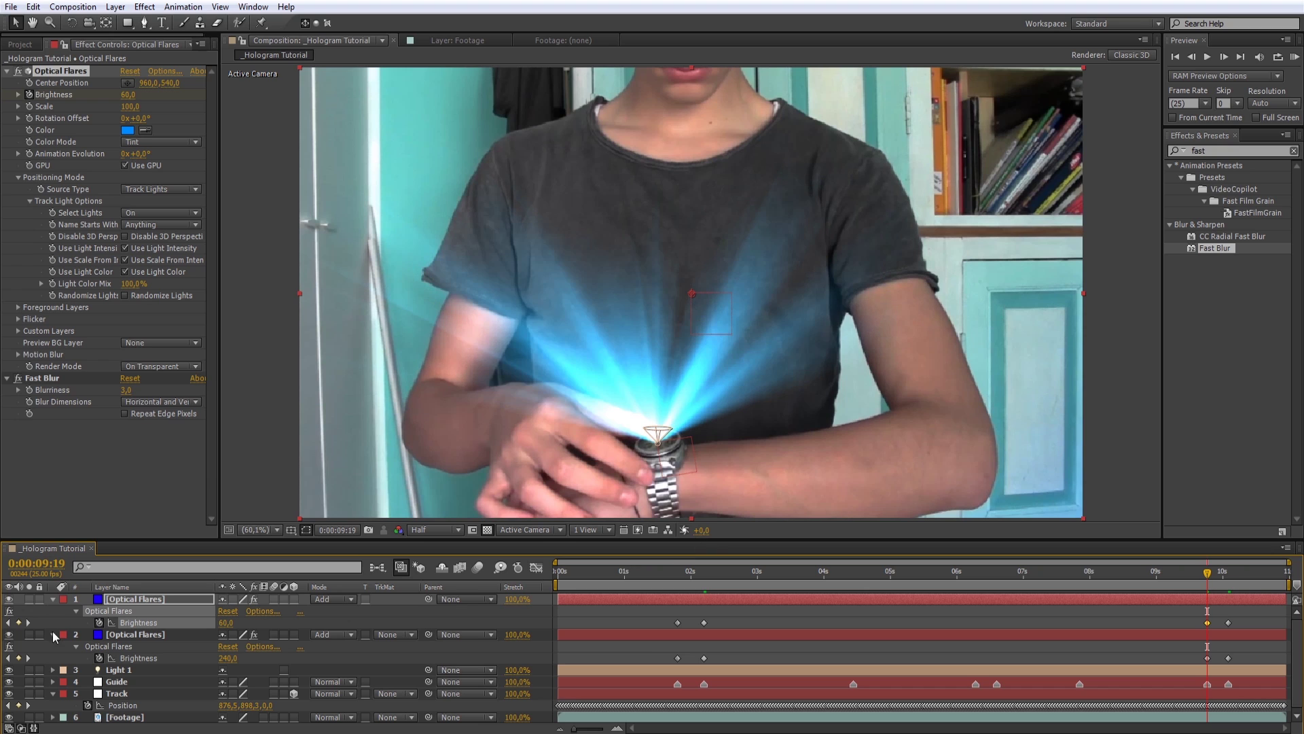
click(141, 598)
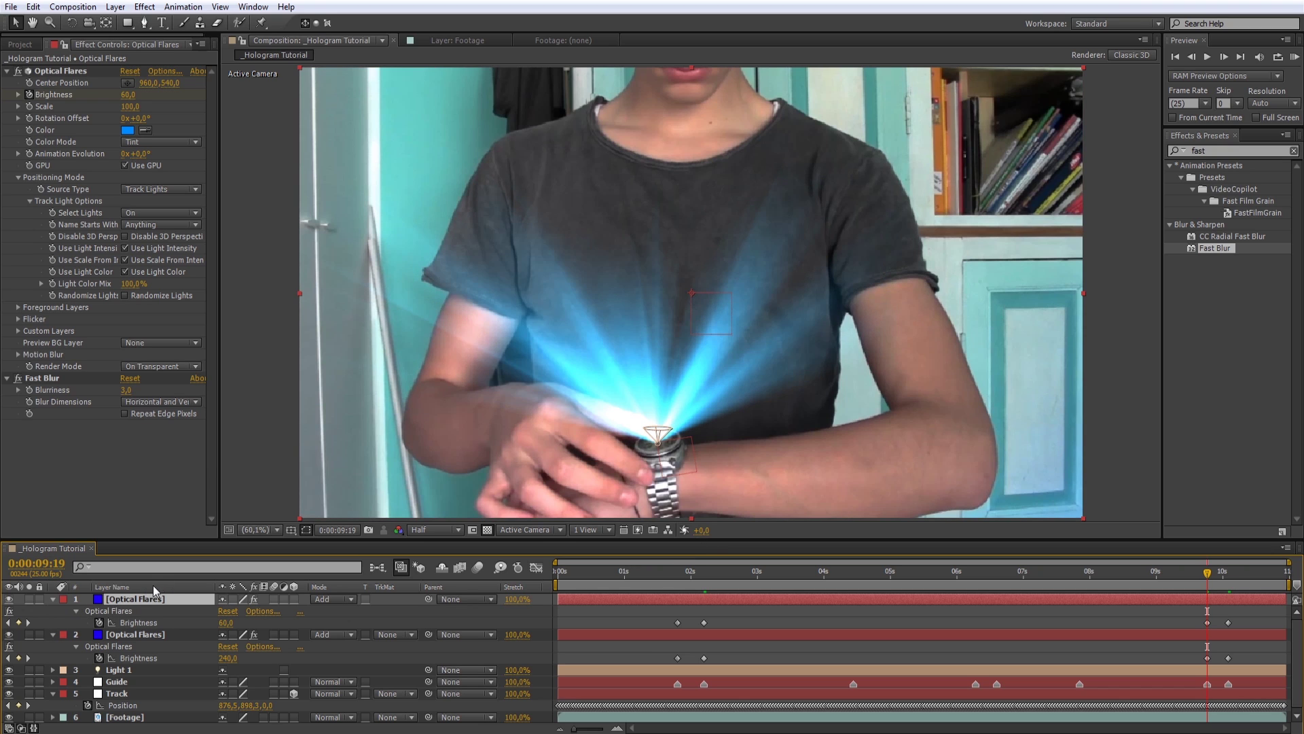
Step: Drive the top flare's Animation Evolution with the expression time*50 and scrub to check it
alt+click(34, 150)
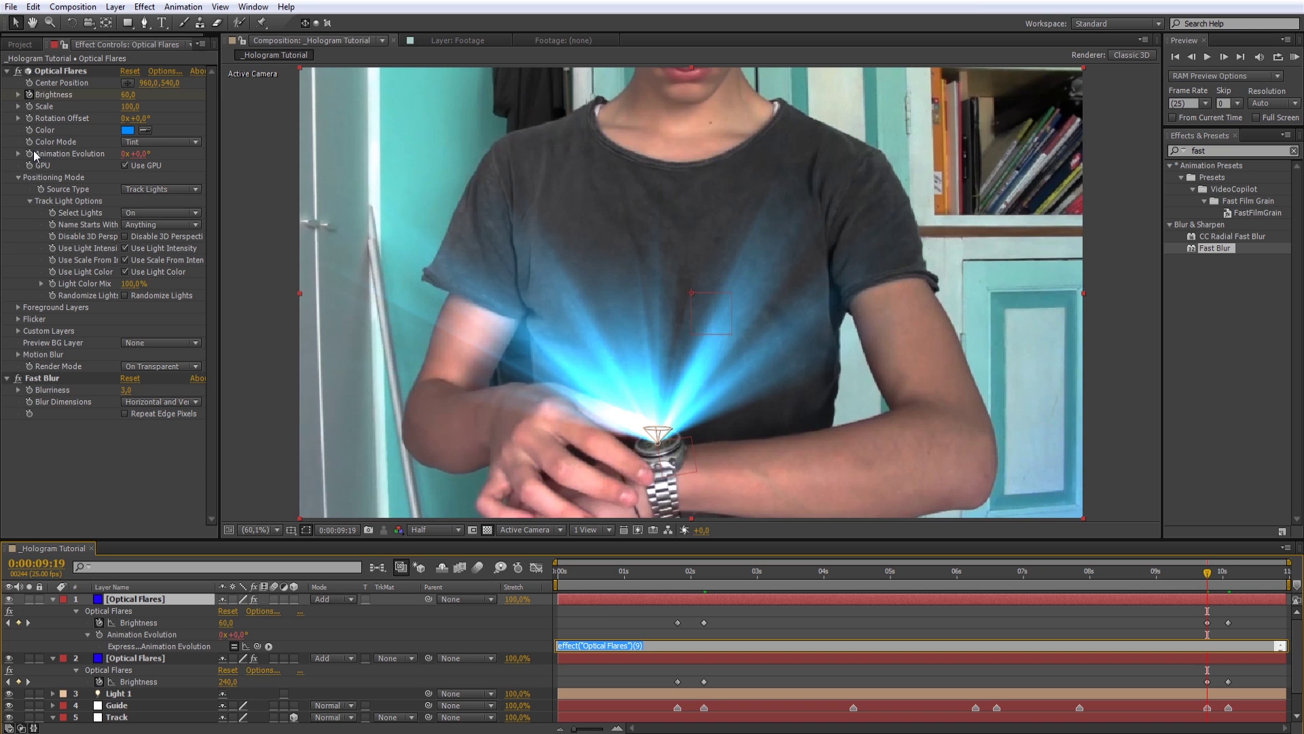
text(time*50)
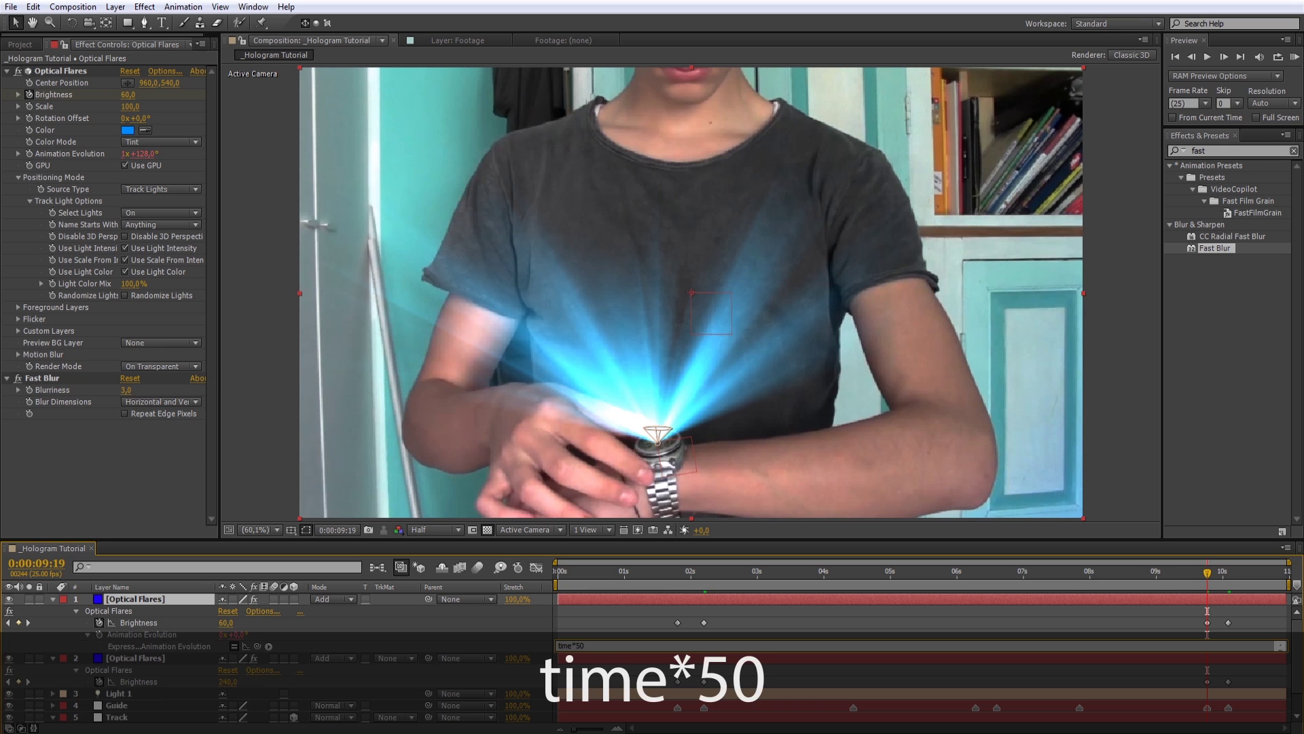
click(723, 597)
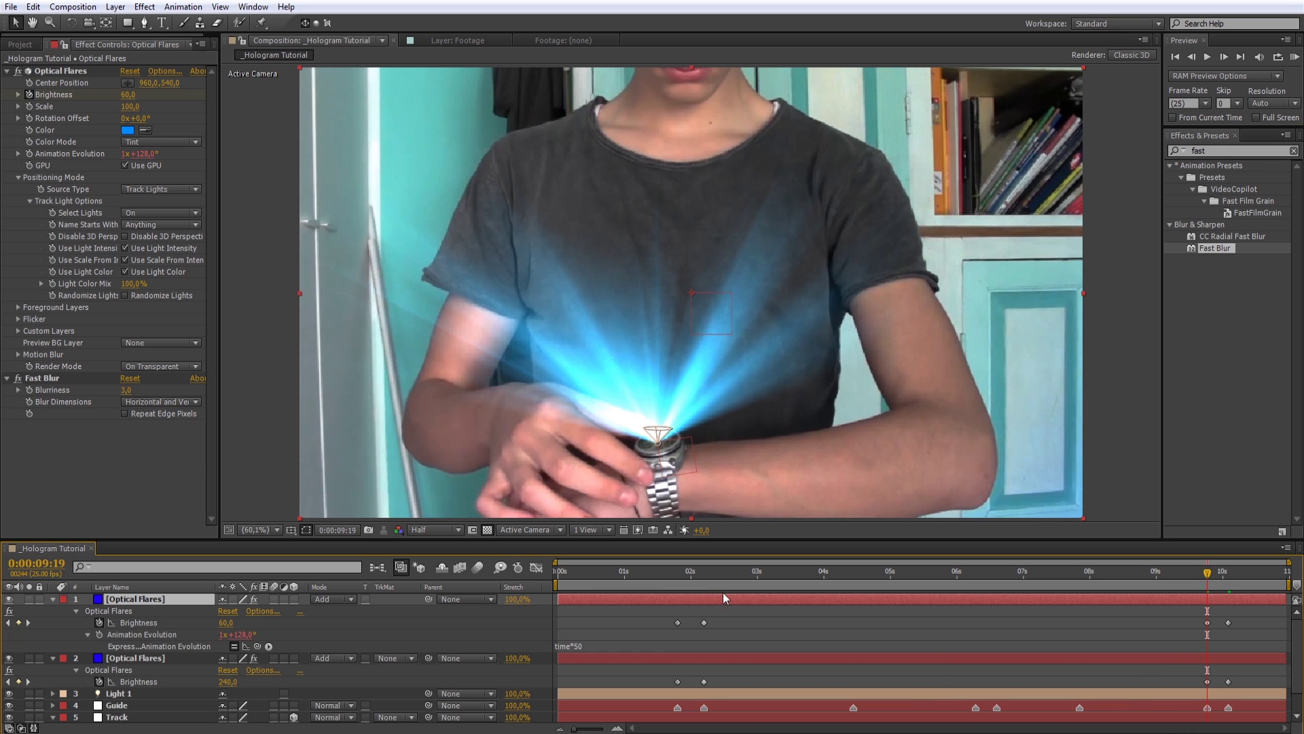
drag(651, 570, 744, 557)
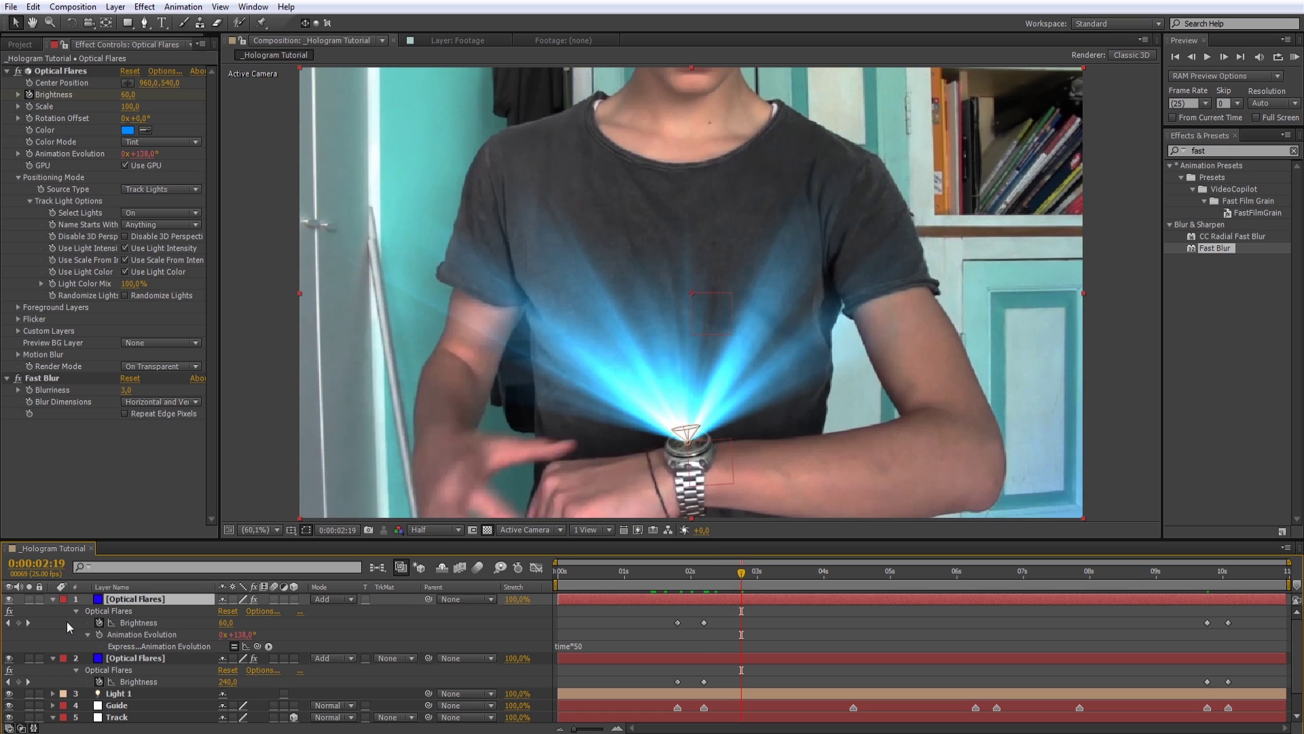
Step: Collapse both Optical Flares layers' properties and deselect all layers
click(53, 599)
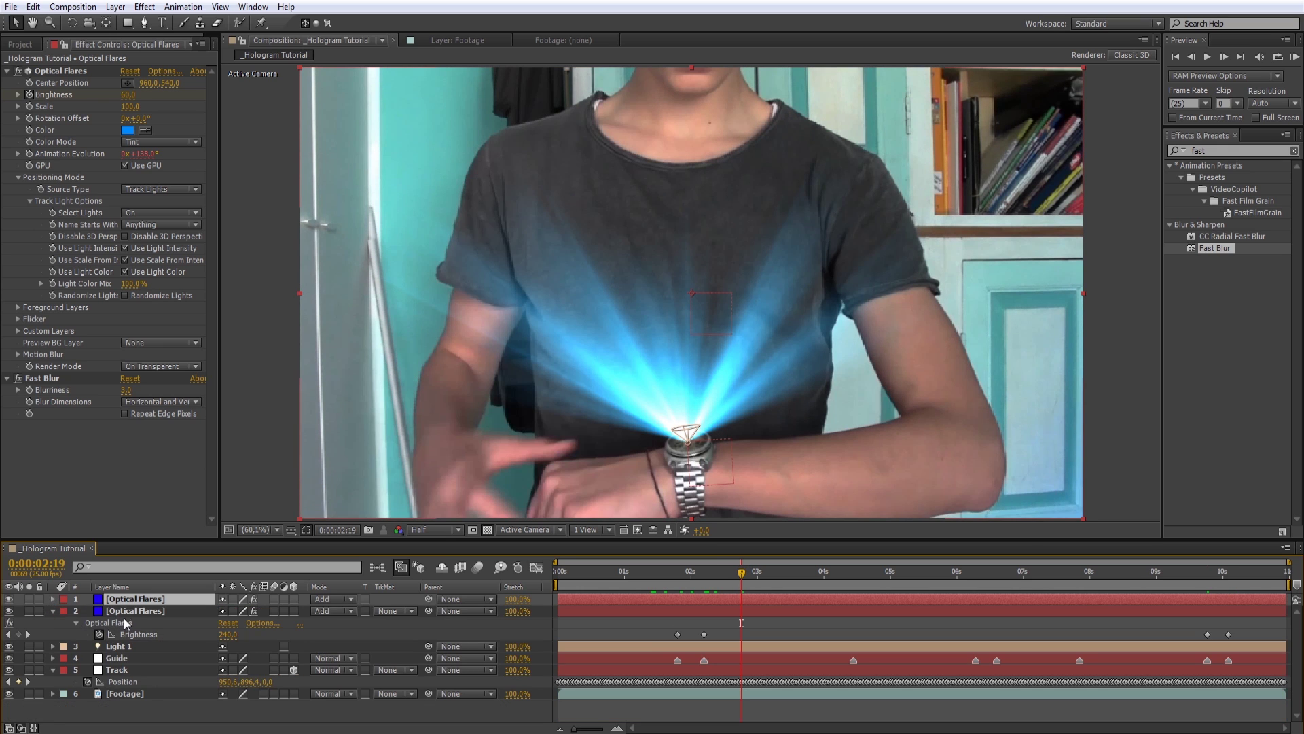
click(123, 611)
click(53, 611)
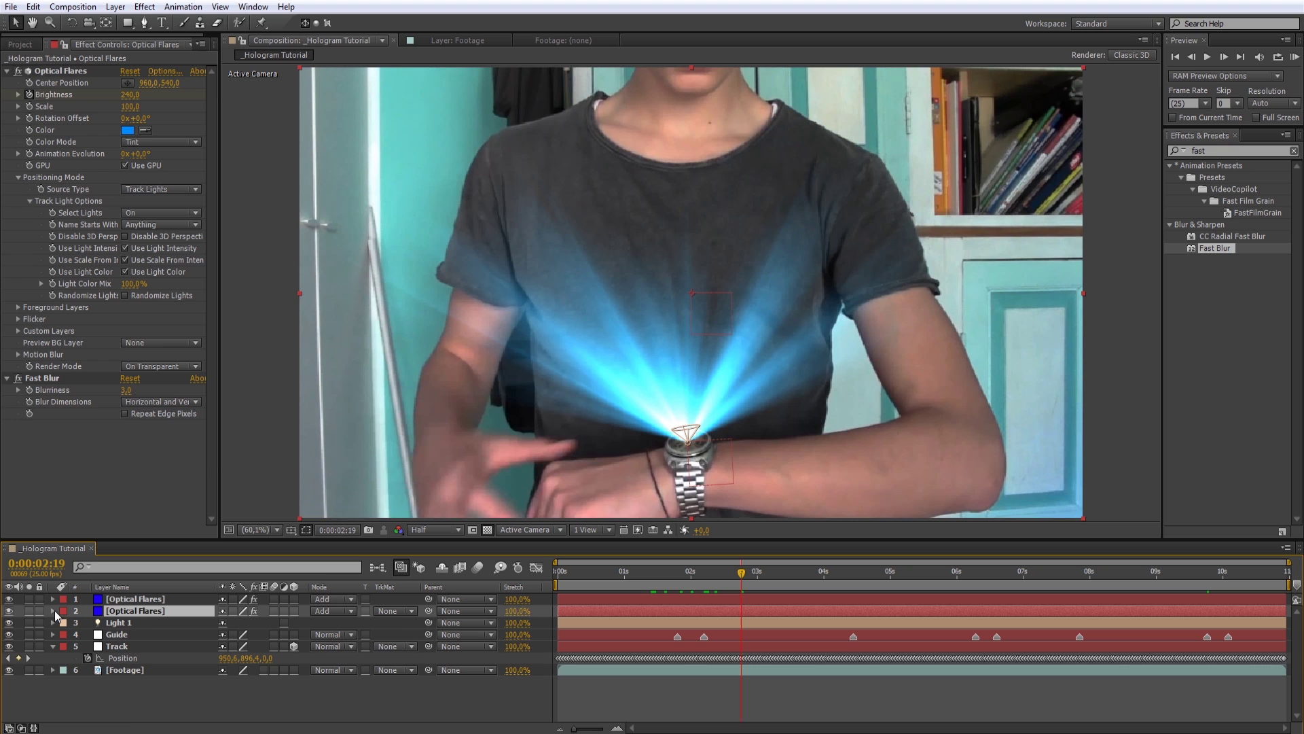
click(175, 704)
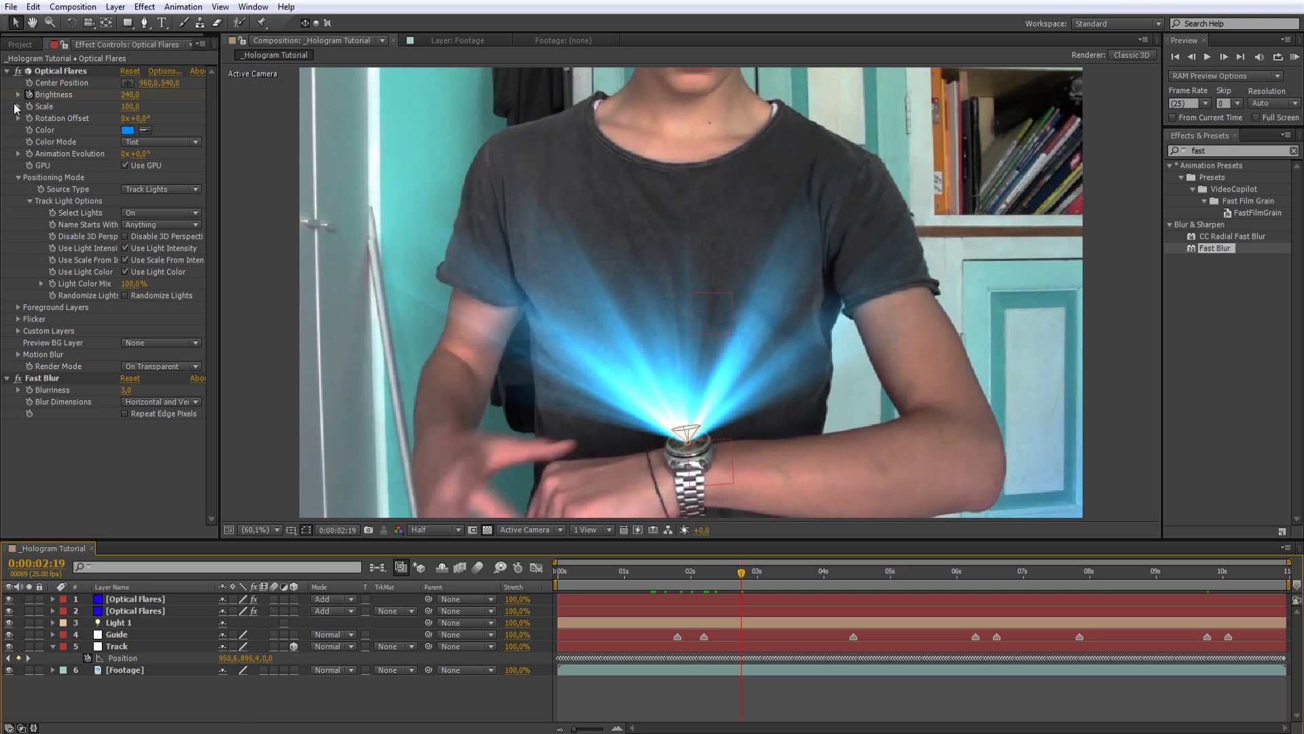
Step: Create a composition named Screen at 640×360, 25 fps, 0:00:11:01 long
click(33, 46)
click(44, 335)
right_click(102, 293)
click(125, 302)
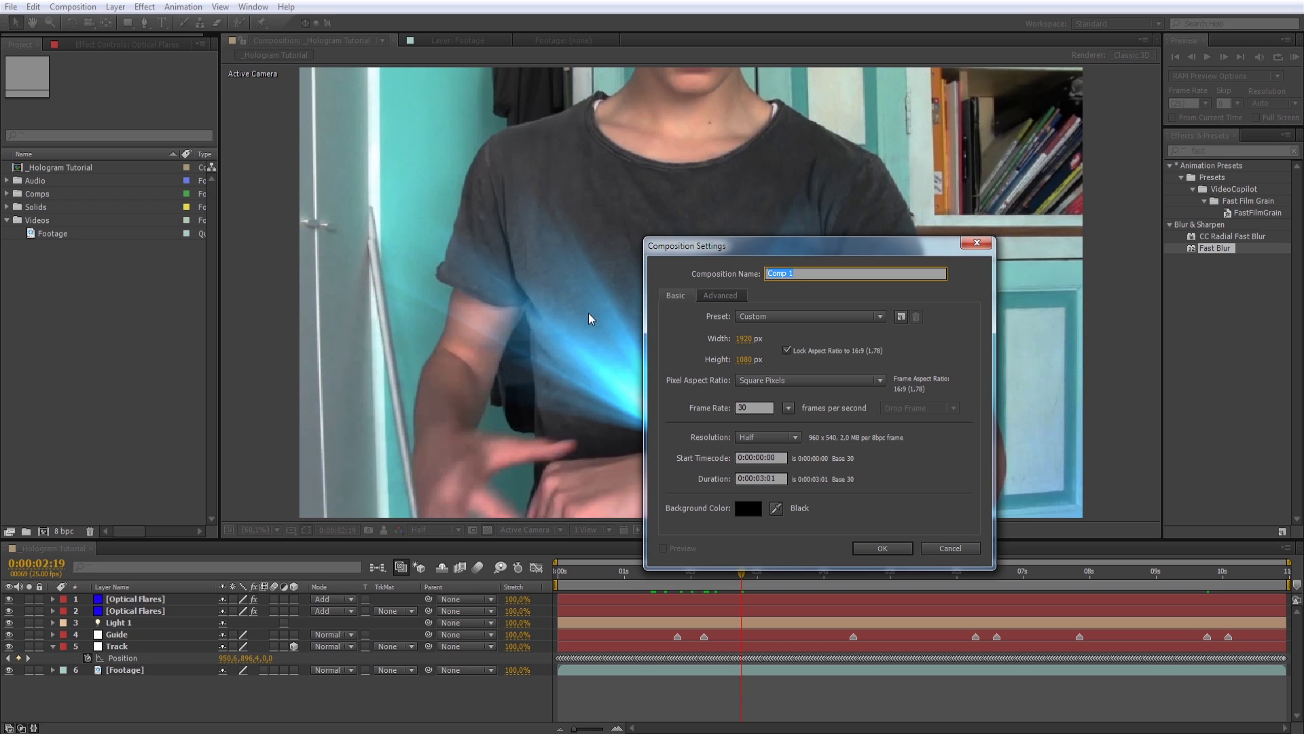
text(Screen)
click(754, 339)
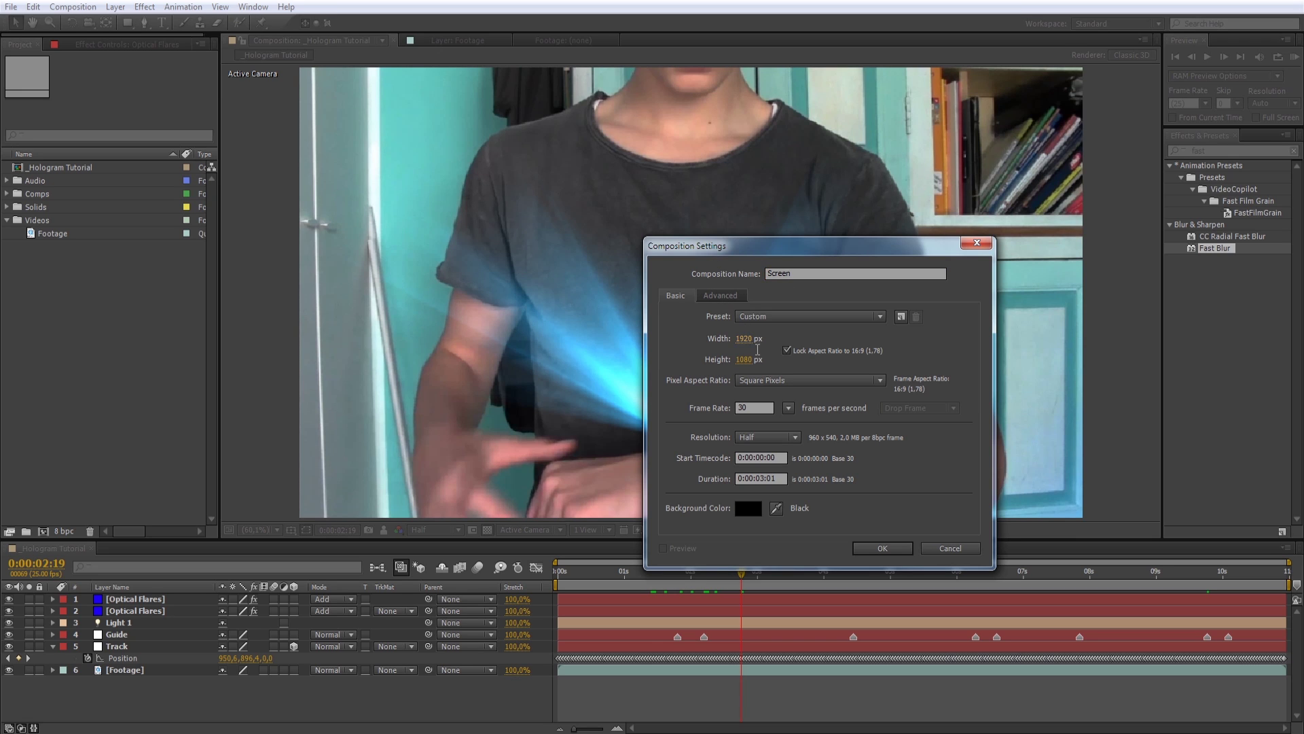
text(640)
click(766, 483)
key(shift+Tab)
key(shift+Tab)
key(shift+Tab)
text(25)
key(Return)
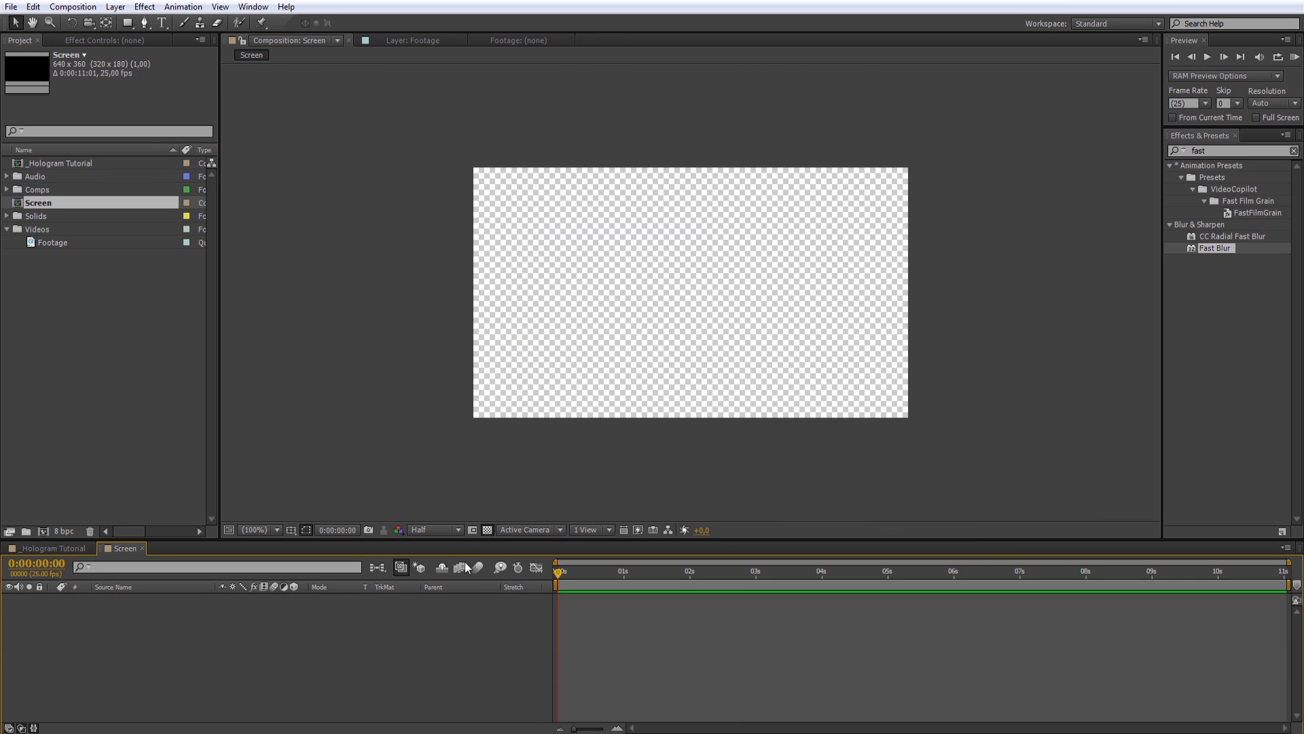
Step: Show a black background, set preview resolution to Full and zoom to 100%
click(492, 533)
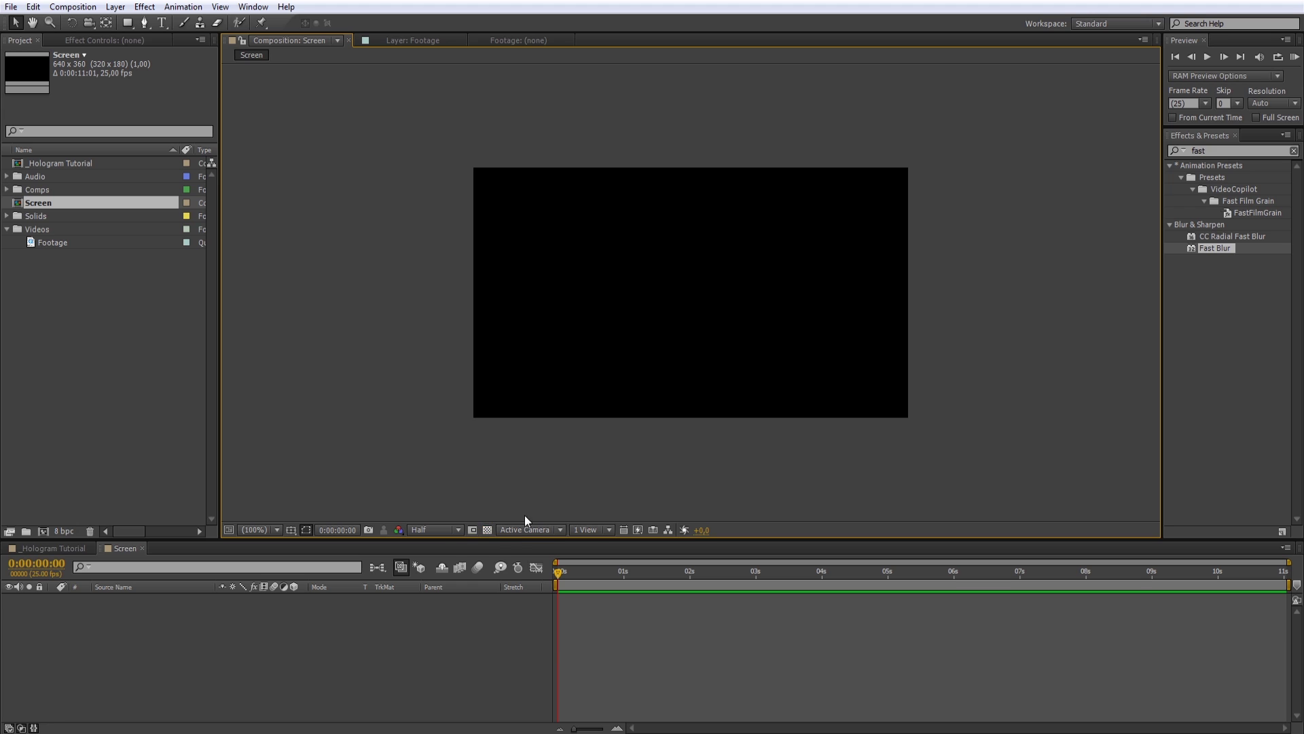
click(454, 531)
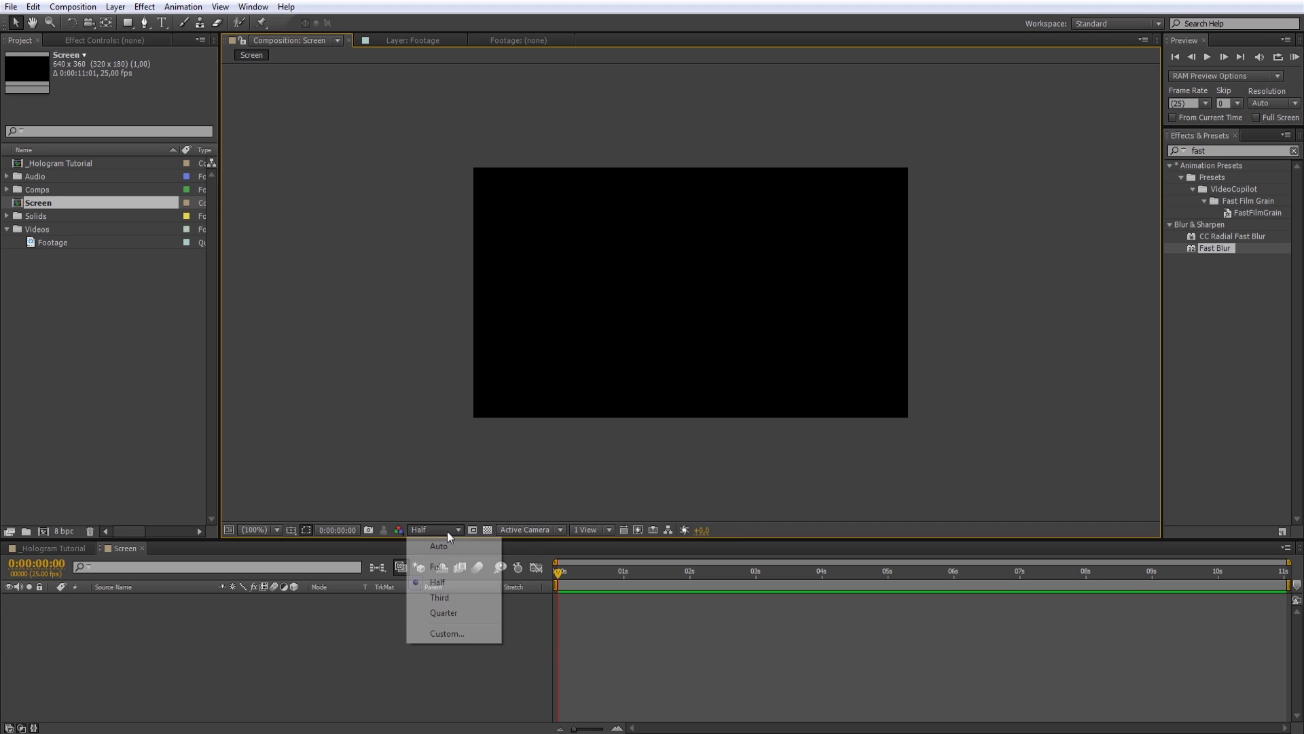
click(449, 568)
click(267, 529)
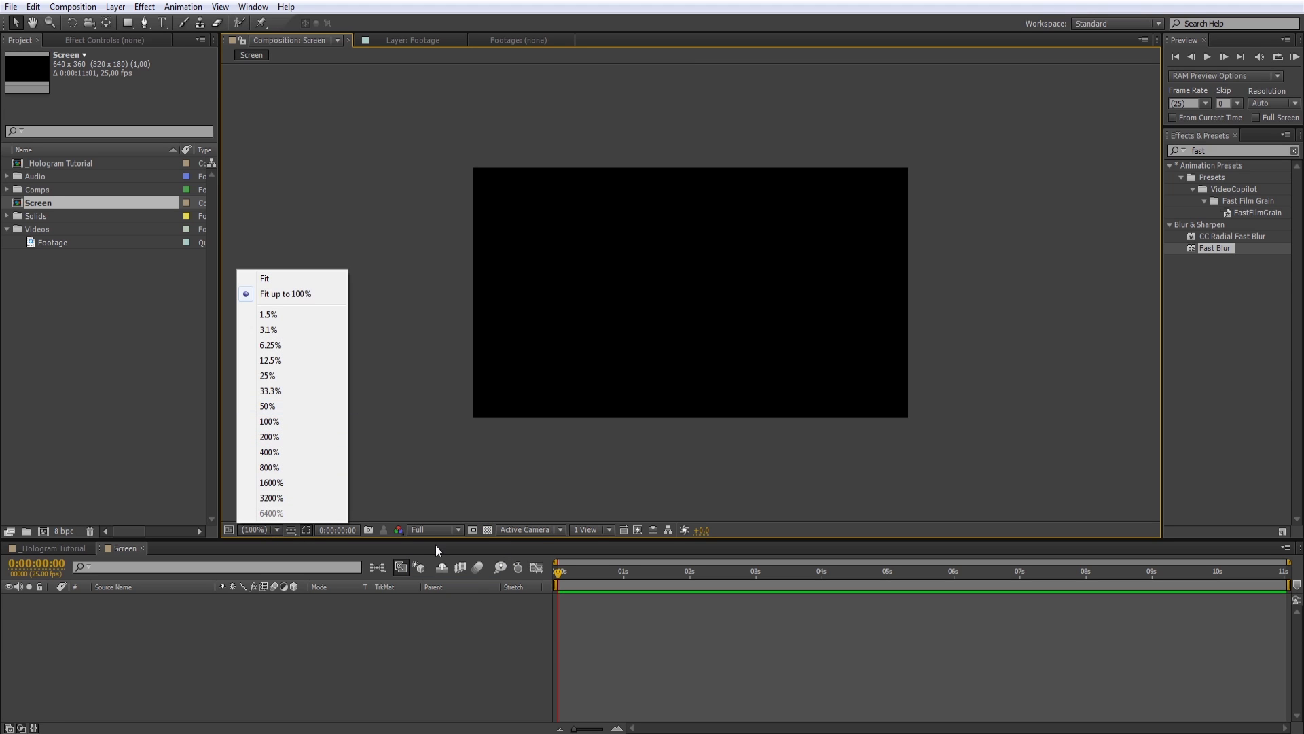
click(291, 422)
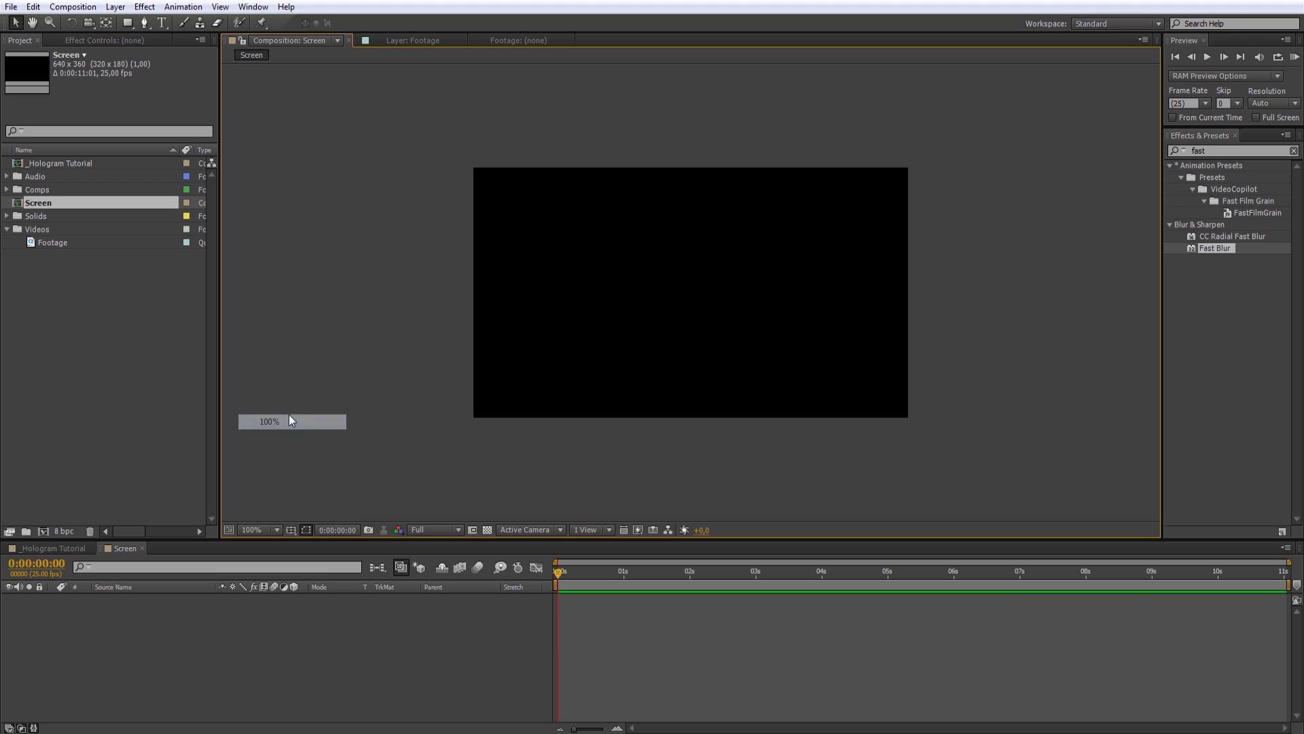
Step: Add a full-frame white solid and search the effects list for 'grid'
click(1294, 150)
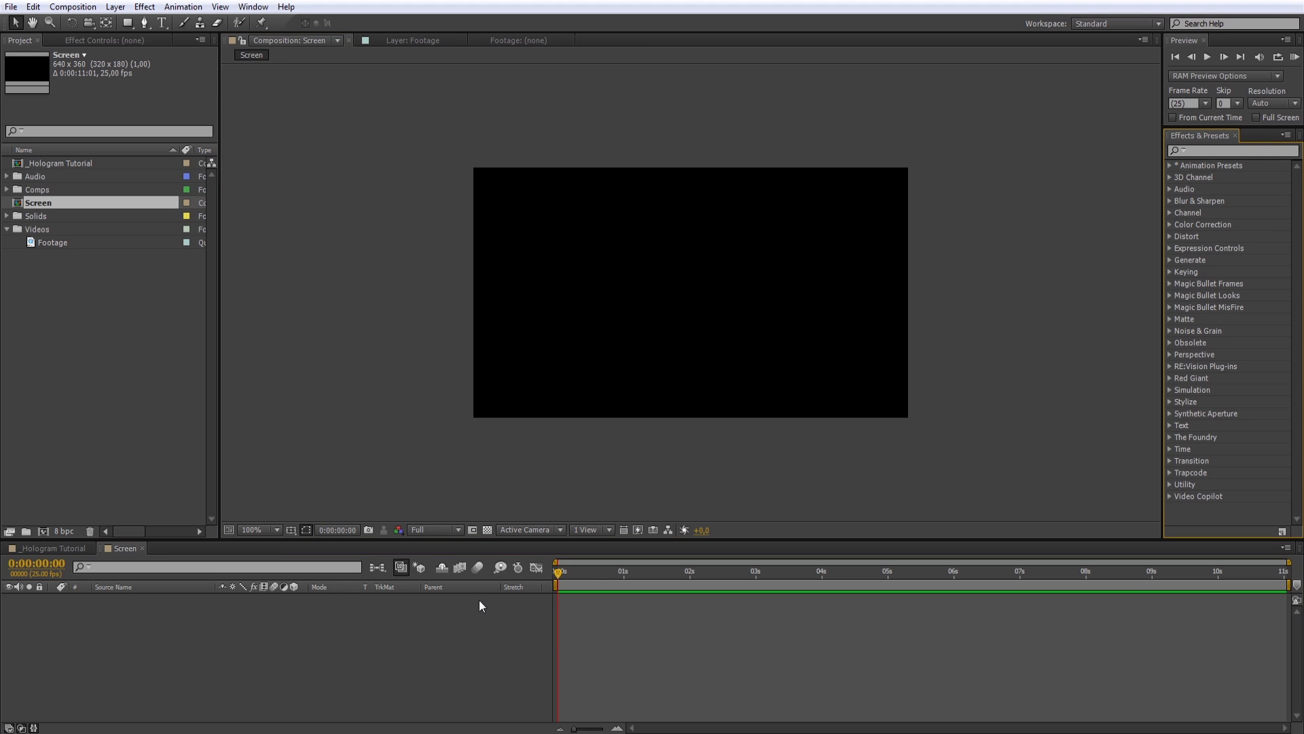
right_click(282, 630)
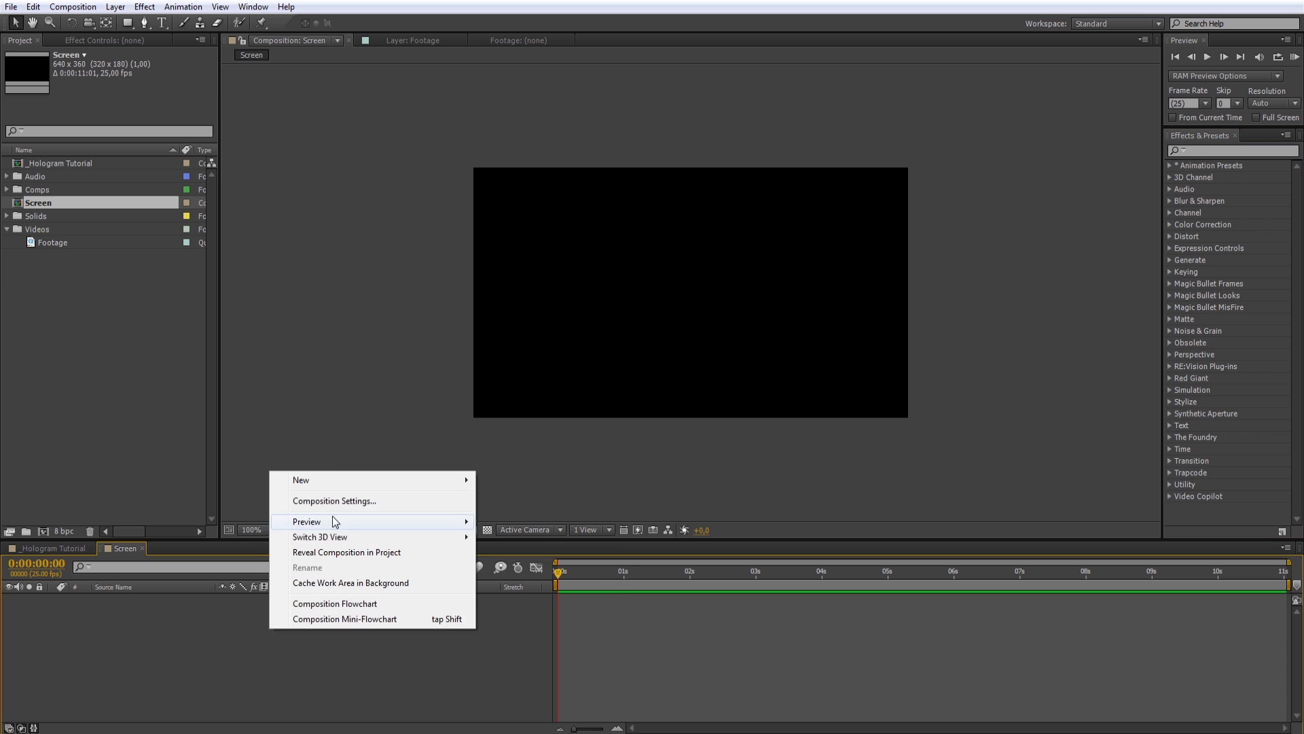
mouse_move(337, 480)
click(489, 515)
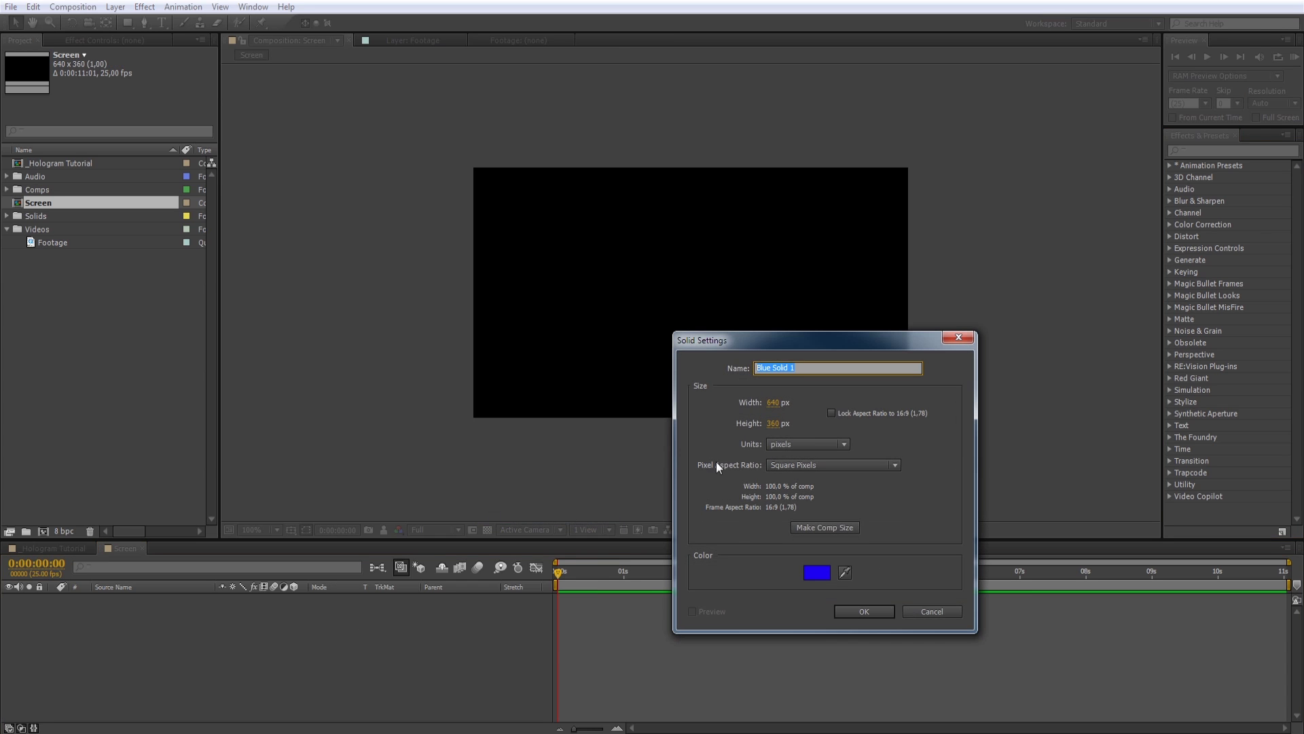
click(817, 573)
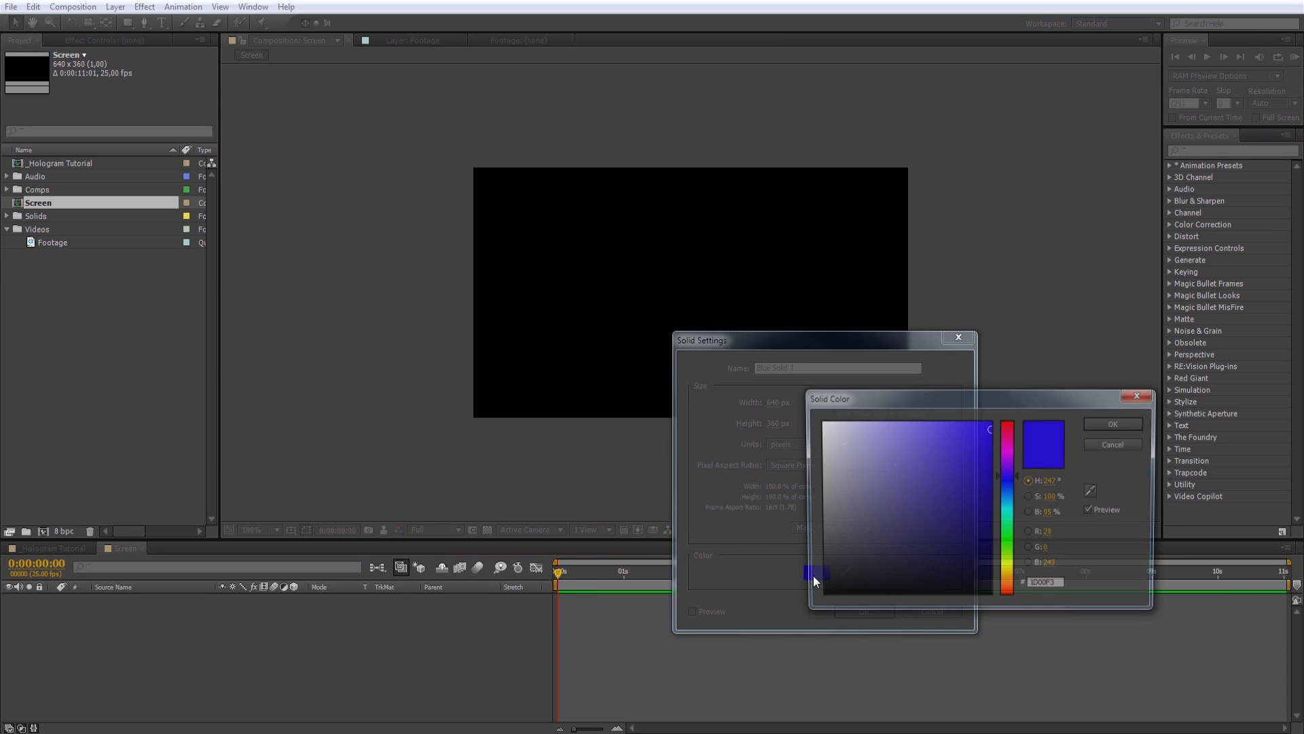
key(Return)
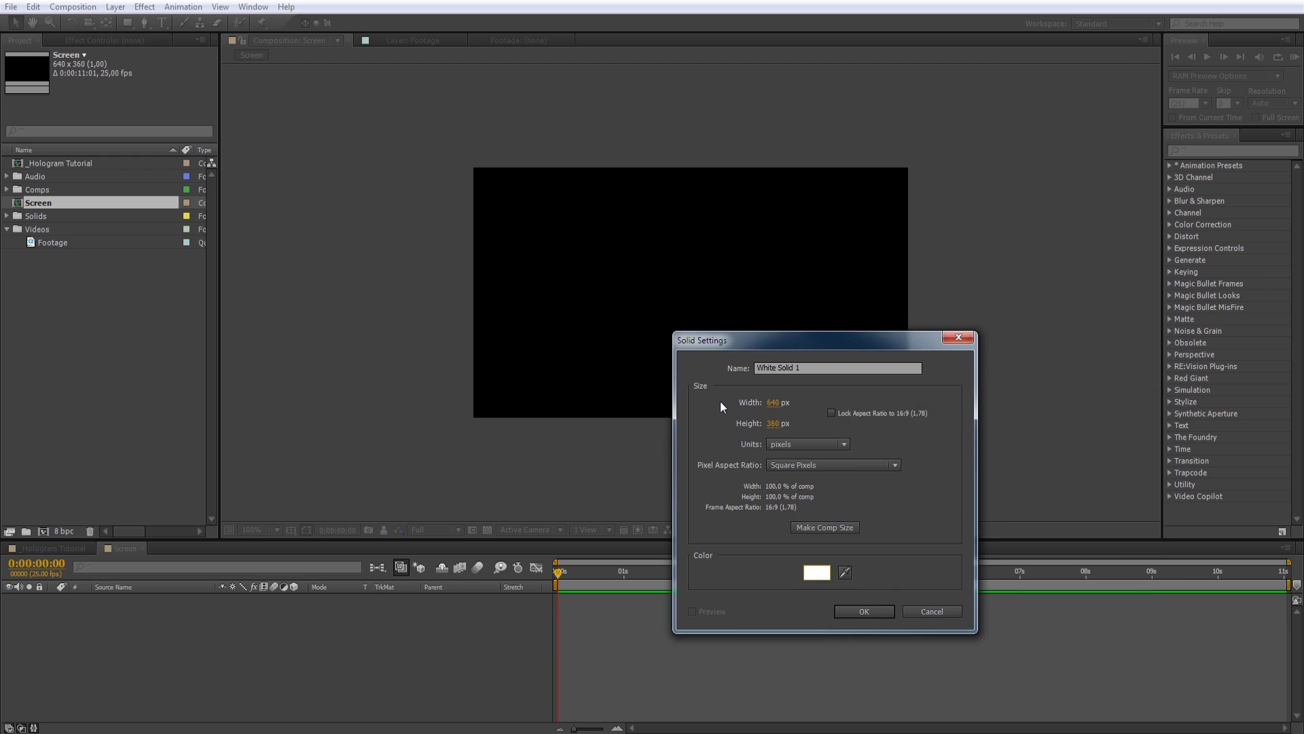
key(Return)
click(1233, 151)
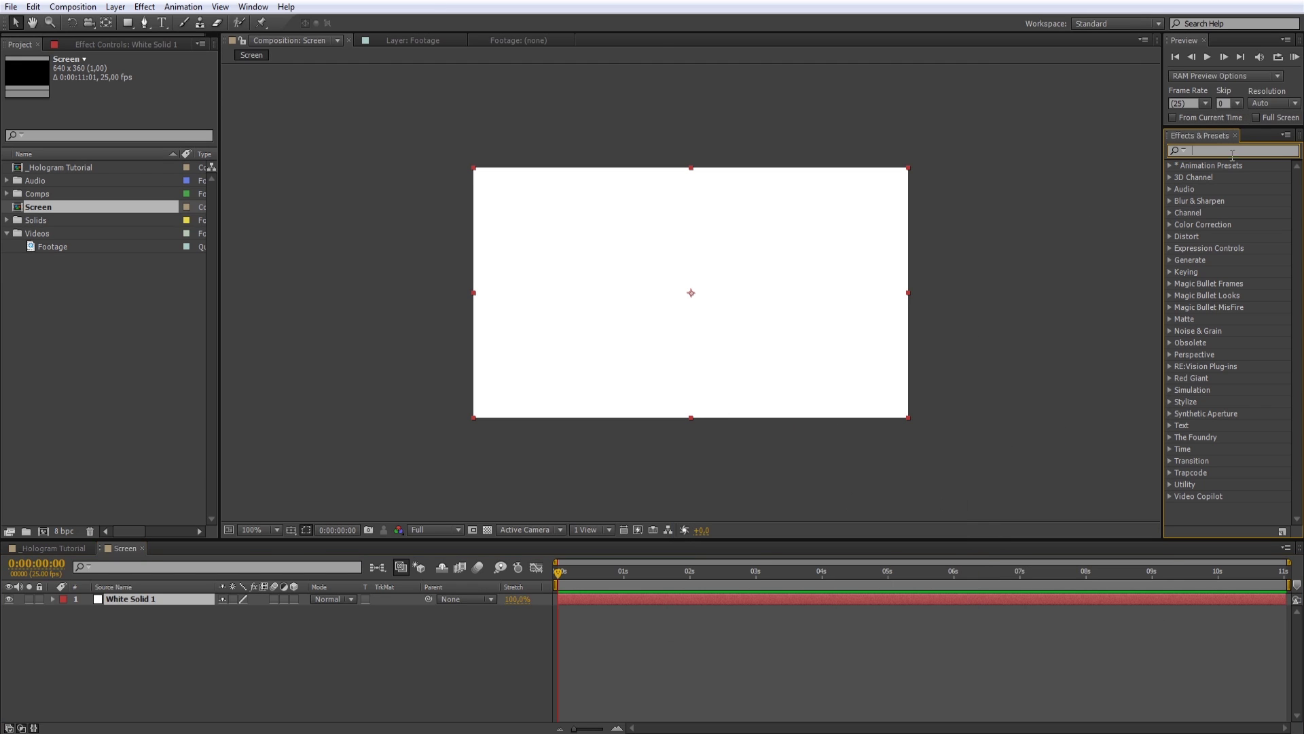
text(grid)
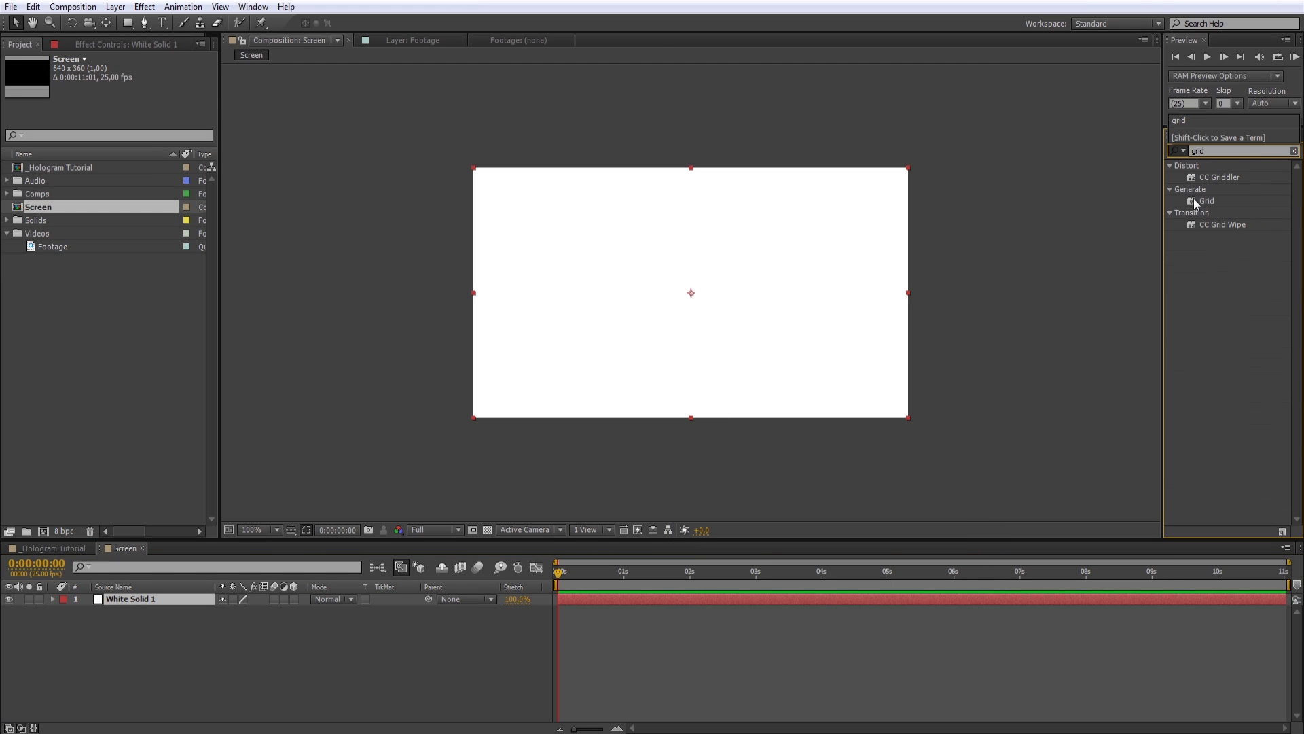
Step: Apply Grid to the white solid, sized by Width, with Border 1
drag(1212, 201, 768, 248)
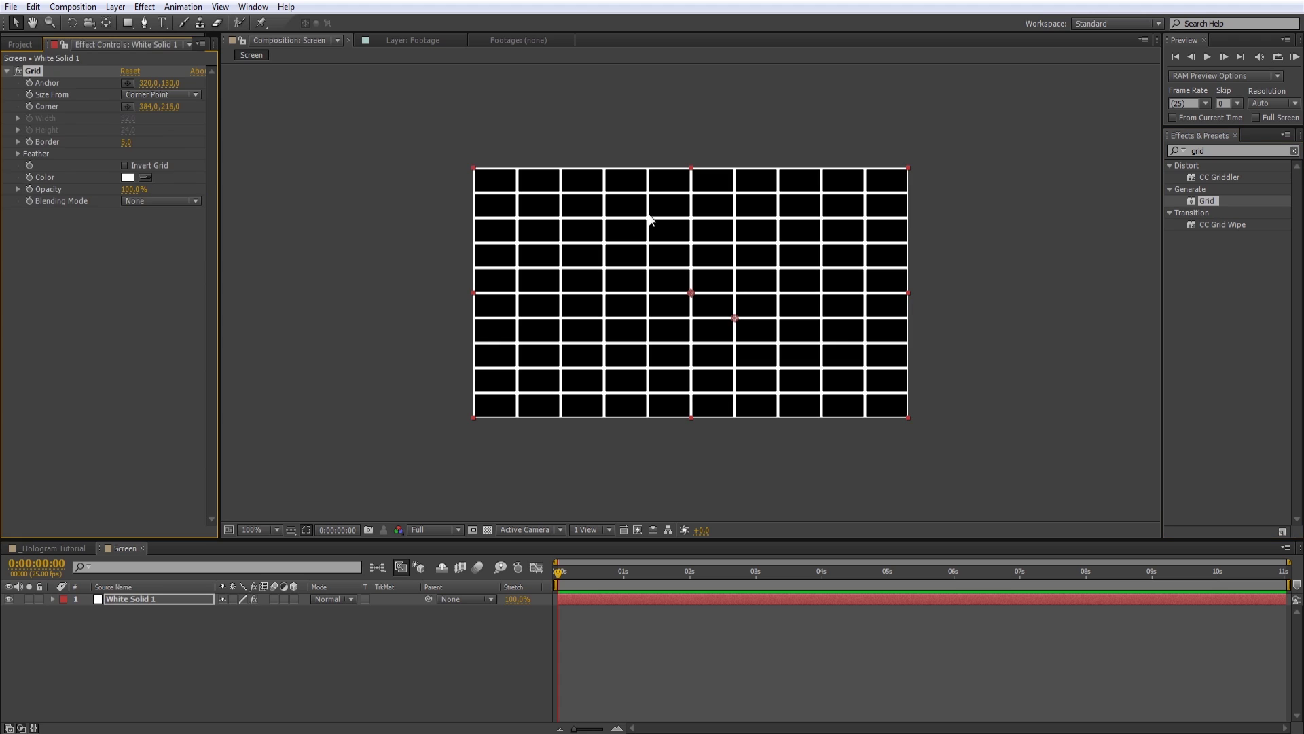
click(161, 95)
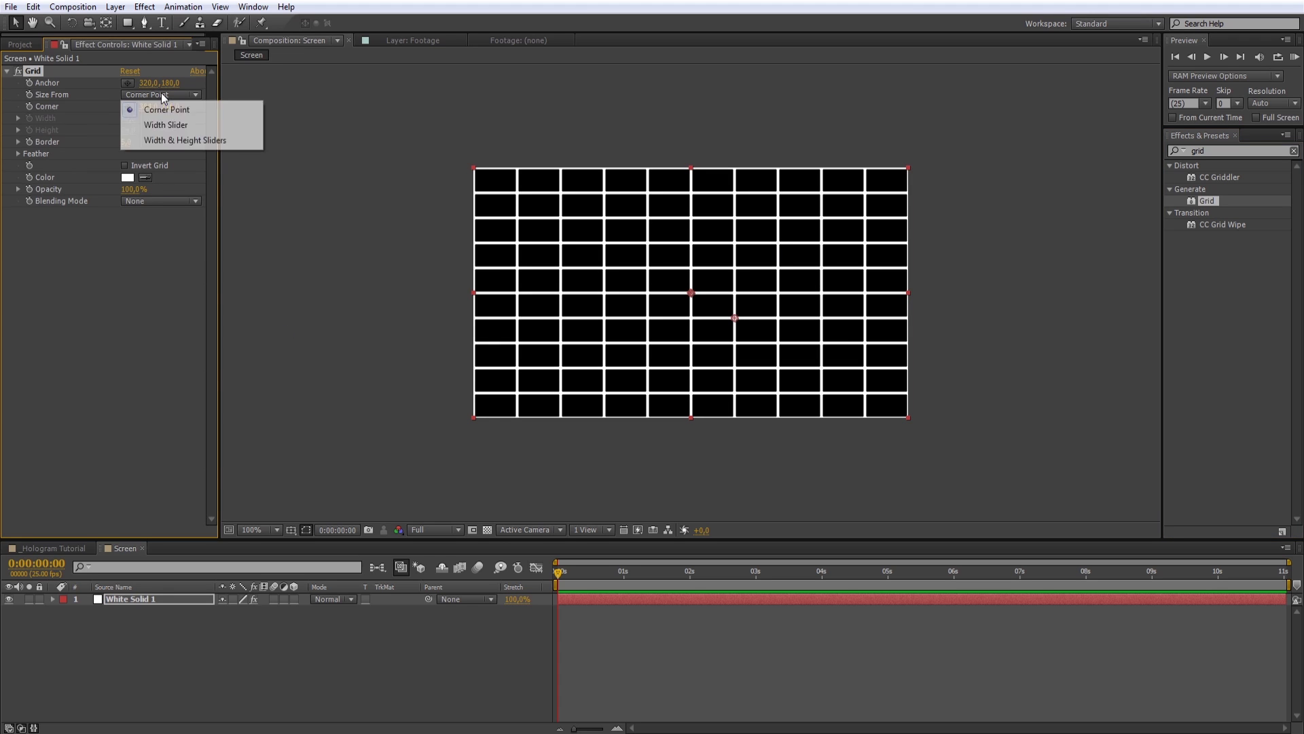
click(148, 126)
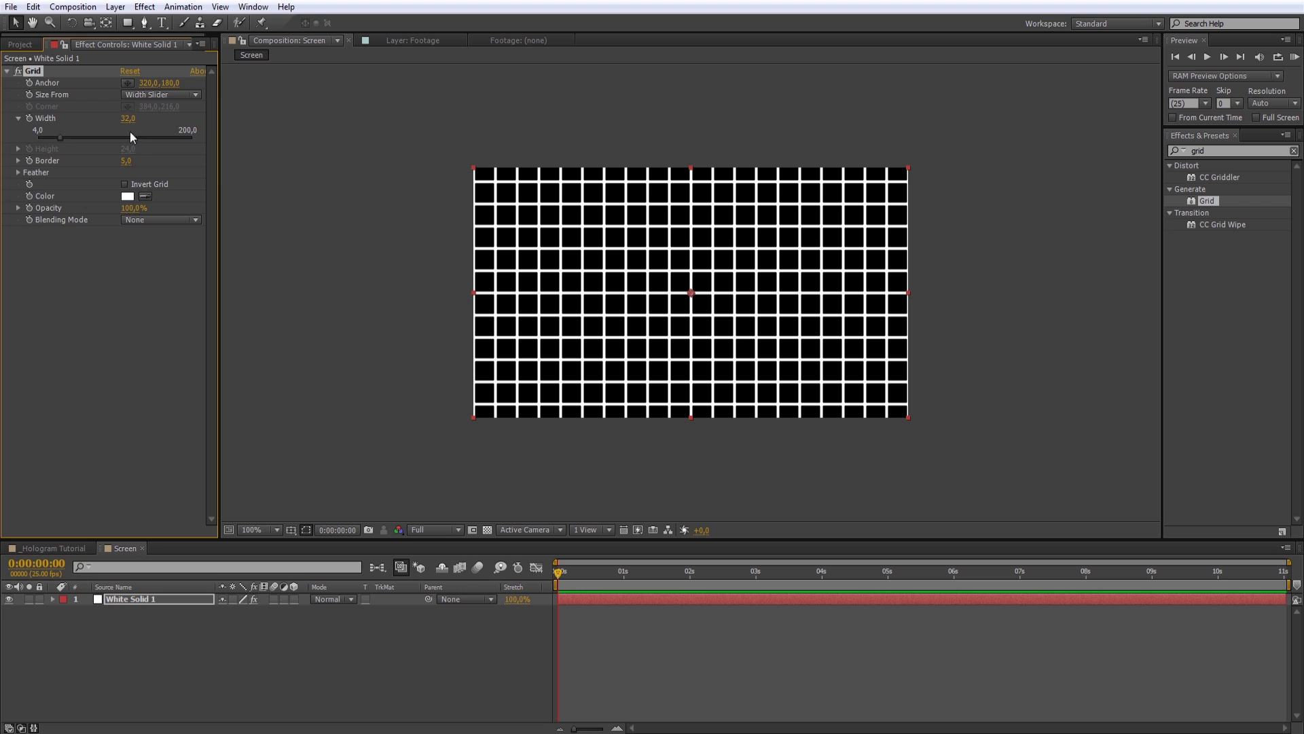
click(125, 160)
text(1)
key(Return)
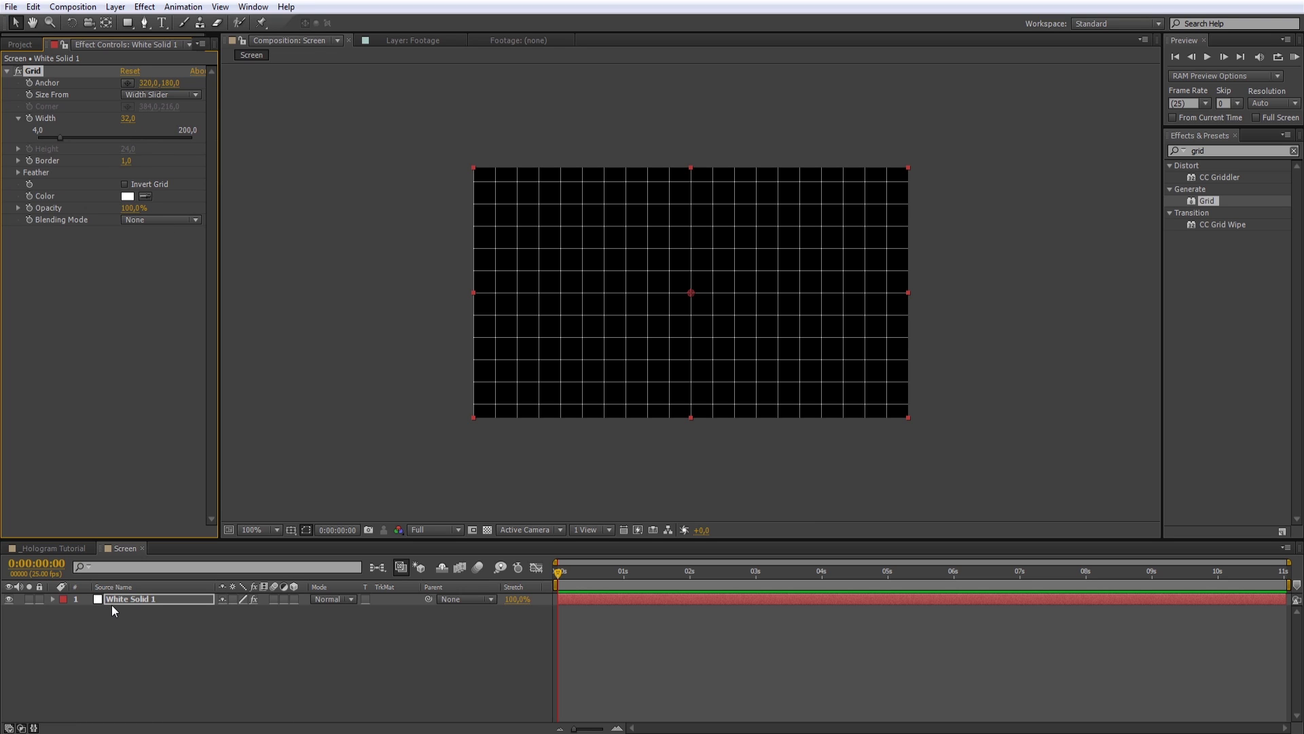
Step: Set the grid Width to 16 and Border to 0,5, then deselect the layer
click(113, 604)
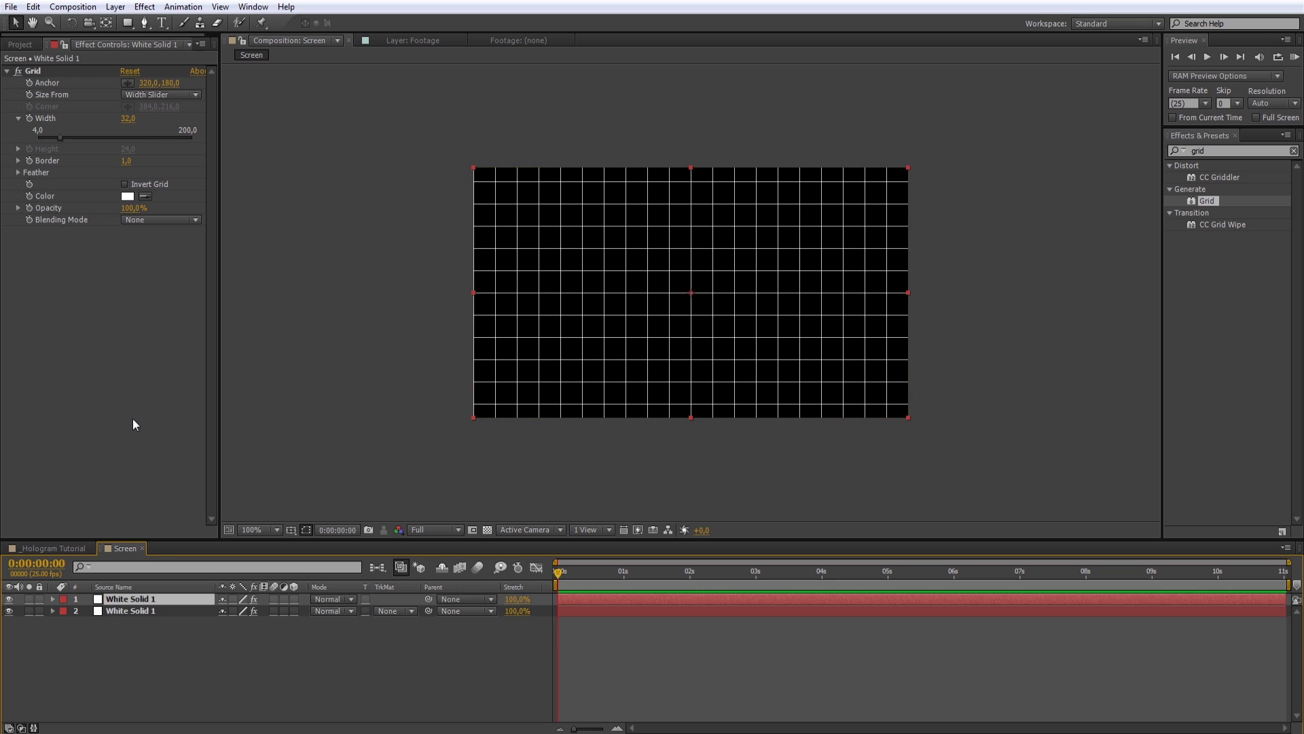
click(128, 118)
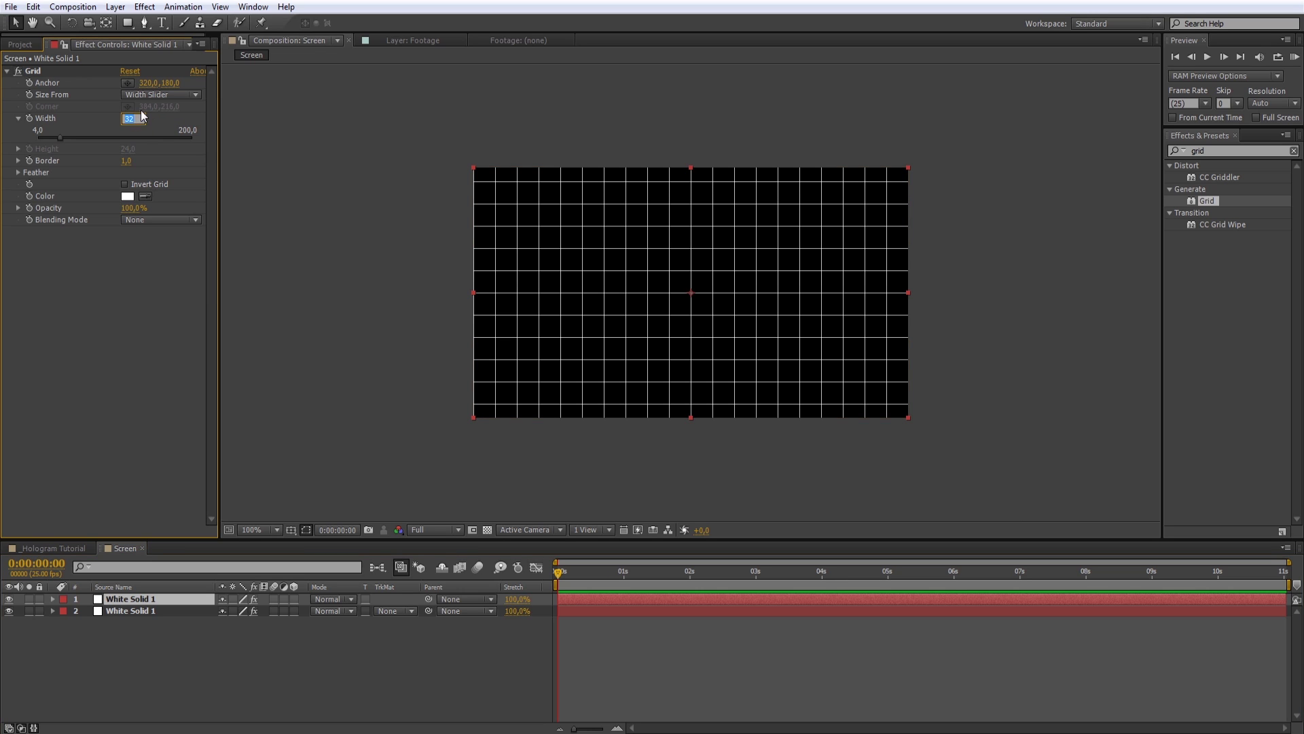
text(16)
key(Return)
click(130, 161)
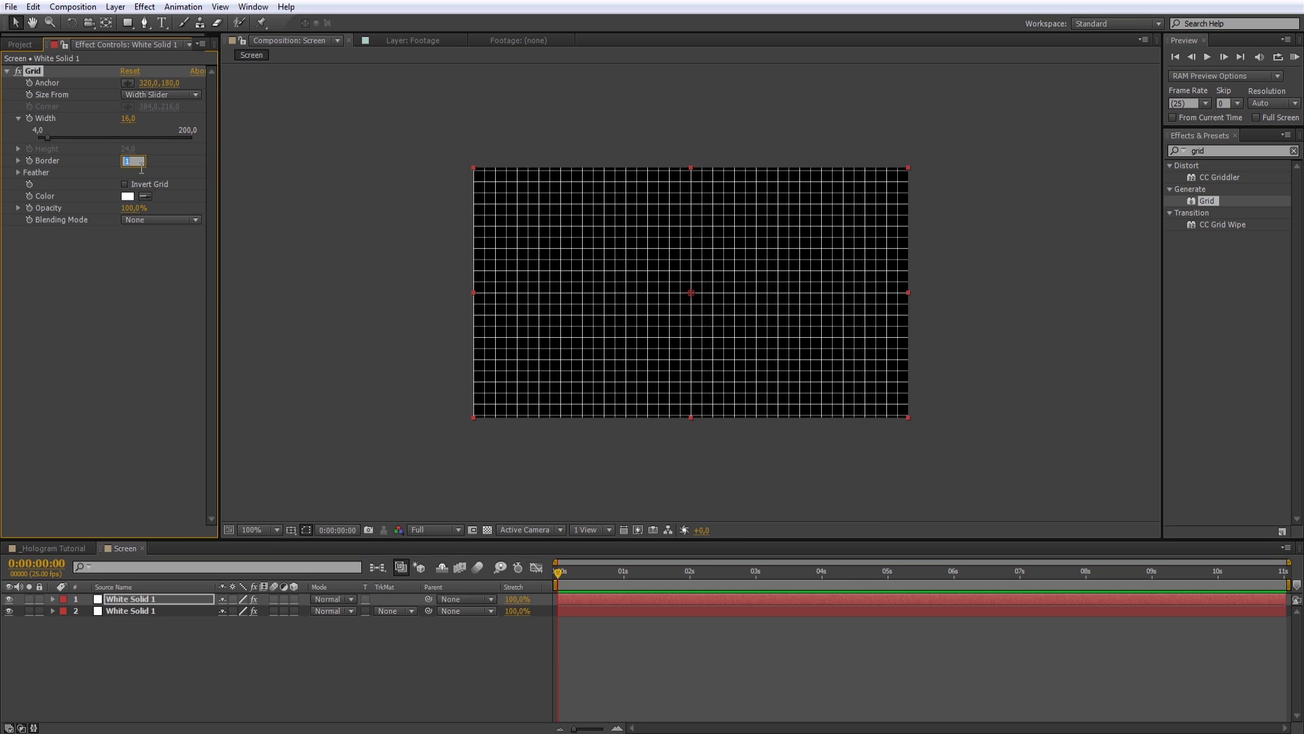
text(0,5)
key(Return)
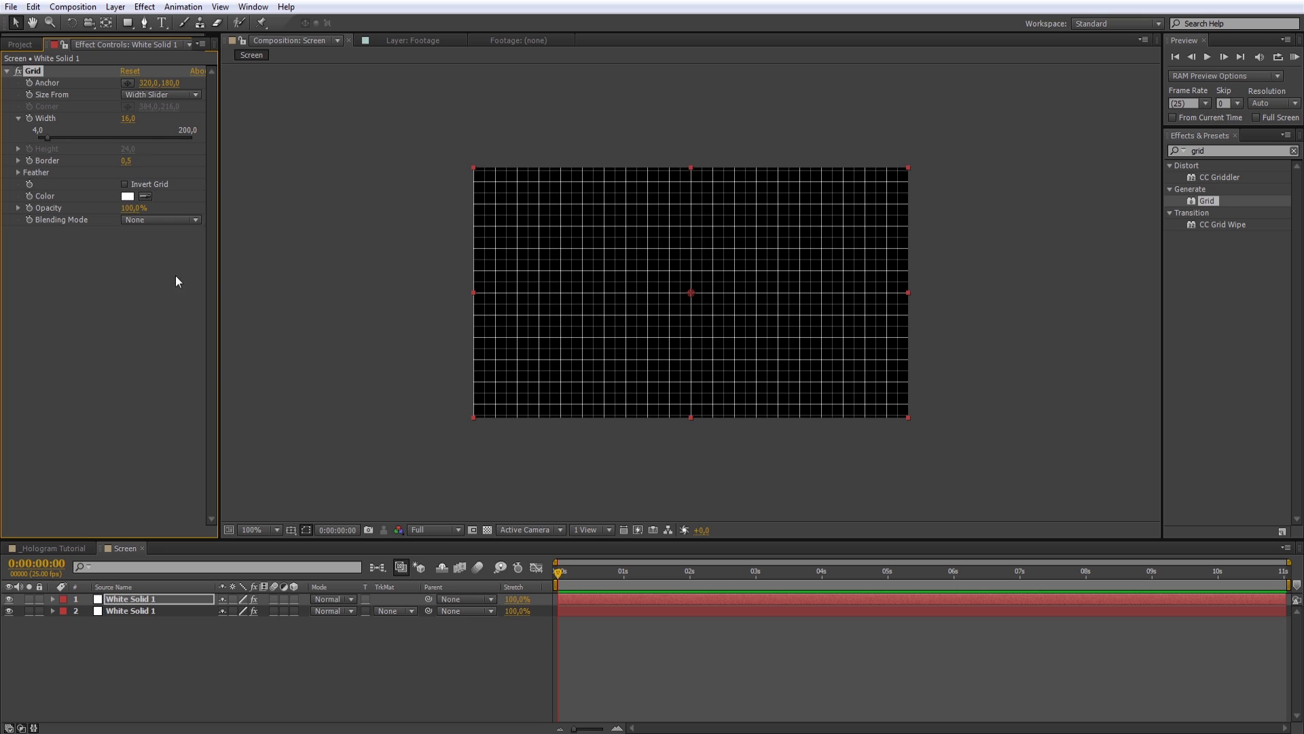
click(336, 632)
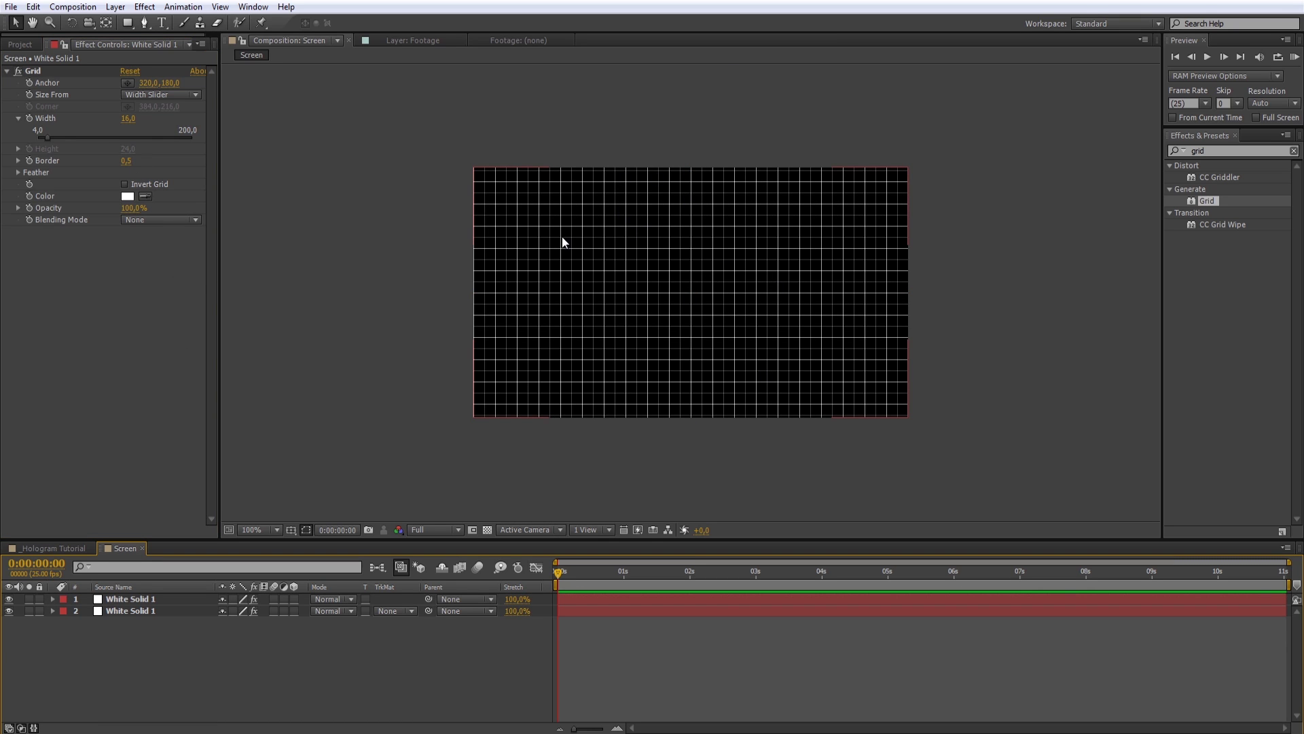
Step: Add a new white solid layer, White Solid 2
right_click(239, 665)
mouse_move(311, 516)
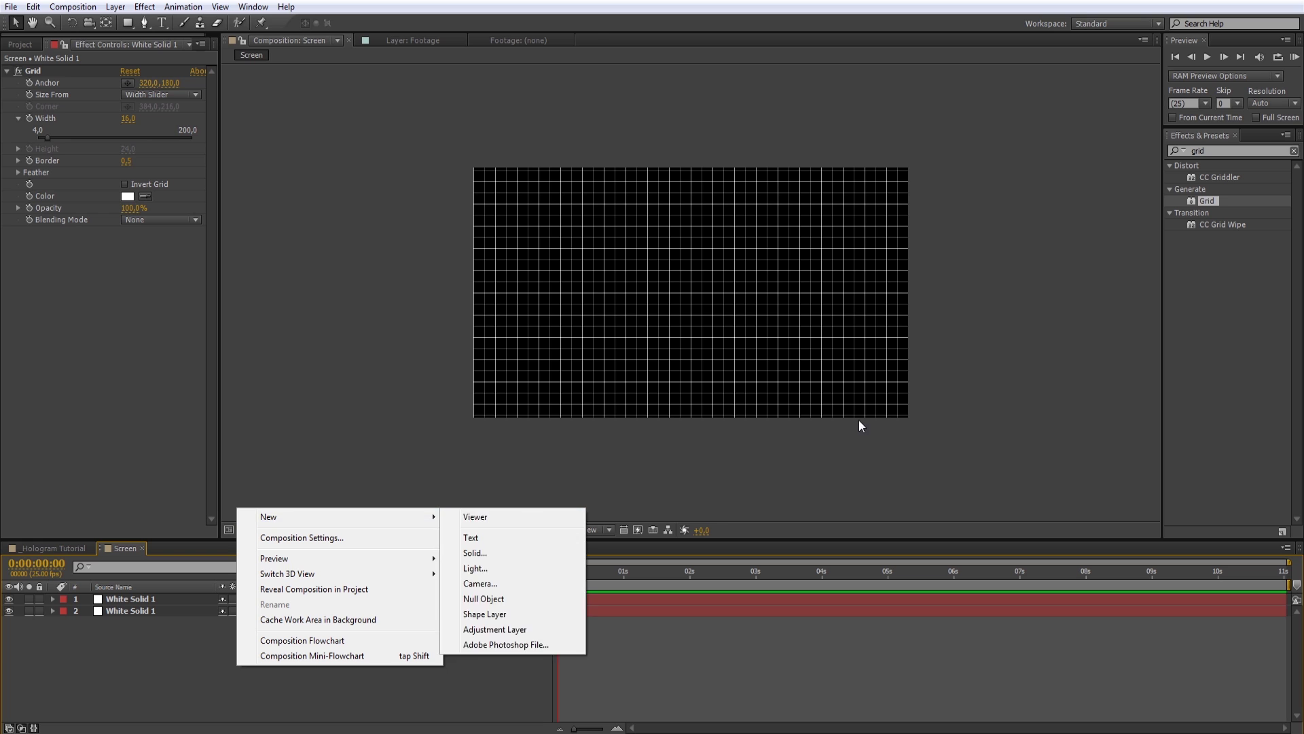
click(528, 553)
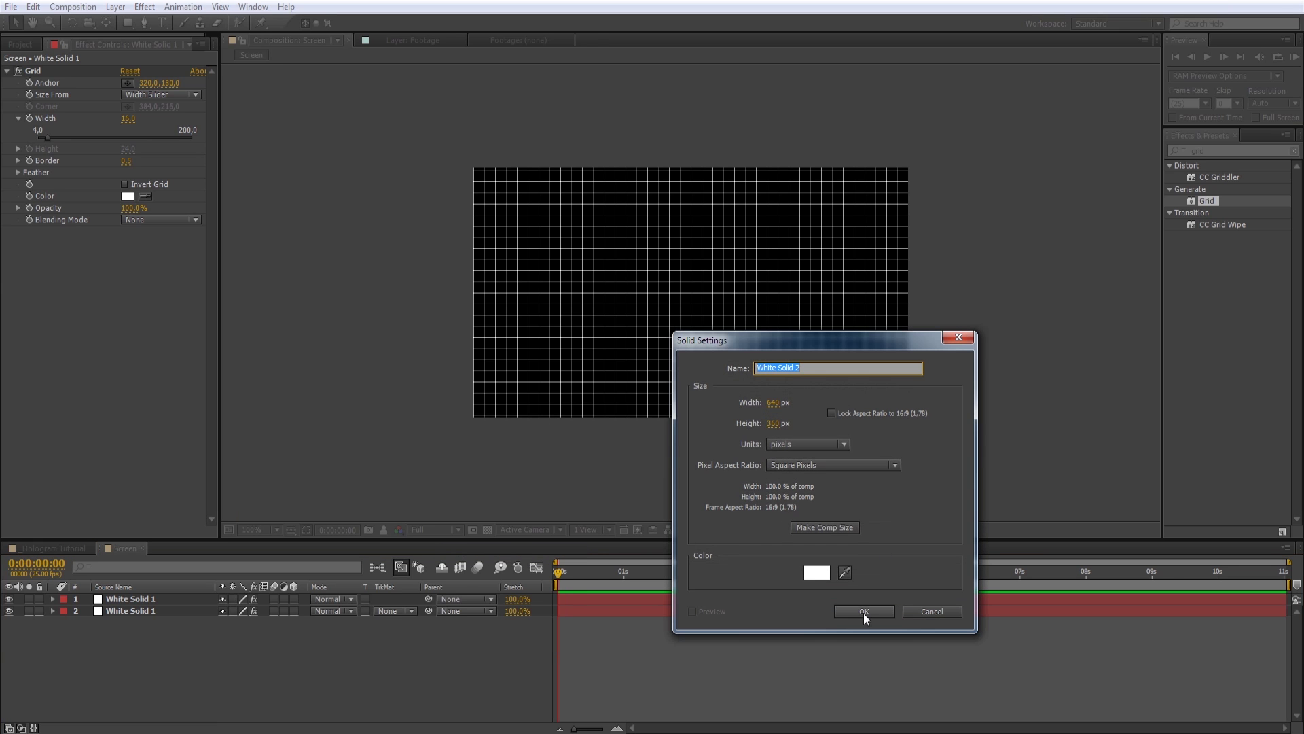
click(864, 612)
Step: Give the solid a full-frame rectangle mask set to Subtract
click(127, 23)
click(146, 23)
double_click(127, 24)
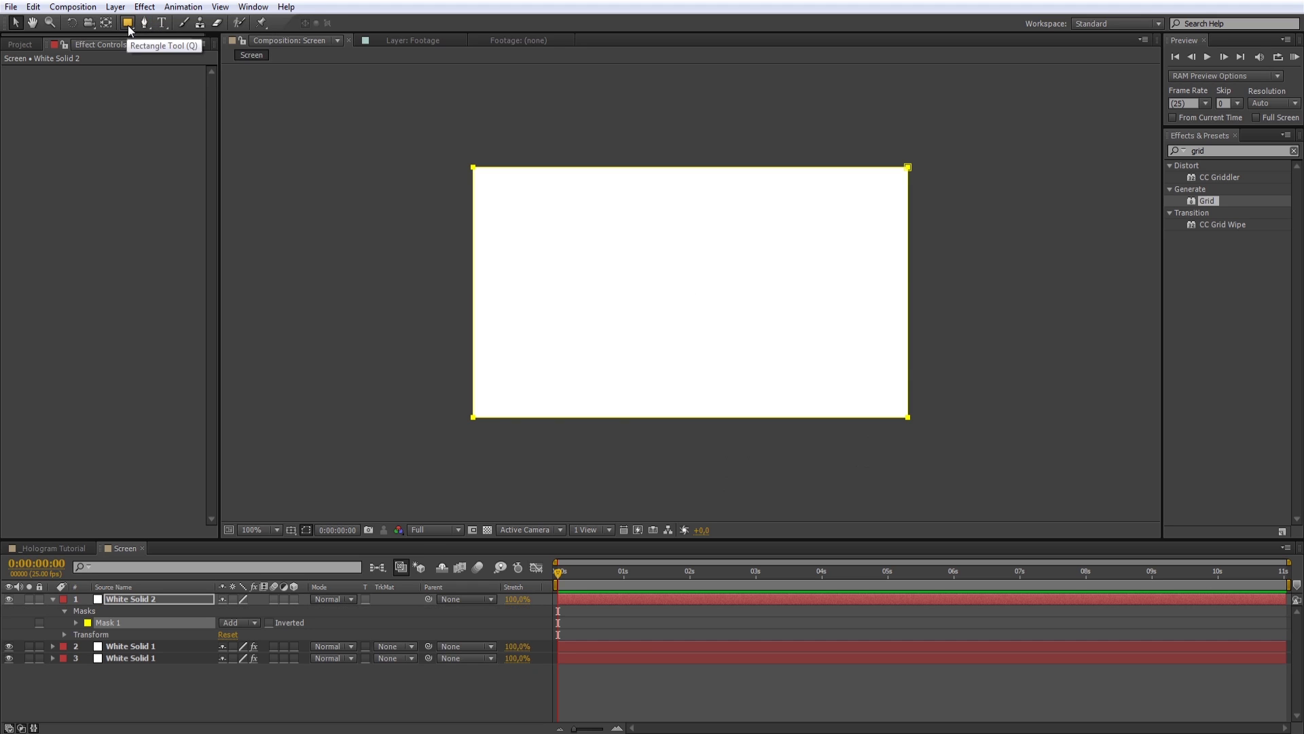
click(239, 622)
click(285, 577)
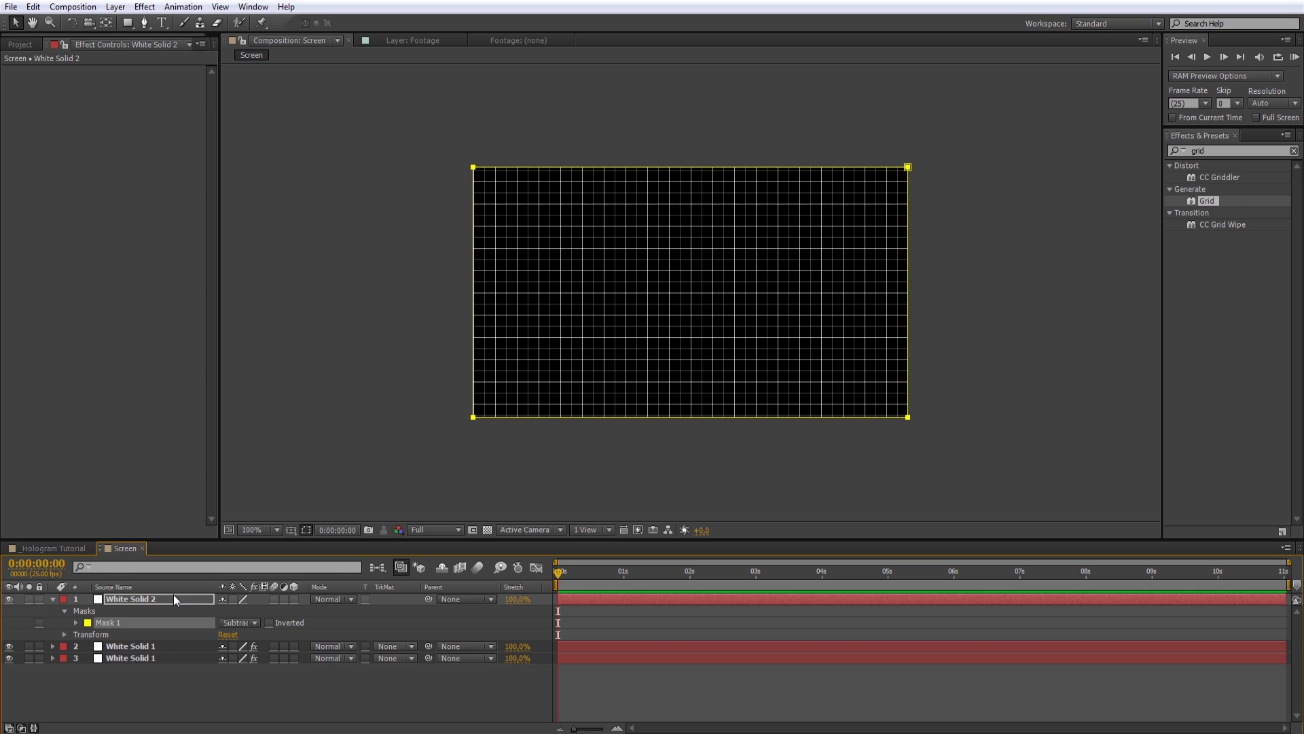
Step: Set the mask expansion to -3 pixels, then collapse and deselect White Solid 2
click(75, 625)
click(225, 670)
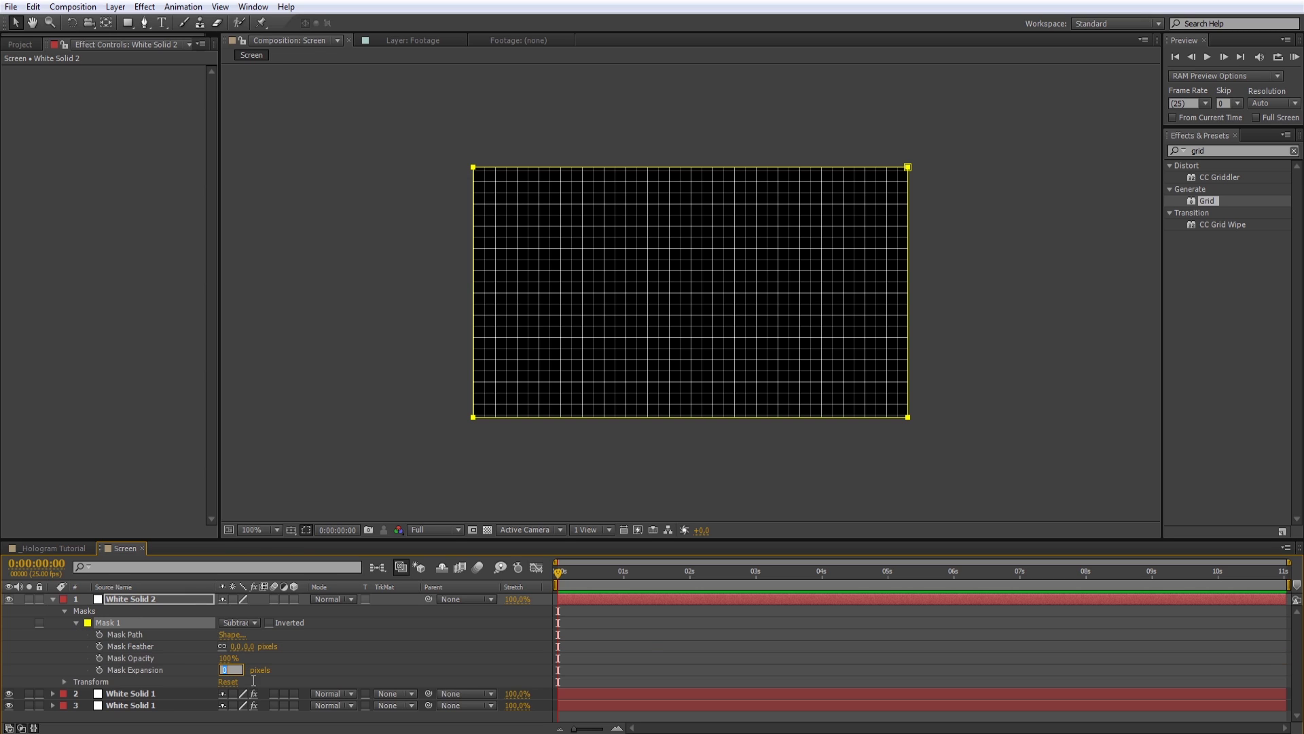
text(-3)
key(Return)
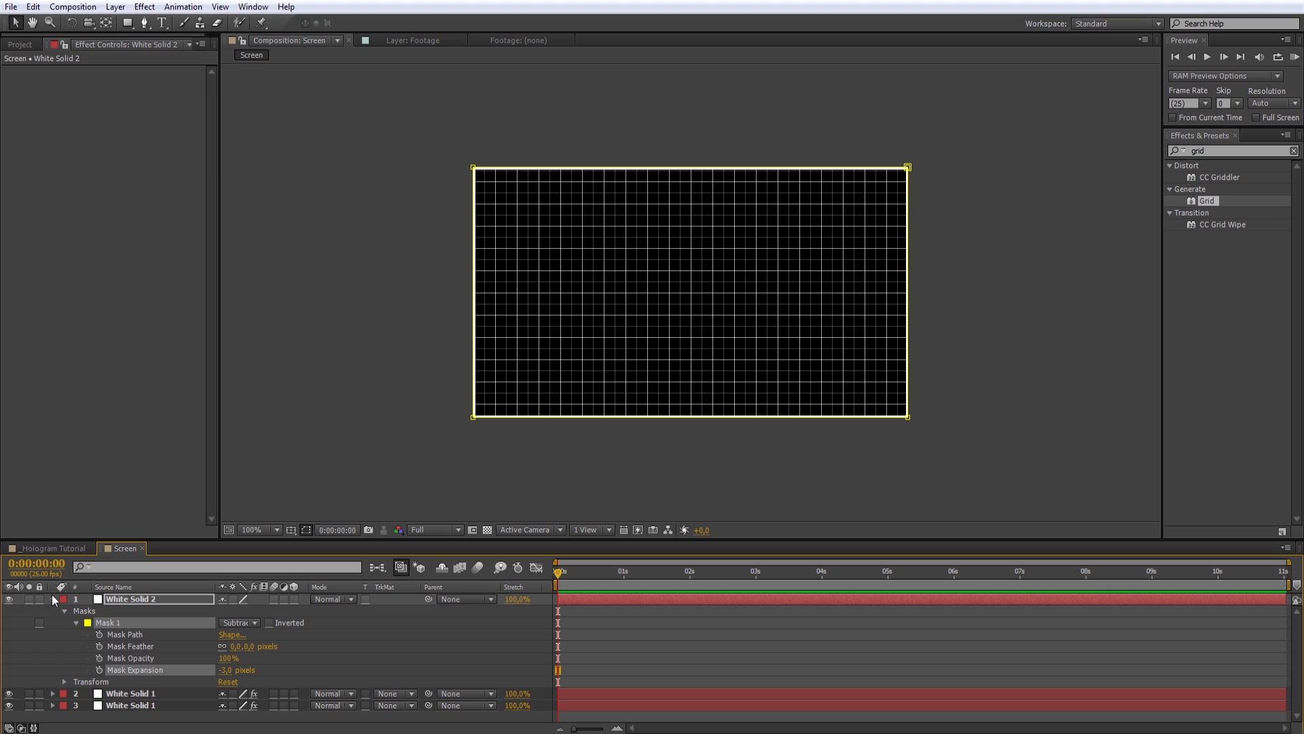
click(53, 599)
click(219, 686)
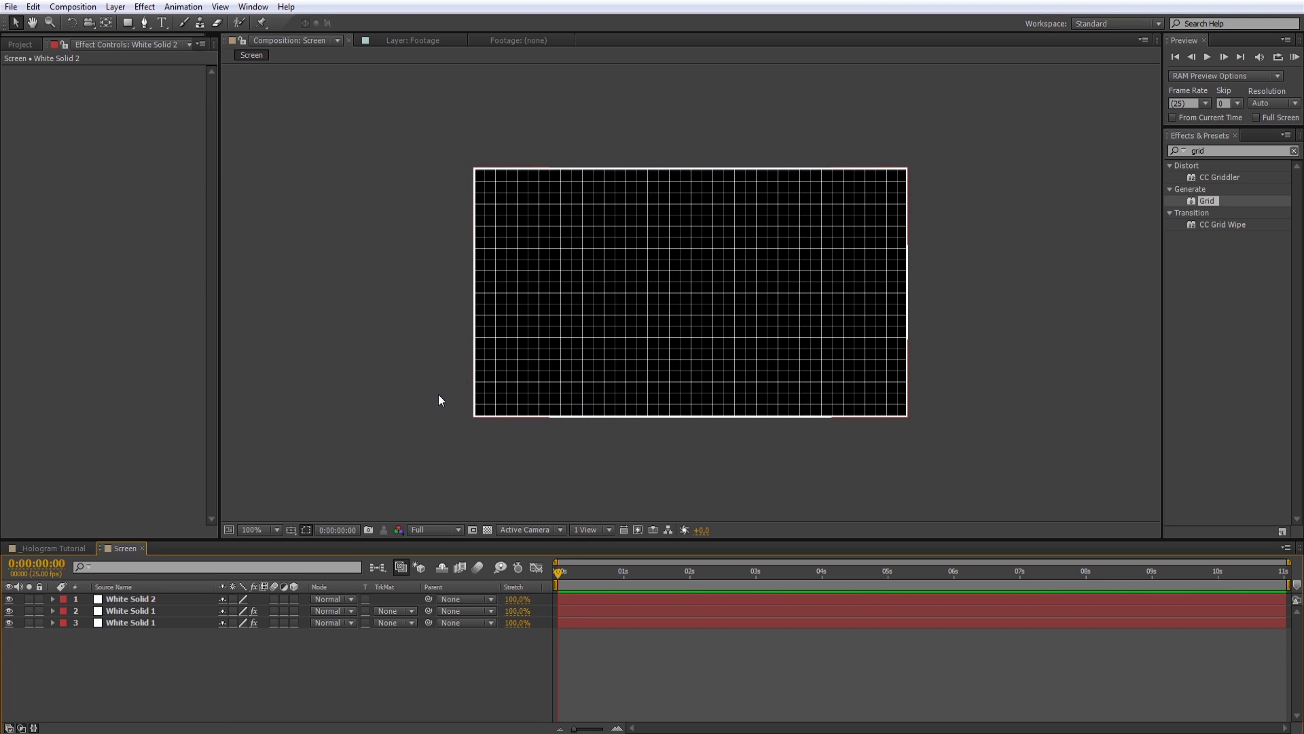
Step: Add a new adjustment layer and apply the Tint effect to it
right_click(226, 666)
mouse_move(267, 517)
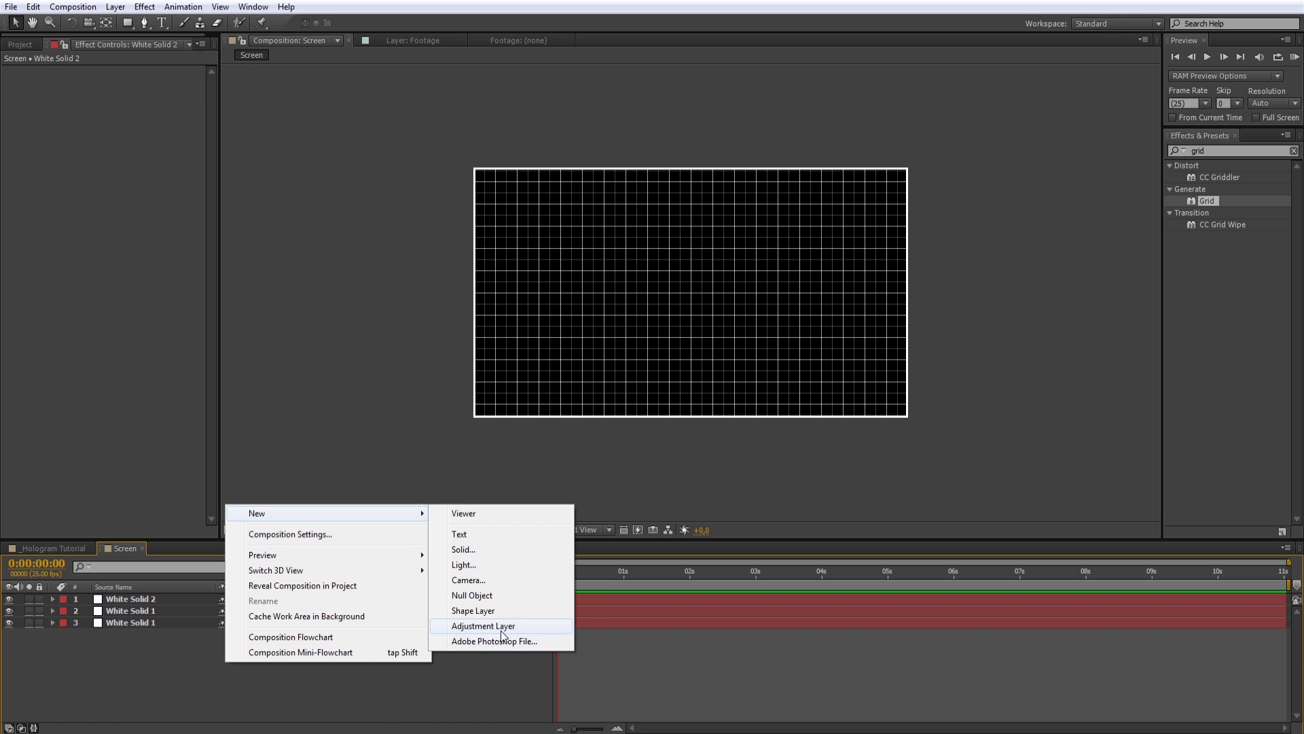
click(509, 625)
click(1176, 153)
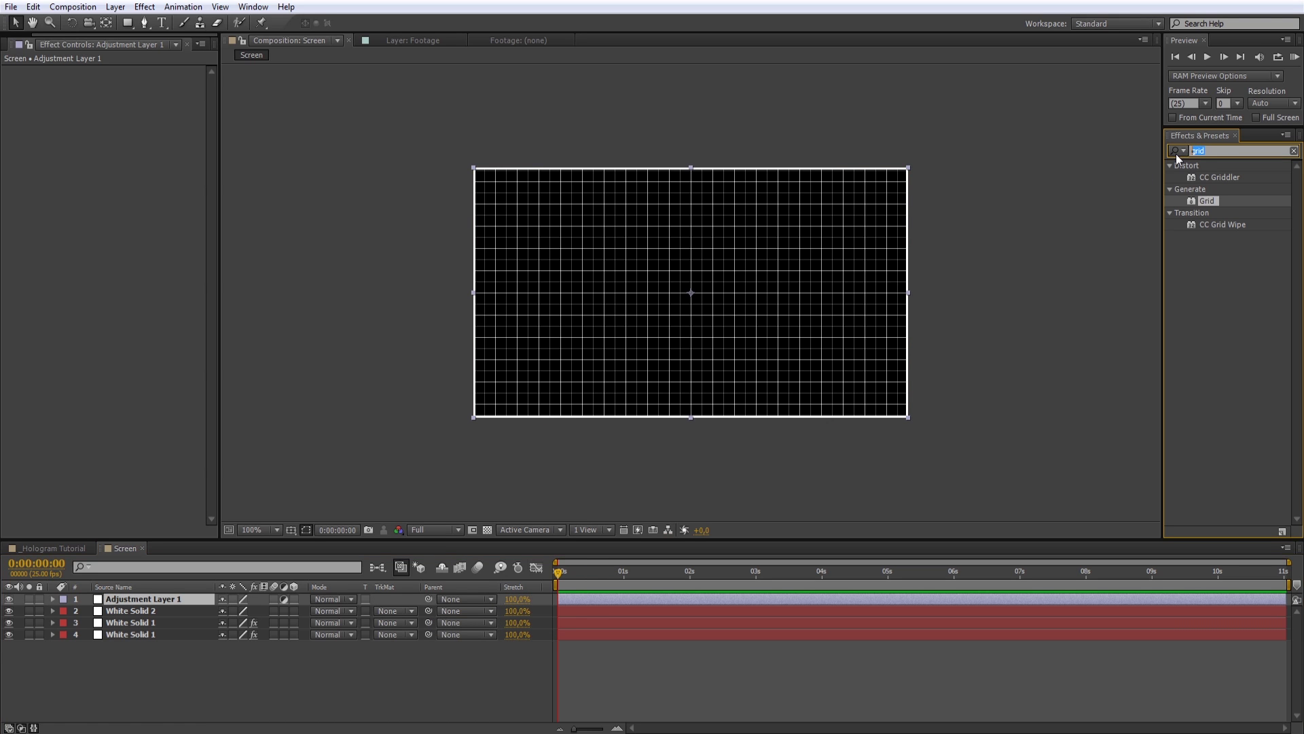
text(tint)
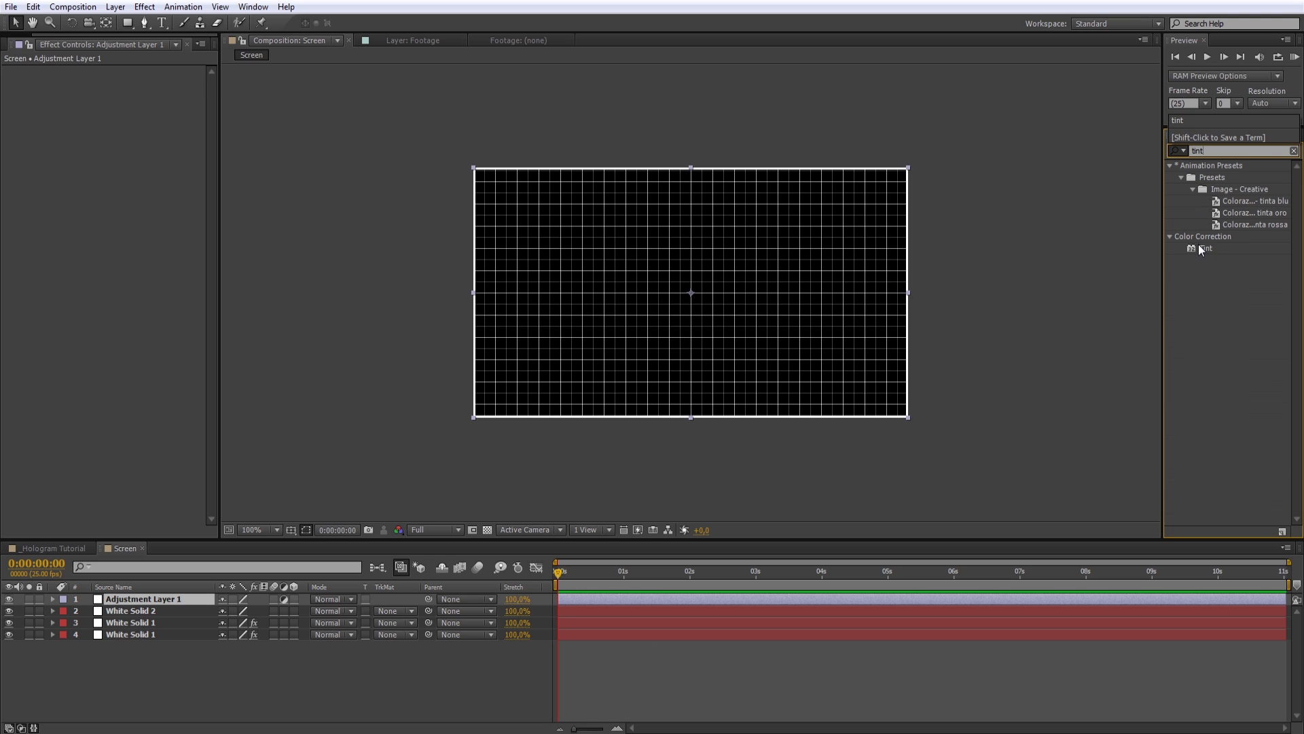
drag(1201, 249, 148, 602)
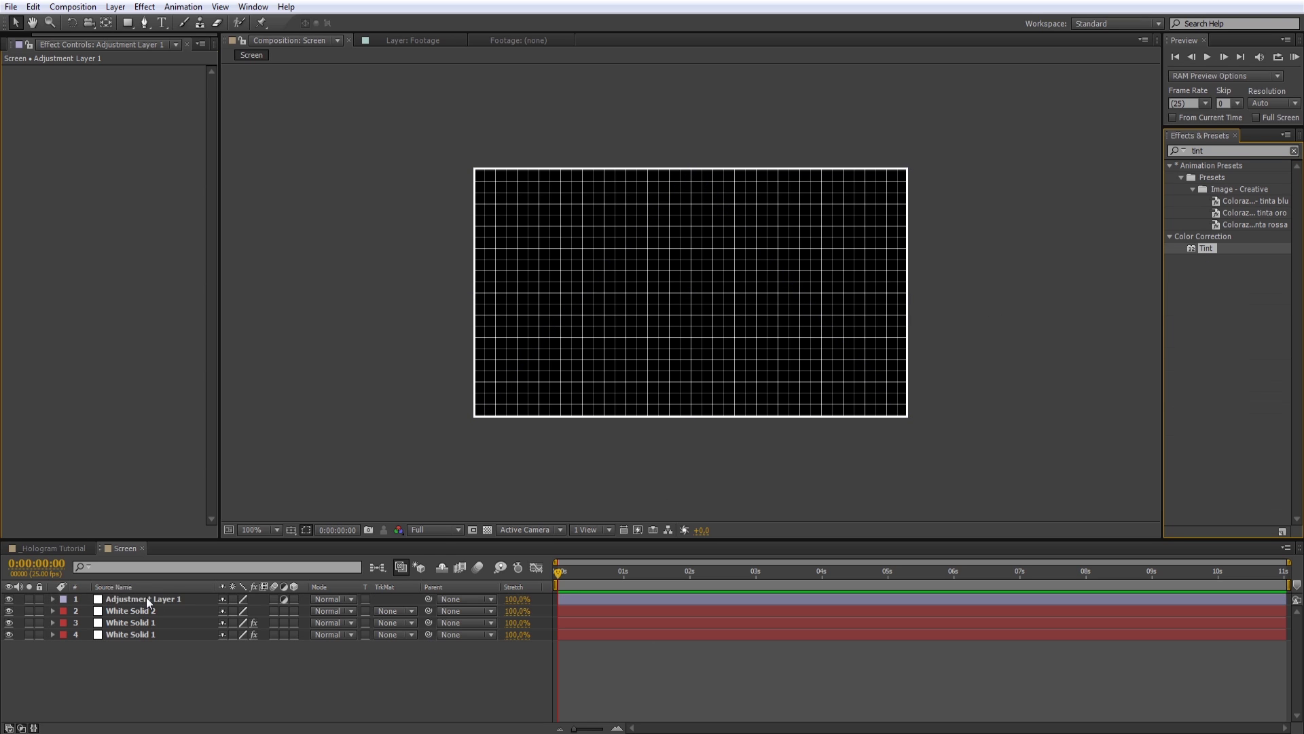
Step: Map white to a saturated blue at 88% tint amount, then return to _Hologram Tutorial
click(128, 96)
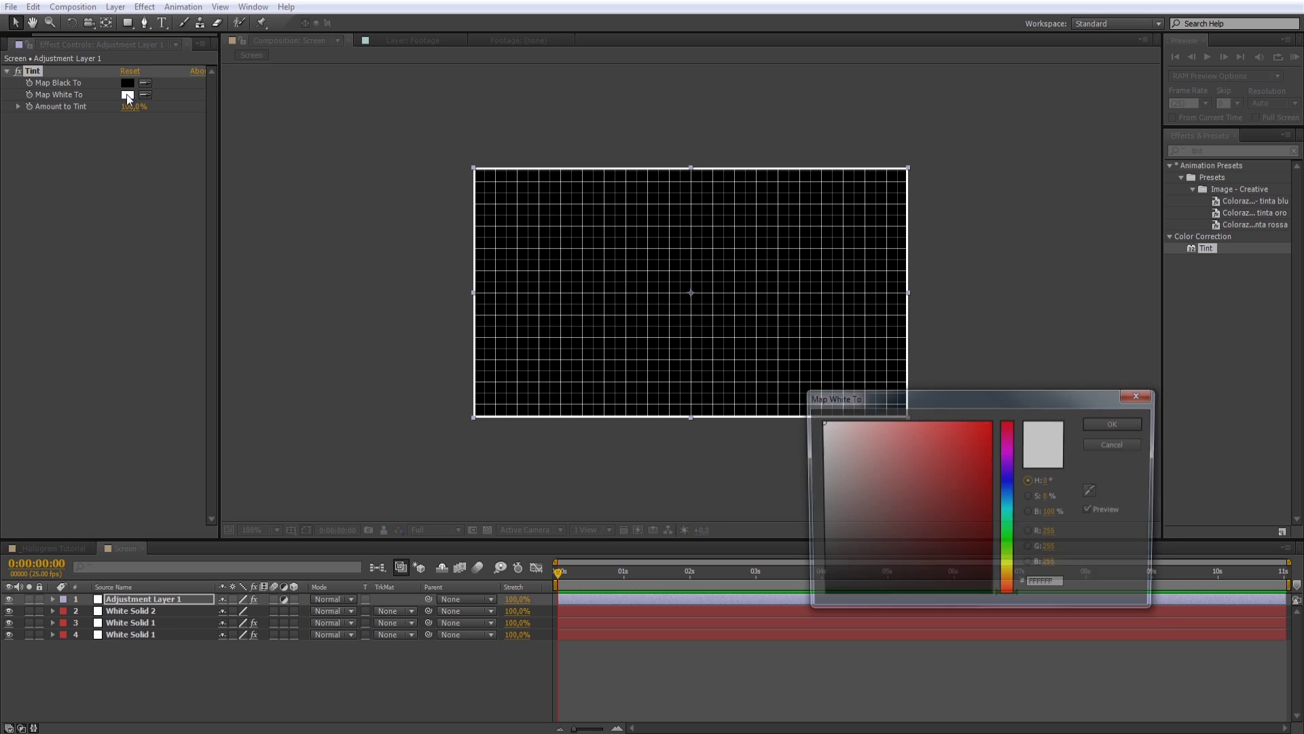
click(1008, 496)
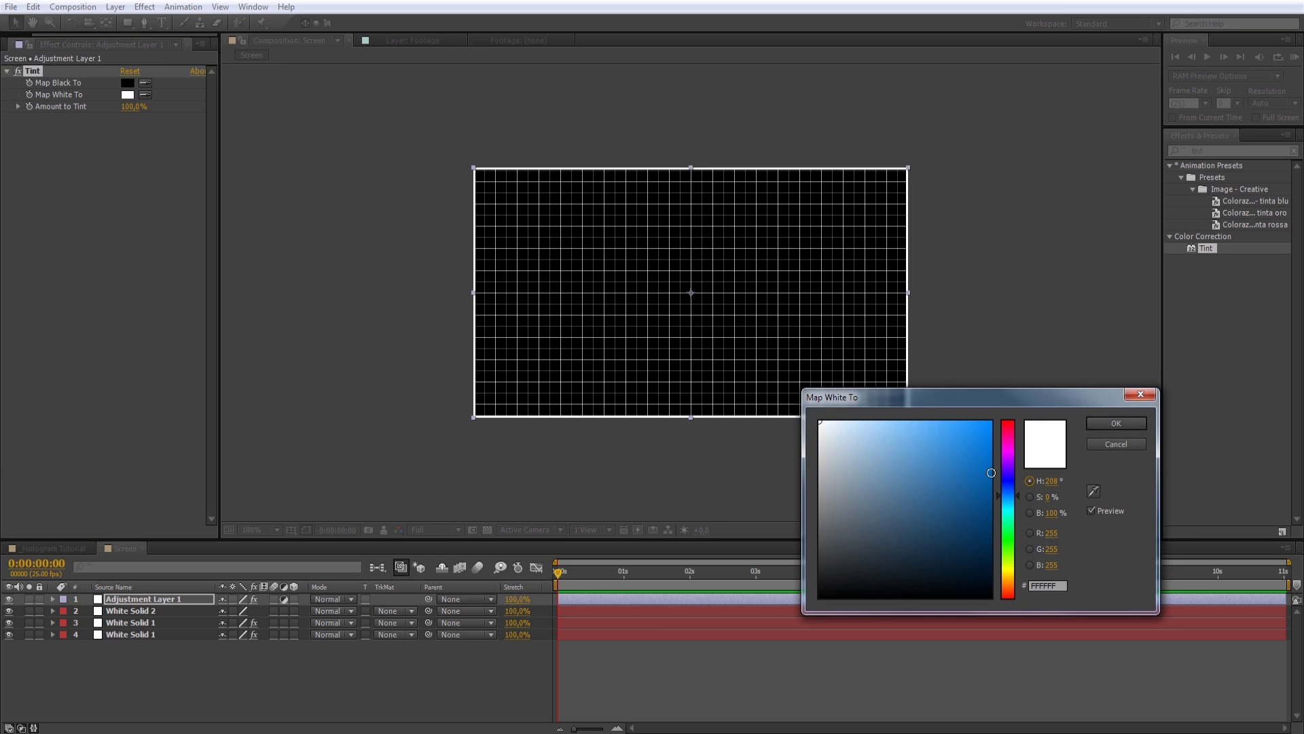
drag(991, 473, 1013, 398)
click(1138, 425)
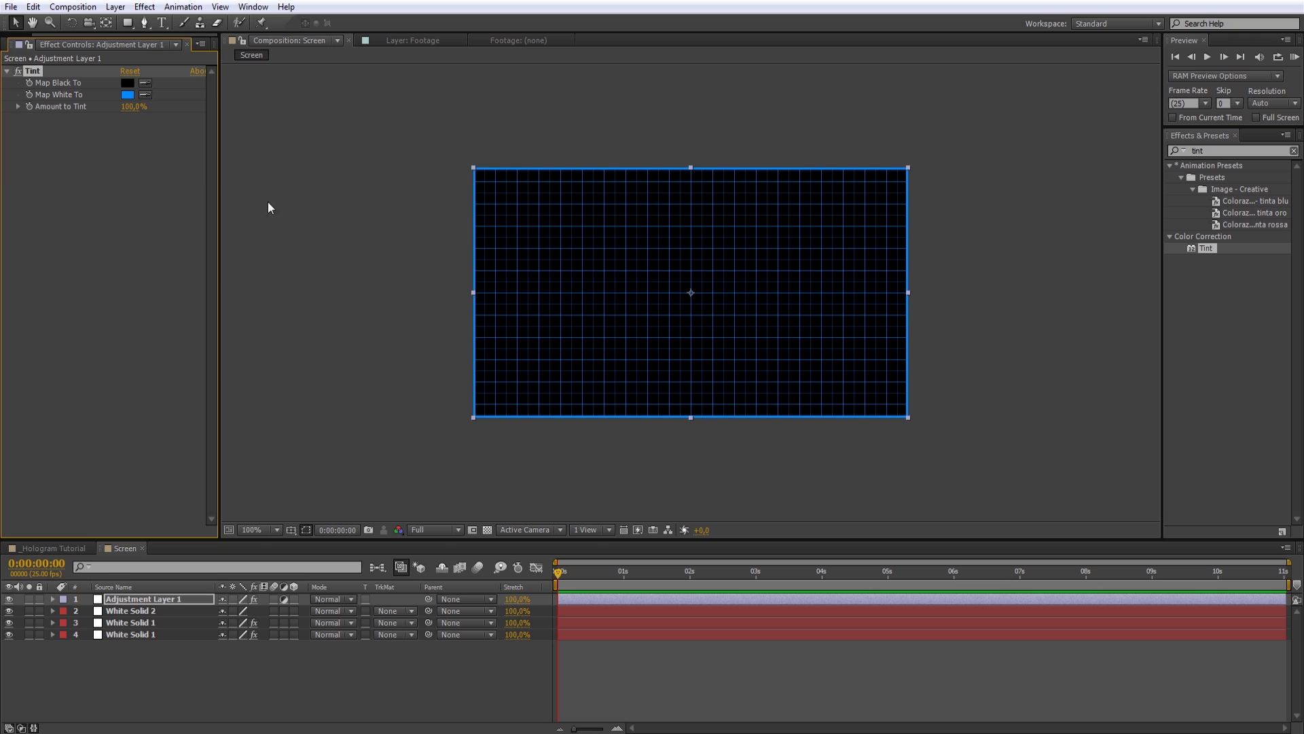
drag(136, 107, 119, 113)
click(221, 647)
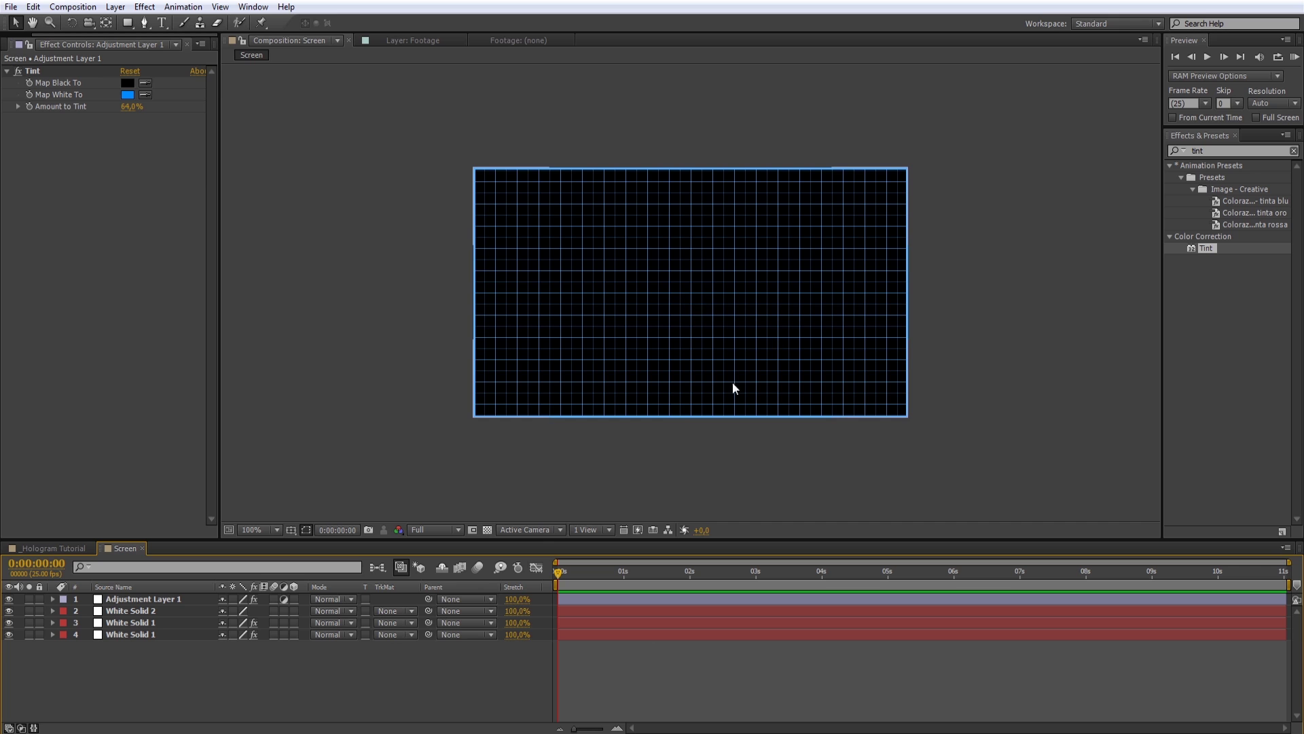
drag(130, 107, 144, 107)
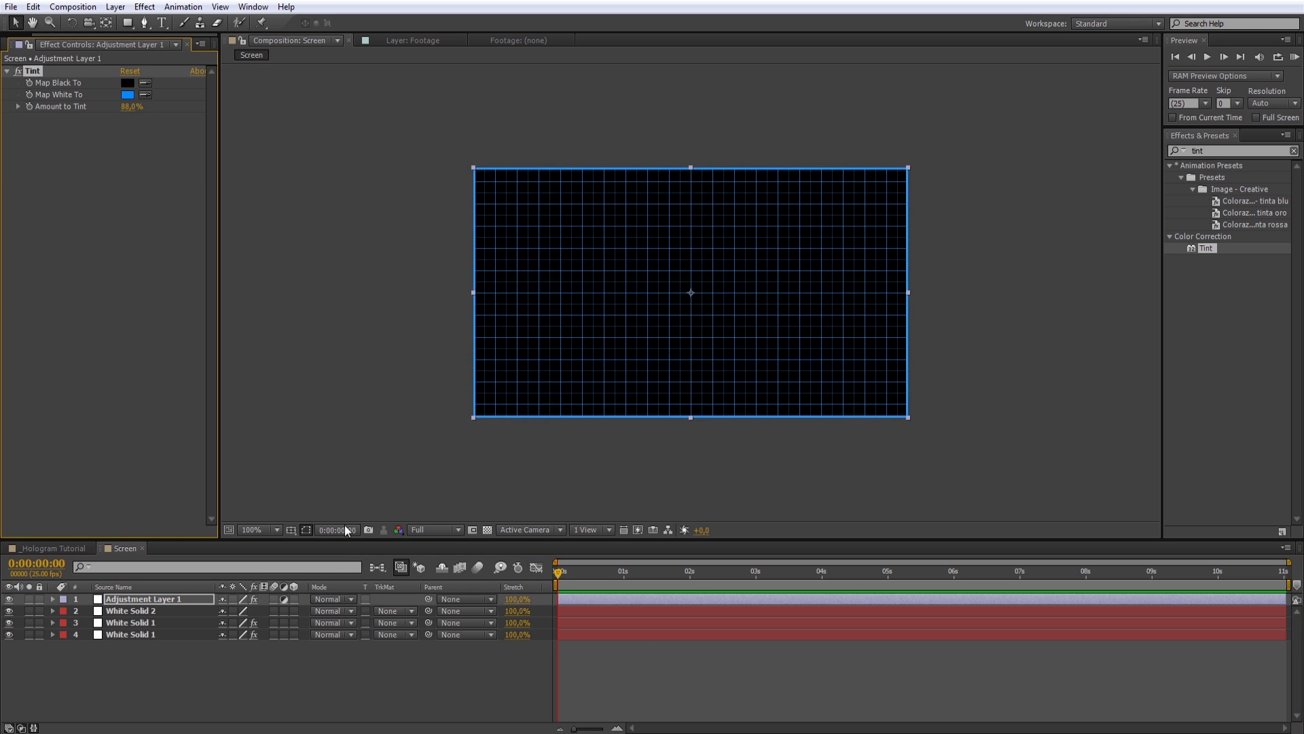
click(320, 682)
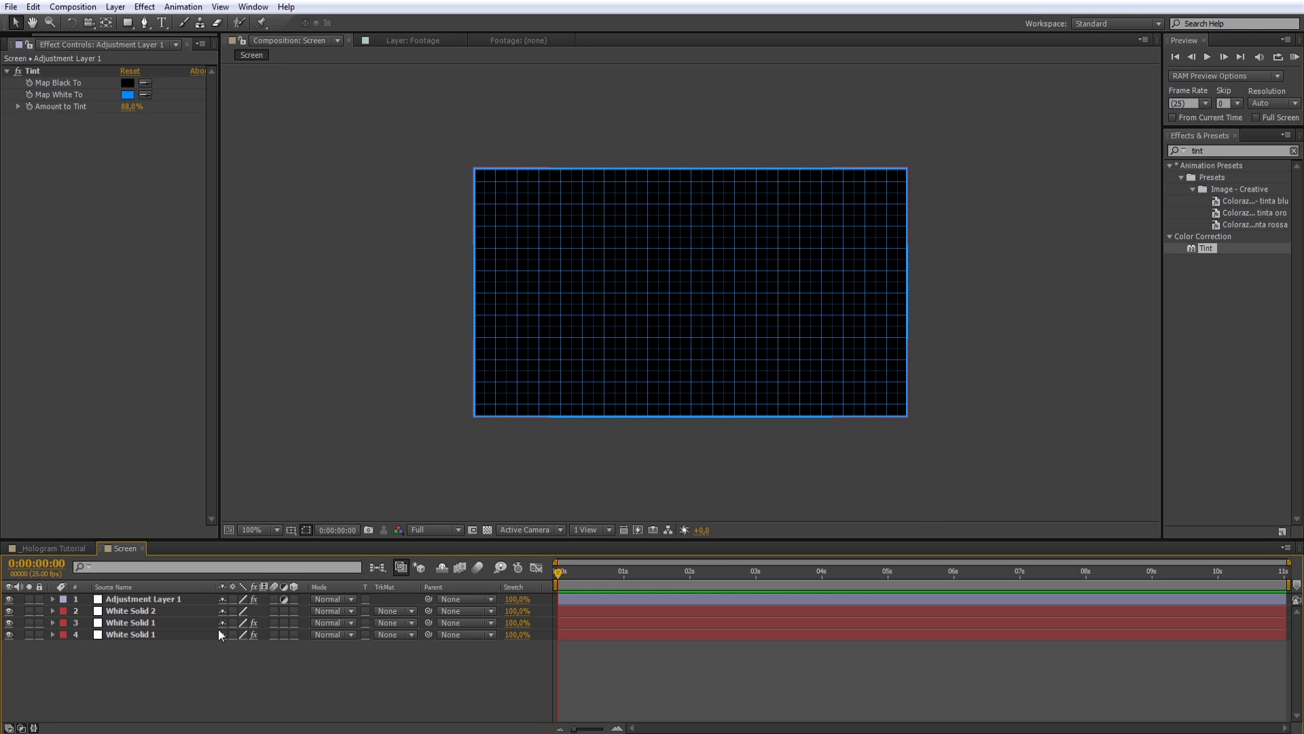
click(67, 546)
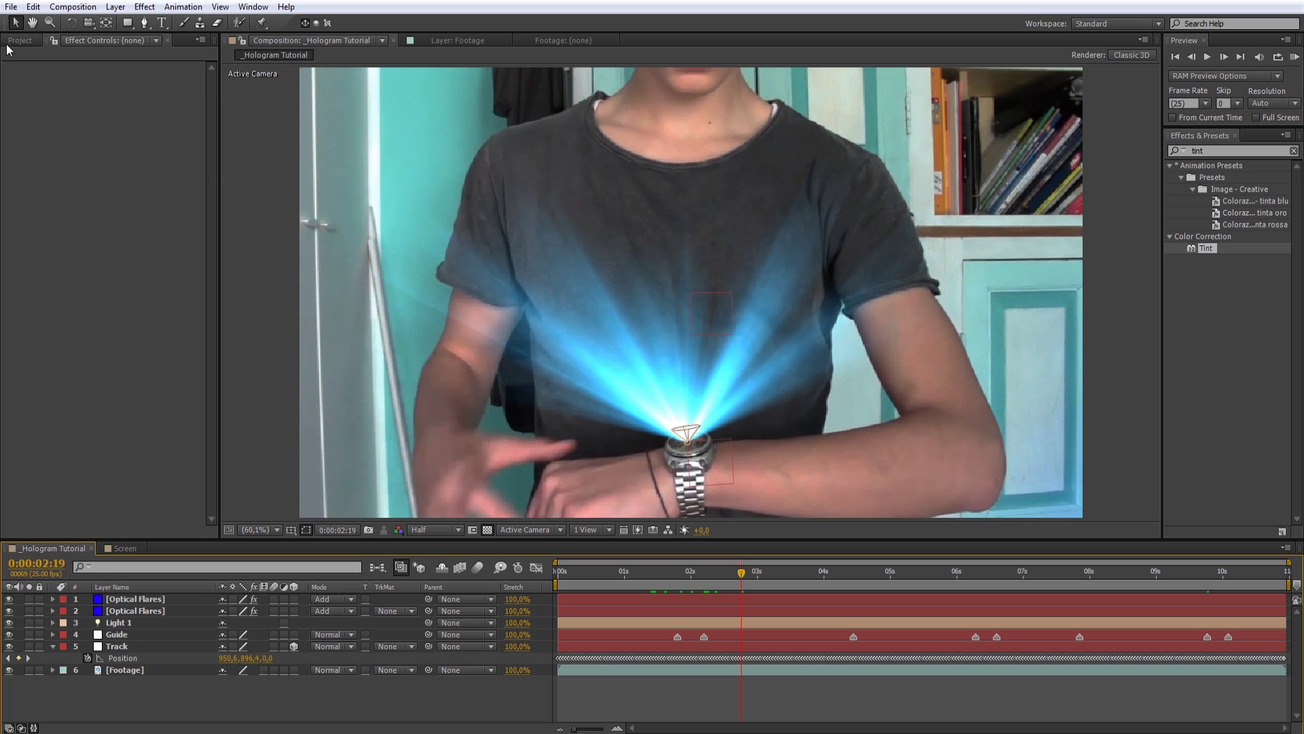
Step: Add the Screen comp as the top layer and scale it to 150%
click(17, 40)
drag(38, 202, 124, 600)
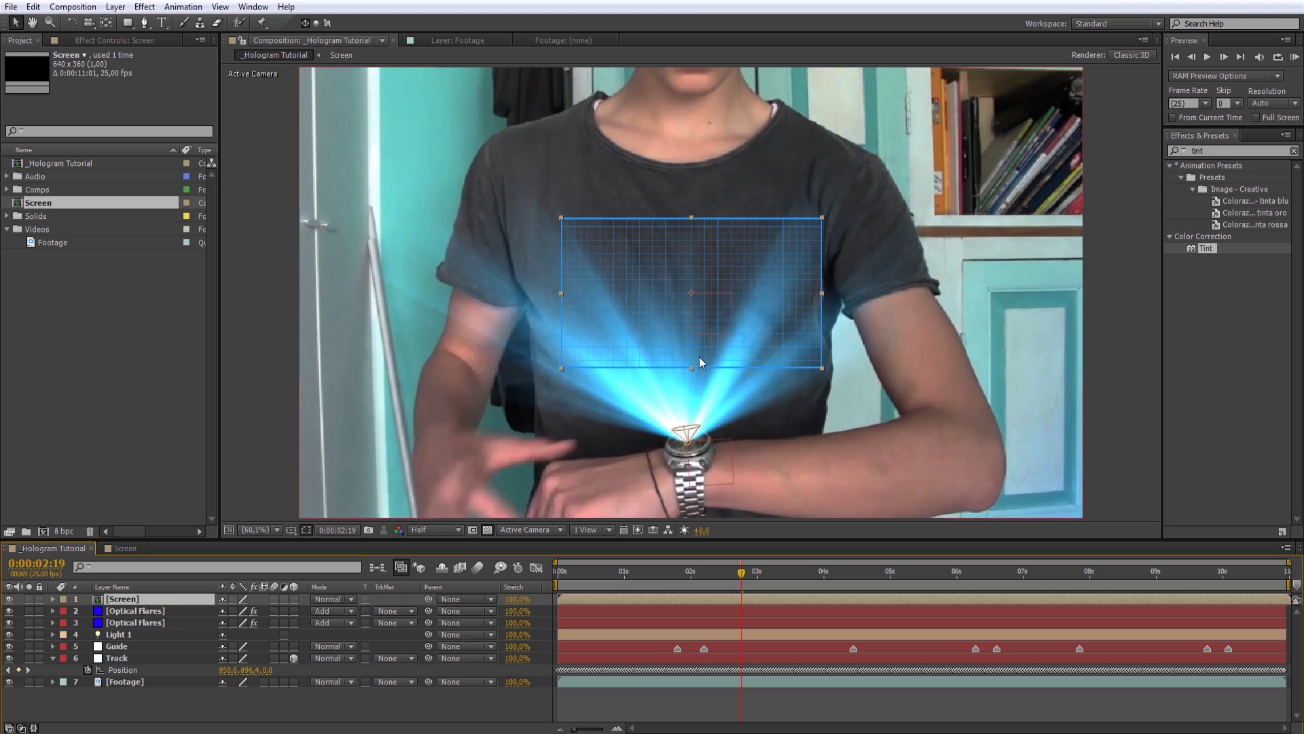
key(s)
click(265, 611)
text(150)
key(Return)
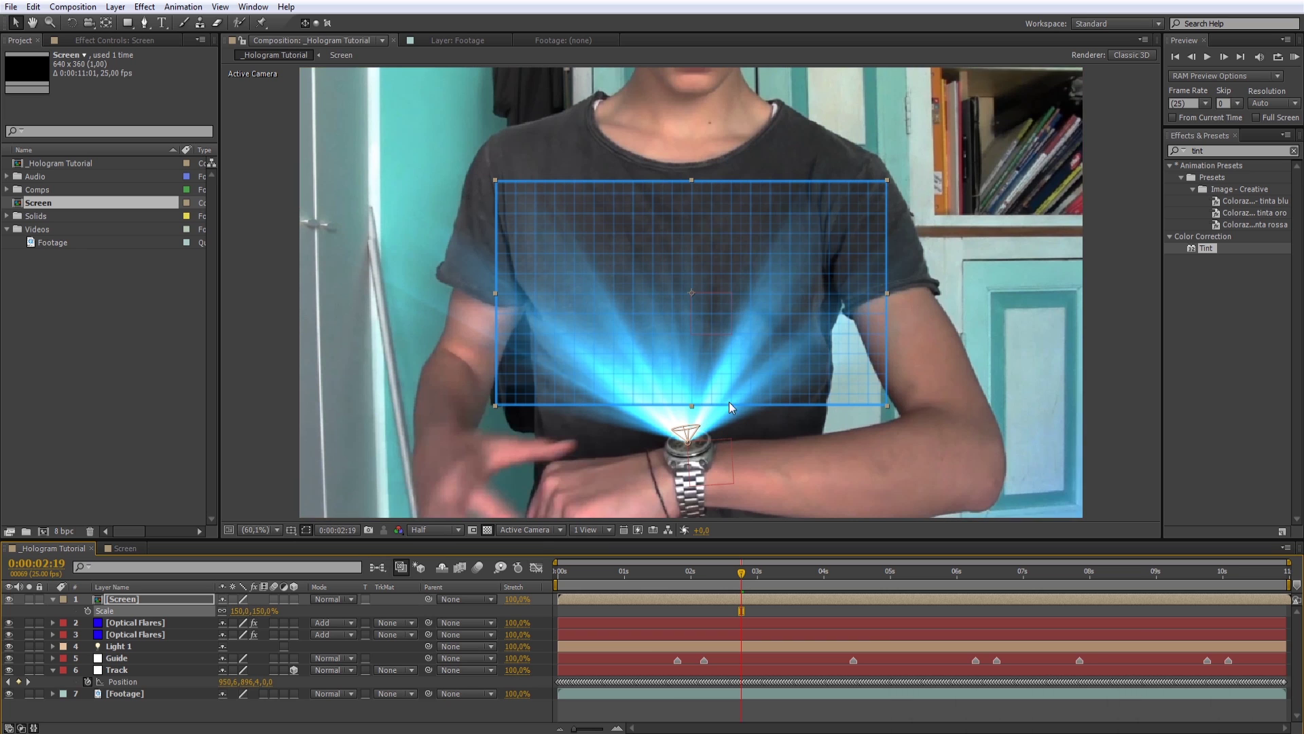
Step: Set the Screen layer's blend mode to Screen and make it a 3D layer
click(335, 601)
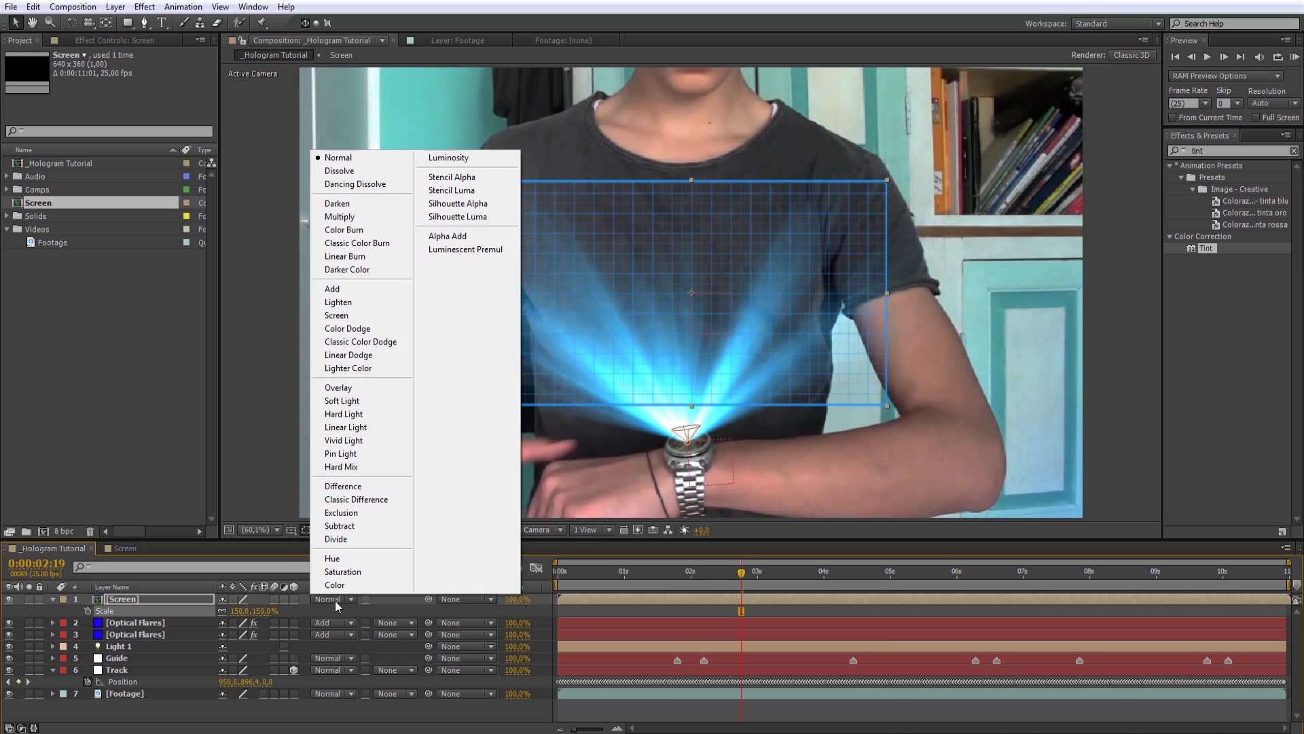
click(386, 317)
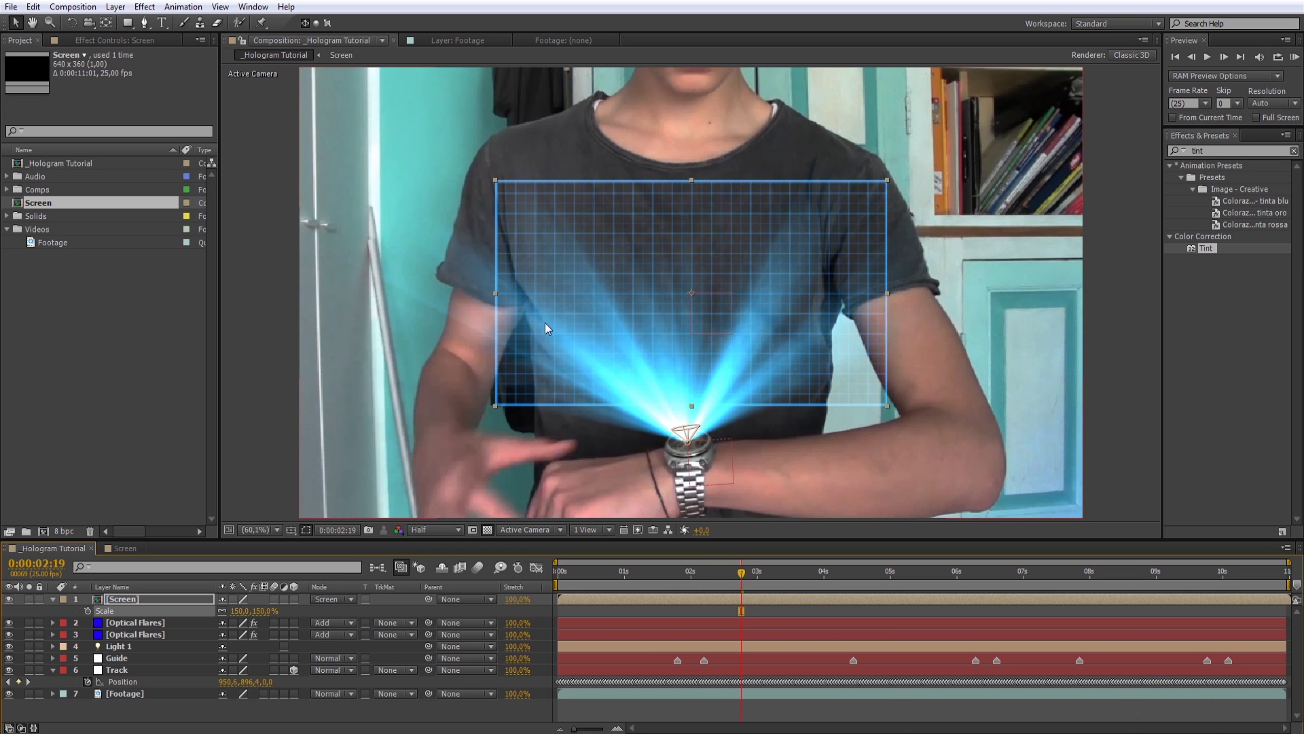
click(295, 599)
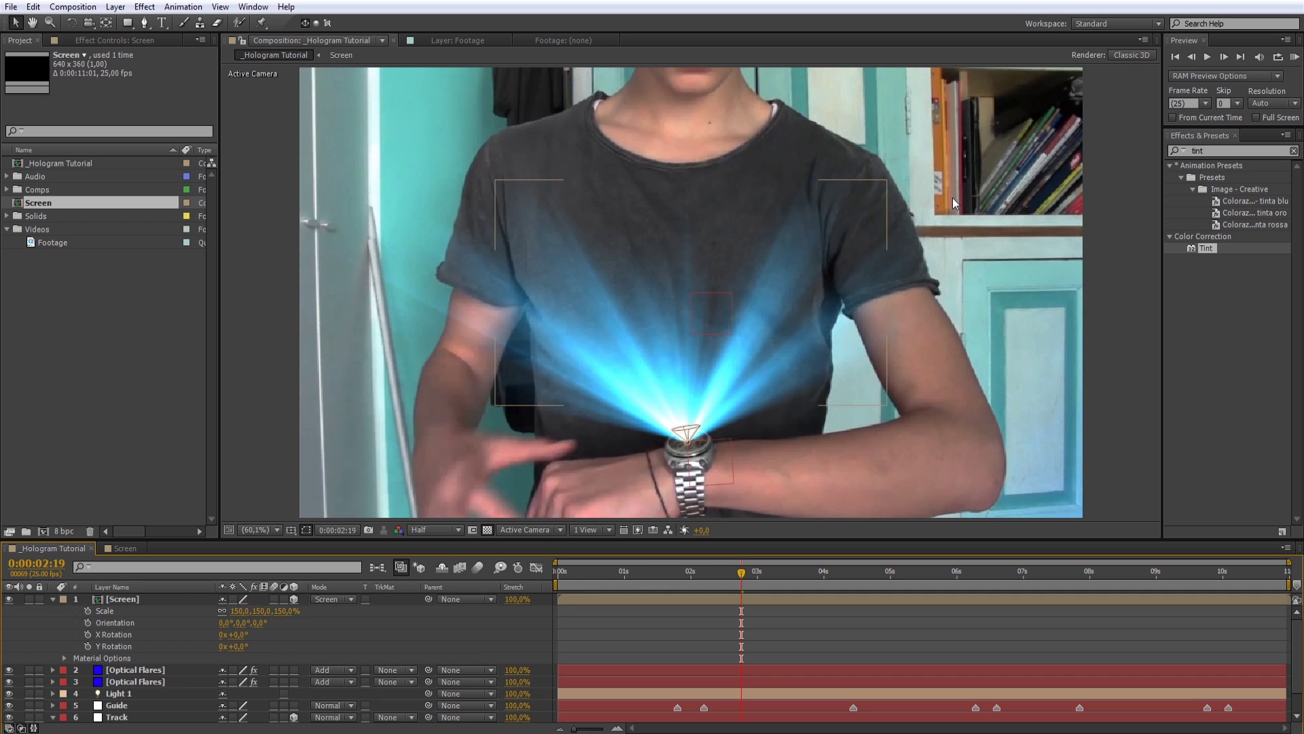
Step: Turn Accepts Shadows and Accepts Lights to Off in the Screen layer's Material Options
click(160, 597)
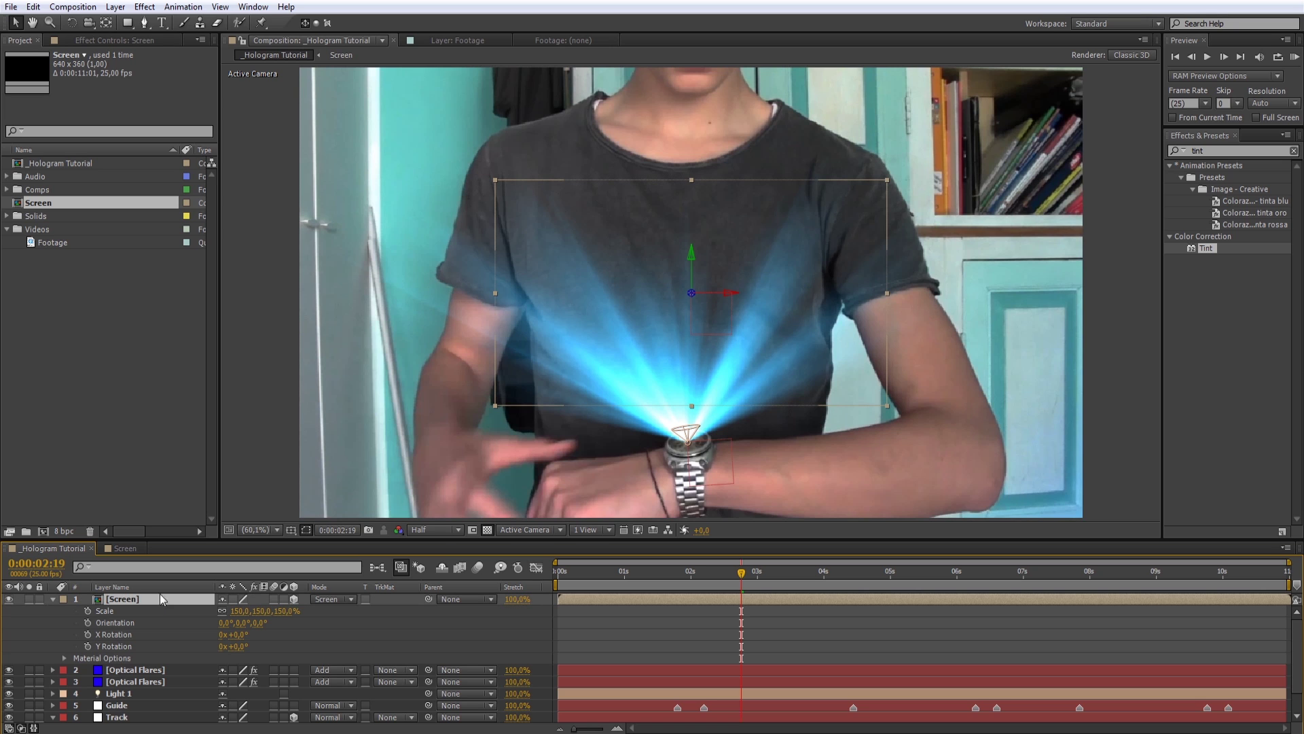
key(a)
key(a)
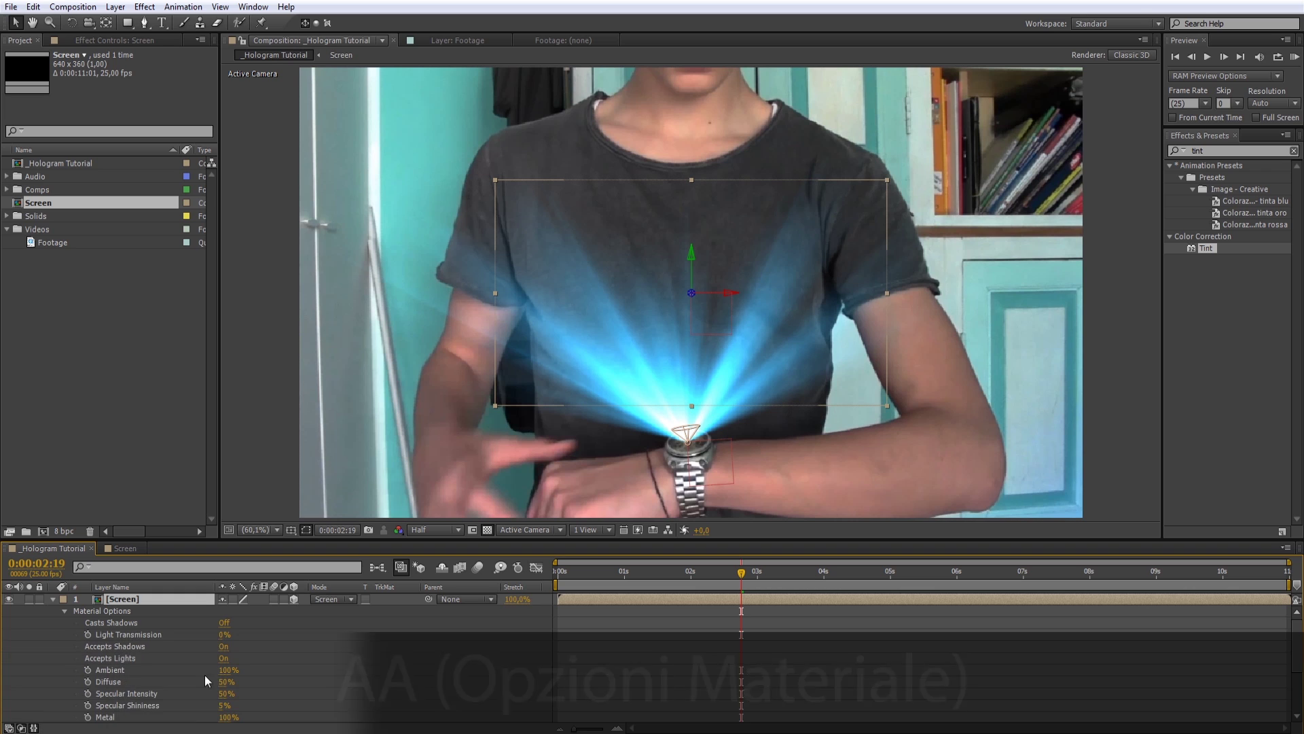
click(115, 646)
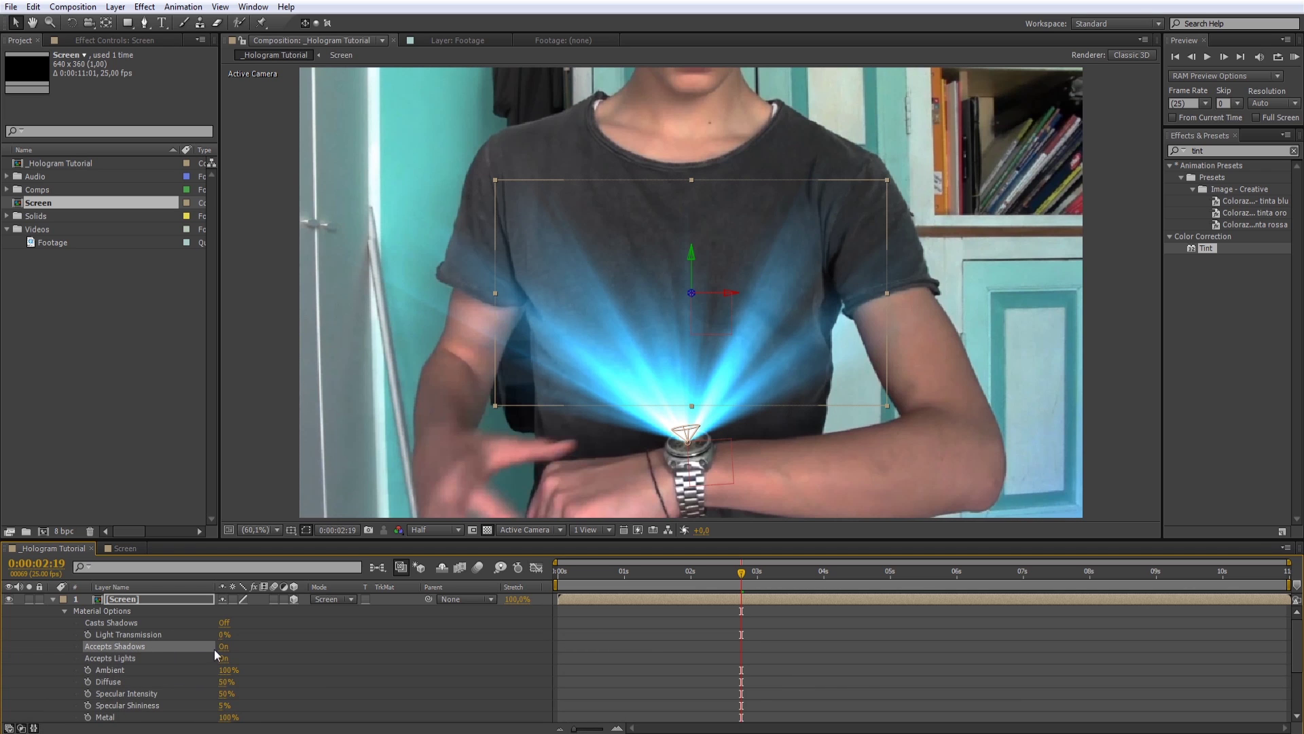
click(231, 646)
click(228, 647)
click(139, 657)
click(224, 657)
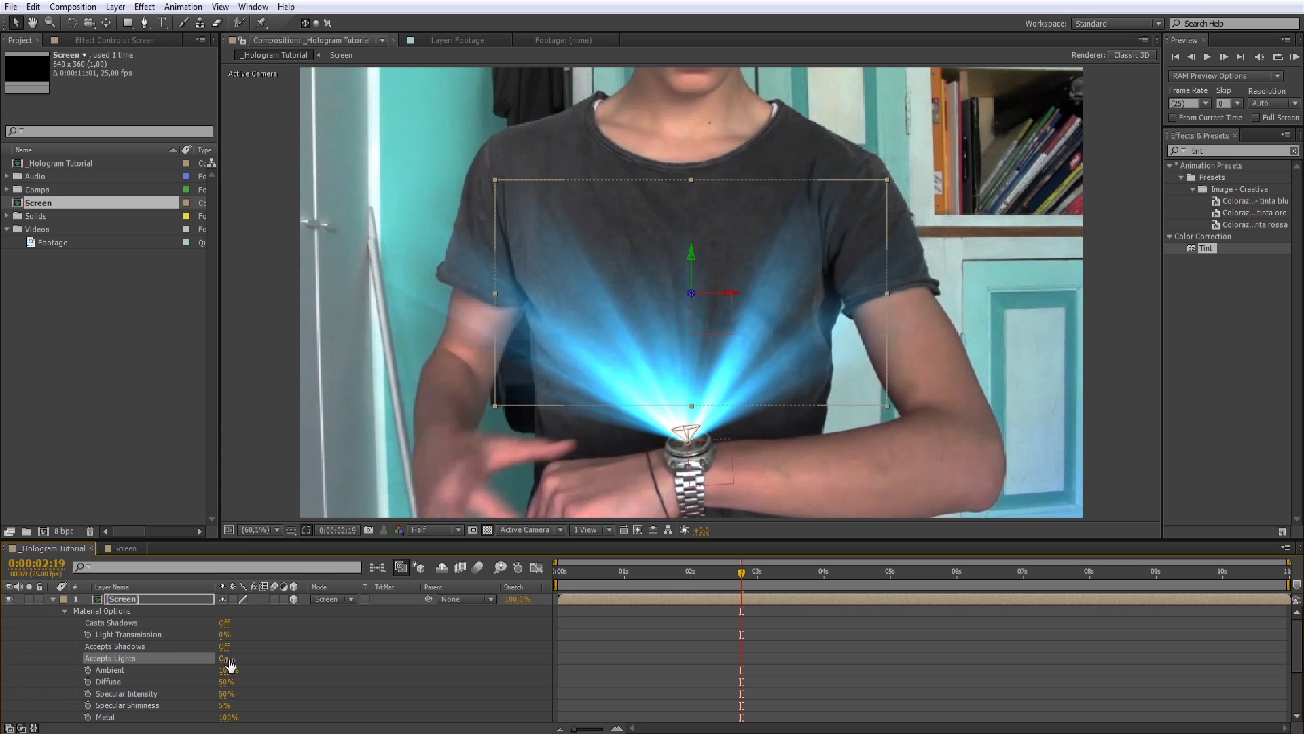
click(54, 600)
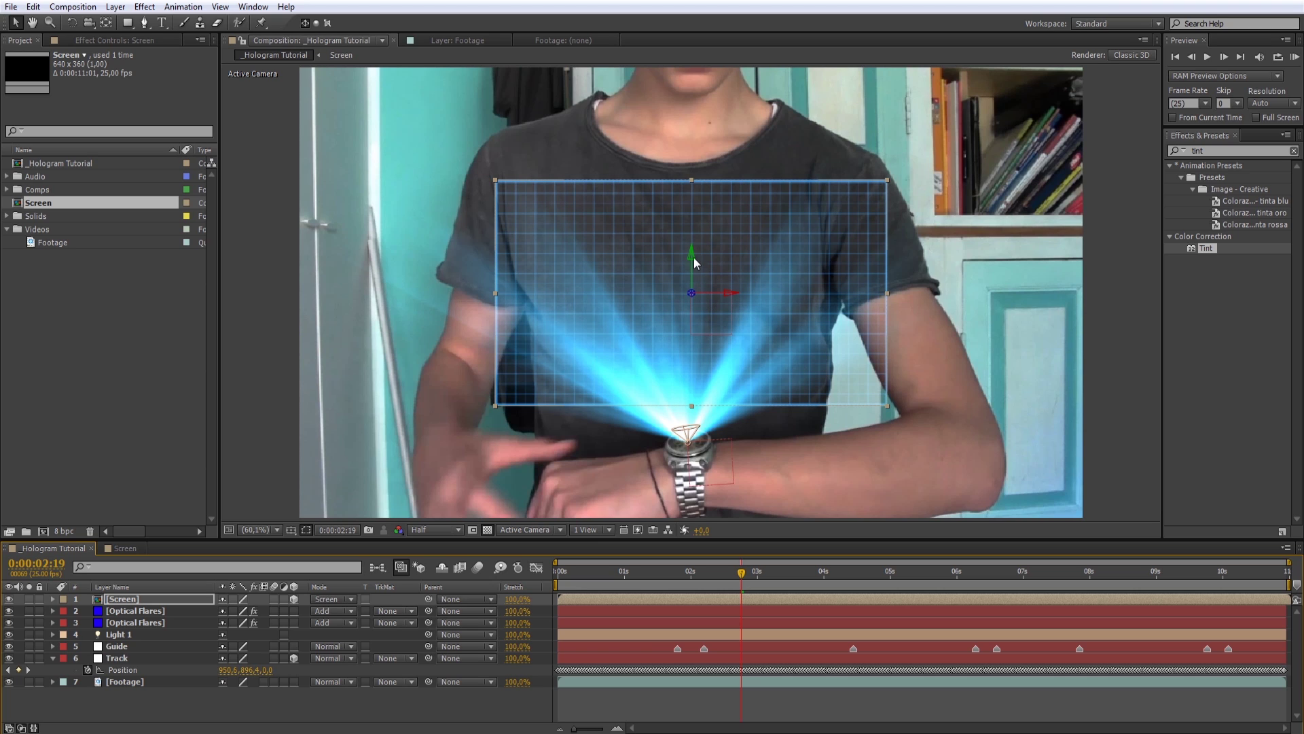
Step: Link the Screen layer's Position to Track by expression and raise its Anchor Point Y to about 491
click(171, 598)
key(p)
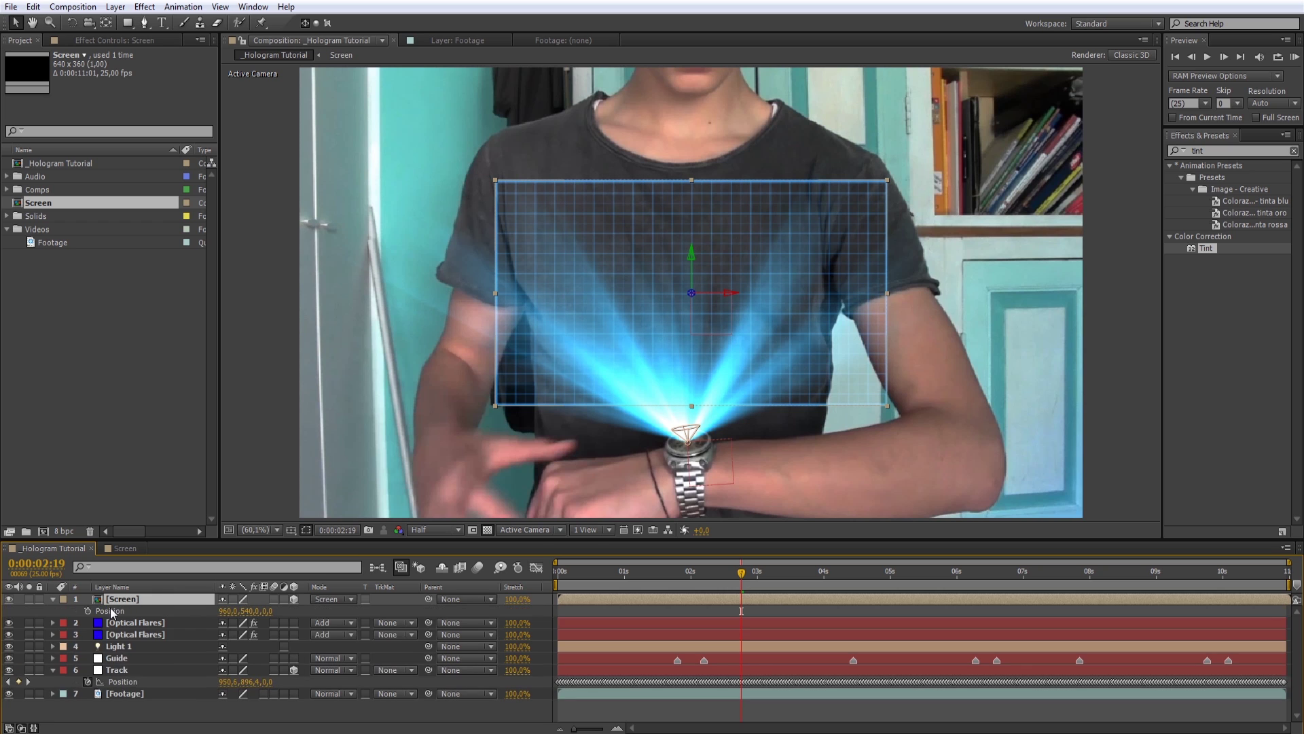
alt+click(87, 610)
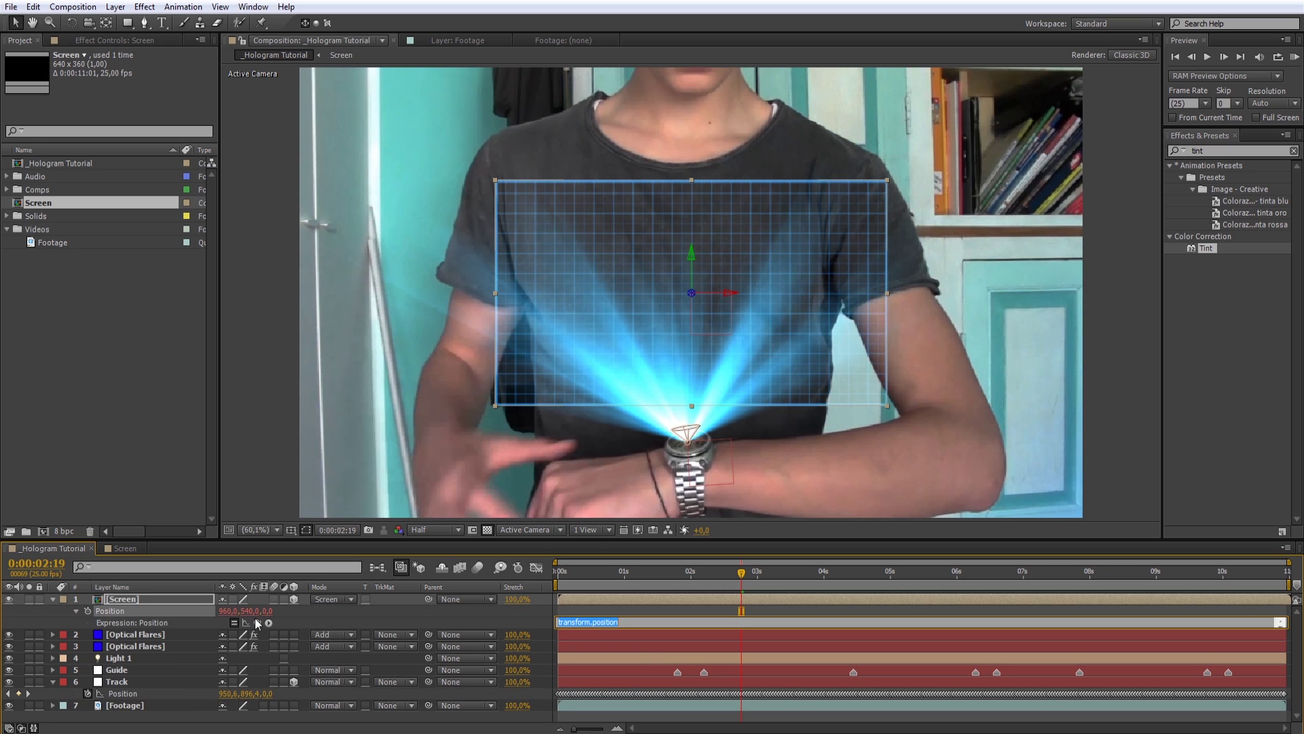
drag(257, 623, 154, 693)
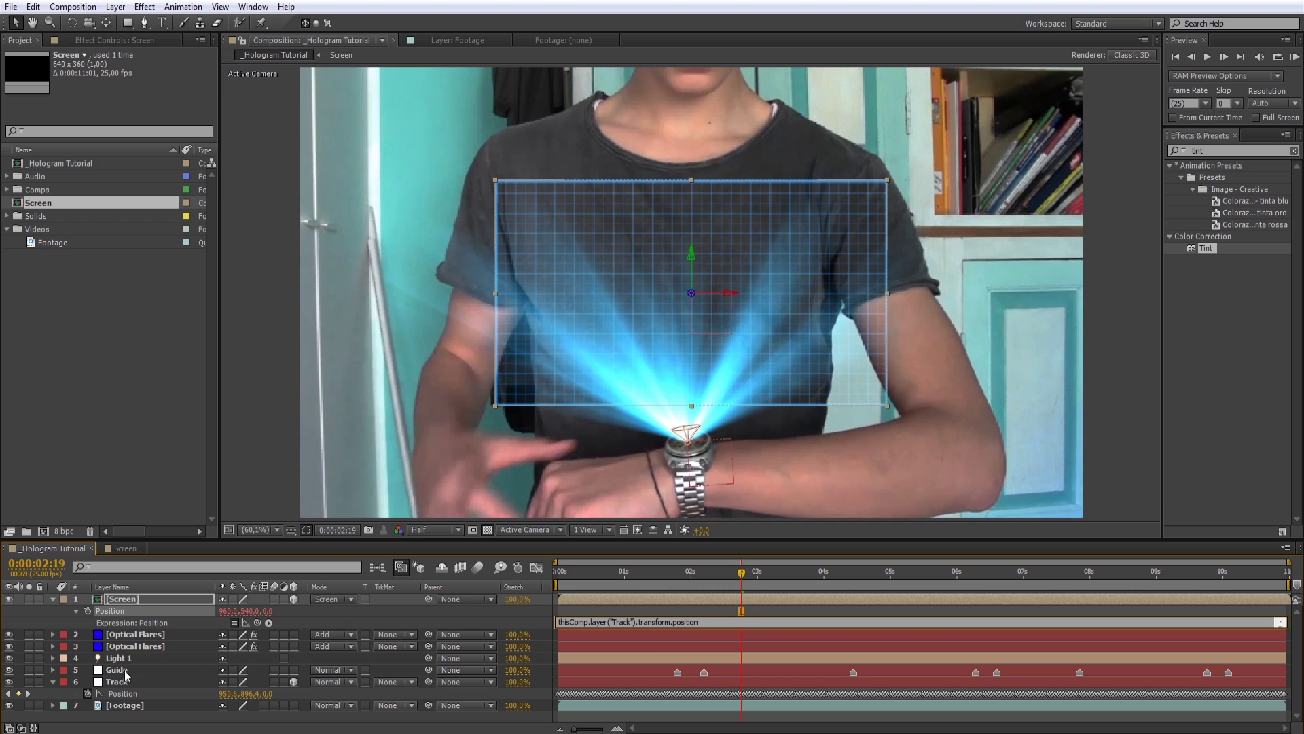
click(156, 602)
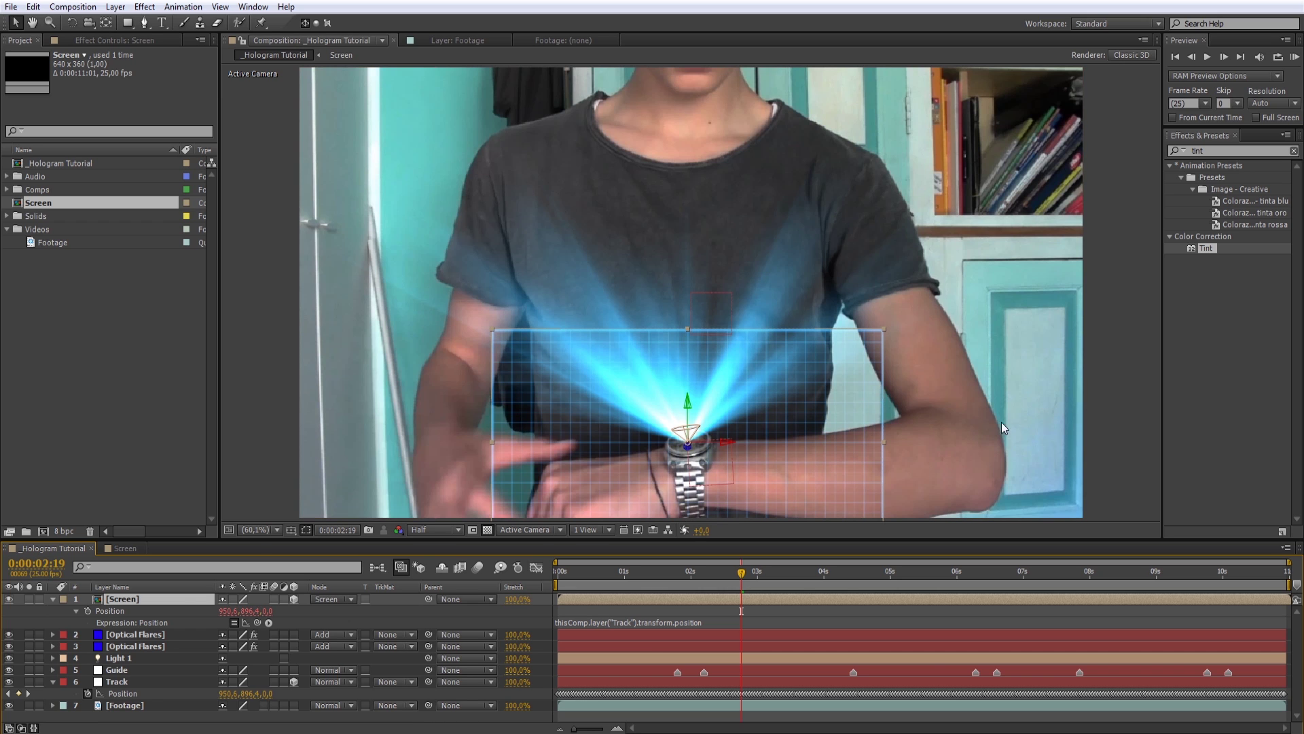
key(a)
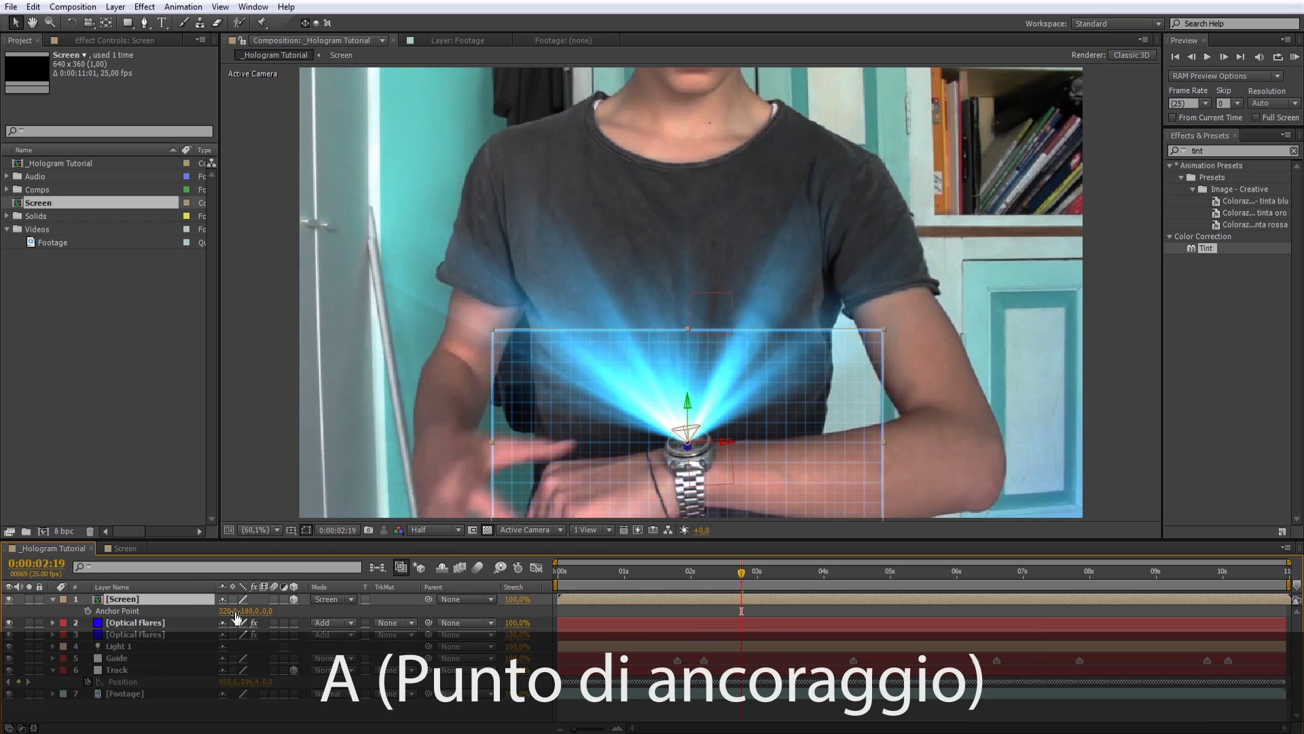
mouse_move(253, 612)
mouse_down()
mouse_move(519, 553)
mouse_move(534, 561)
mouse_up()
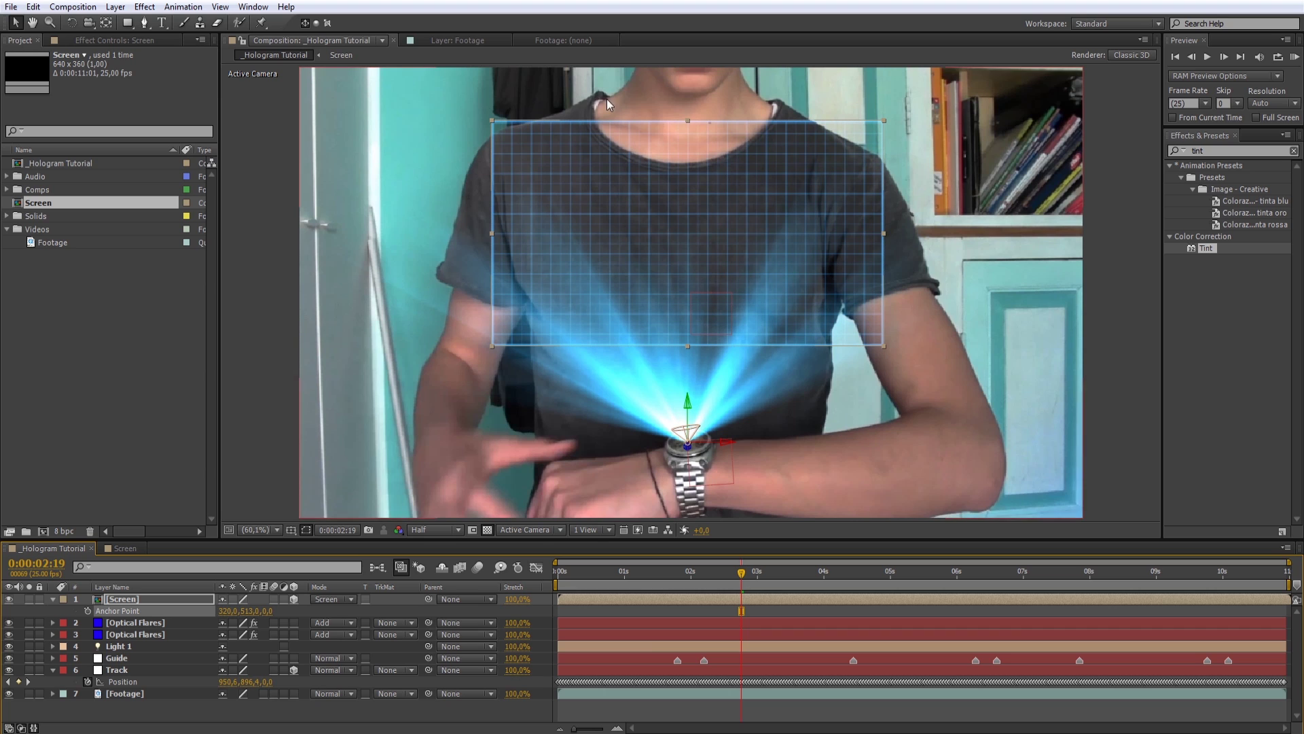
Step: Apply Optics Compensation to the Screen layer with Field Of View 40
click(1218, 155)
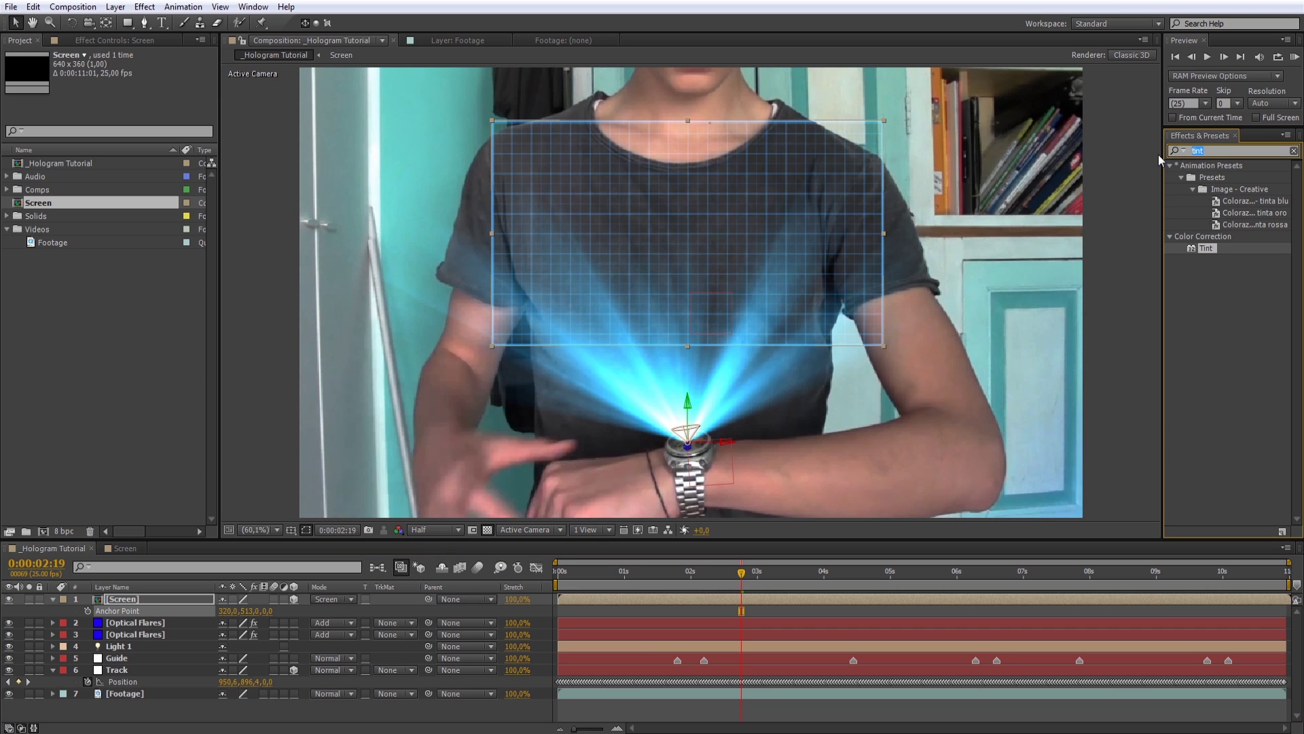
text(opti)
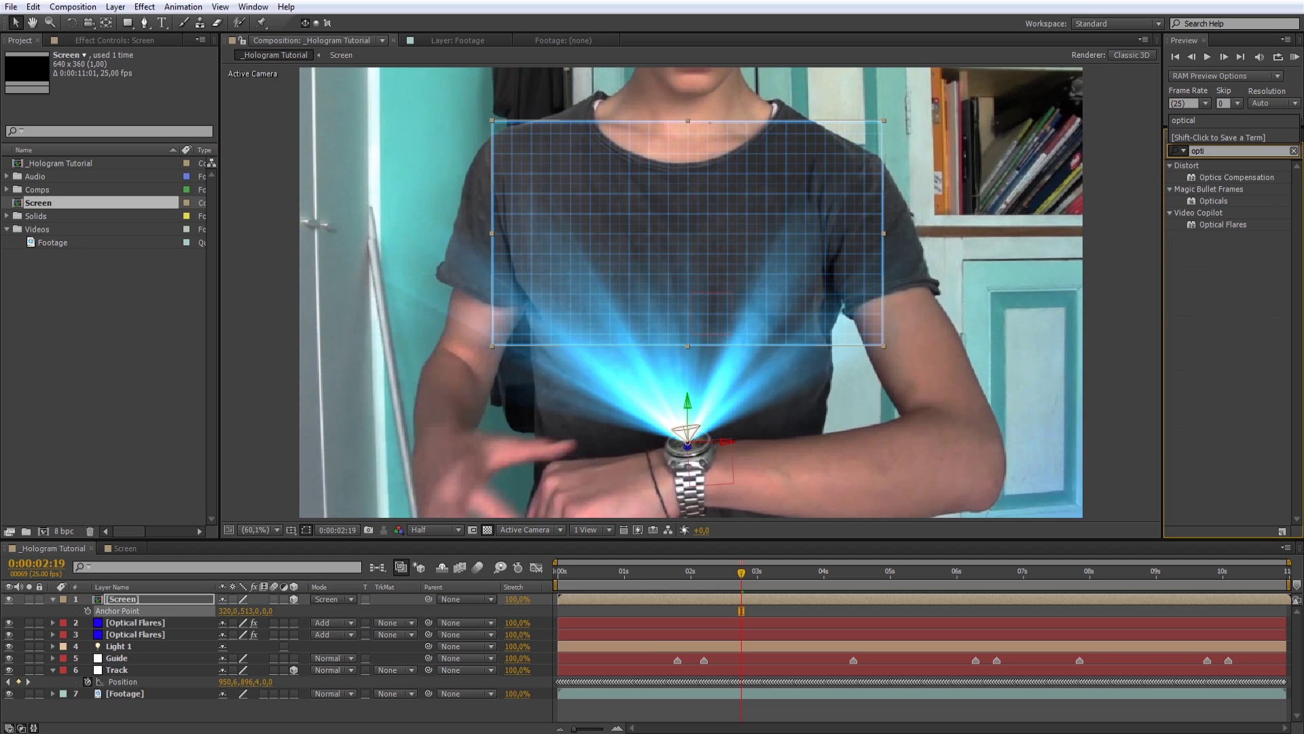
drag(1246, 178, 660, 287)
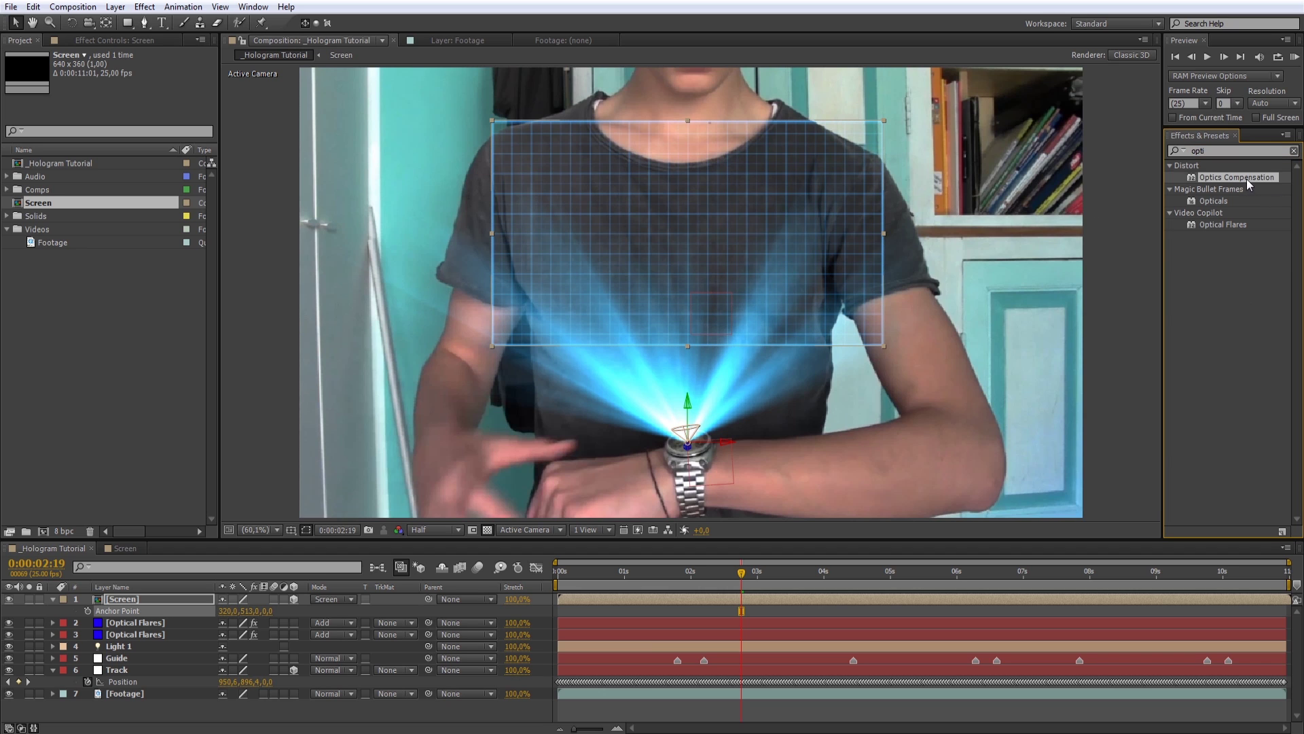
click(129, 80)
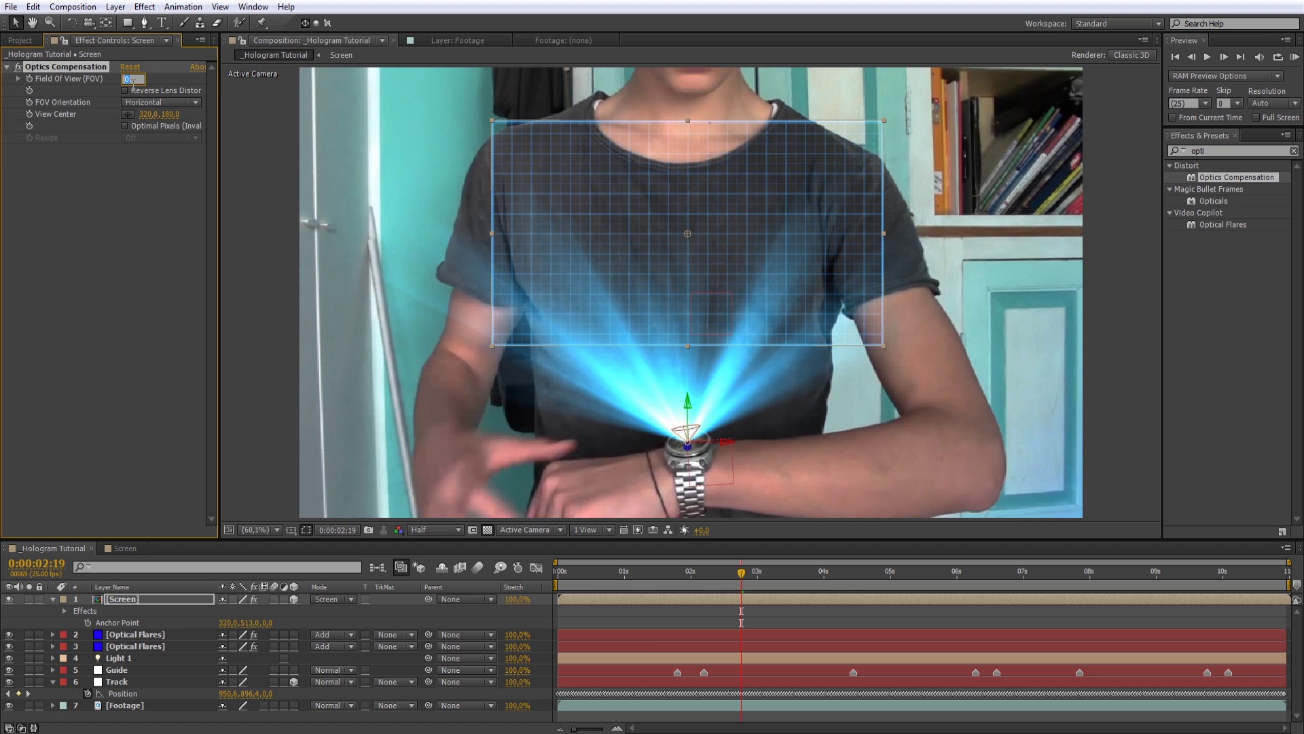
text(40)
key(Return)
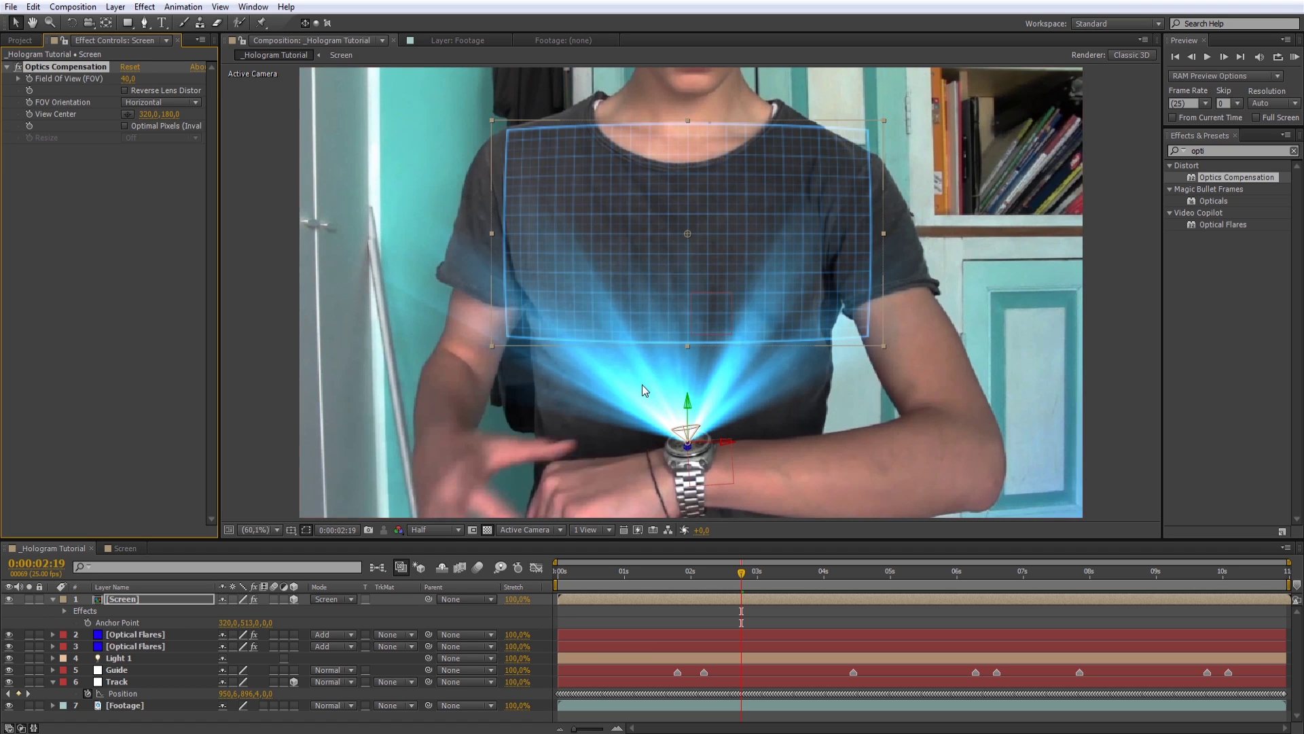
Step: Scrub the timeline to check tracking and nudge the Screen anchor point to lift the grid higher
click(152, 596)
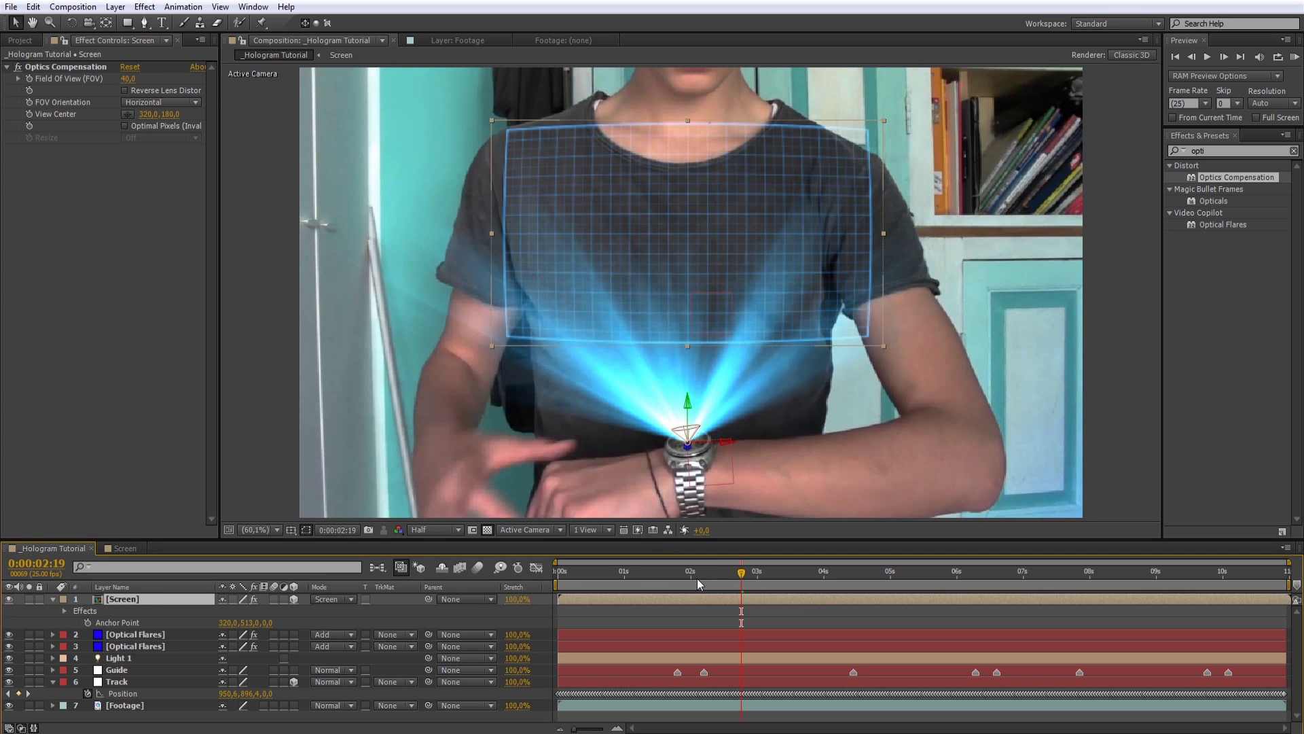
mouse_move(741, 574)
mouse_down()
mouse_move(720, 574)
mouse_move(1080, 576)
mouse_up()
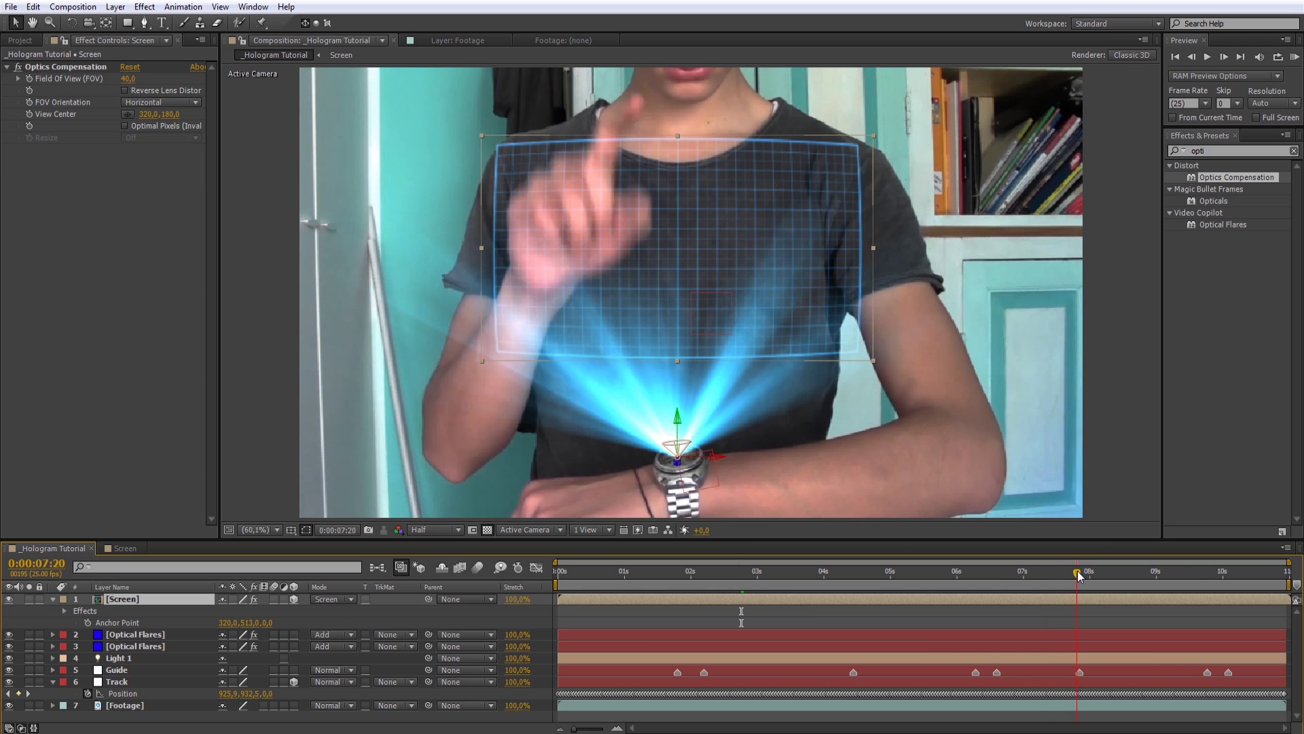
drag(1080, 576, 1081, 577)
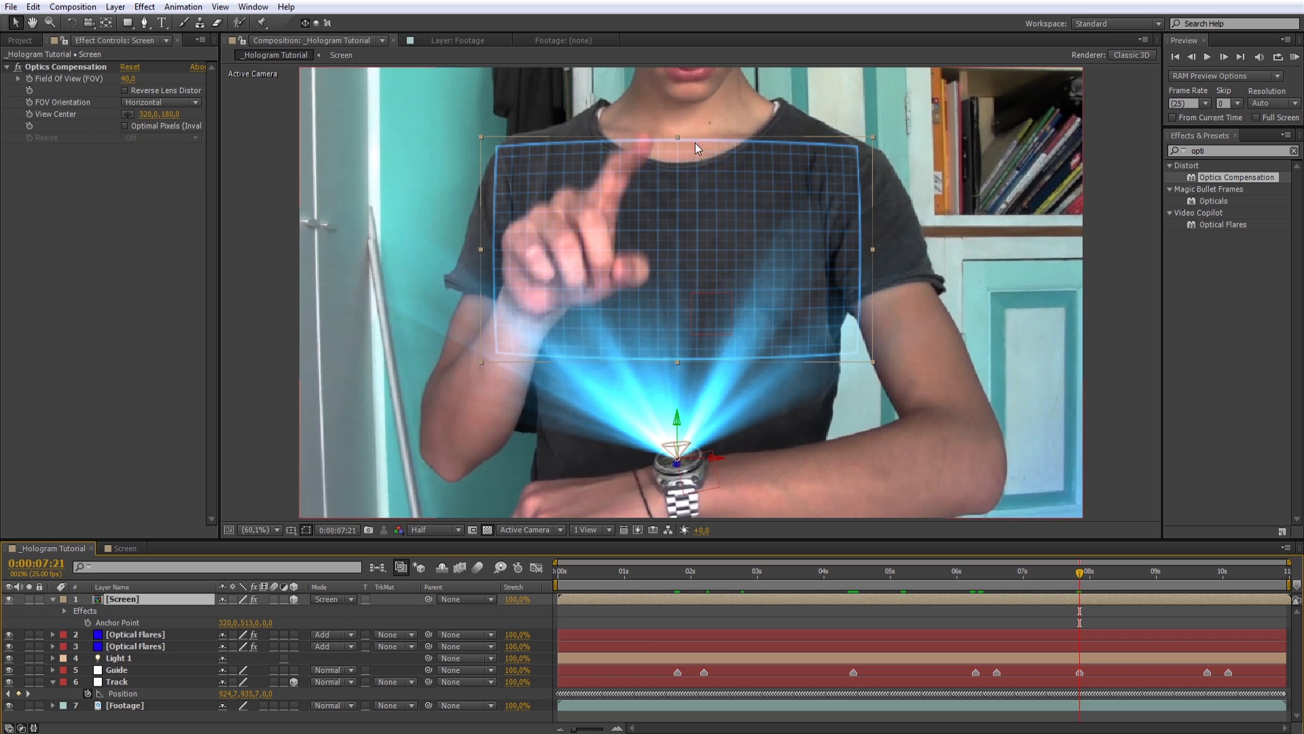
drag(253, 623, 279, 618)
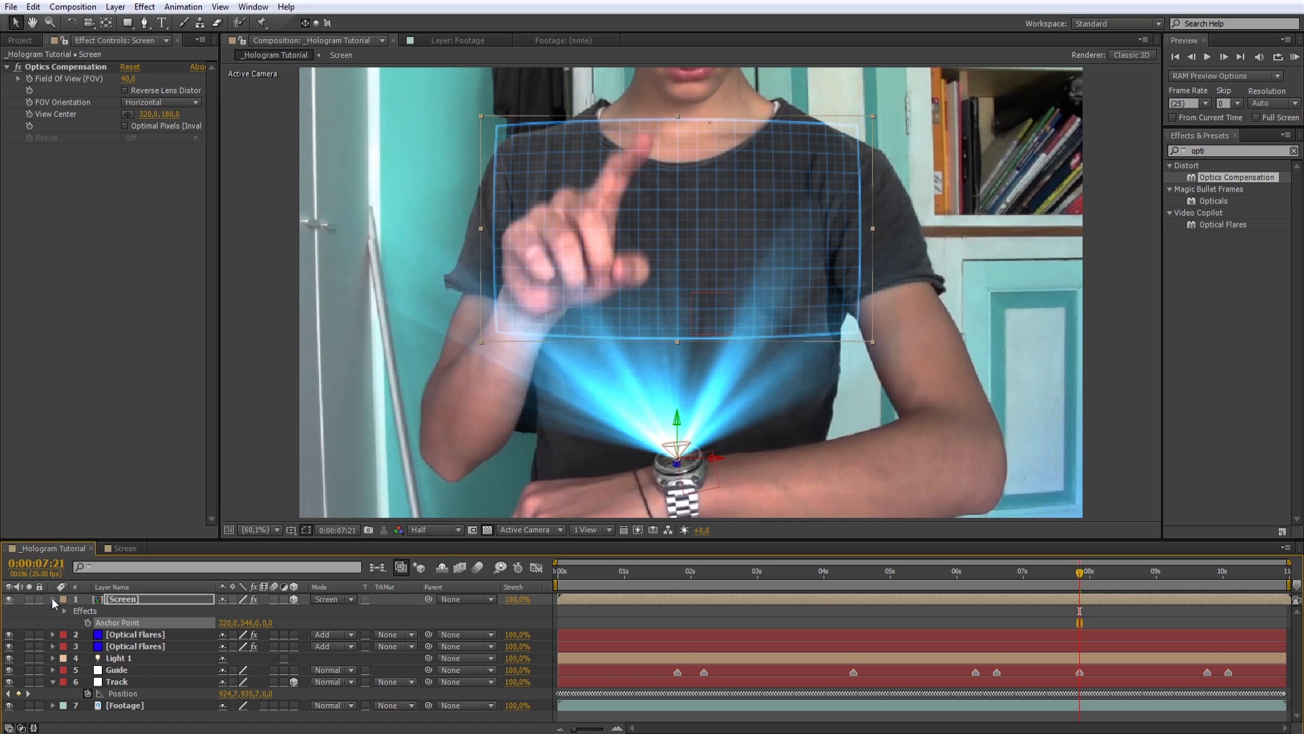
click(52, 599)
click(160, 690)
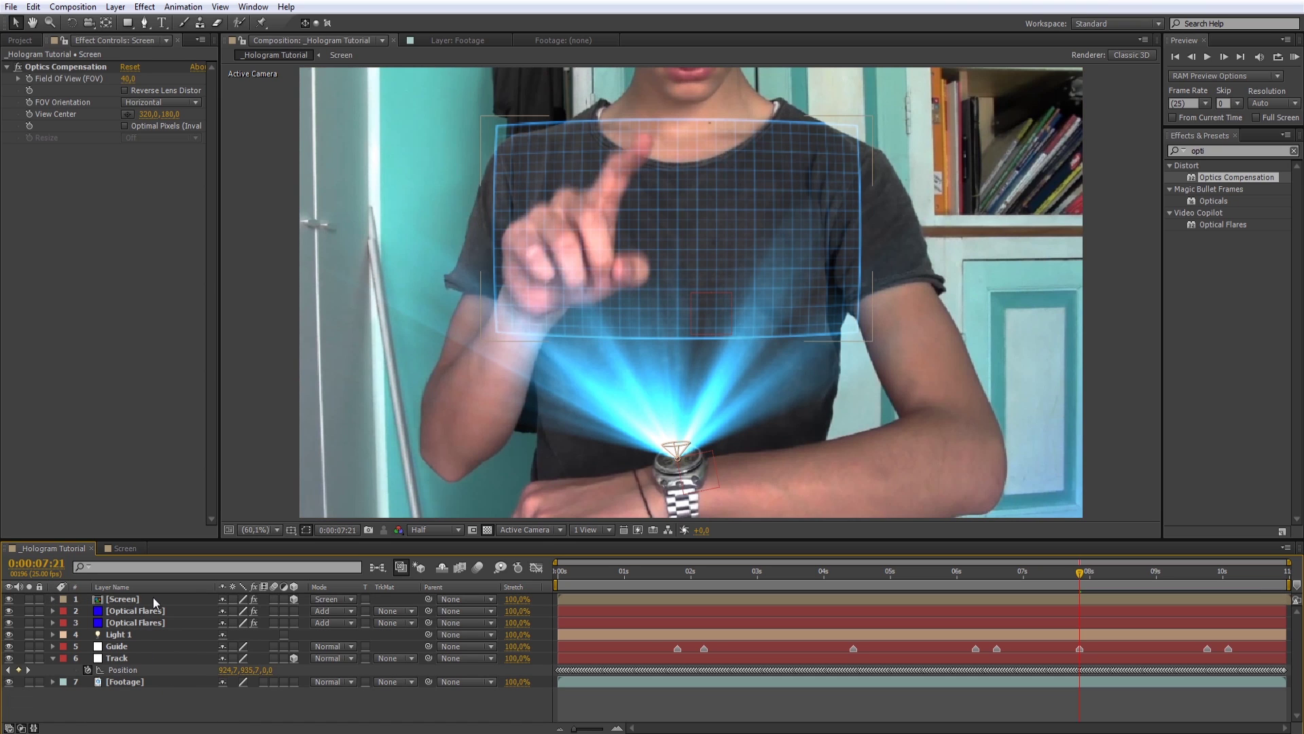
click(153, 597)
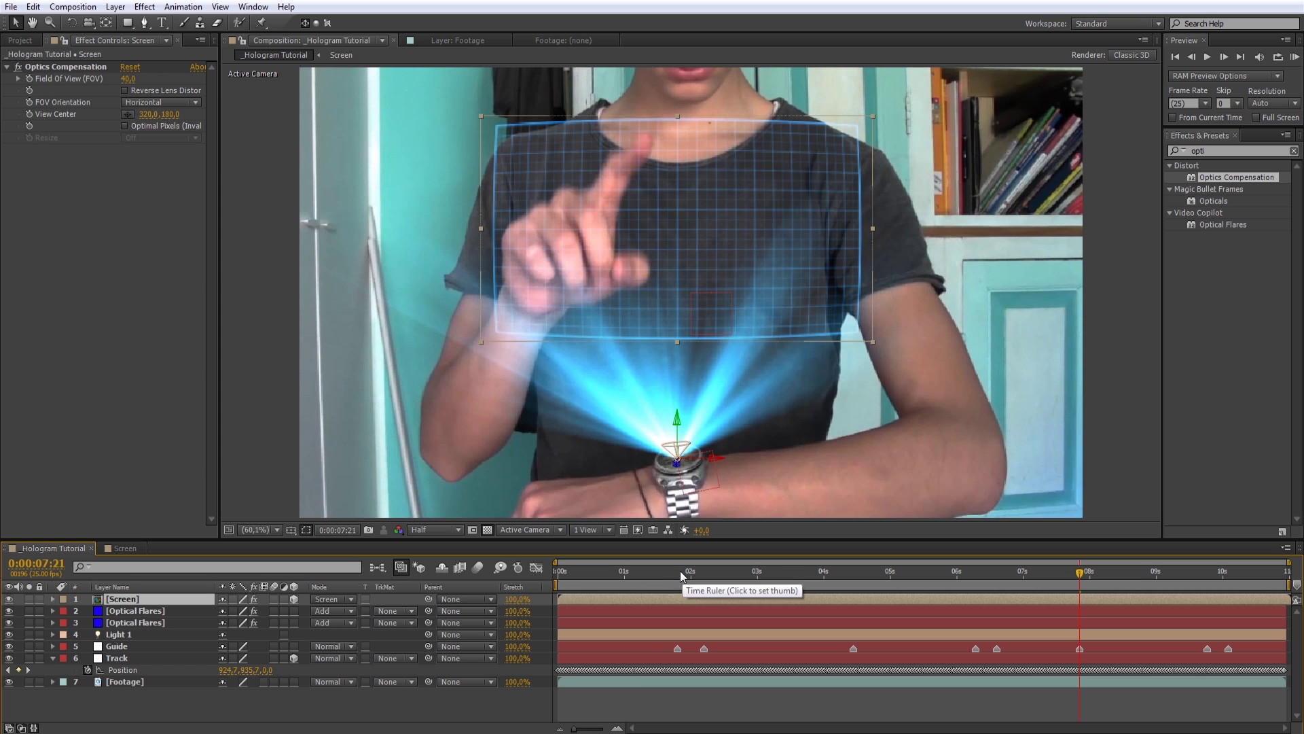
drag(679, 571, 676, 573)
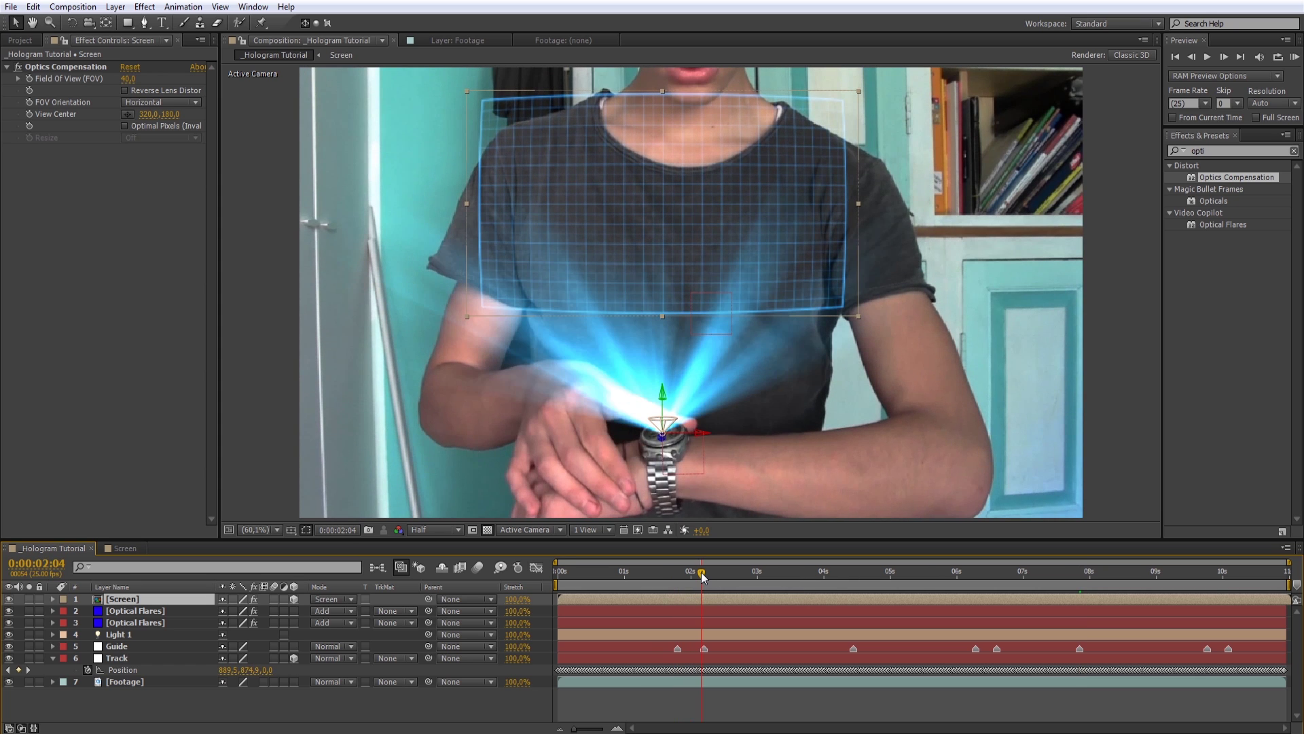
drag(702, 572, 705, 572)
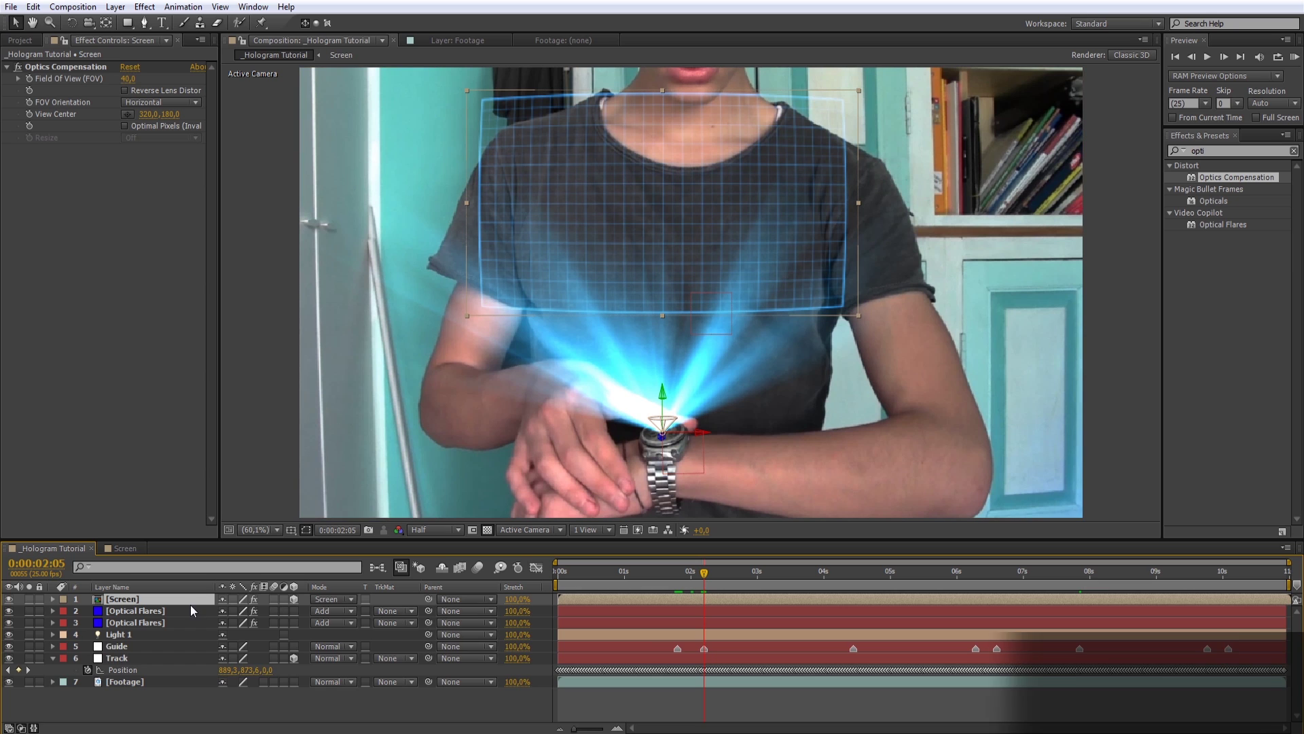
Step: Keyframe X Rotation and Opacity at 0°/100% on 2:02 and 16°/0% on 1:20
key(r)
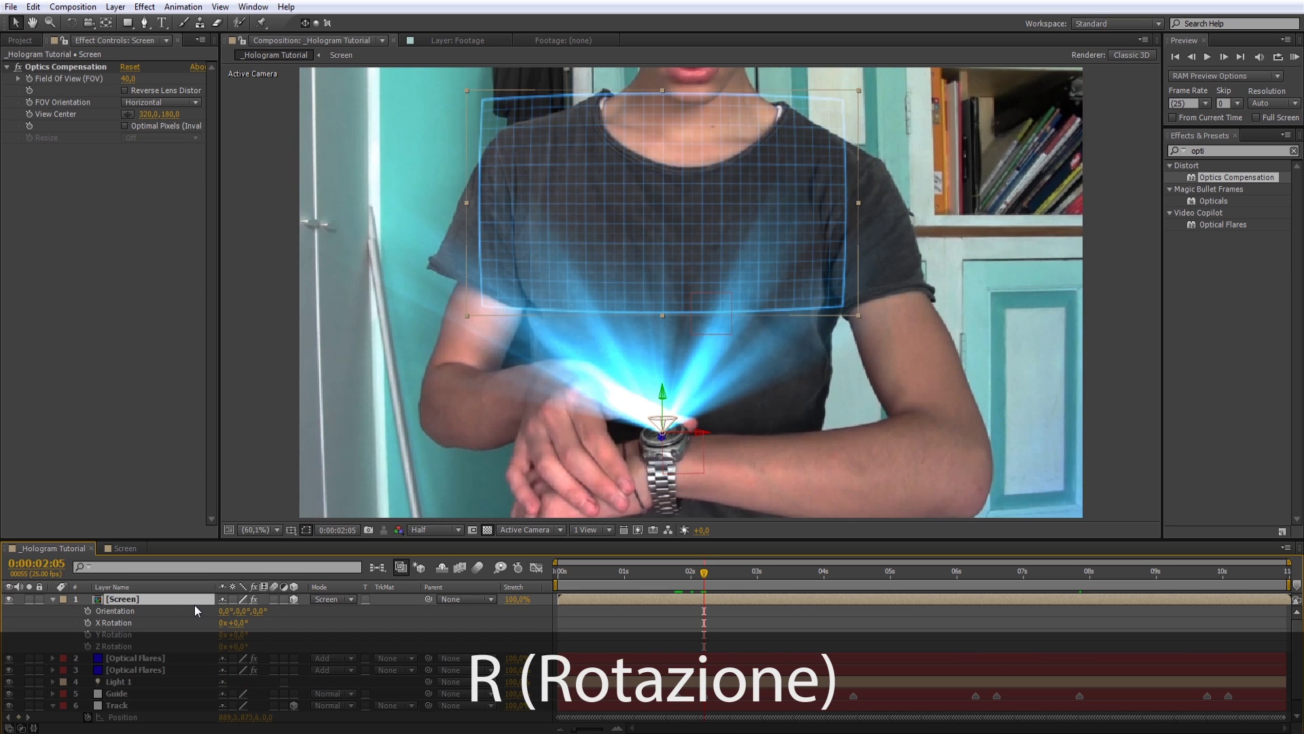
key(shift+t)
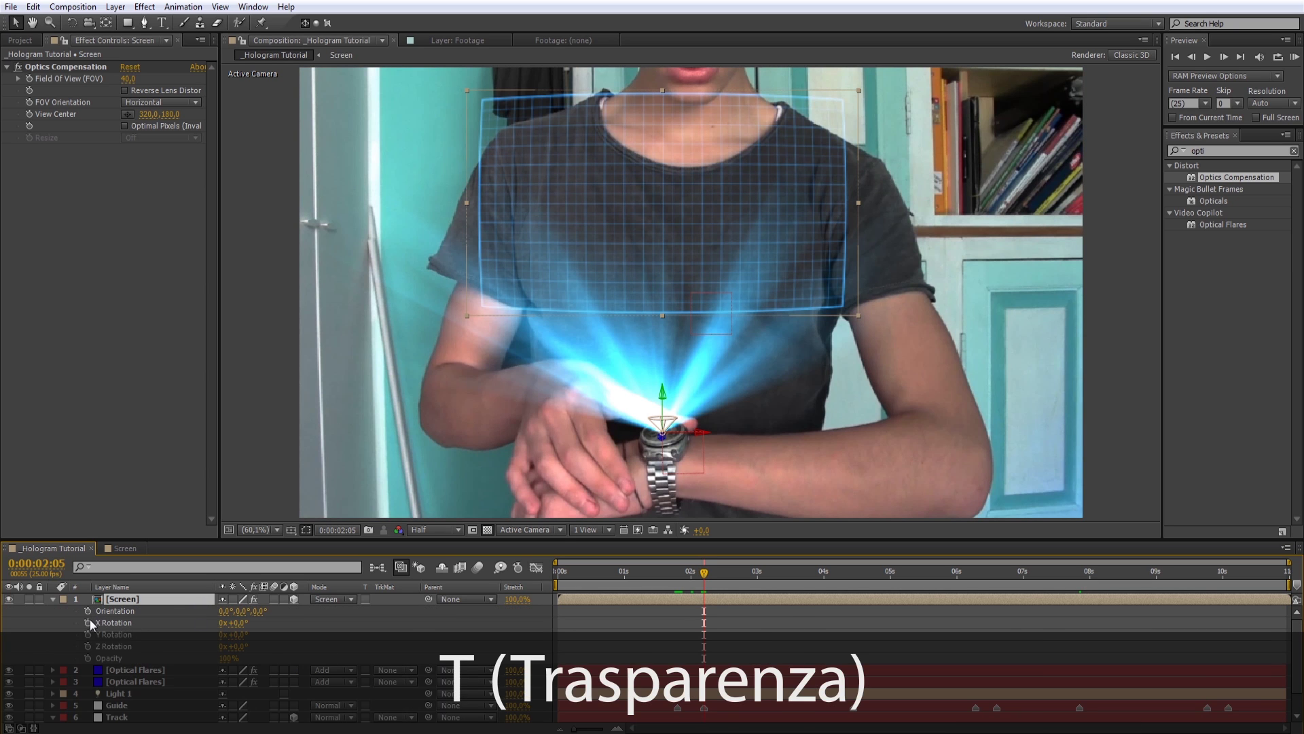
click(88, 622)
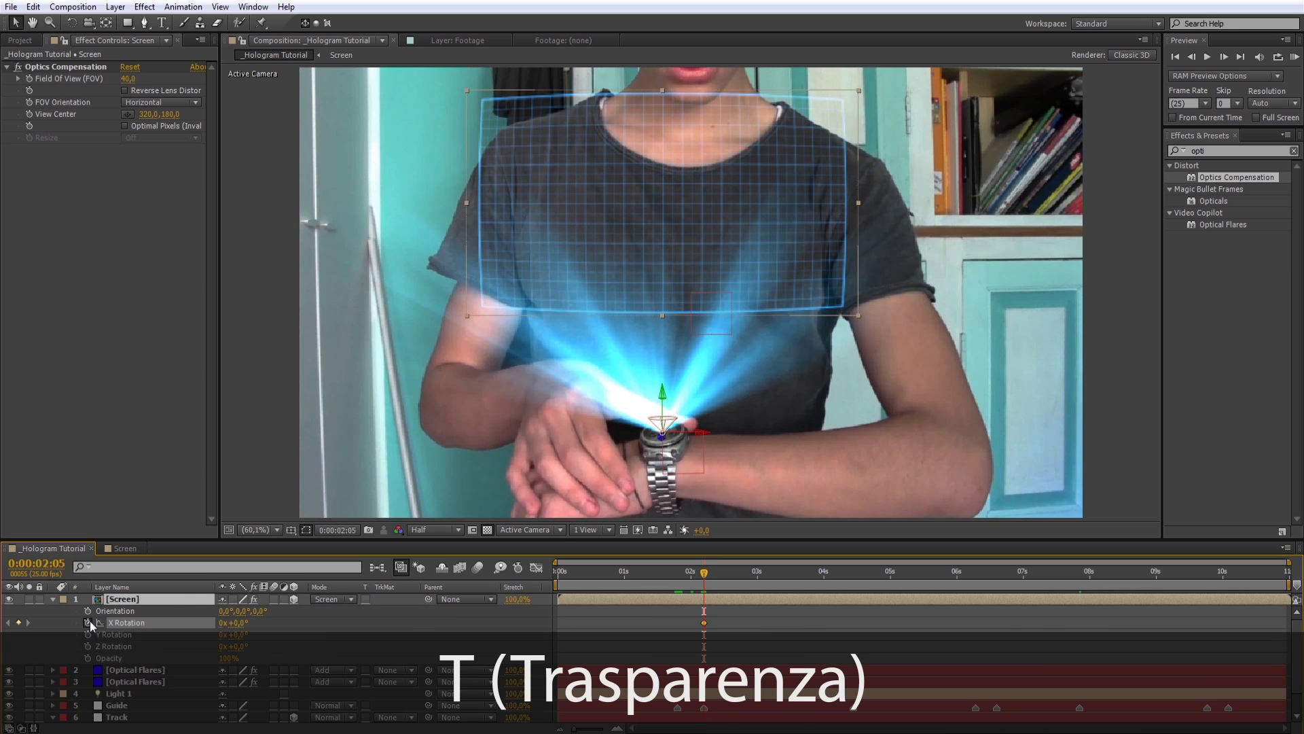
click(88, 658)
click(682, 573)
drag(682, 573, 679, 569)
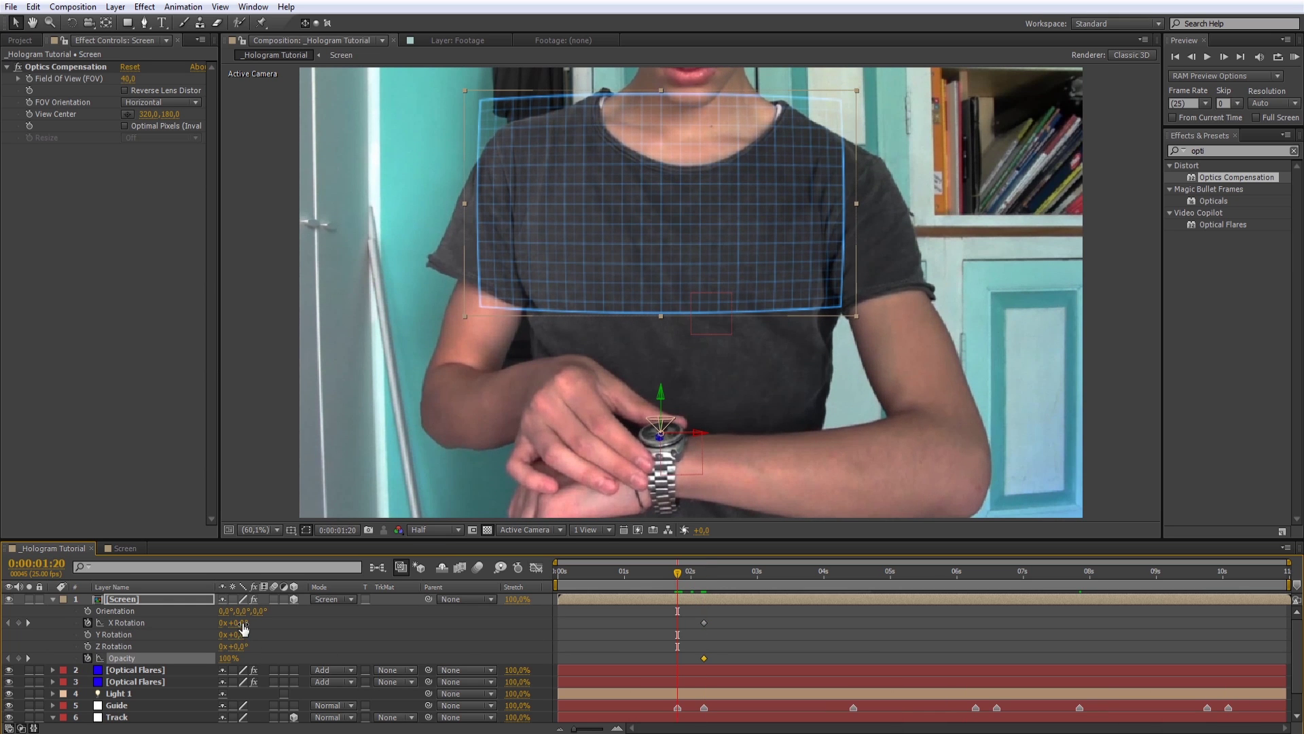
mouse_move(238, 622)
mouse_down()
mouse_move(257, 622)
mouse_move(132, 658)
mouse_up()
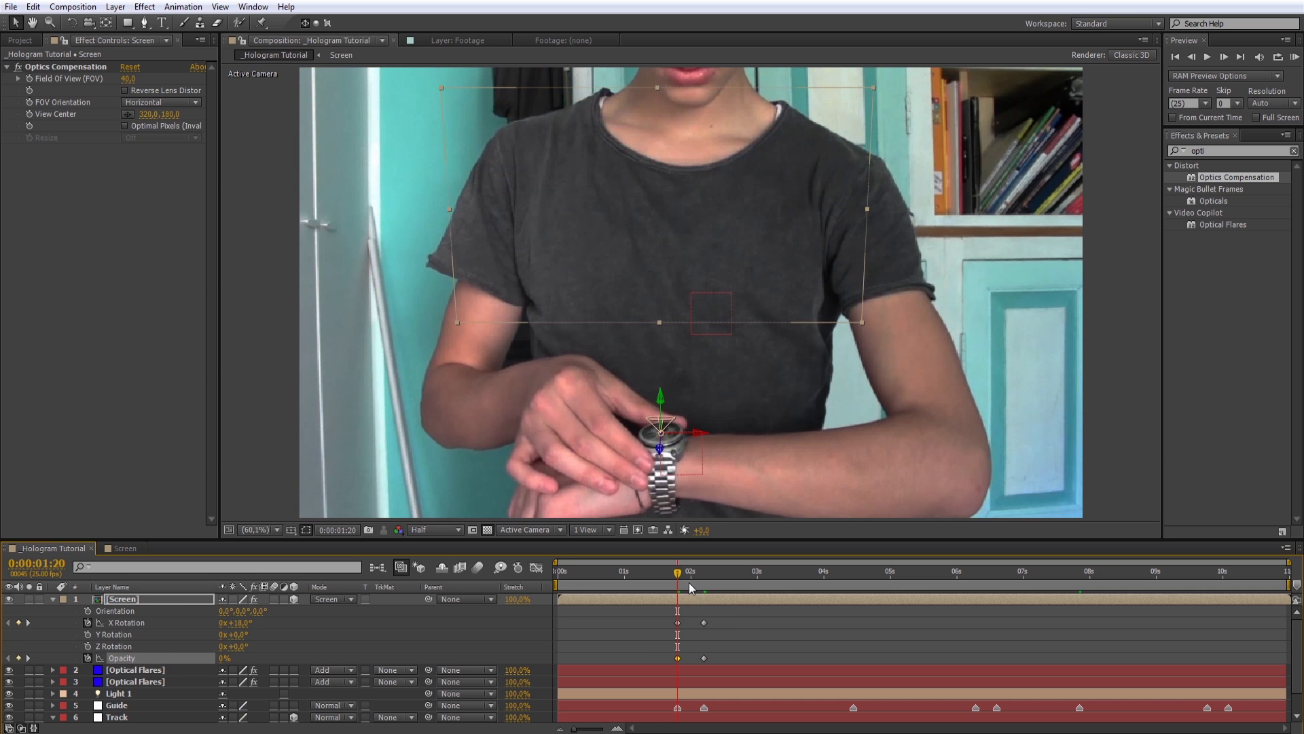
Step: Hold 0°/100% at 9:19, then tilt to 25° and fade to 0% Opacity at 10:02
drag(678, 574, 1205, 572)
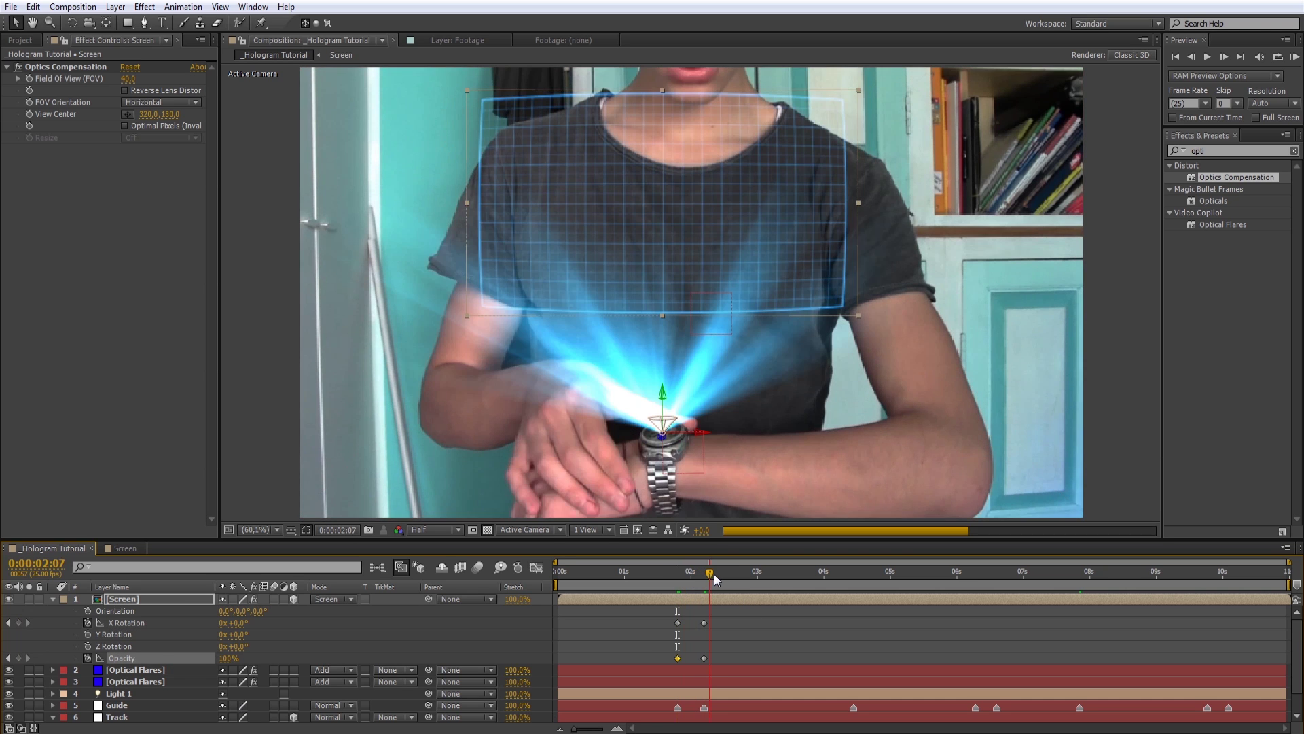
click(18, 623)
click(19, 658)
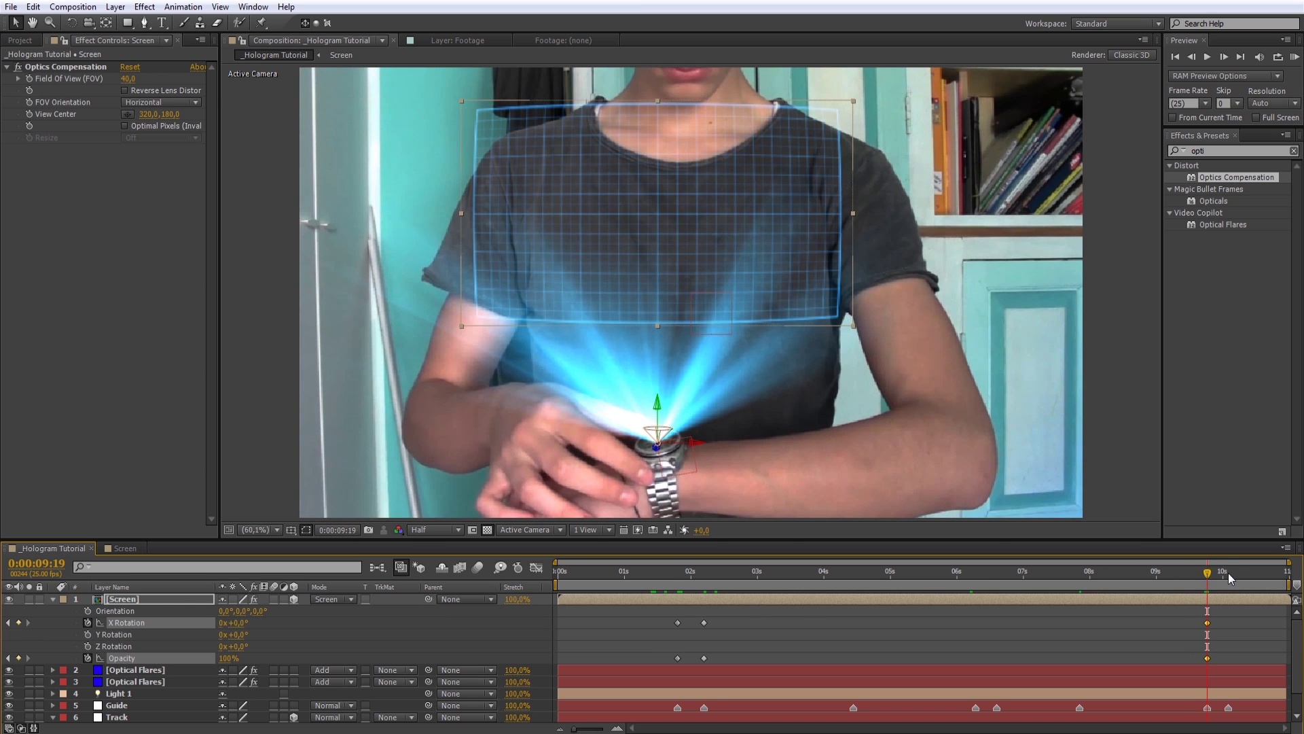
click(1230, 576)
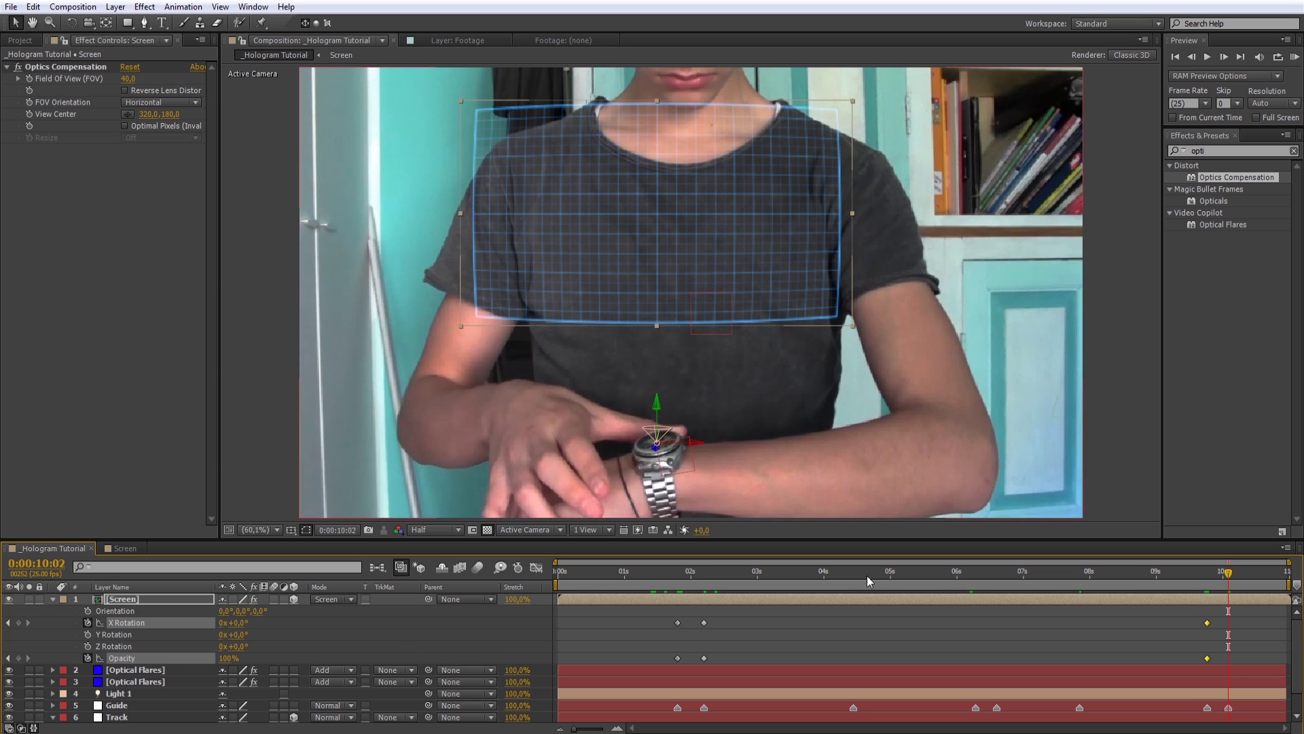
drag(245, 622, 261, 626)
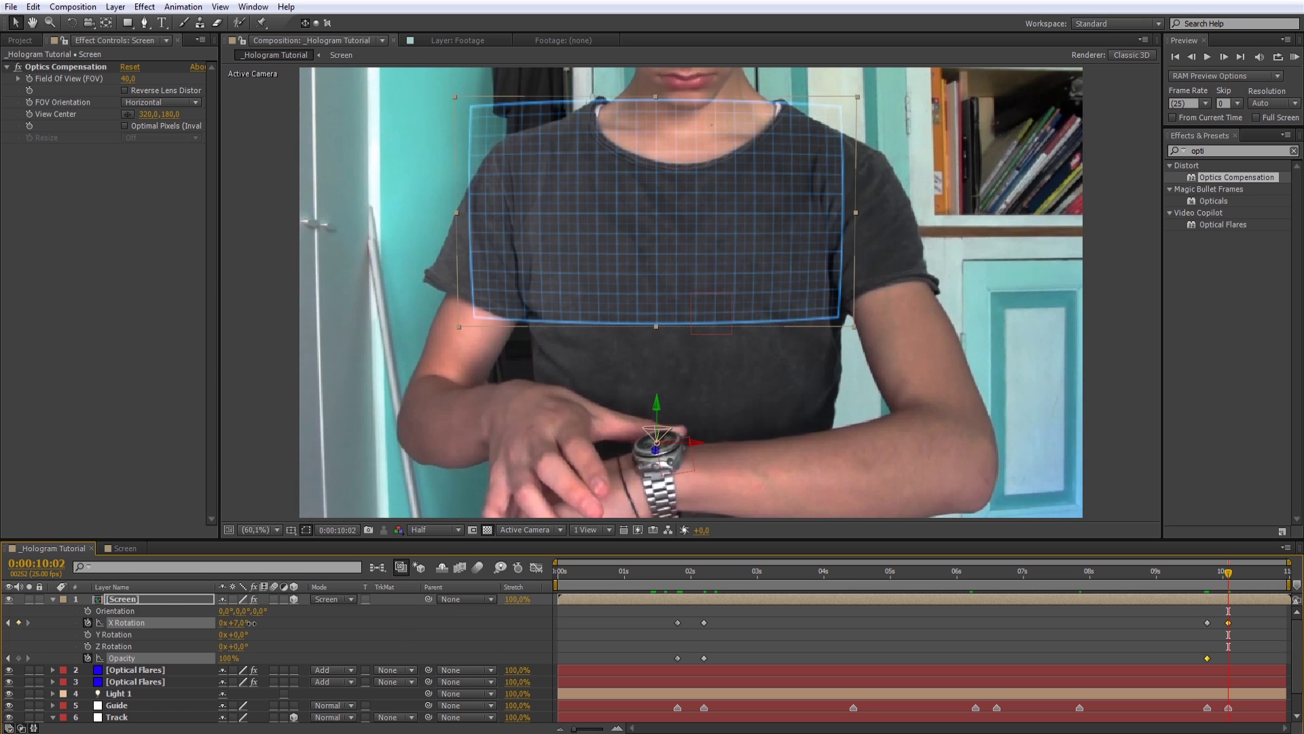
click(229, 658)
text(0)
key(Return)
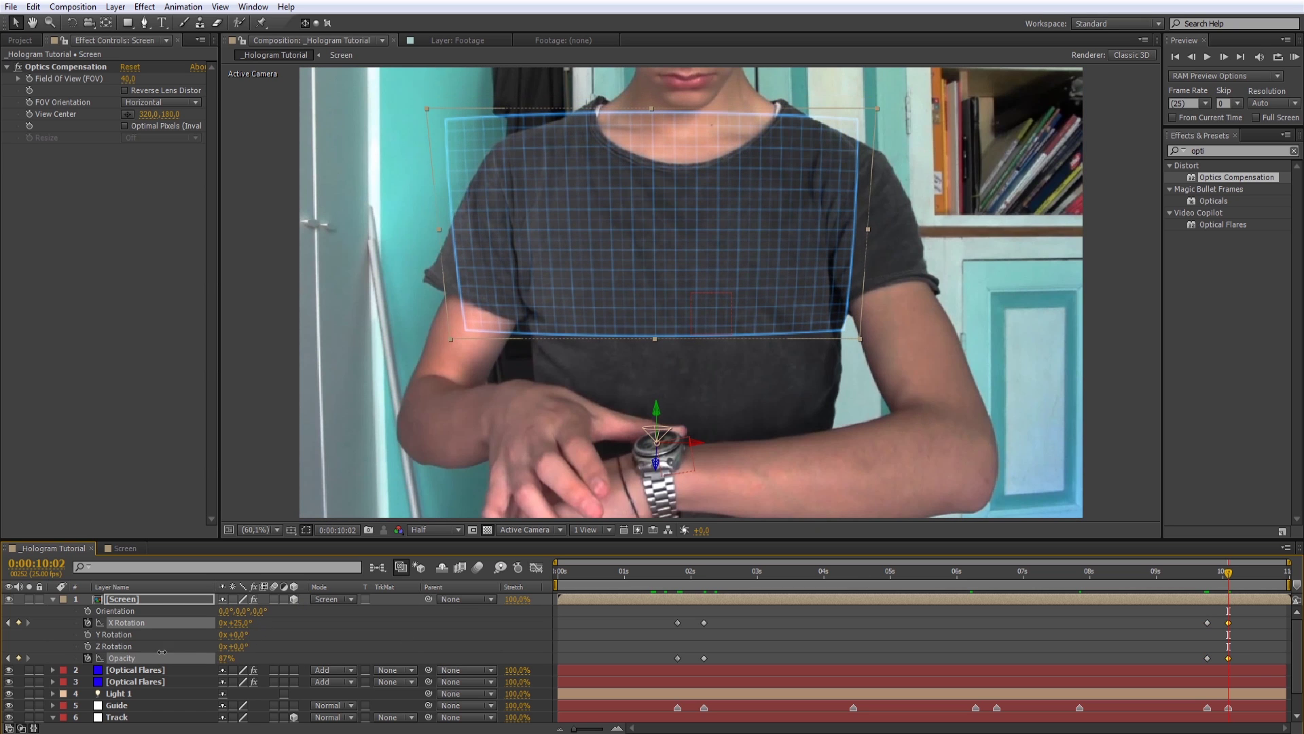
click(100, 659)
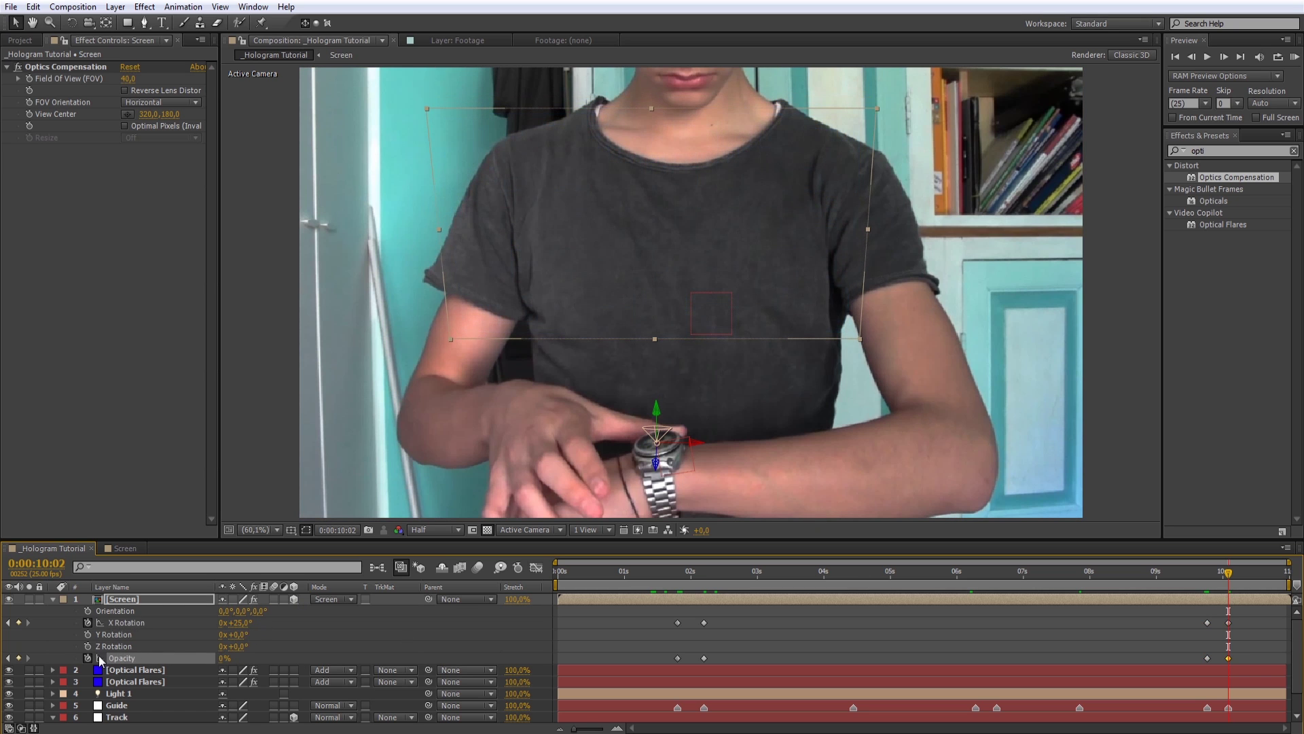
click(52, 599)
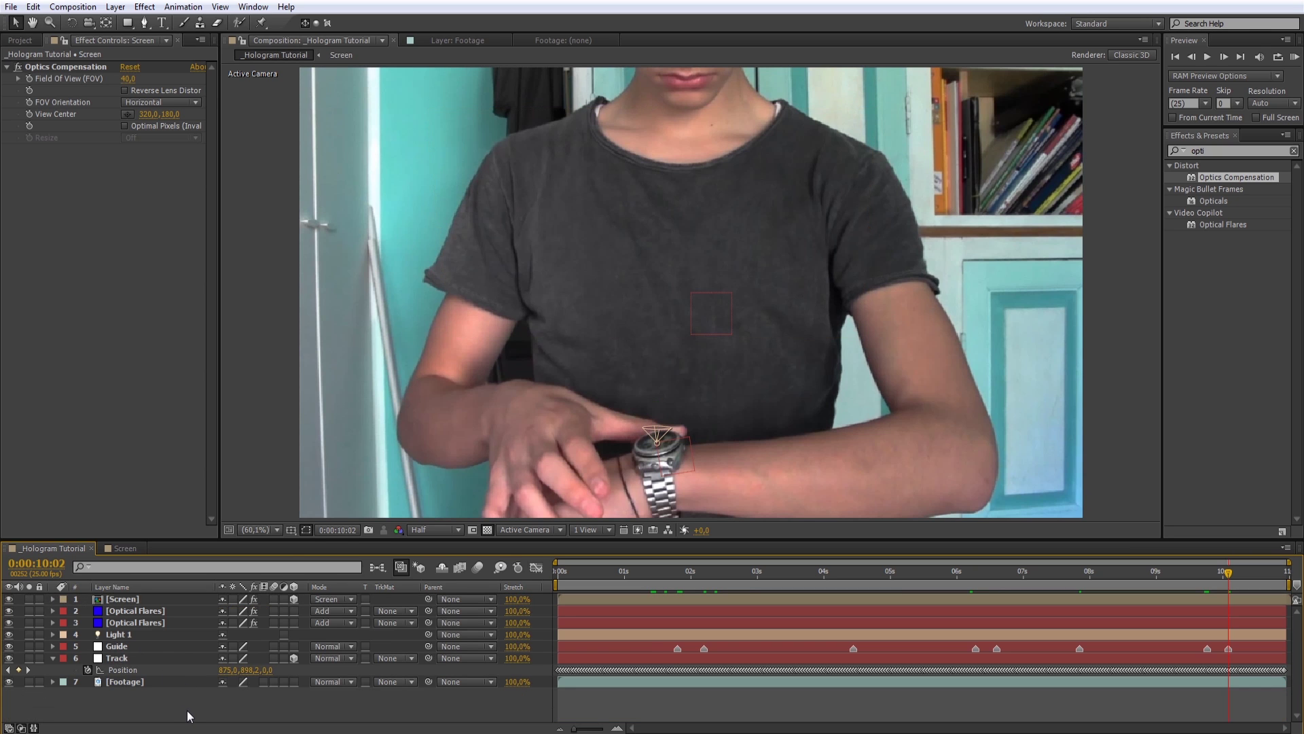
Step: Preview around 2:13, reset exposure to zero, and lock the viewer to _Hologram Tutorial
drag(701, 573, 727, 572)
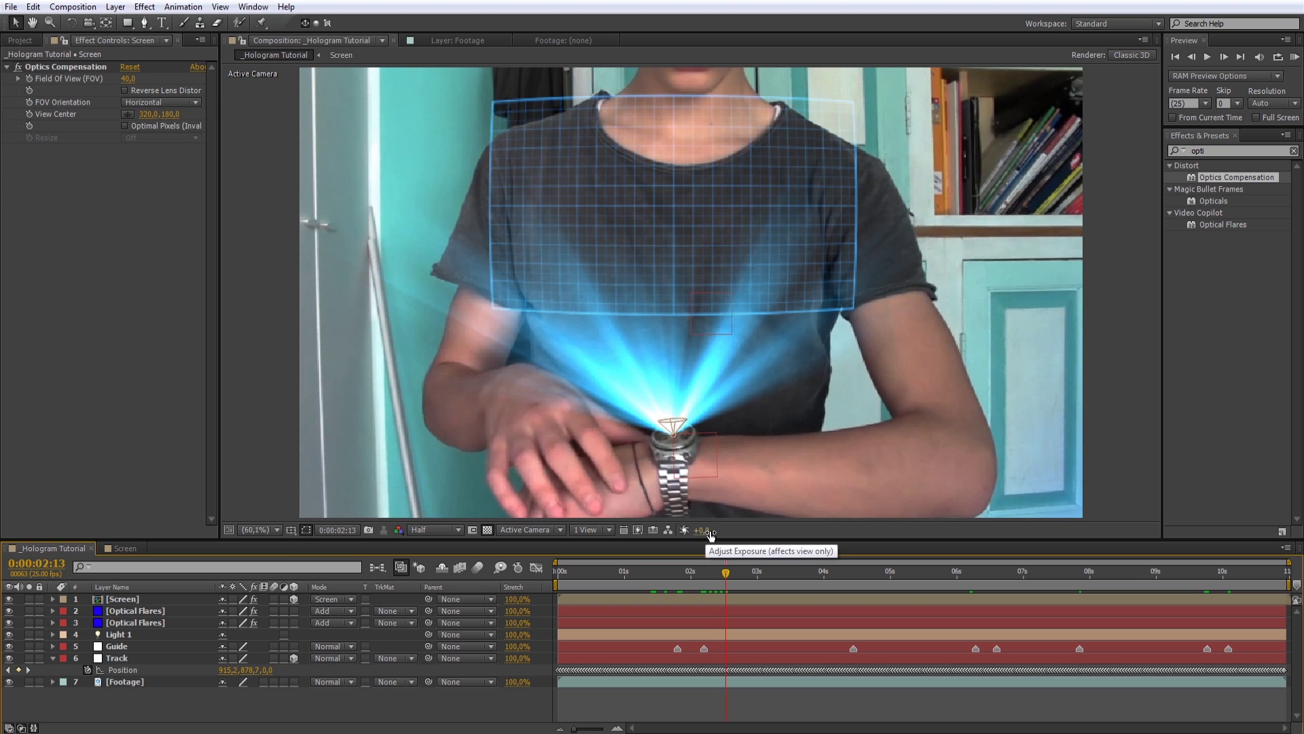
drag(710, 535, 710, 510)
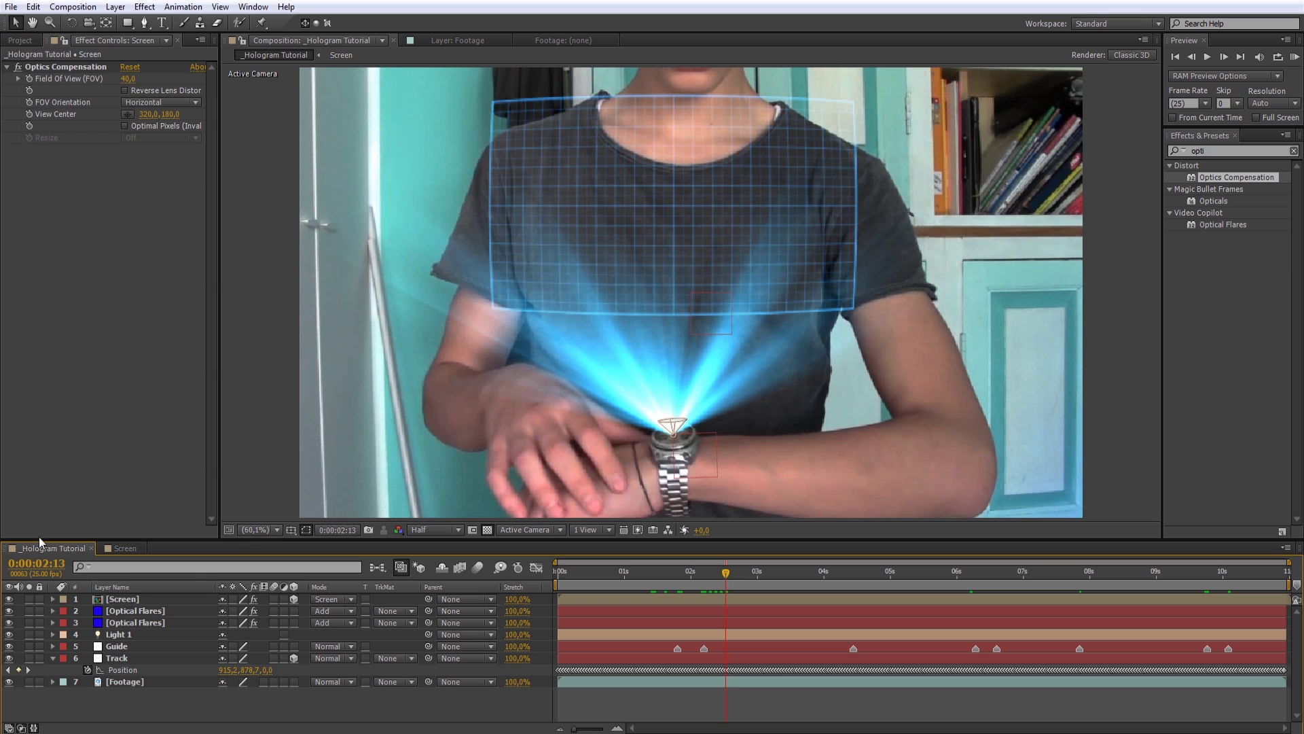
drag(163, 697, 145, 704)
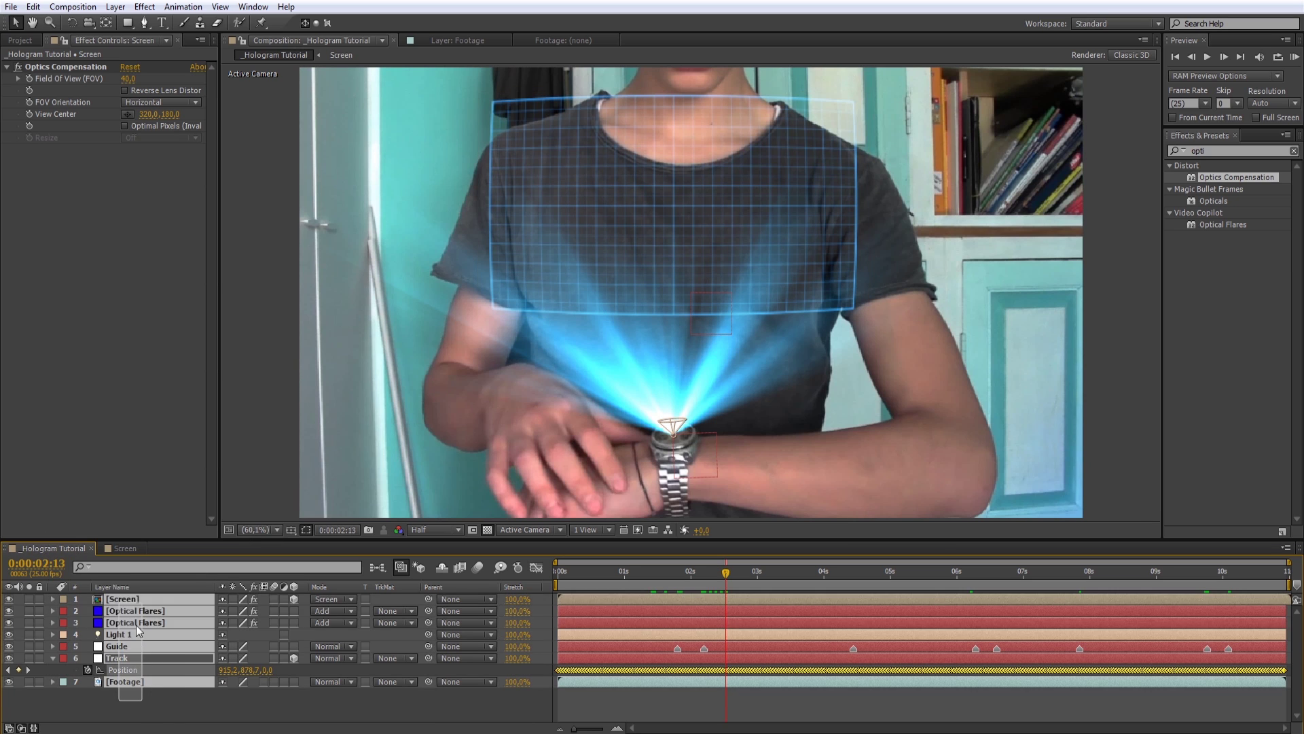
click(238, 252)
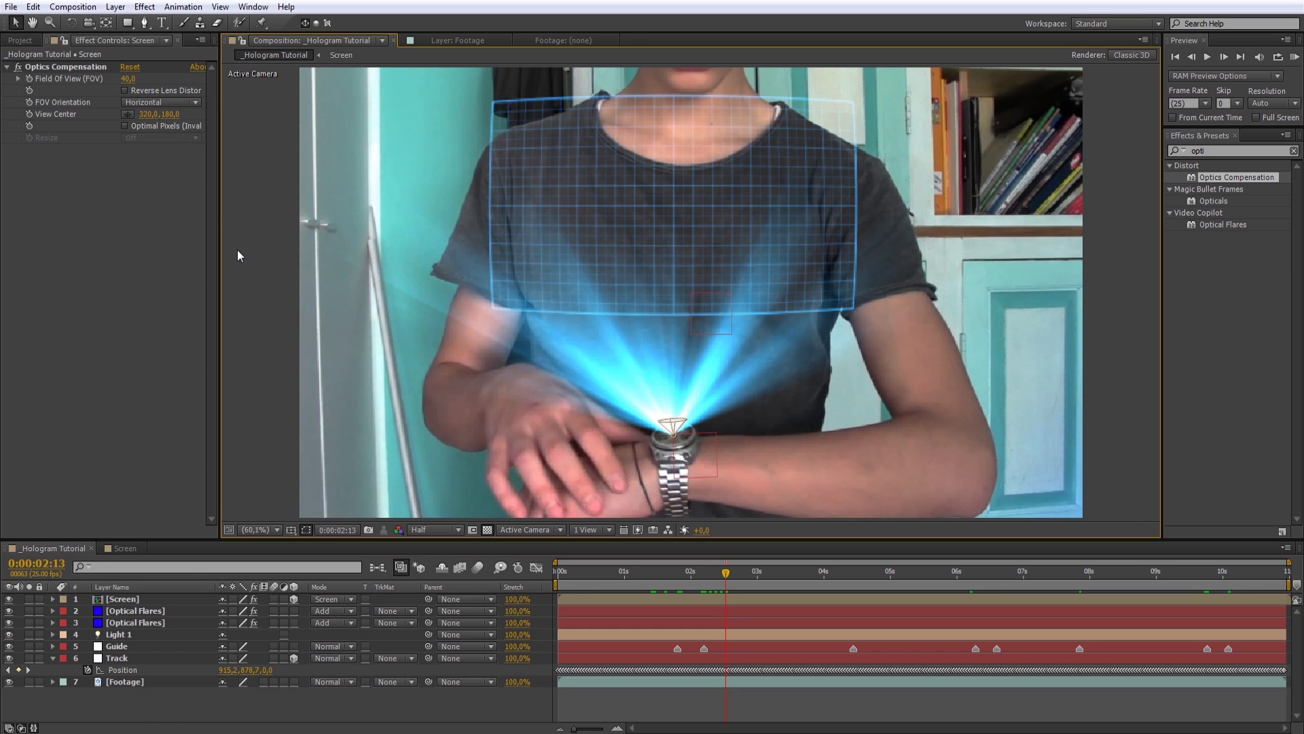
click(243, 40)
Step: Open a second viewer showing the Screen composition on a black background, not transparency
click(220, 7)
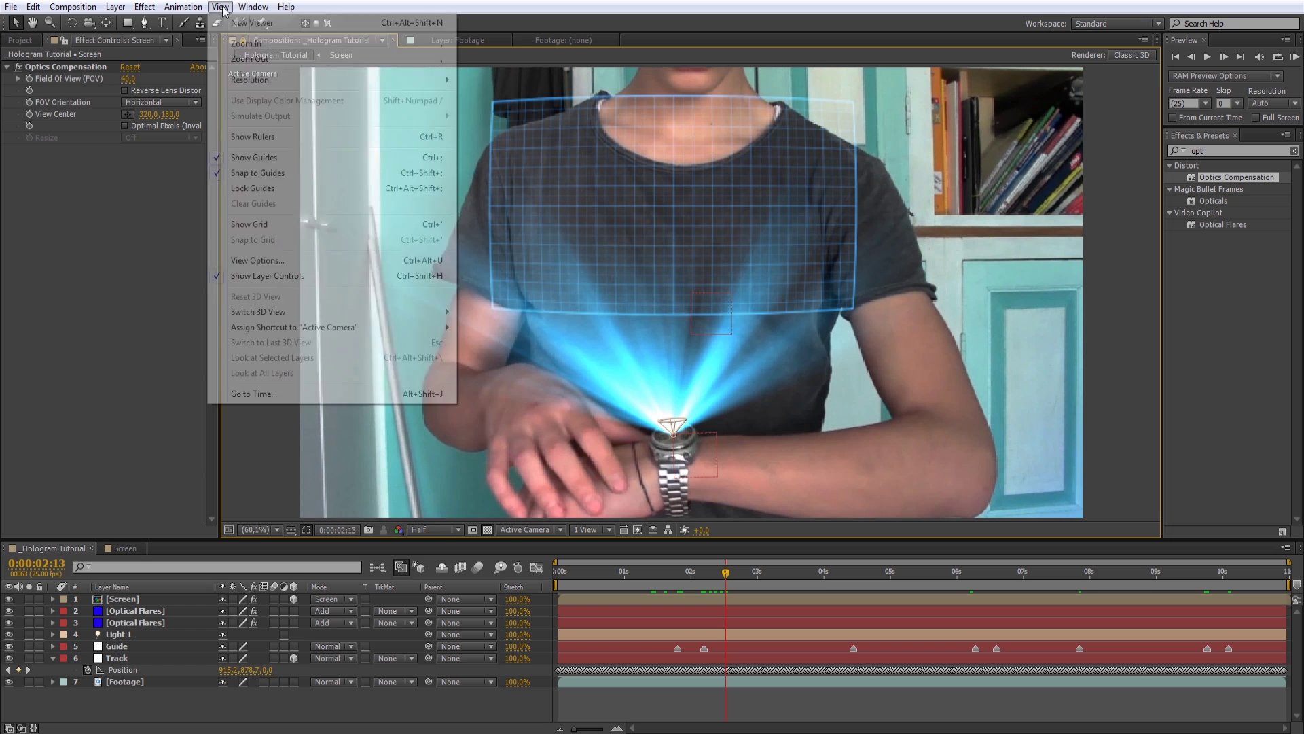
click(233, 25)
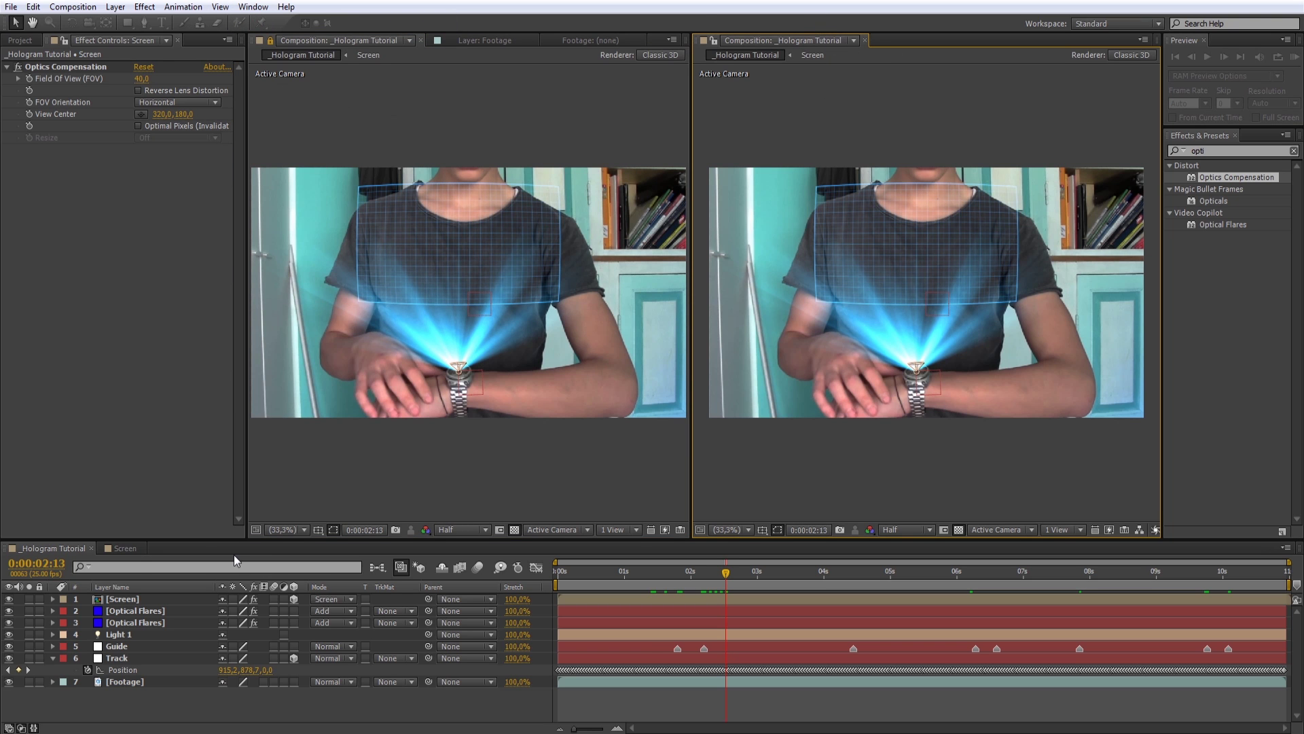
click(121, 546)
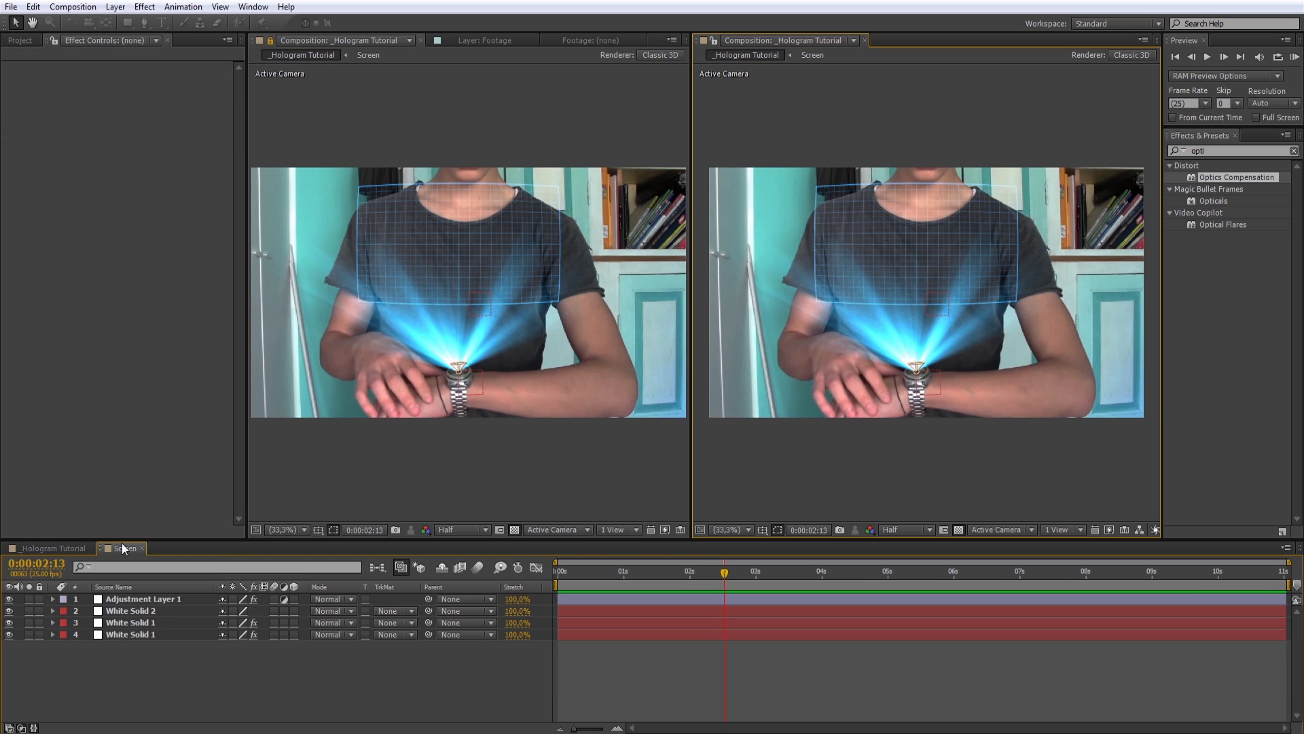
click(718, 42)
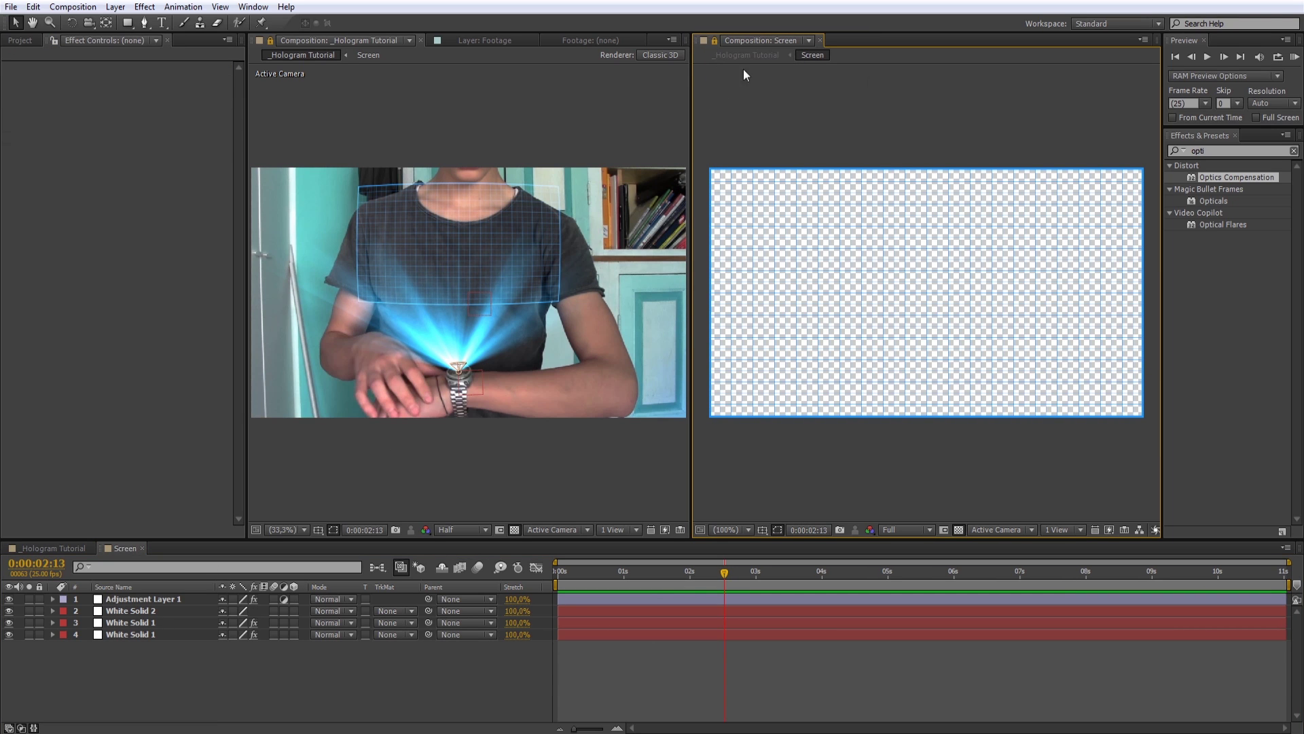
click(959, 529)
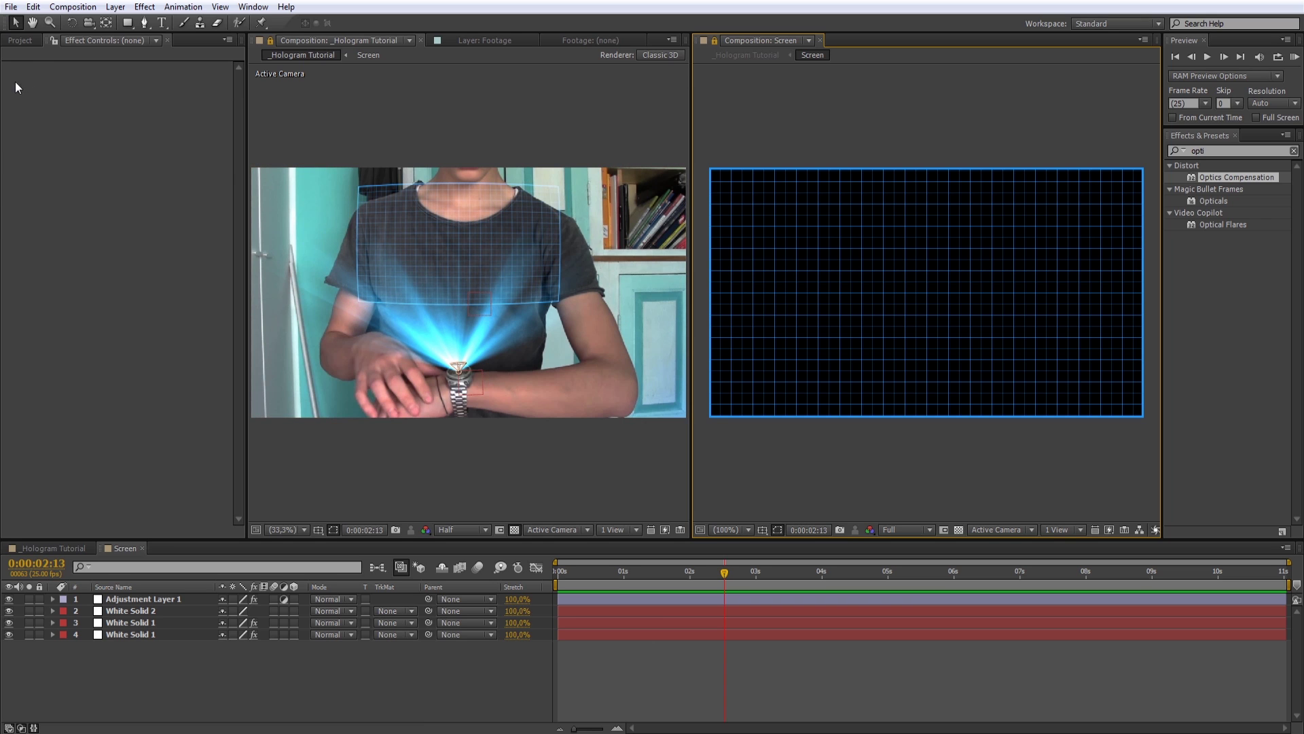
click(20, 41)
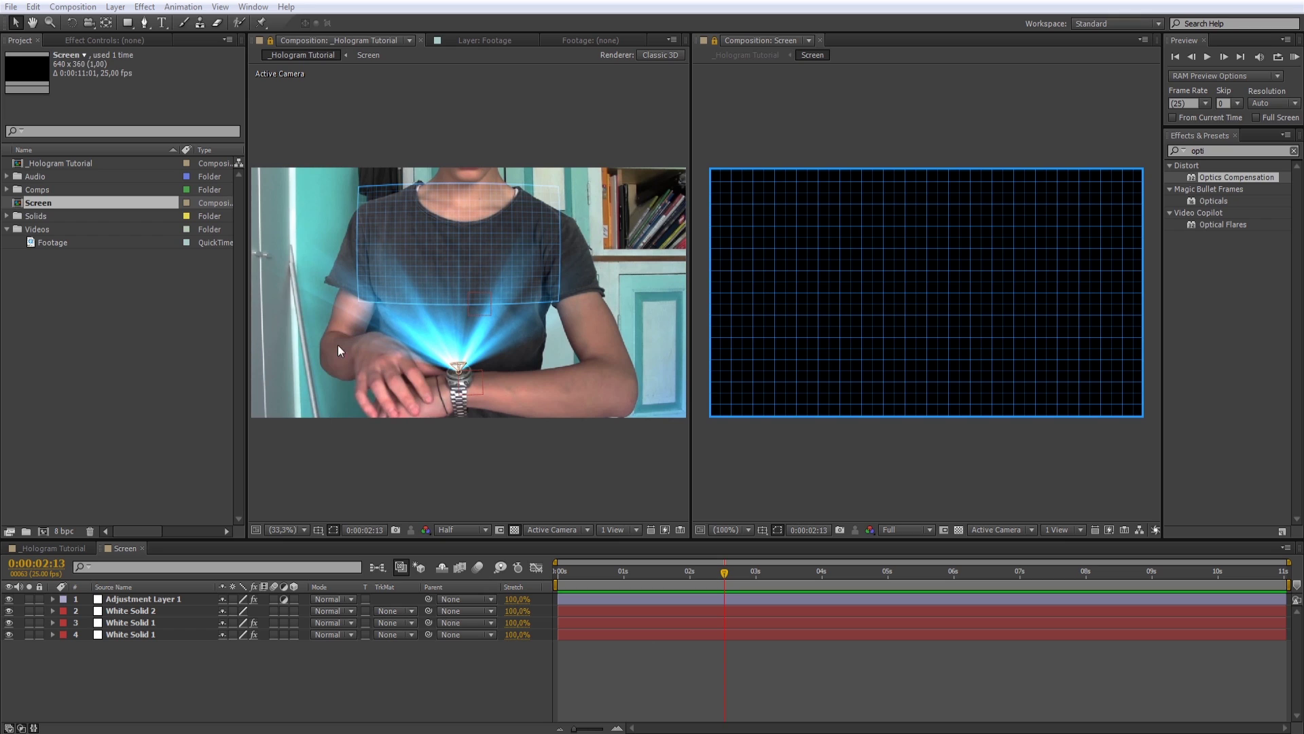
Step: Import Huds.aep into the Project panel and return the timeline to _Hologram Tutorial
drag(338, 346, 182, 325)
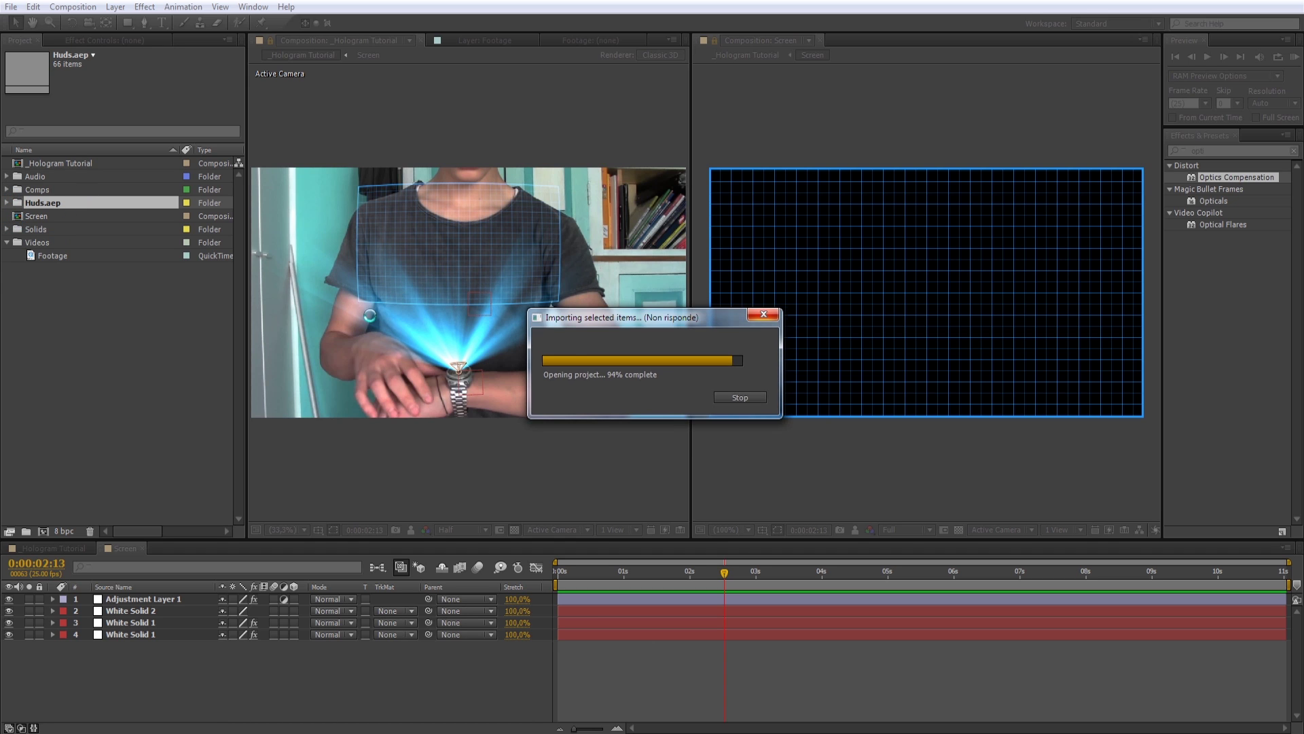
click(44, 547)
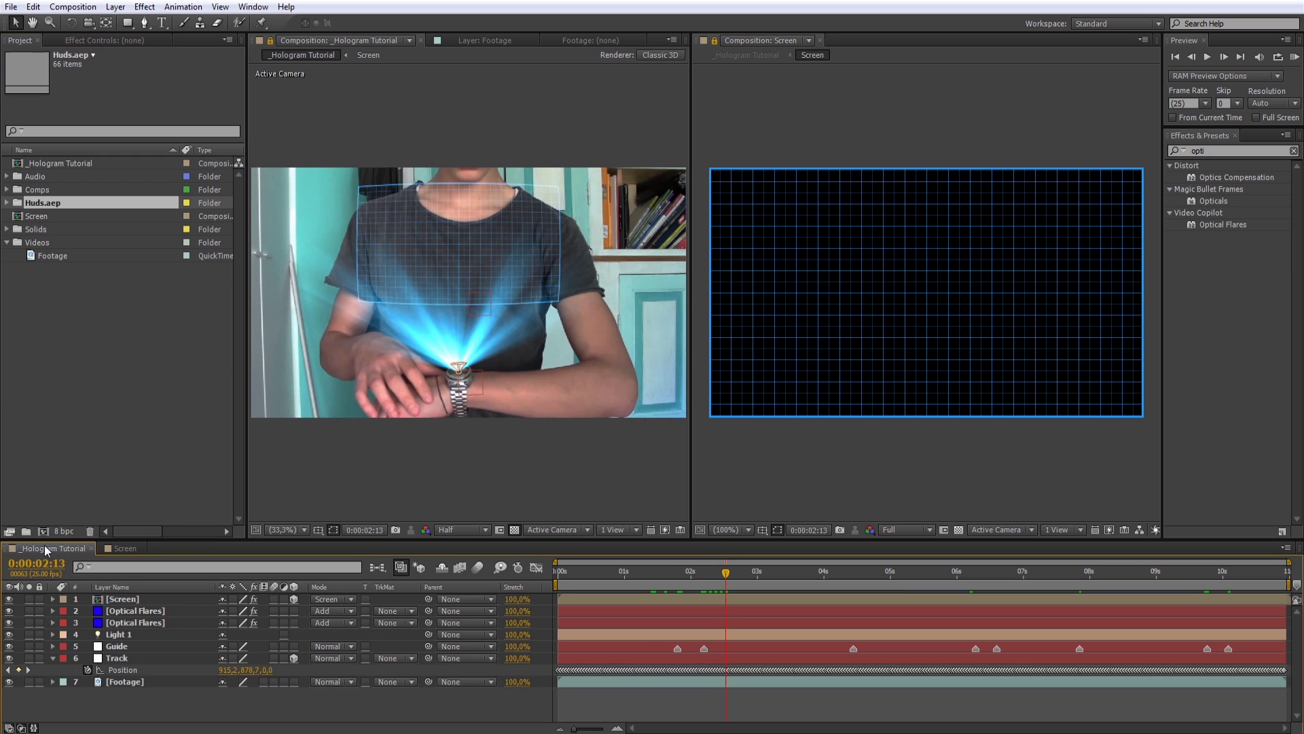
Step: Paste the keyframed Guide layer into the Screen composition and set the time to 0:00:04:11
click(132, 651)
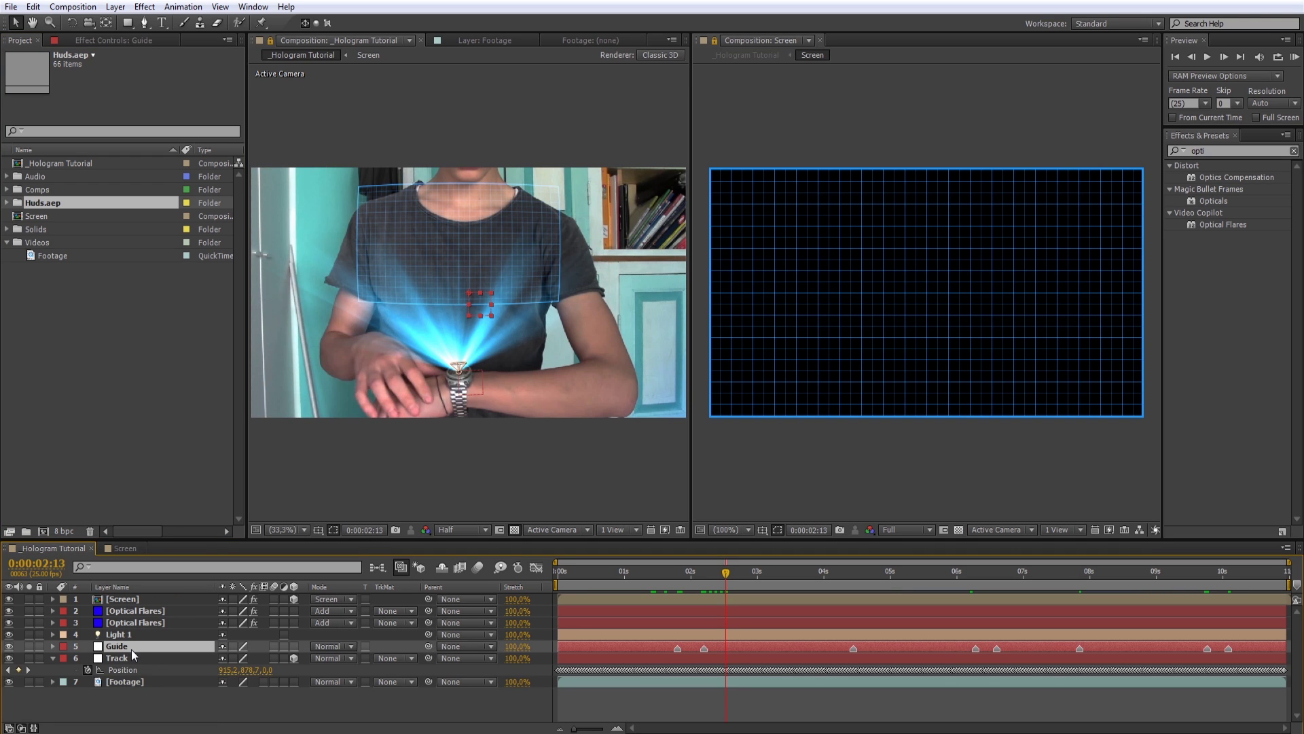
key(ctrl+c)
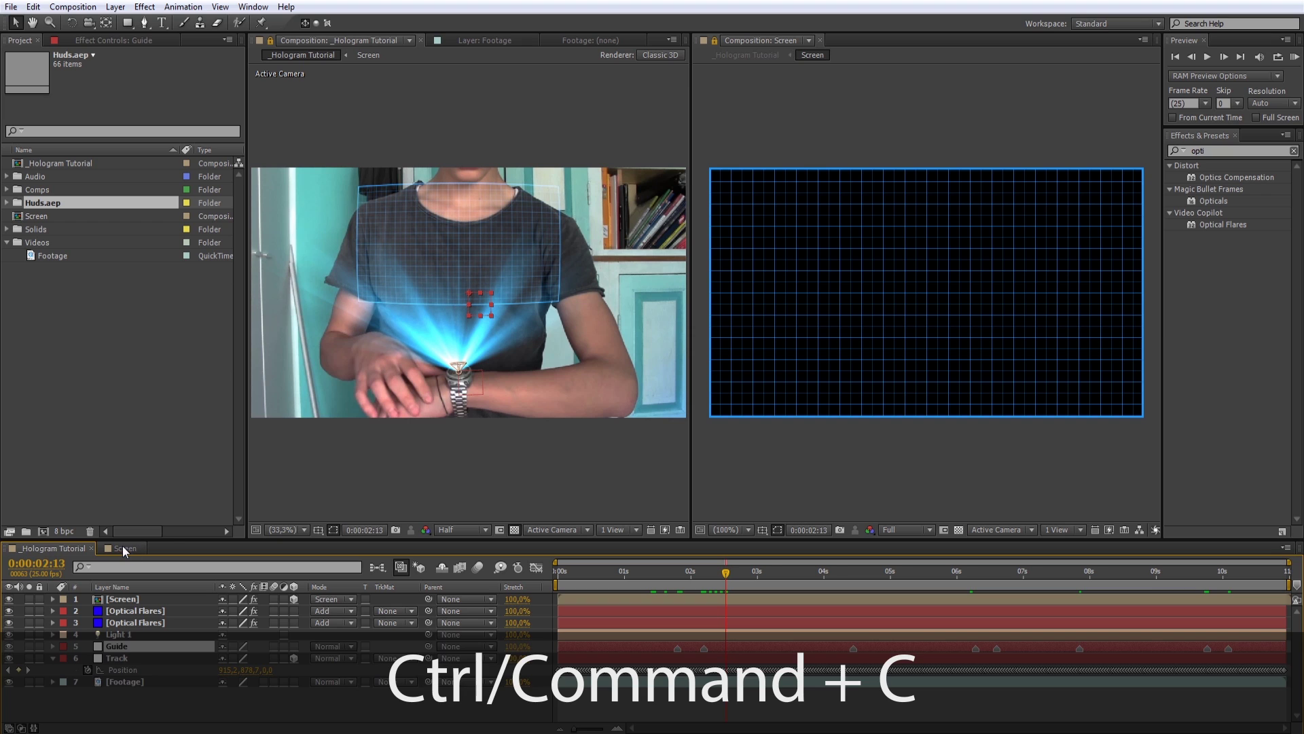
click(122, 548)
key(ctrl+v)
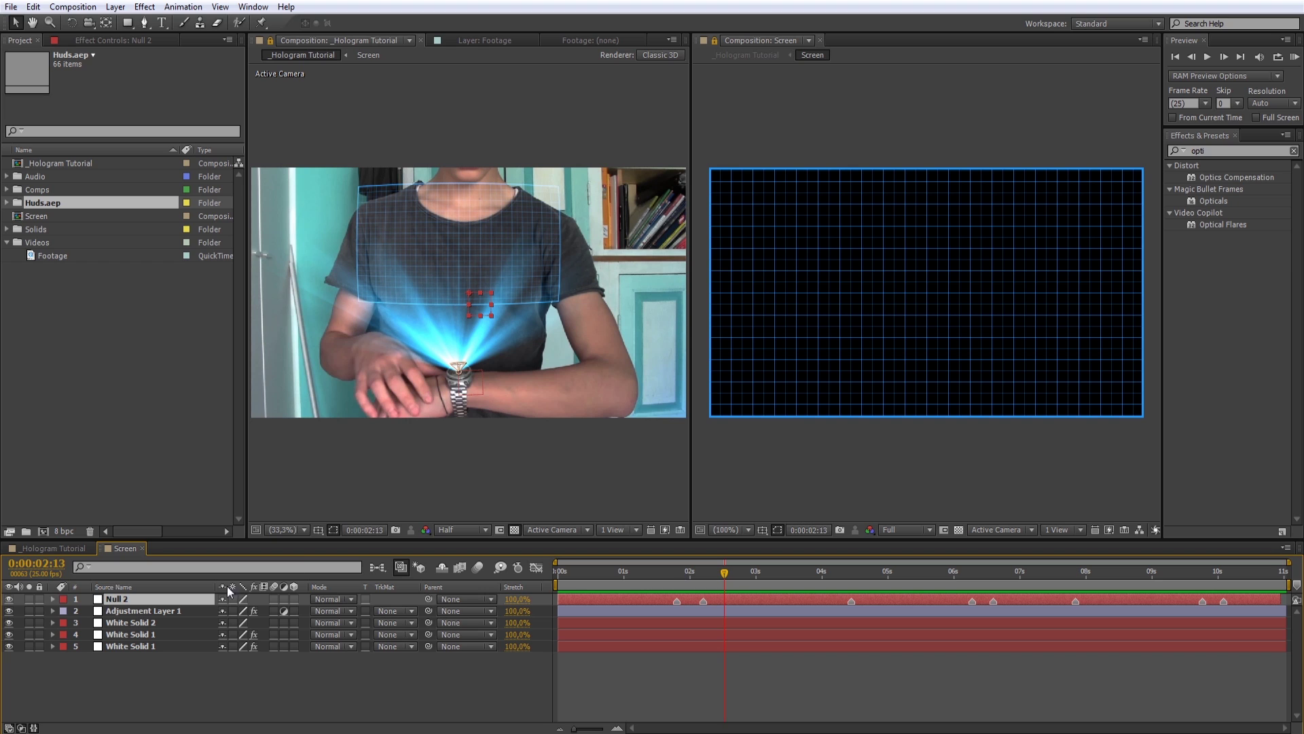
click(6, 203)
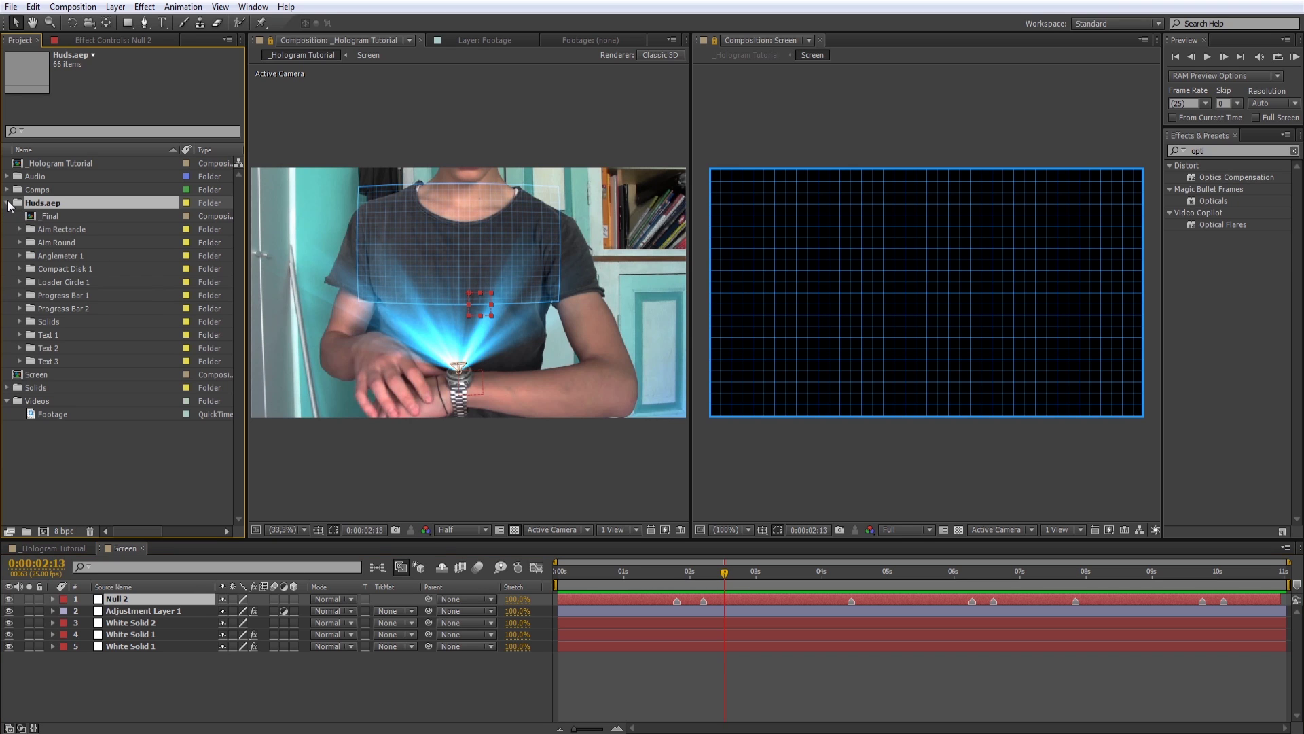
click(851, 575)
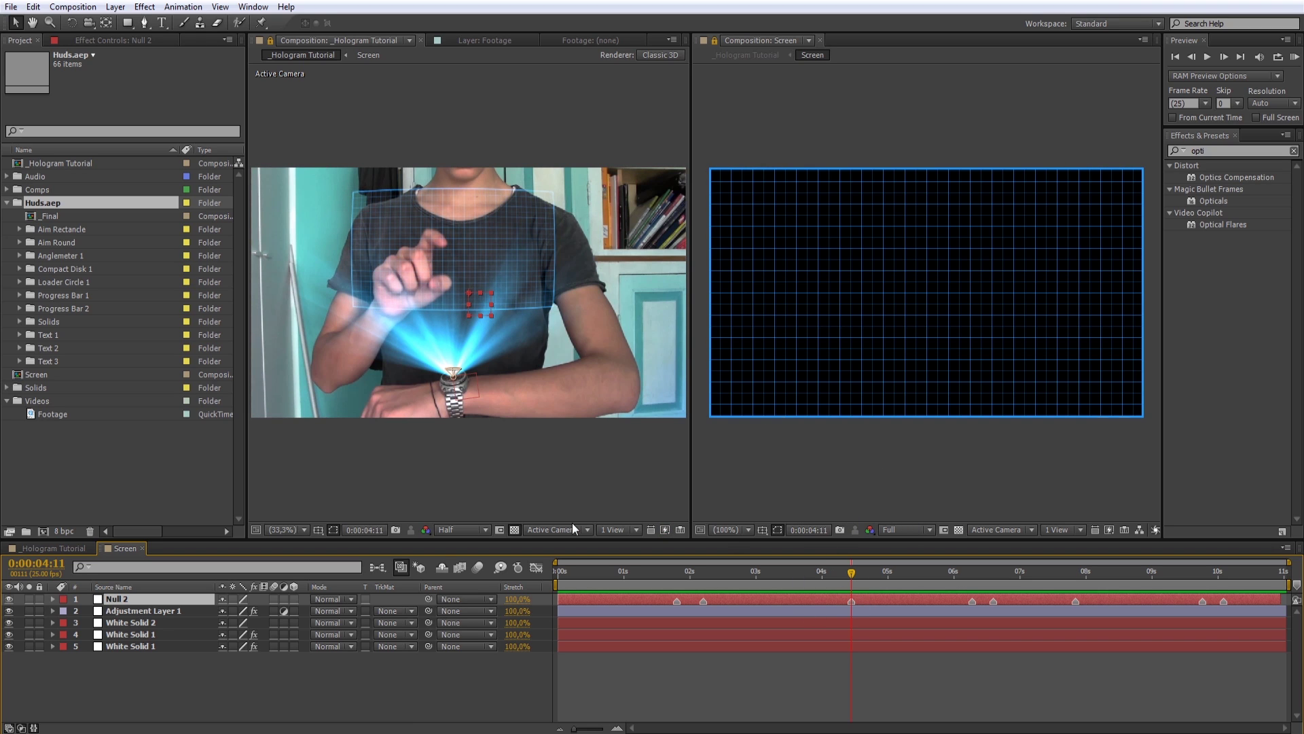
Step: Add CD_1 from Compact Disk 1 to the Screen composition at 17% scale, nudged up-left
click(19, 270)
drag(54, 280, 851, 594)
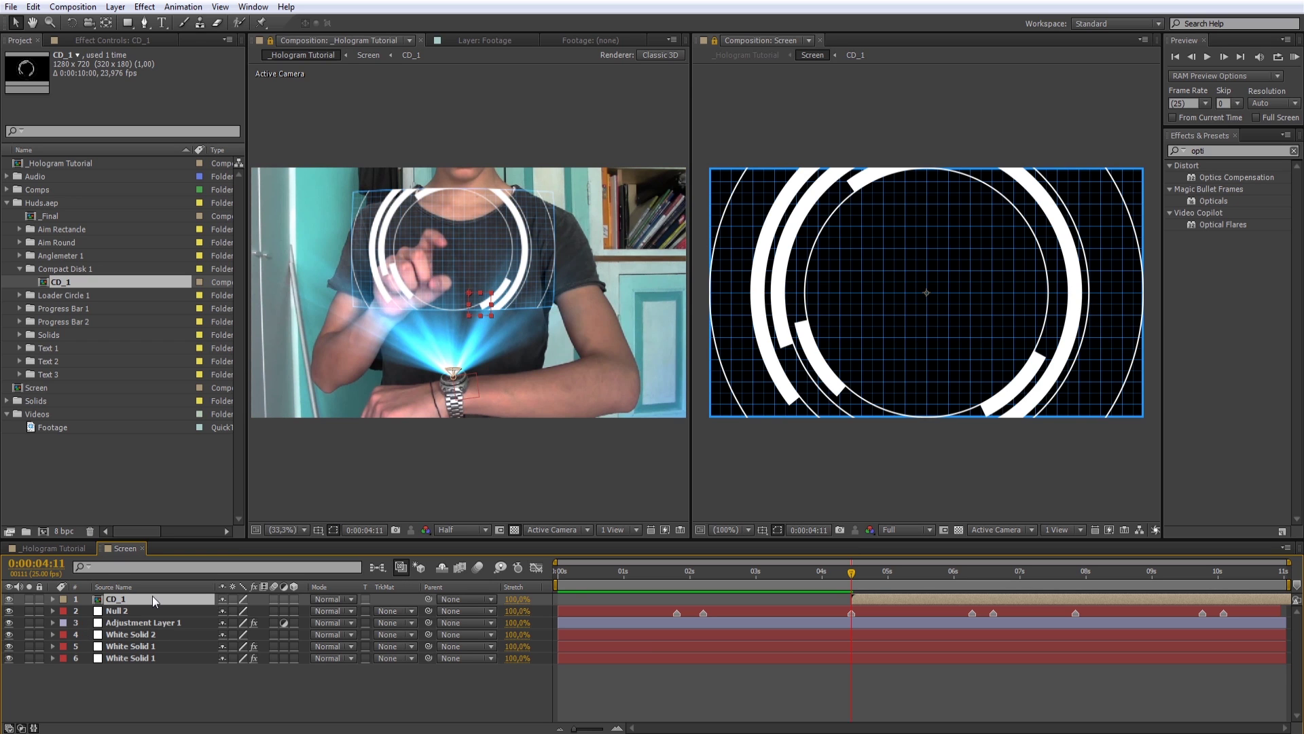
key(s)
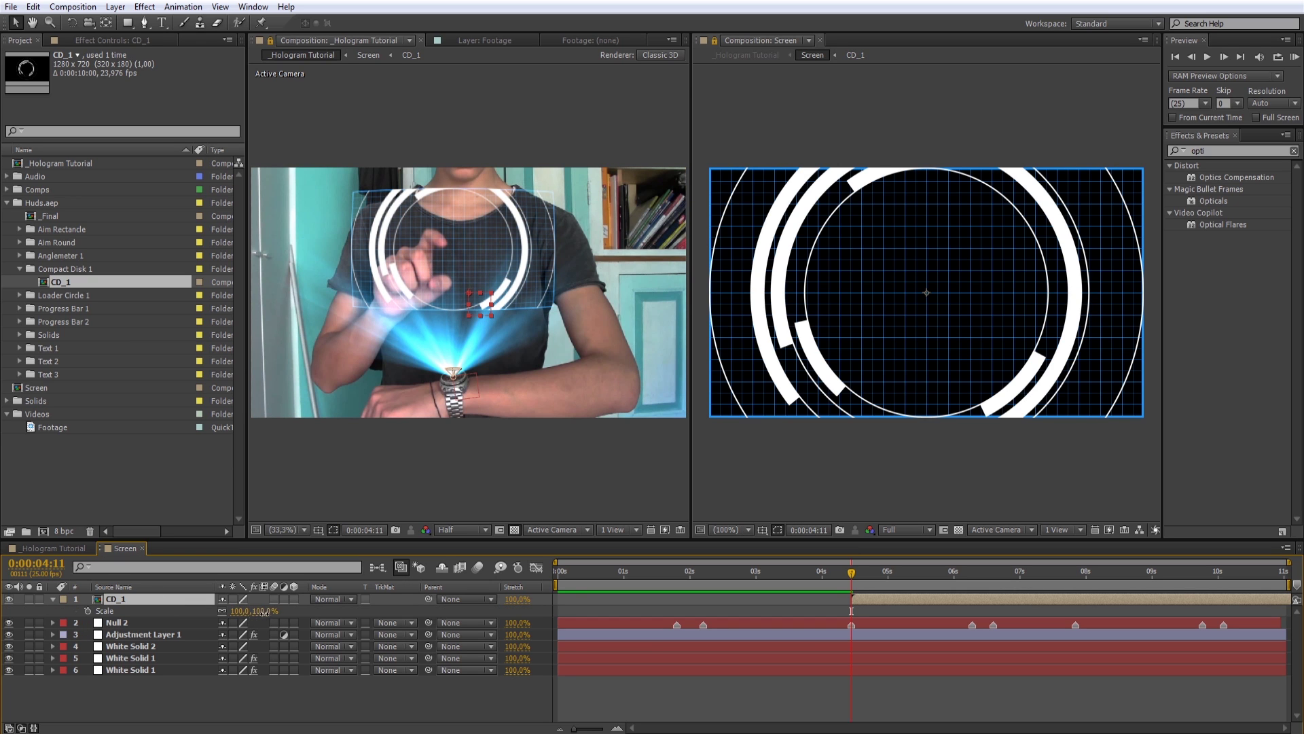
drag(264, 612, 221, 623)
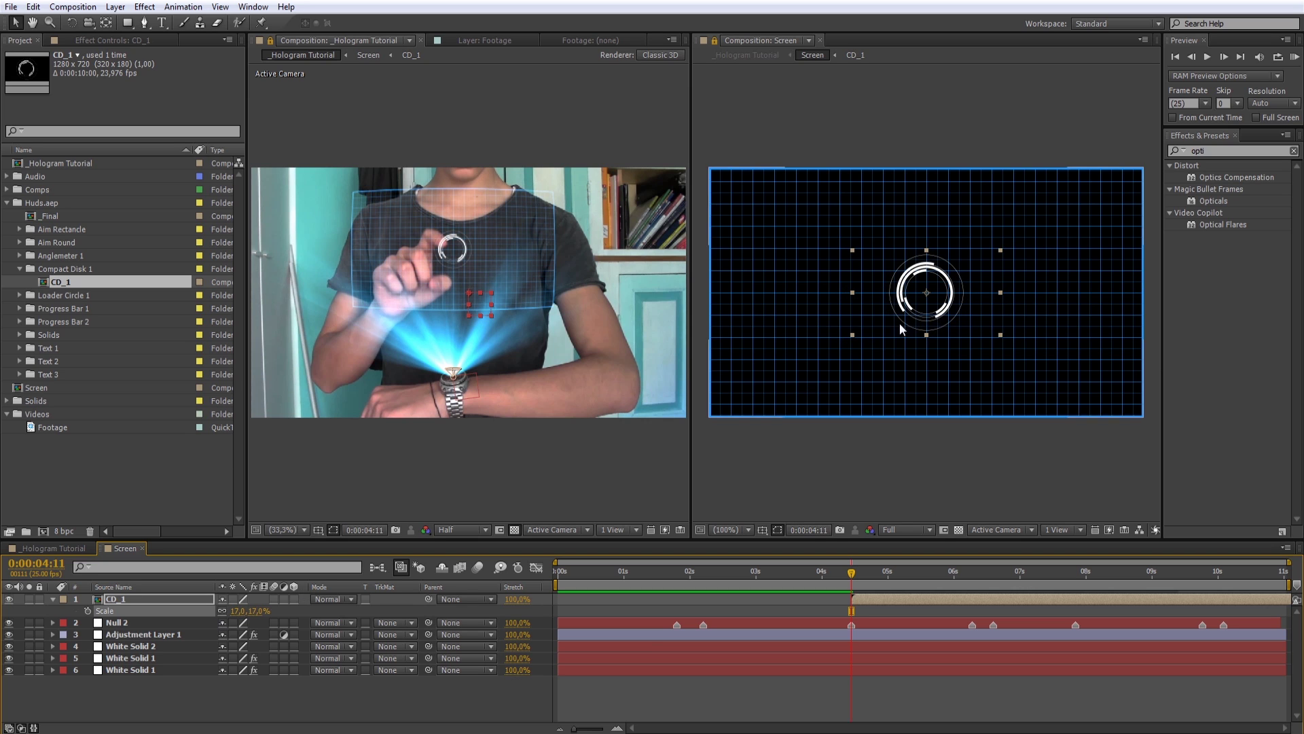
drag(946, 315, 934, 298)
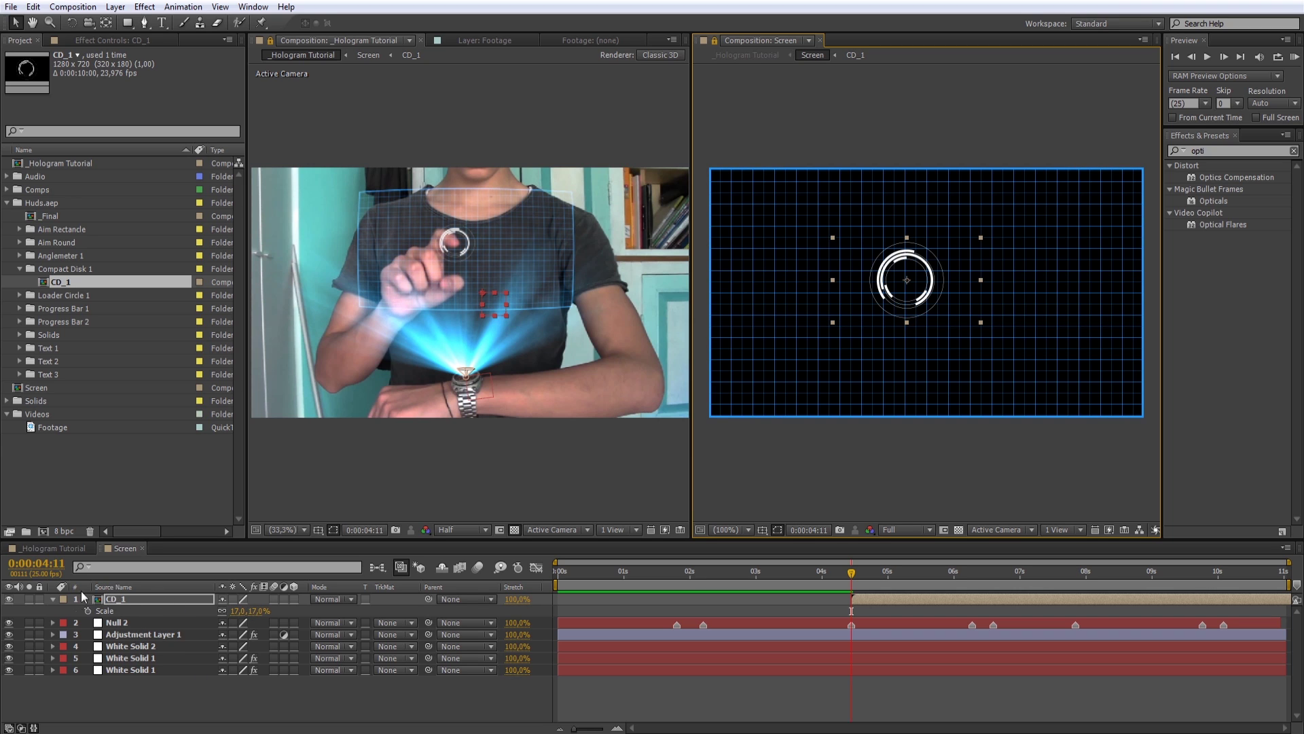
Step: Move Adjustment Layer 1 and White Solid 2 above CD_1 to tint the ring blue
click(142, 639)
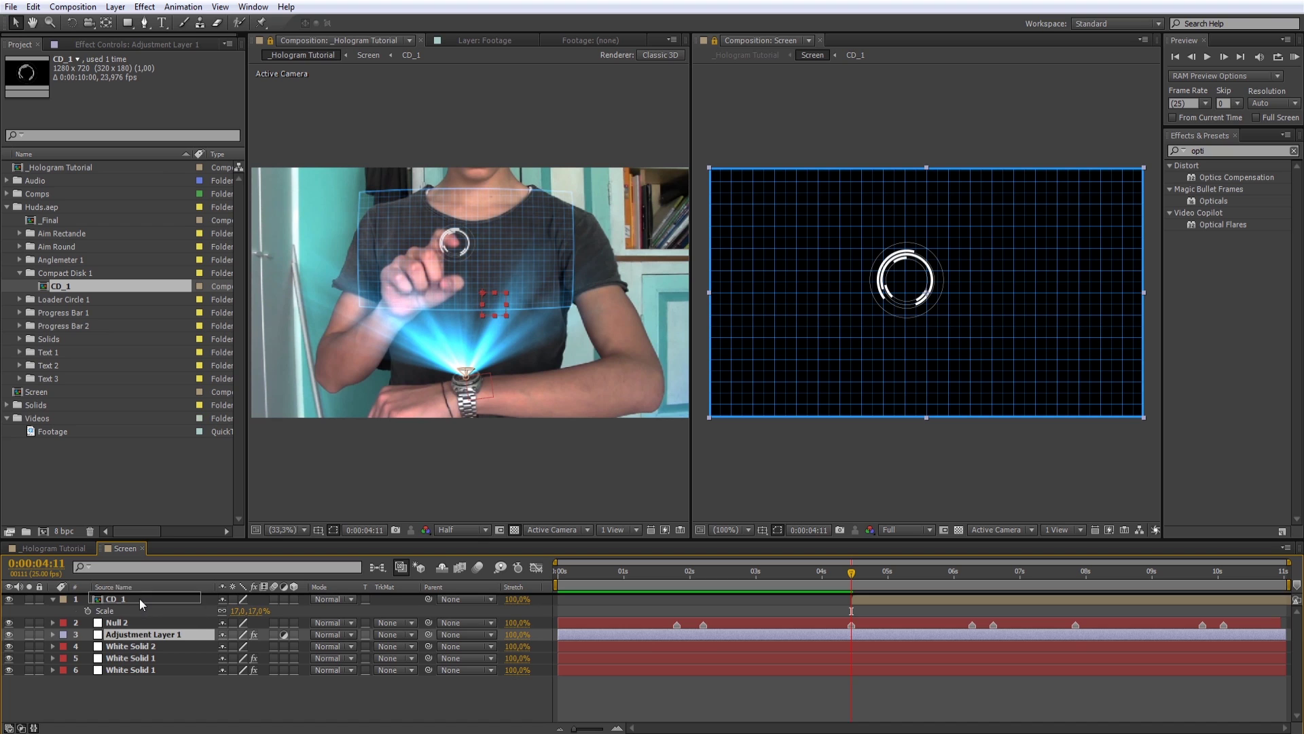
drag(144, 641, 140, 598)
click(127, 636)
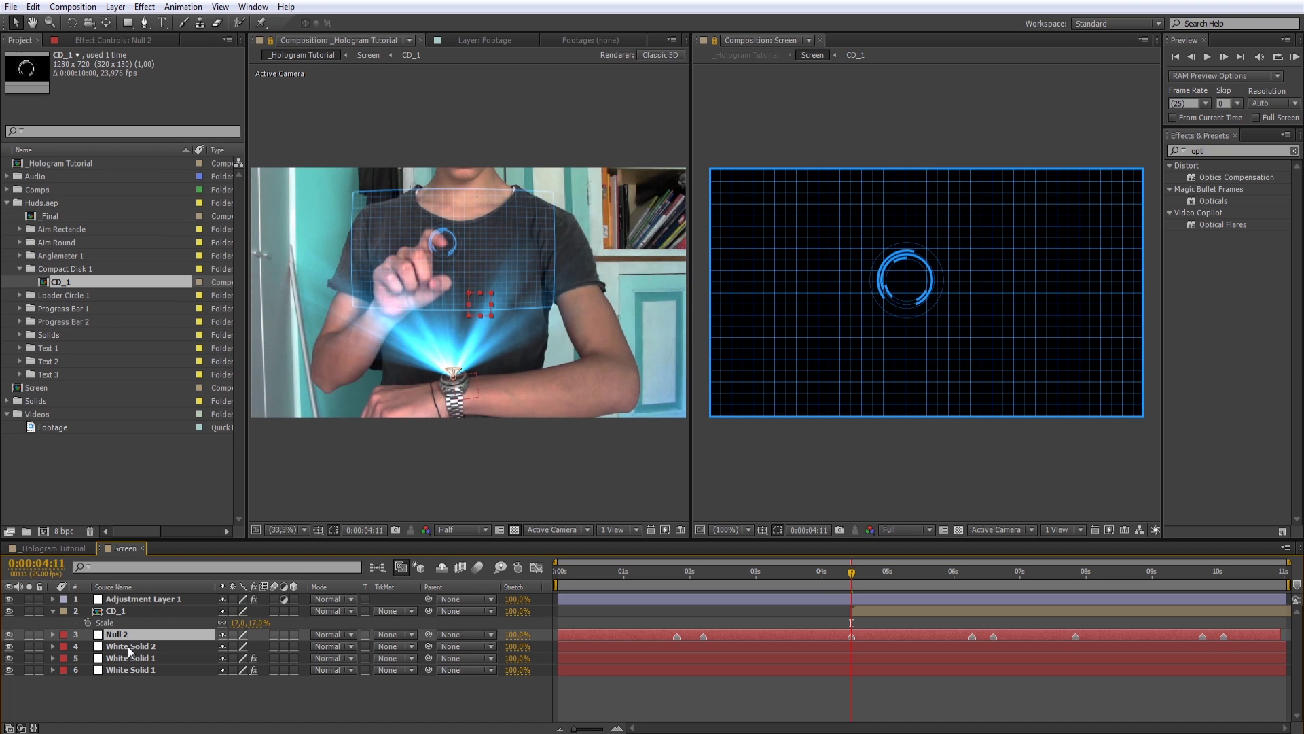
click(127, 647)
drag(127, 648, 129, 607)
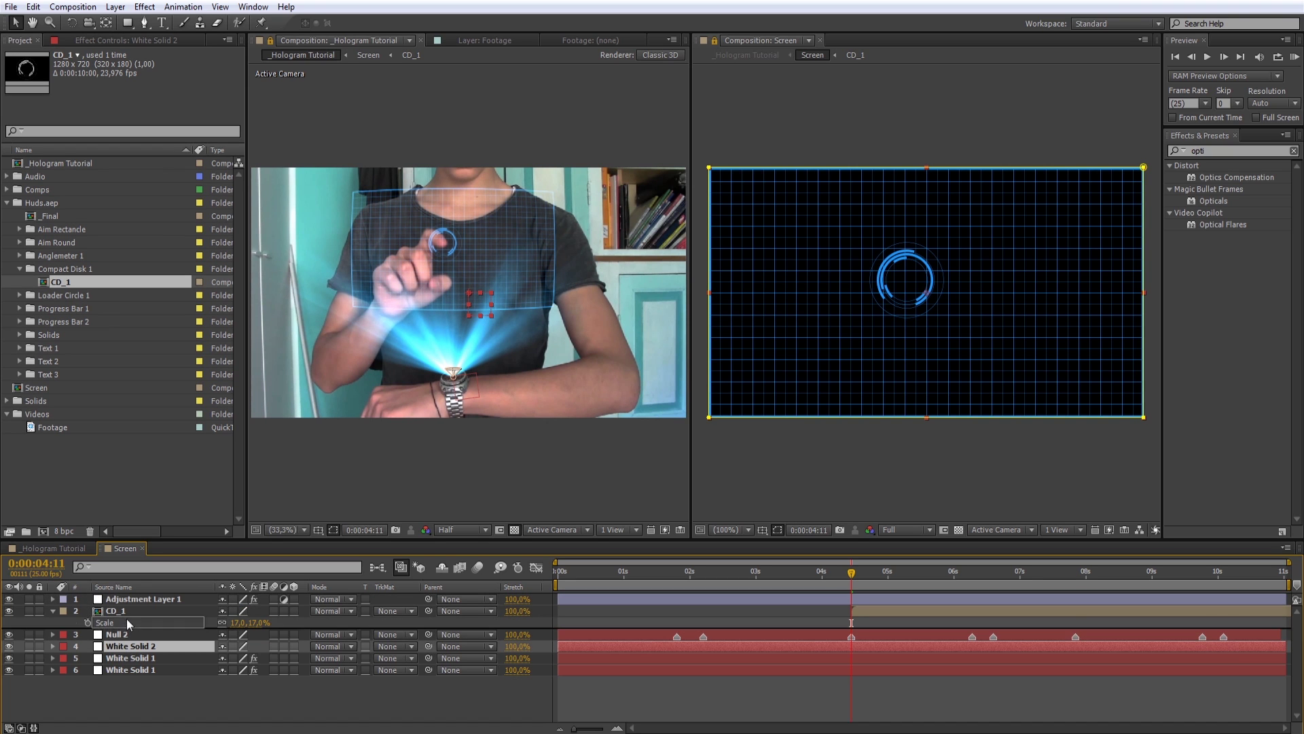
click(198, 707)
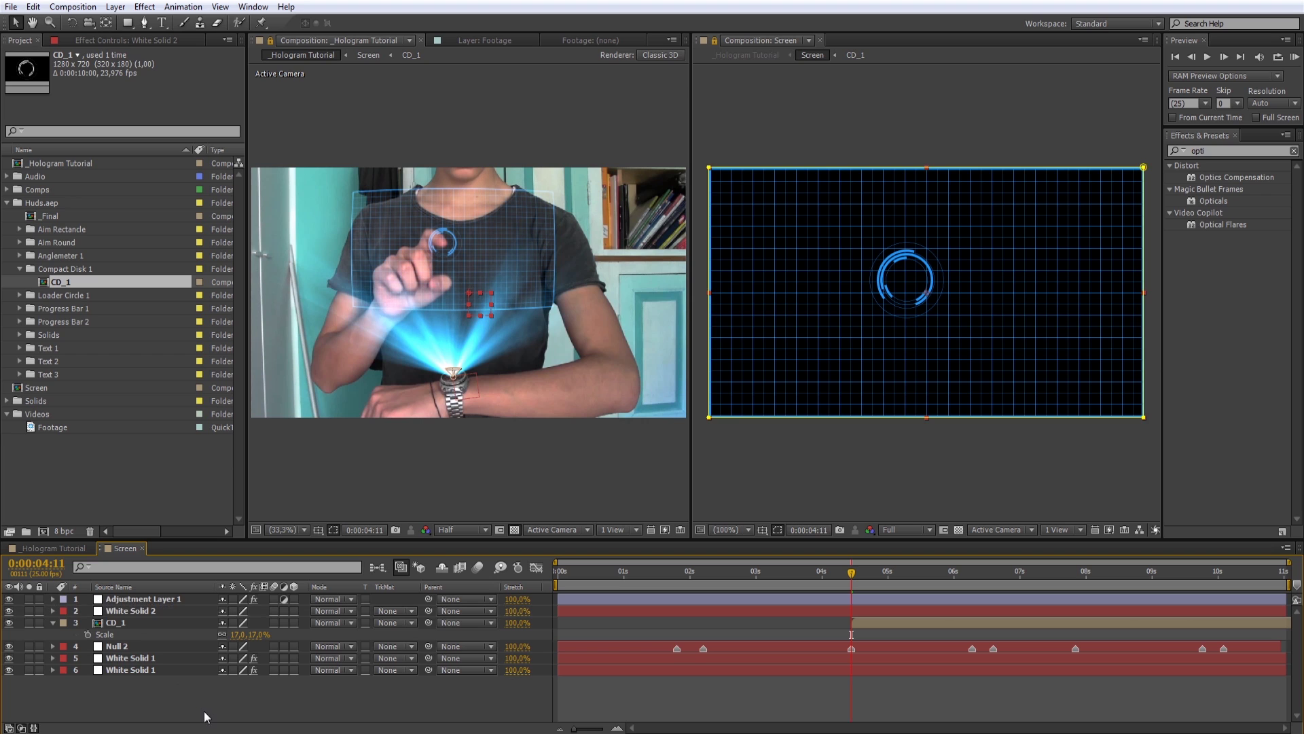
click(136, 601)
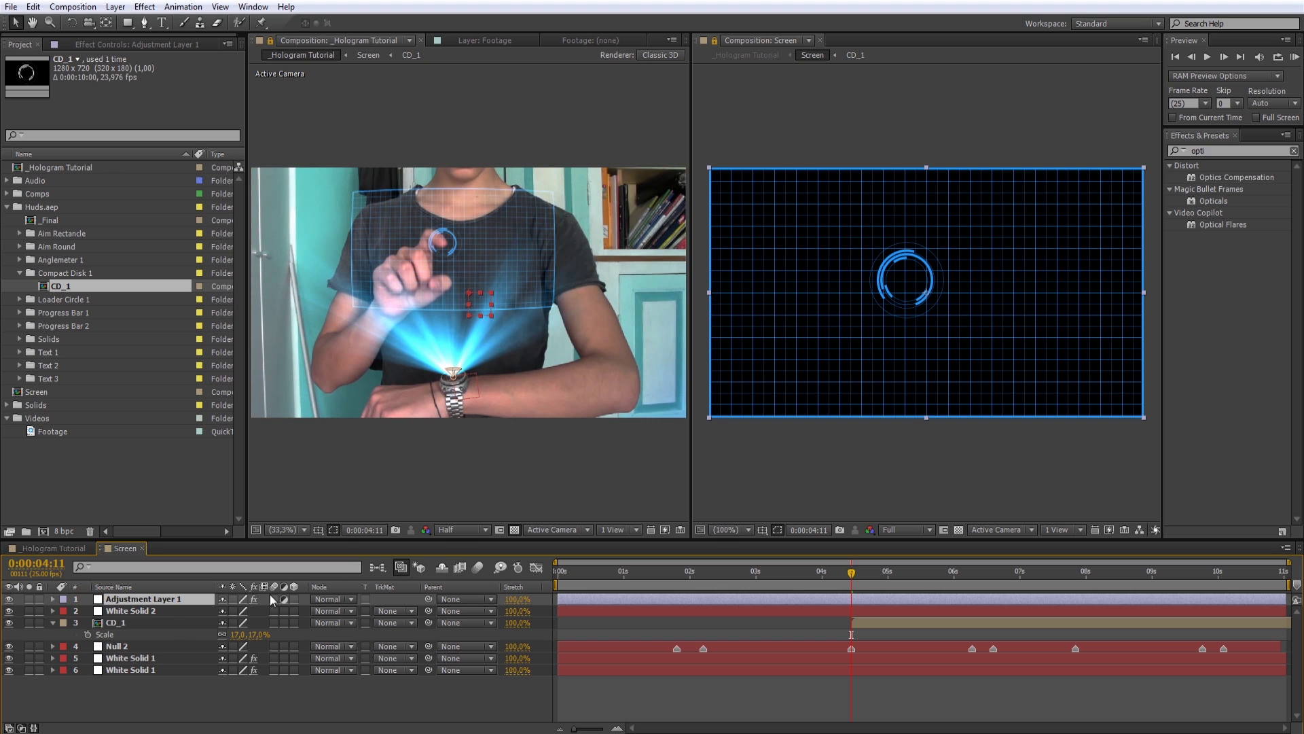
click(171, 623)
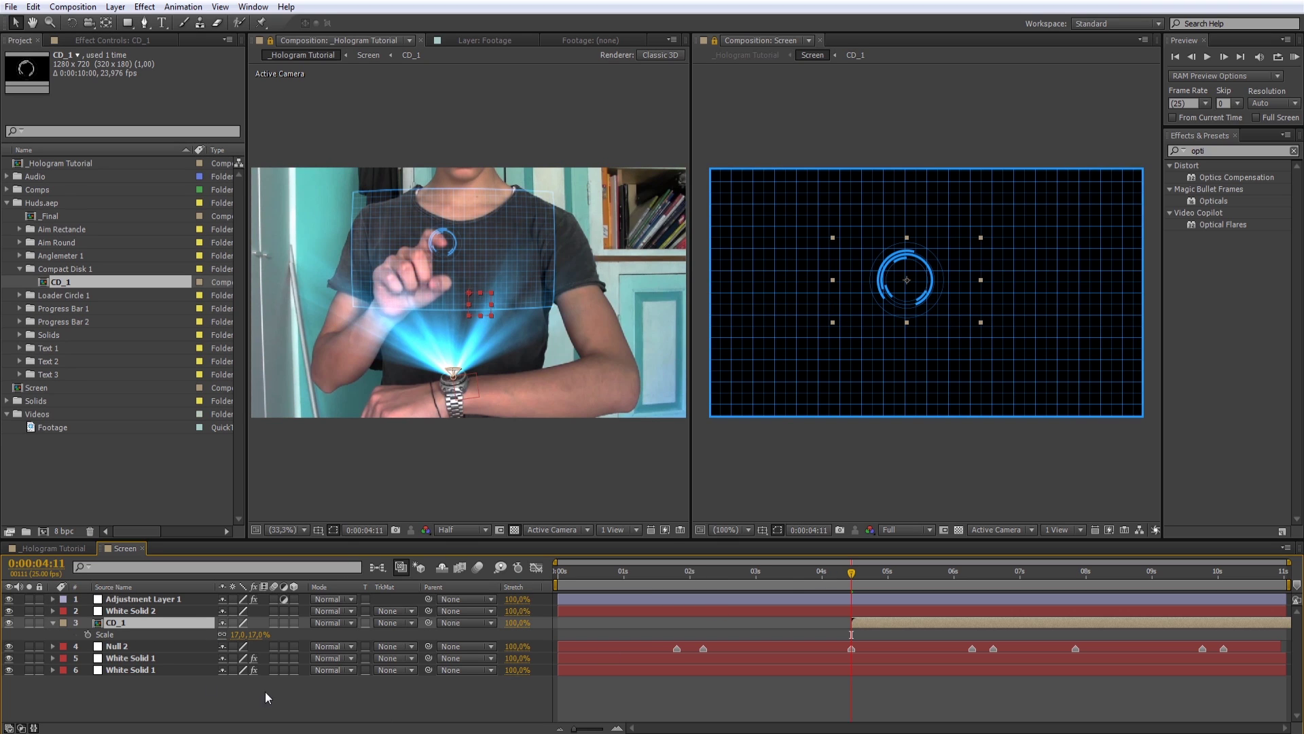
key(t)
Step: Keyframe CD_1 opacity from 100% at 0:00:04:11 down to 1% at 0:00:04:17
click(87, 635)
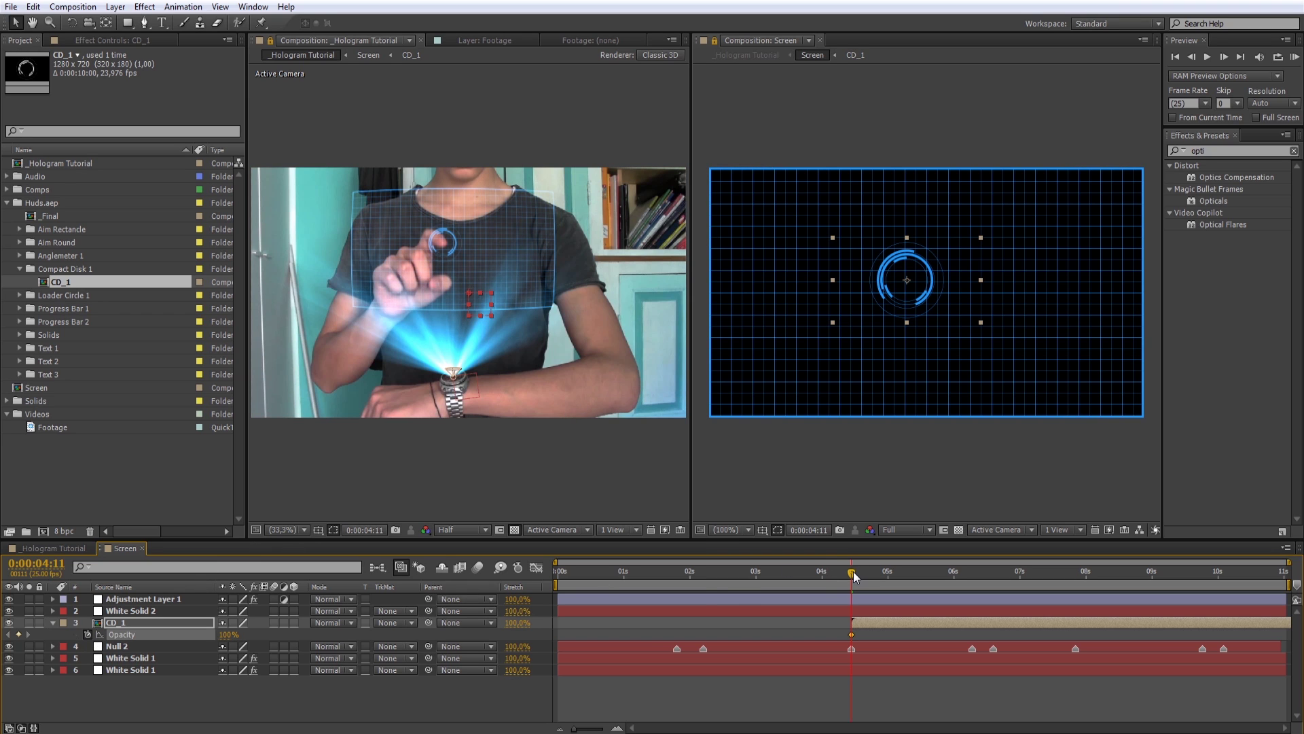
drag(857, 576, 864, 576)
drag(229, 640, 163, 640)
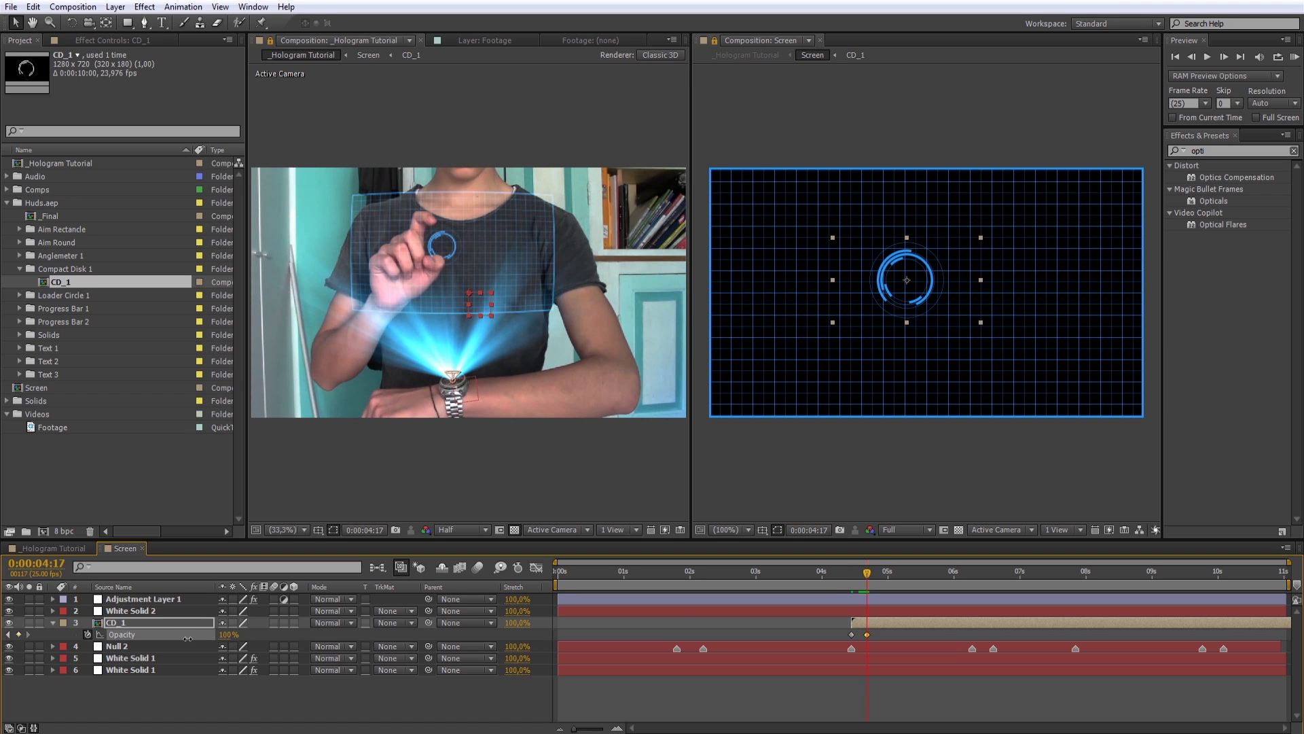
Step: Scrub the Screen composition to review the fade, then return to _Hologram Tutorial
drag(852, 576, 869, 574)
drag(974, 585, 974, 585)
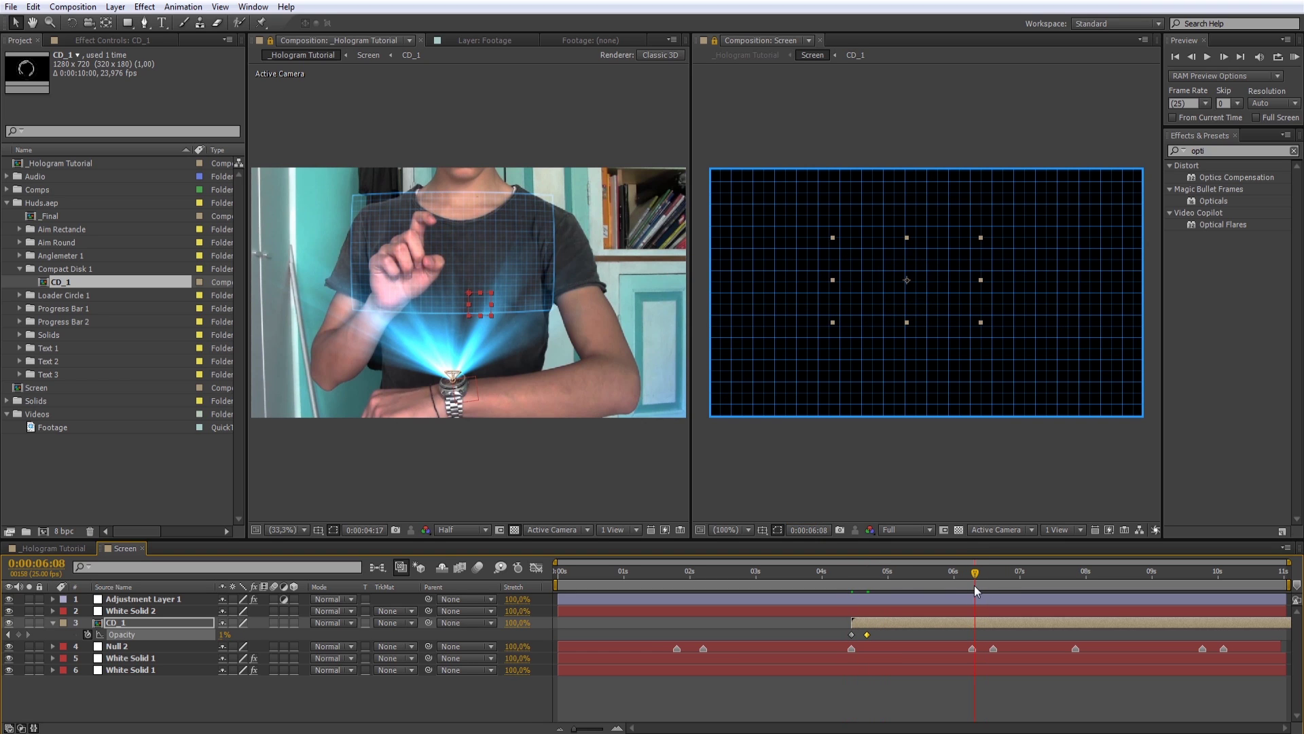
click(973, 654)
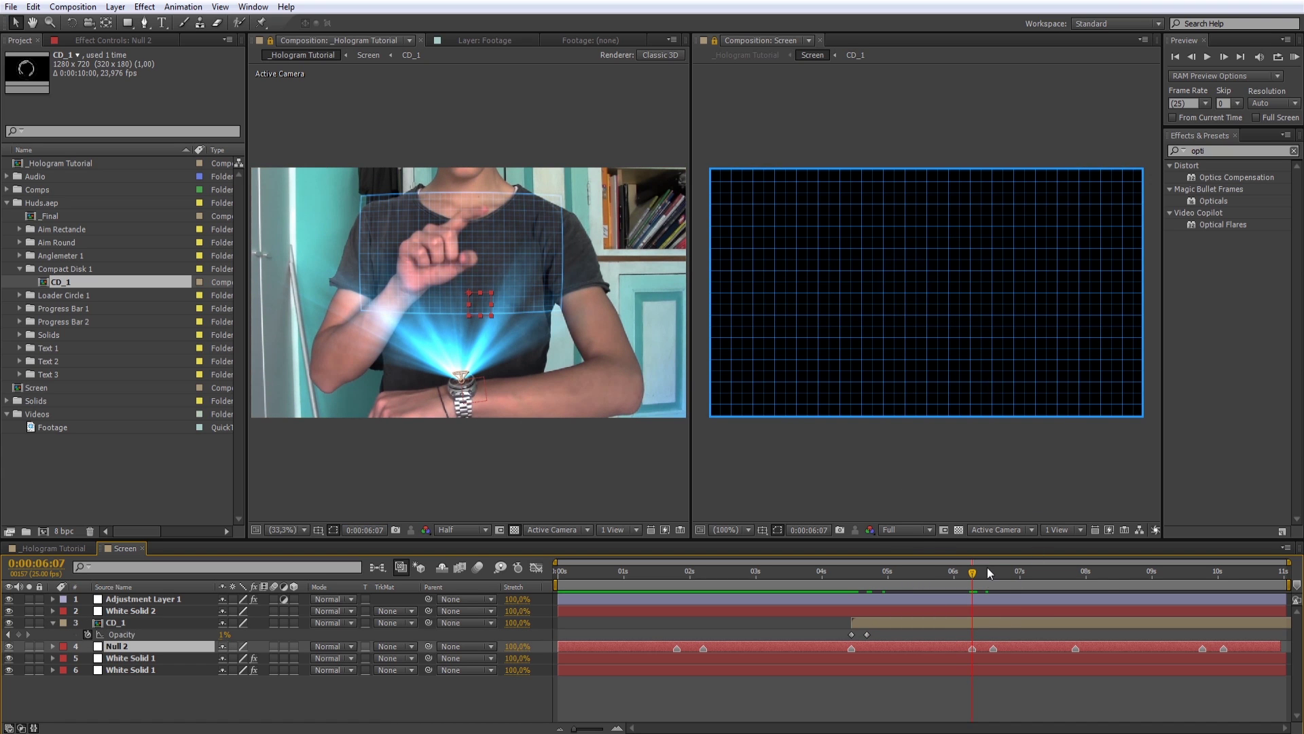
drag(973, 575, 1044, 564)
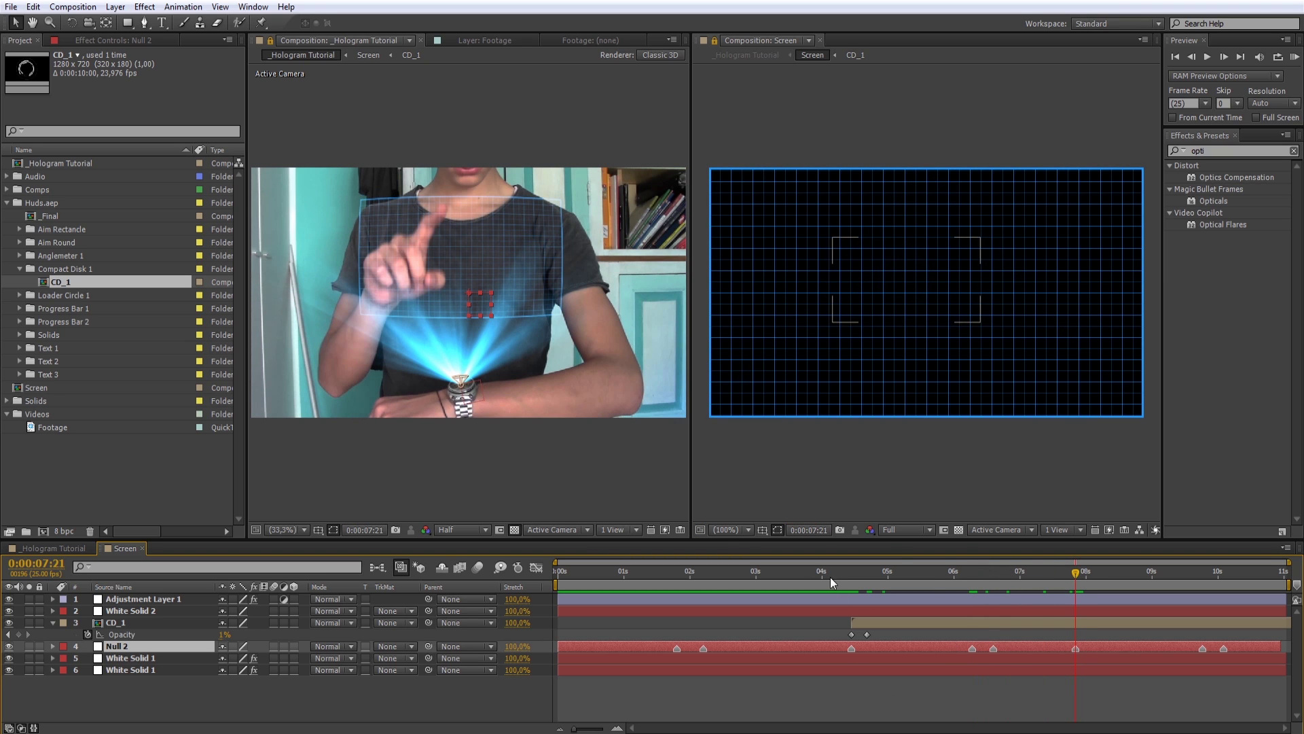
click(70, 549)
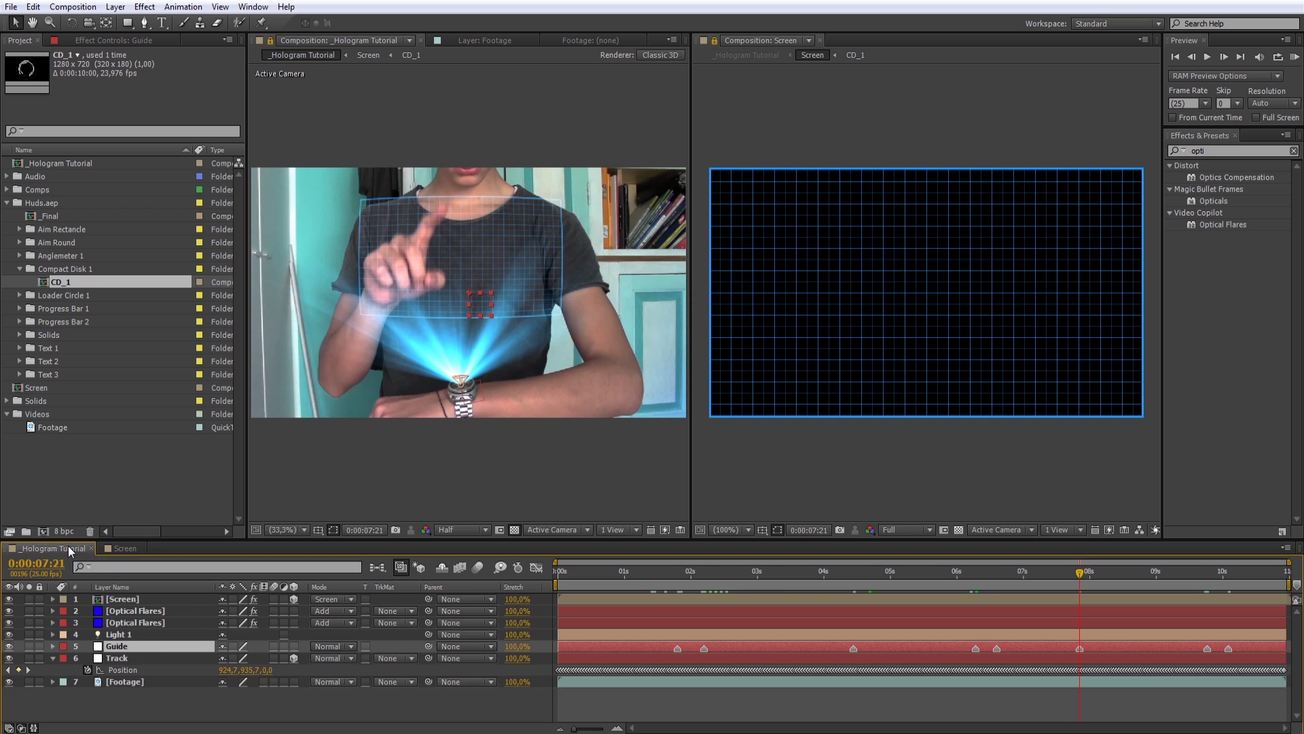
Step: Close the Screen viewer, clear the Effects & Presets search, and scrub to about 0:00:03:03
click(821, 40)
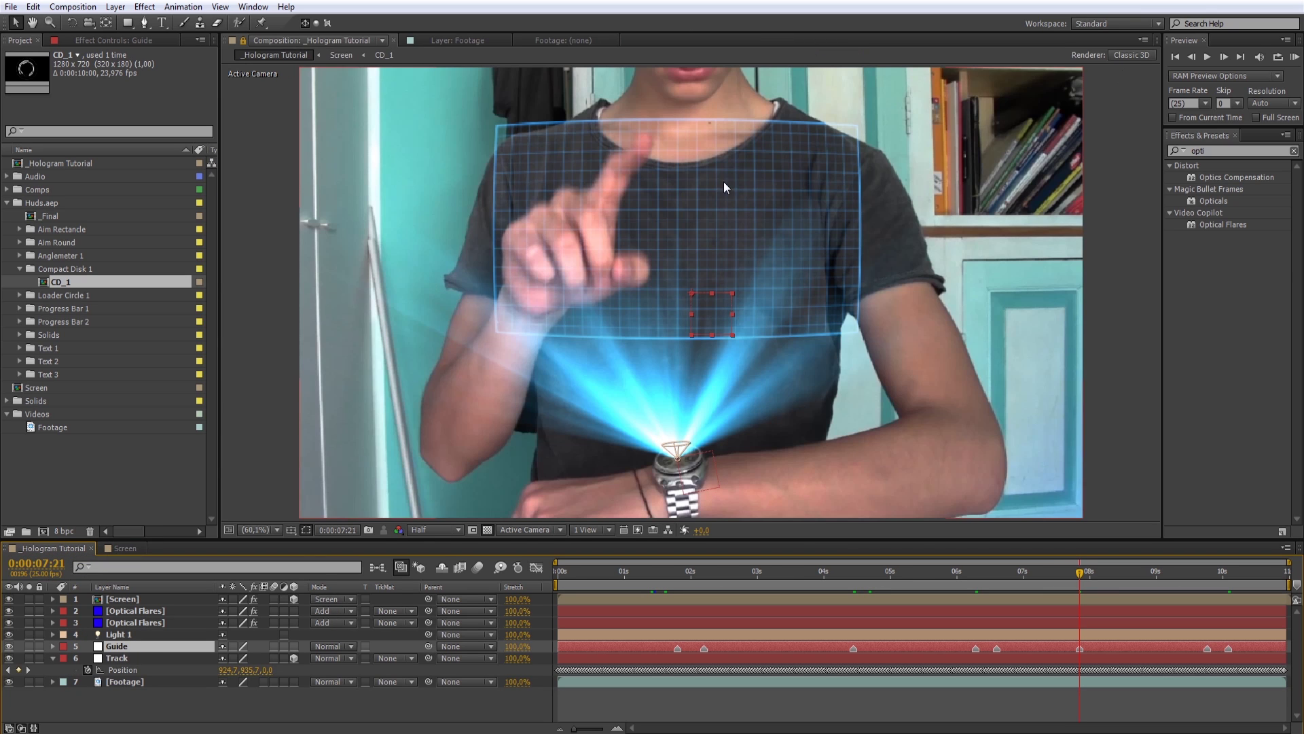
click(1294, 151)
click(195, 708)
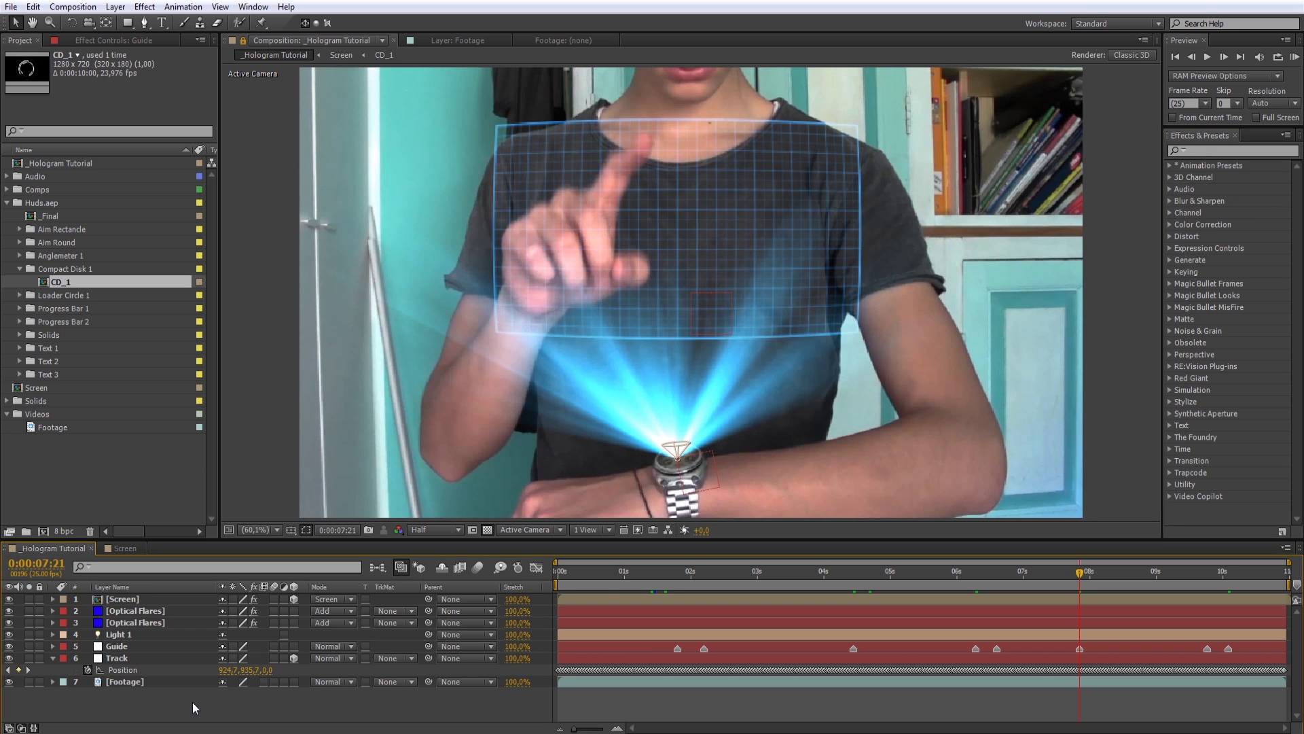
drag(598, 588, 766, 568)
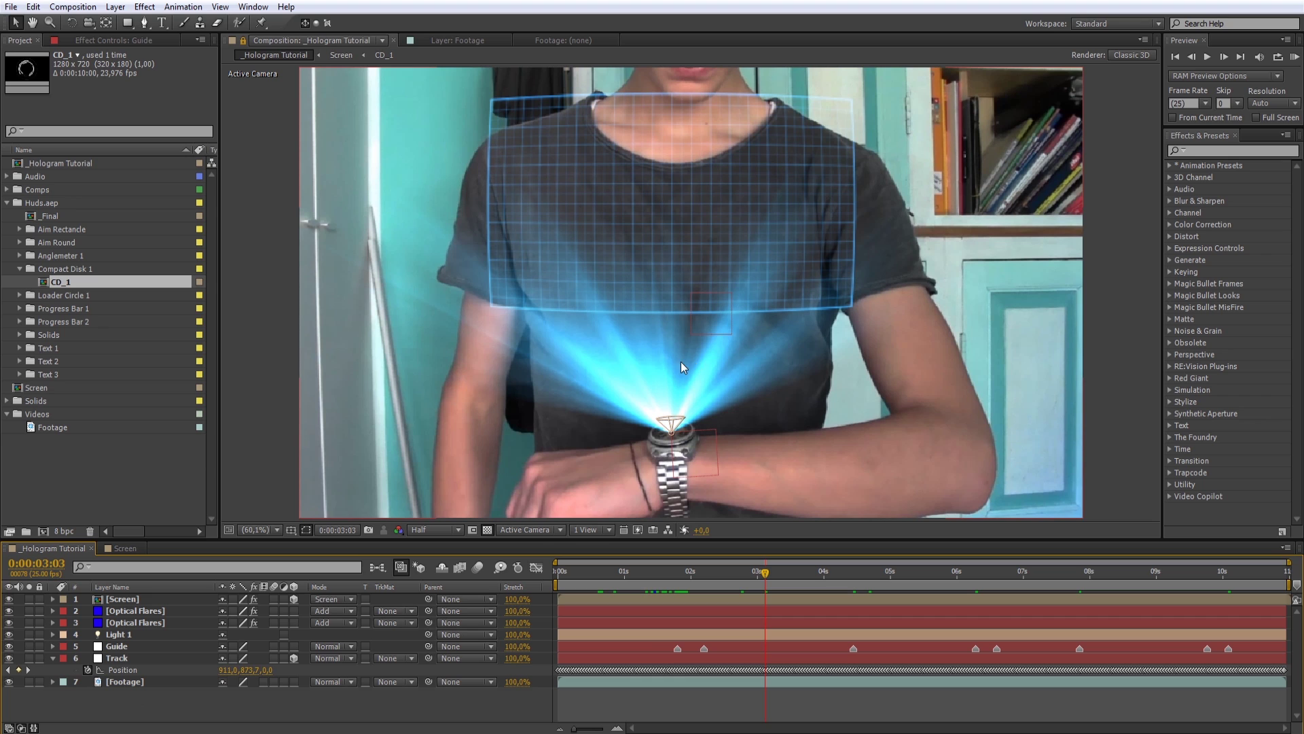
Step: Duplicate the Footage layer, set the copy to Screen mode, and draw an elliptical mask over the torso
click(156, 683)
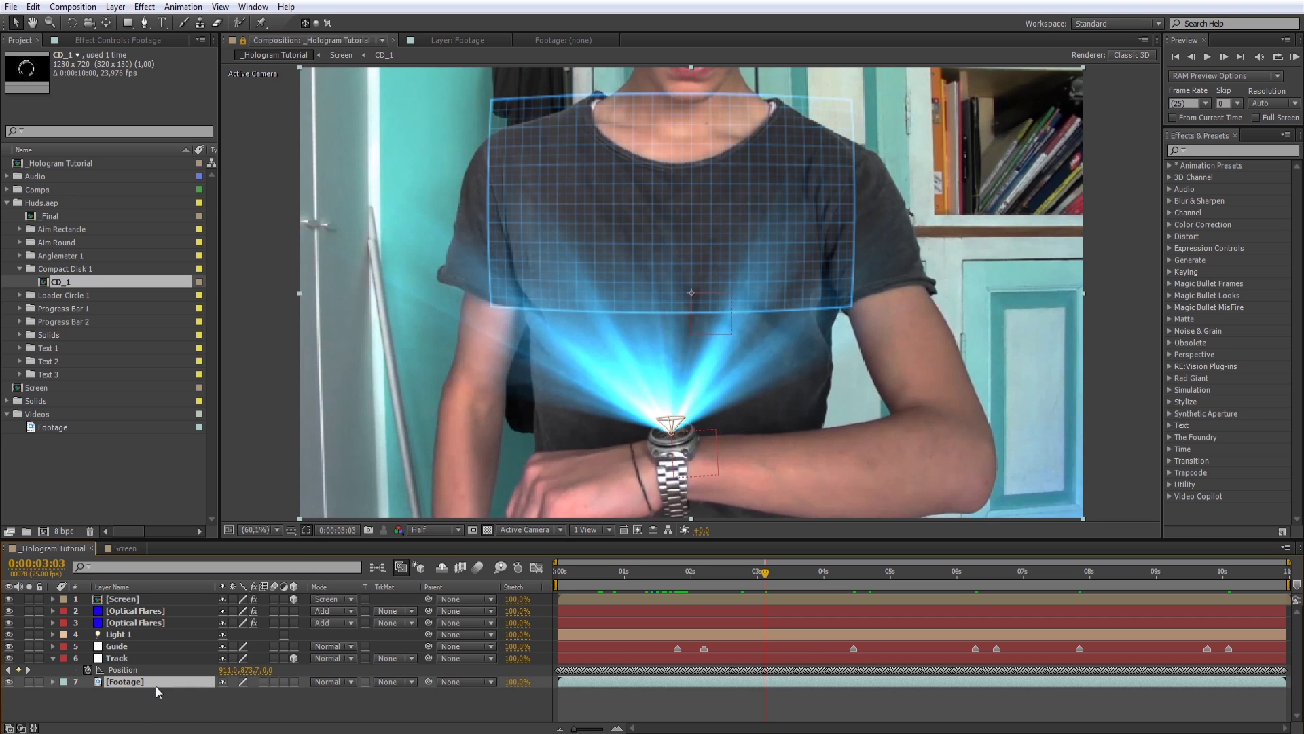
key(ctrl+d)
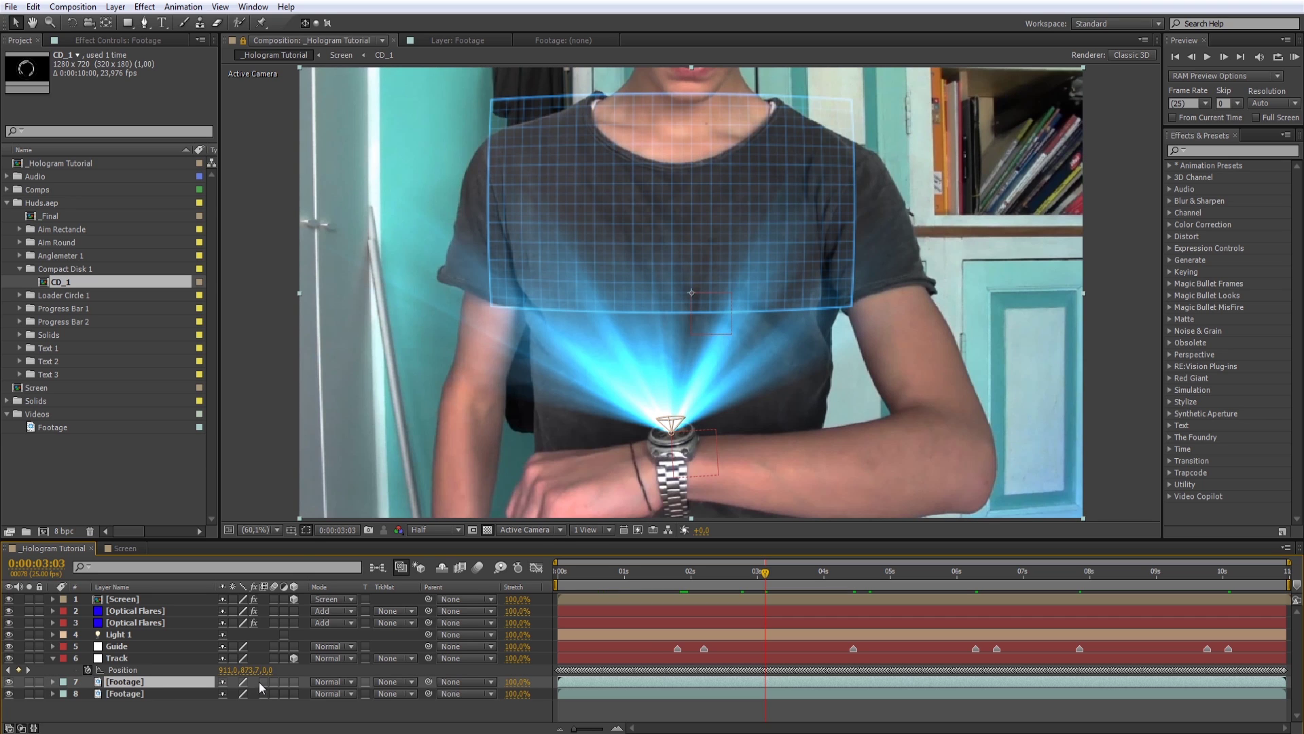
click(325, 682)
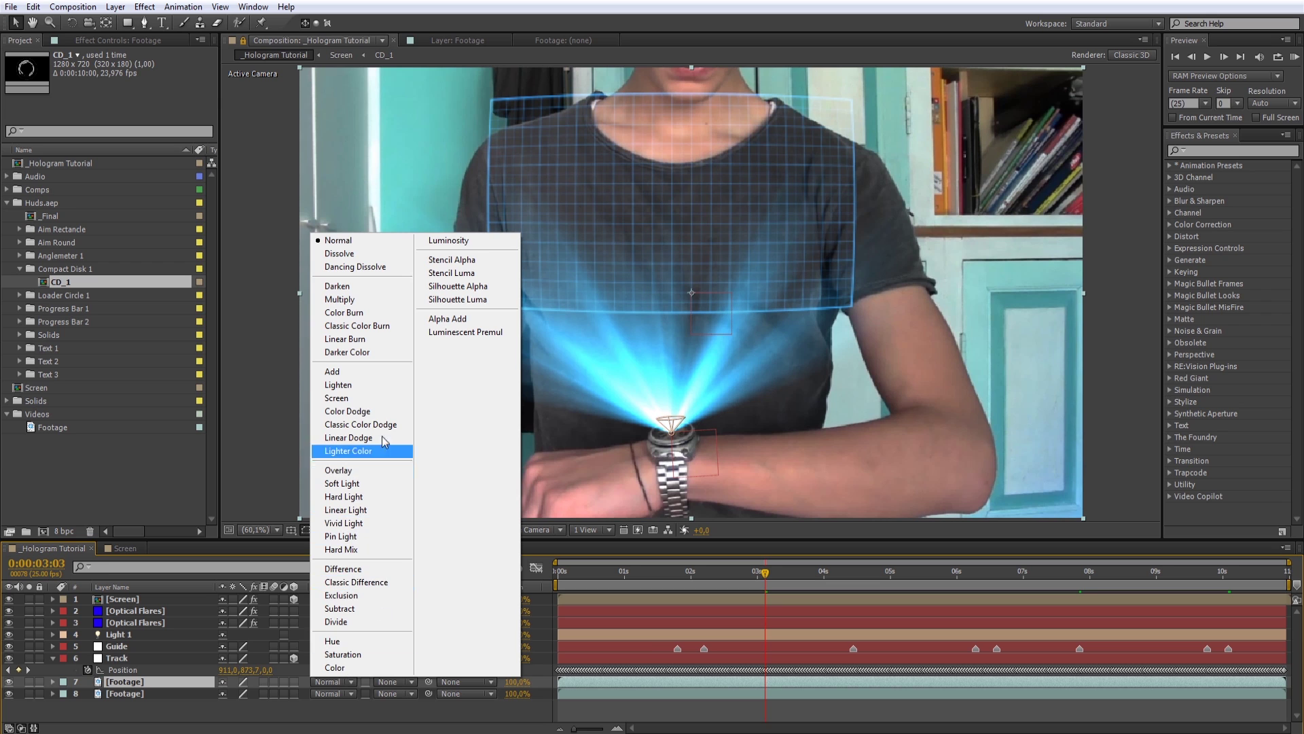
click(362, 400)
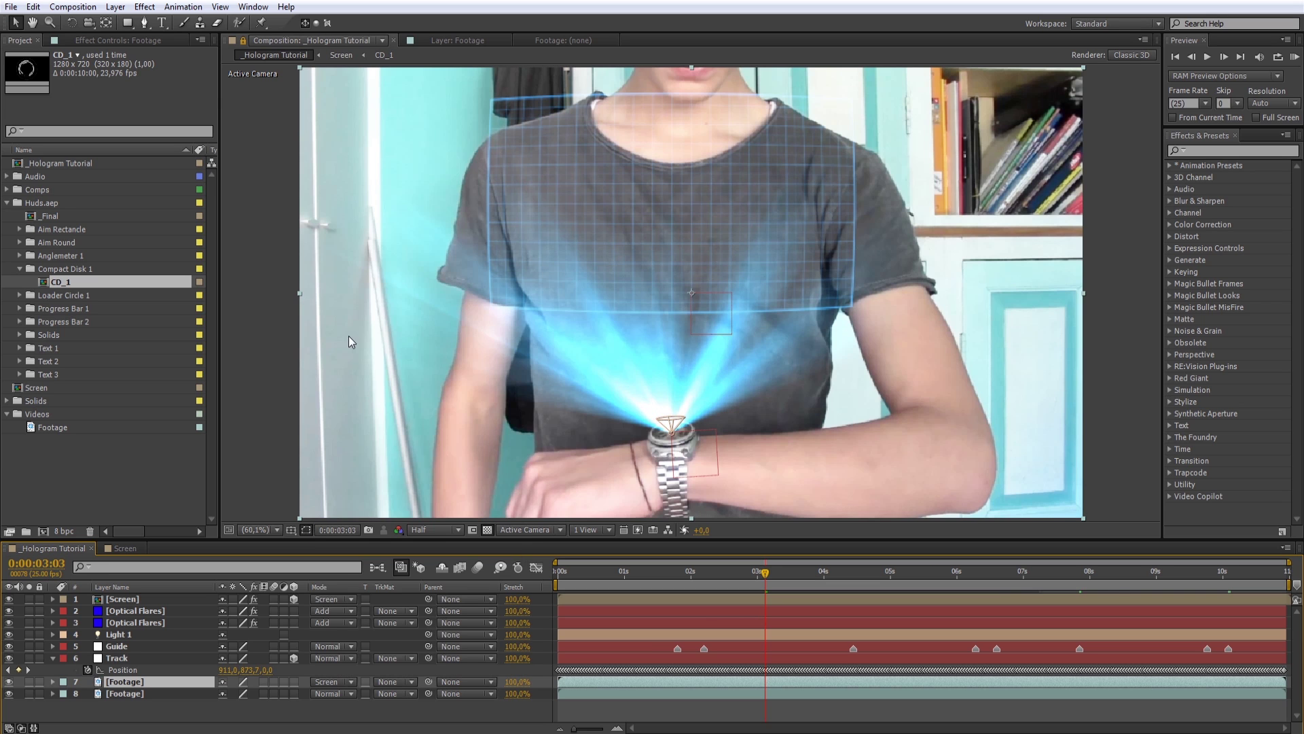
drag(127, 22, 170, 68)
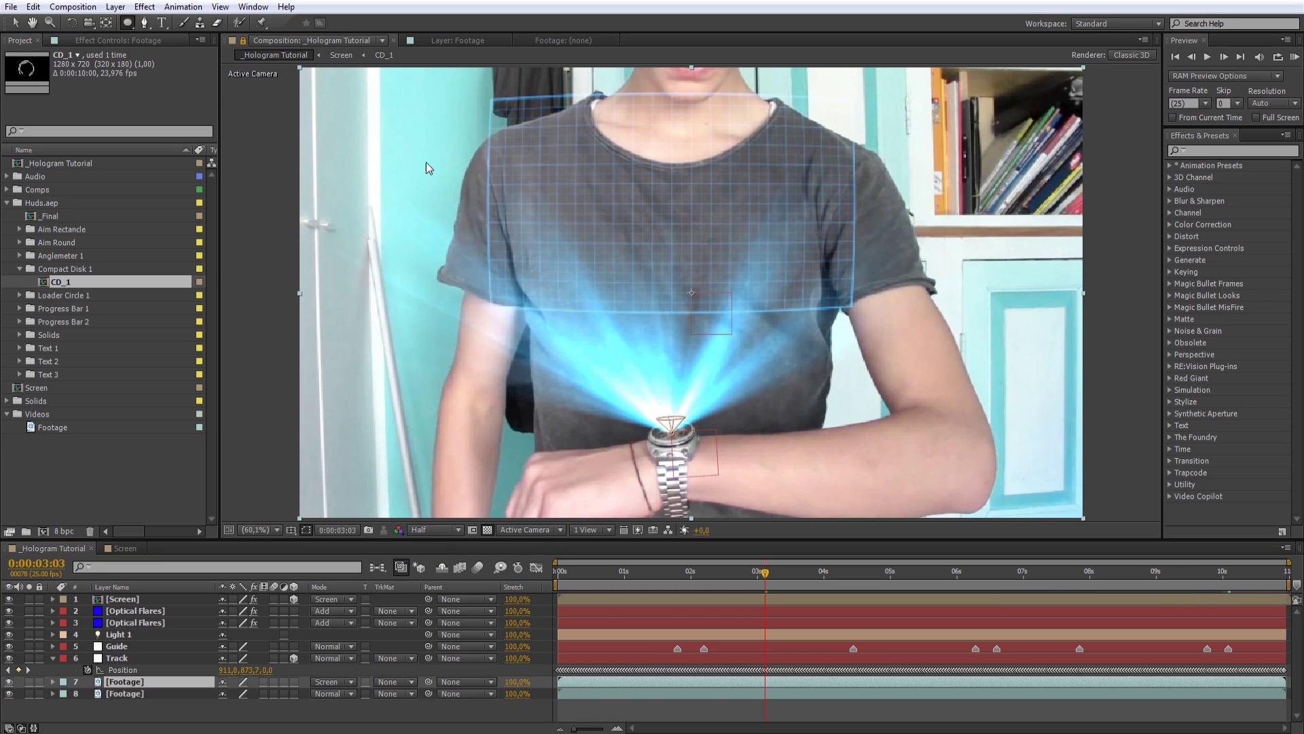
mouse_move(518, 485)
mouse_down()
mouse_move(903, 168)
mouse_move(626, 445)
mouse_up()
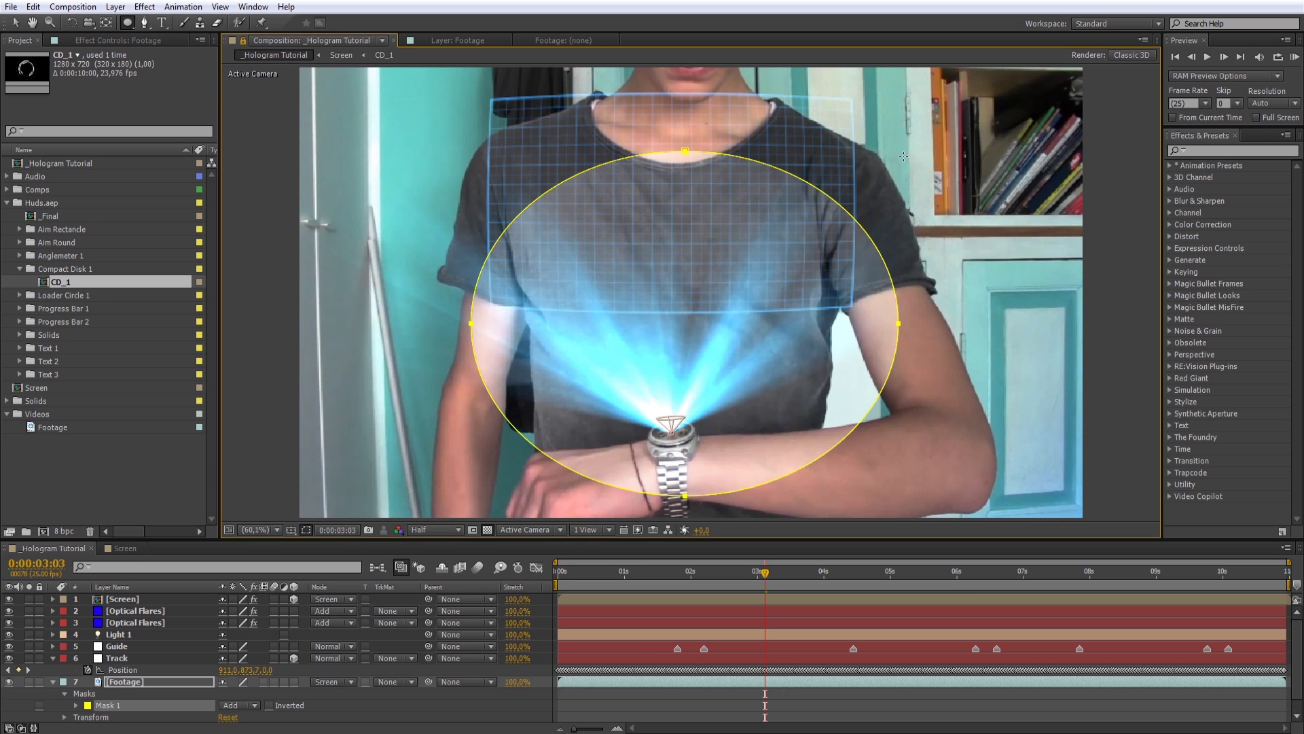
Step: Give the footage copy's Mask 1 a 232-pixel feather and -23 pixel expansion
click(144, 681)
key(m)
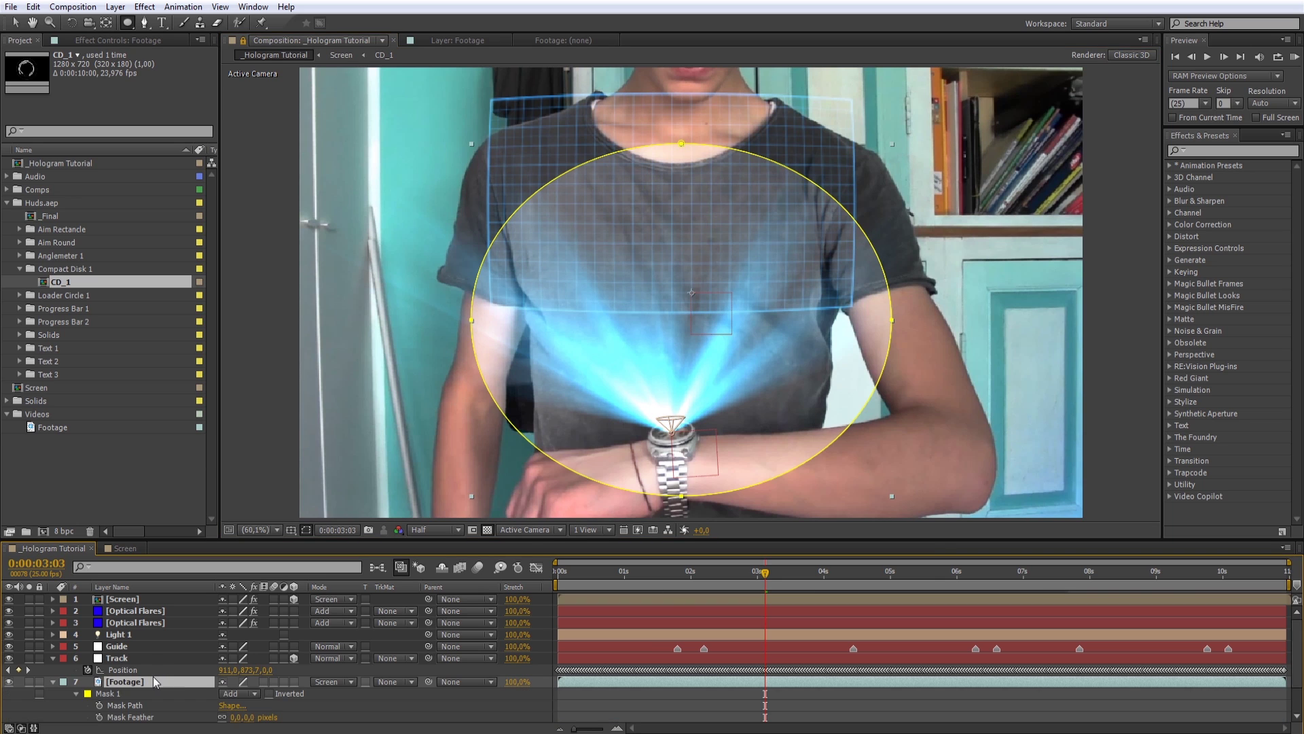
key(m)
key(m)
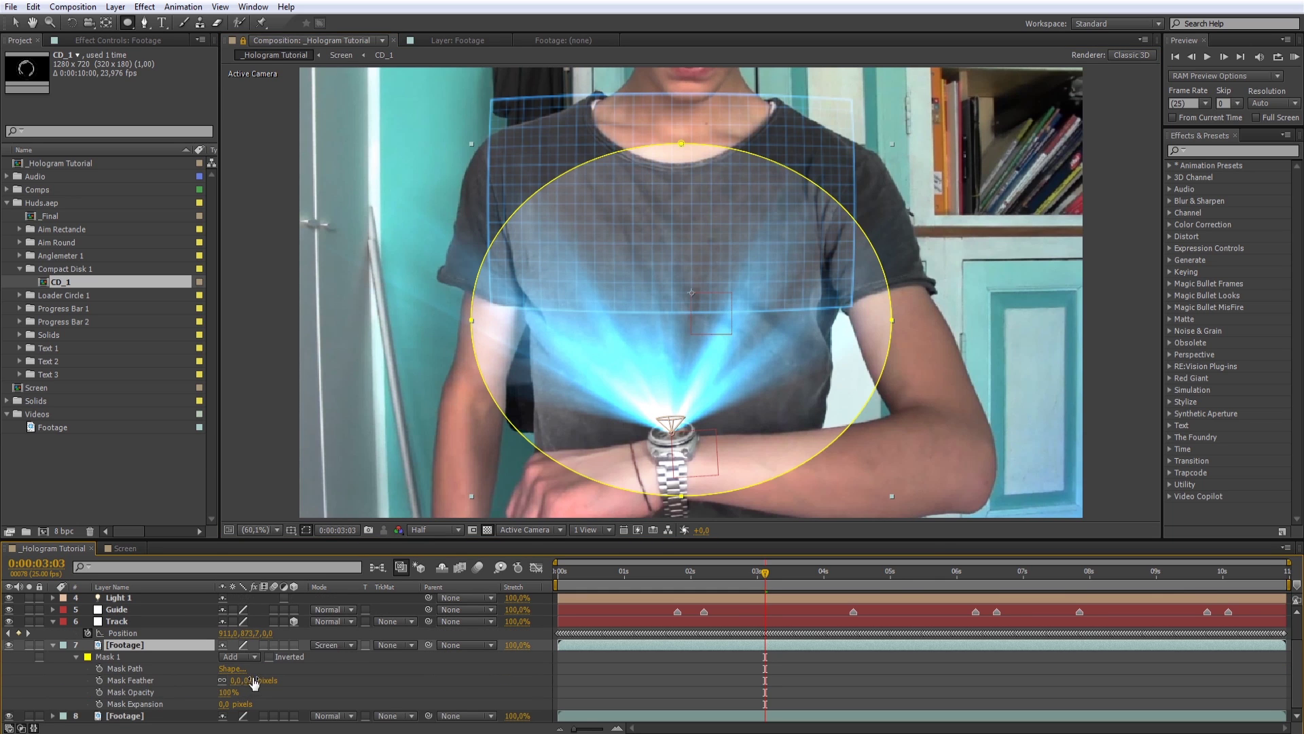
drag(257, 681, 395, 668)
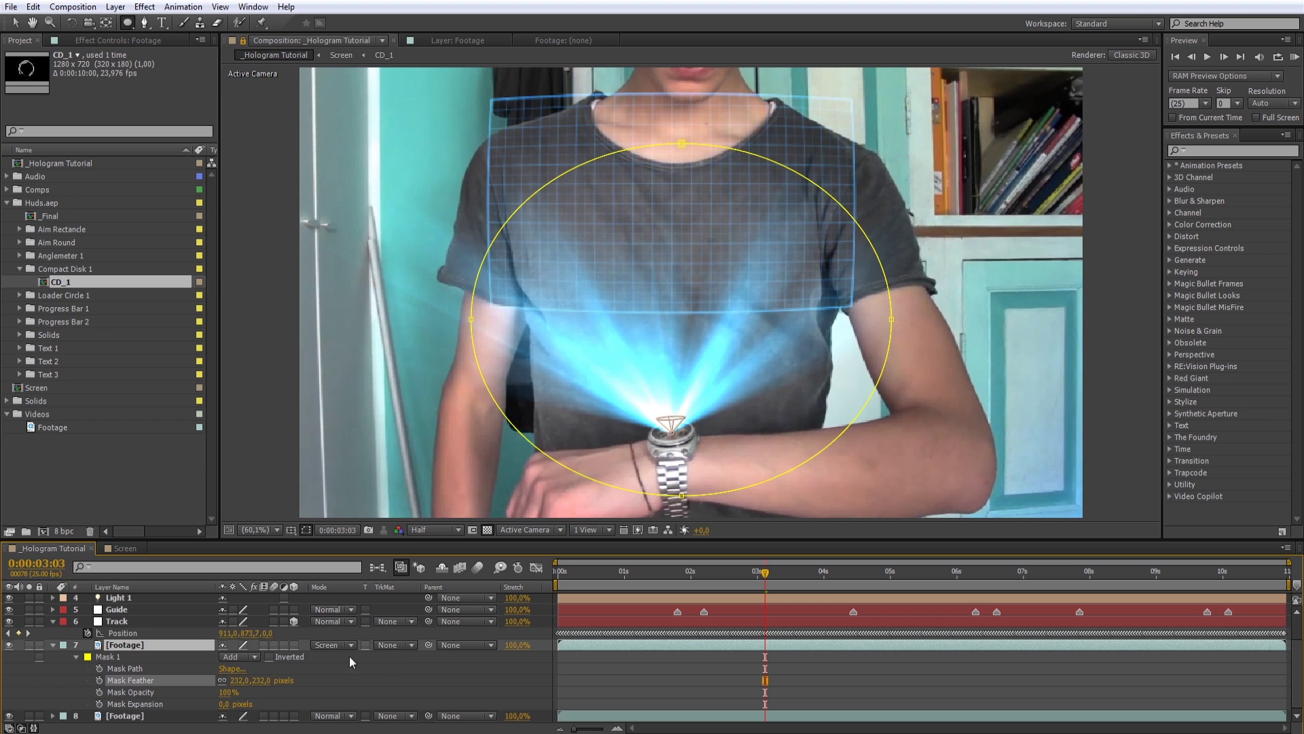
key(Return)
click(232, 707)
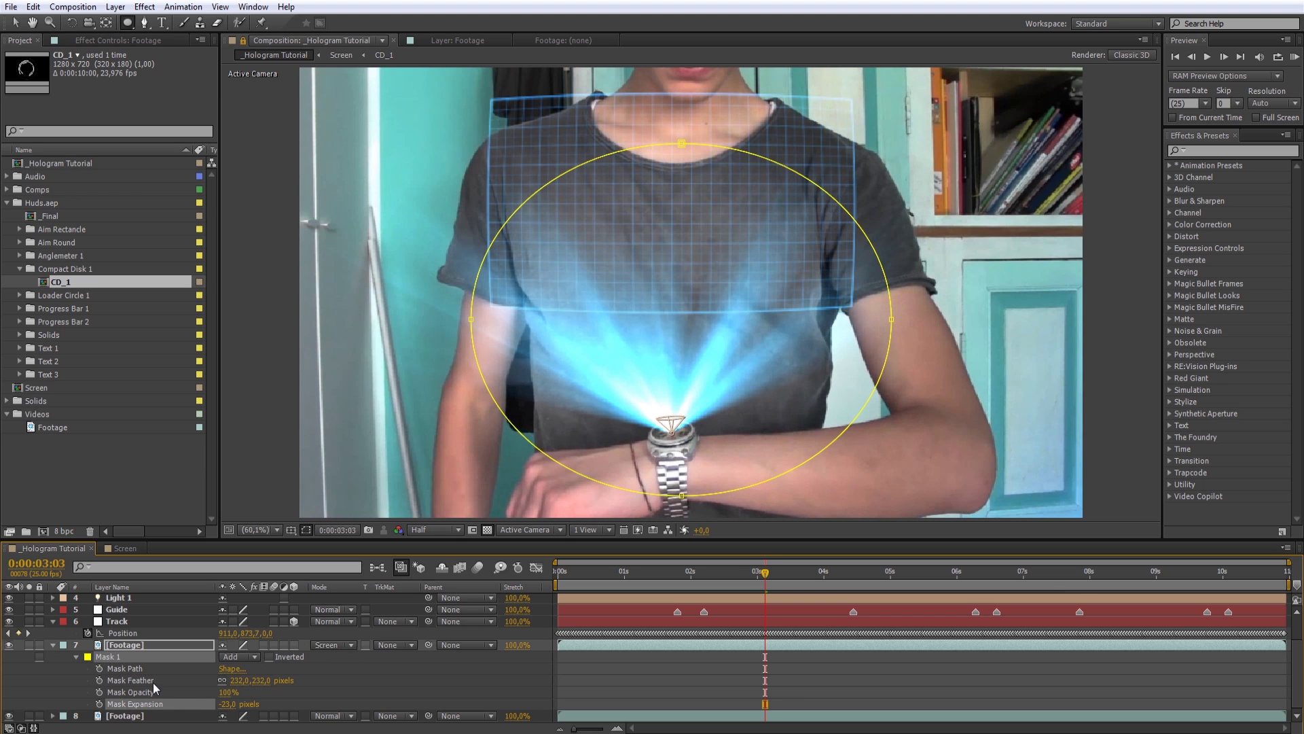
key(Return)
click(679, 579)
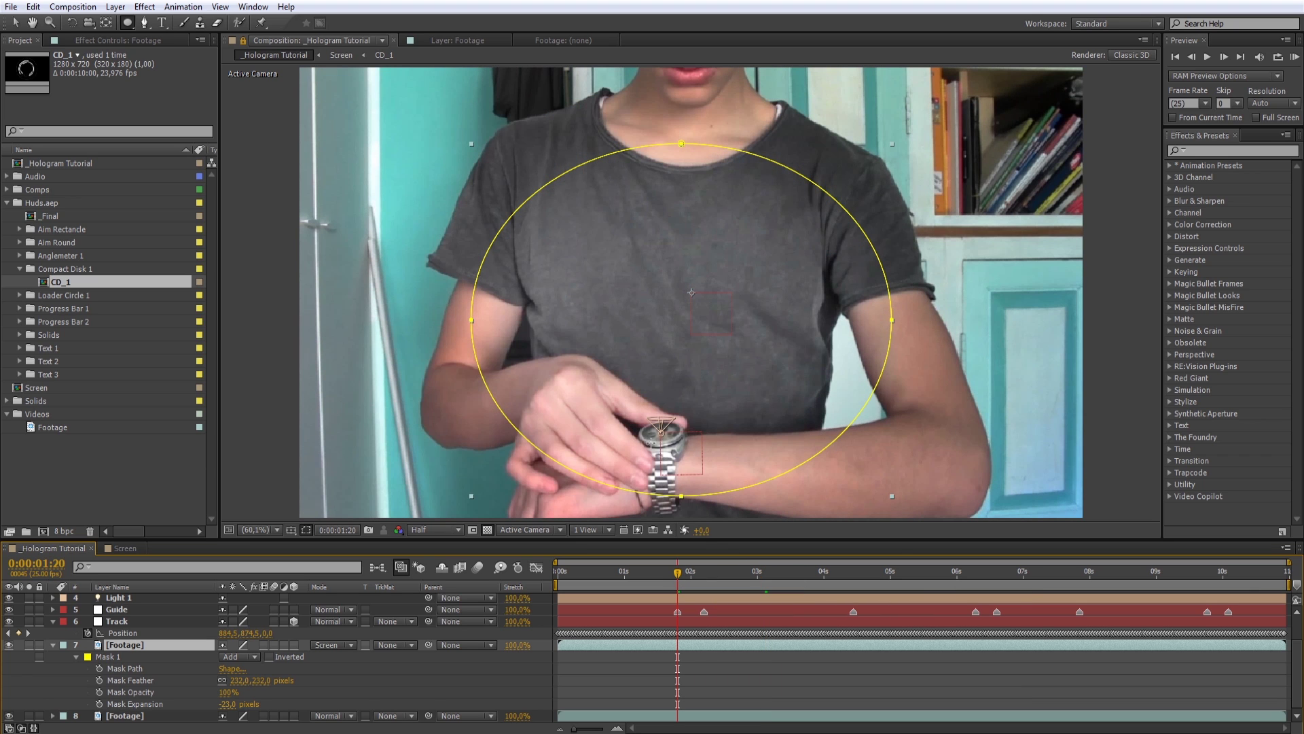
Step: Fade the footage copy's opacity in from 0% at 0:00:01:20 to 100% at 0:00:02:05
key(t)
click(16, 26)
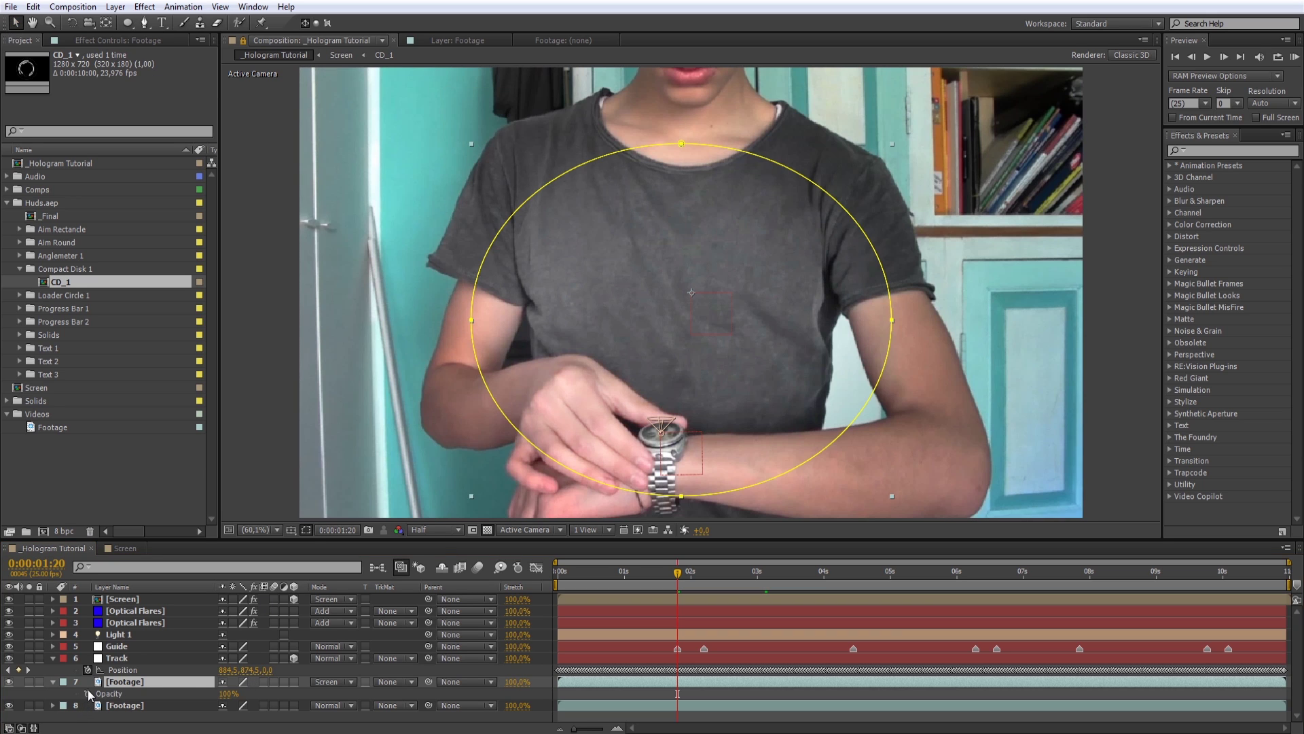
click(87, 693)
click(229, 693)
text(0)
key(Return)
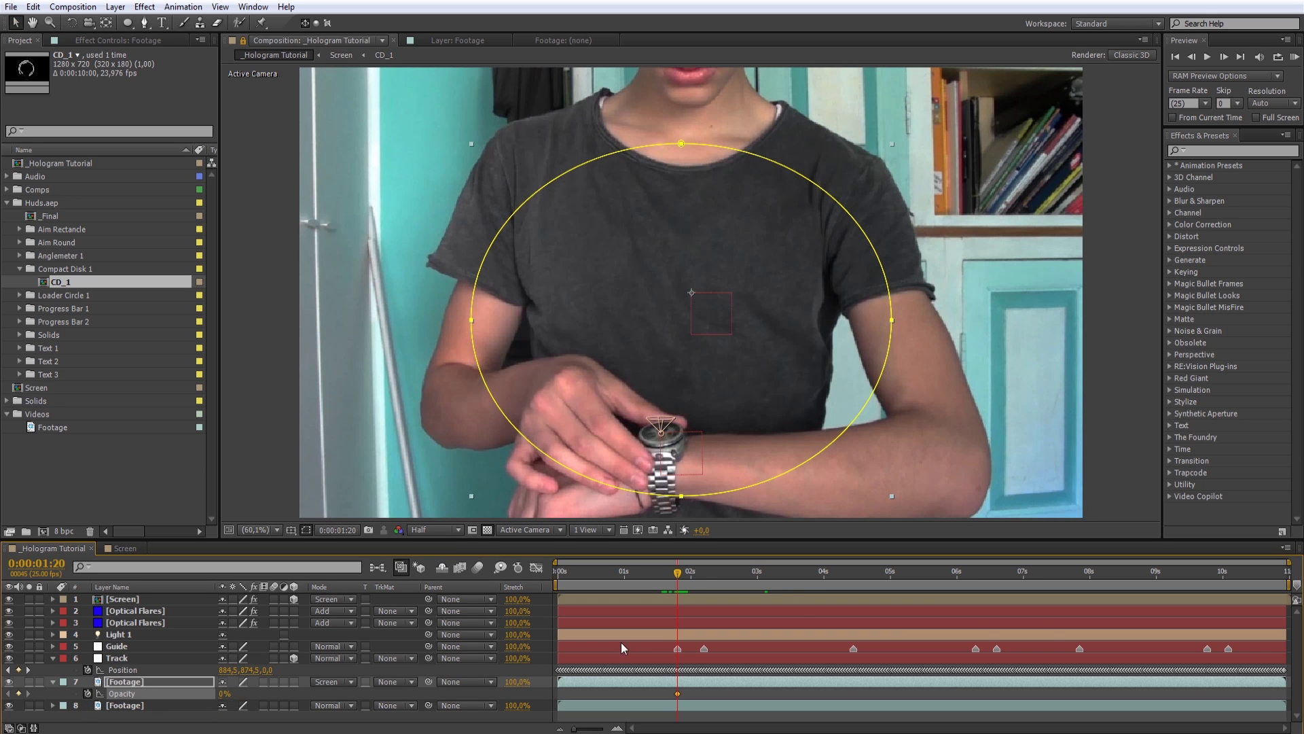
click(707, 577)
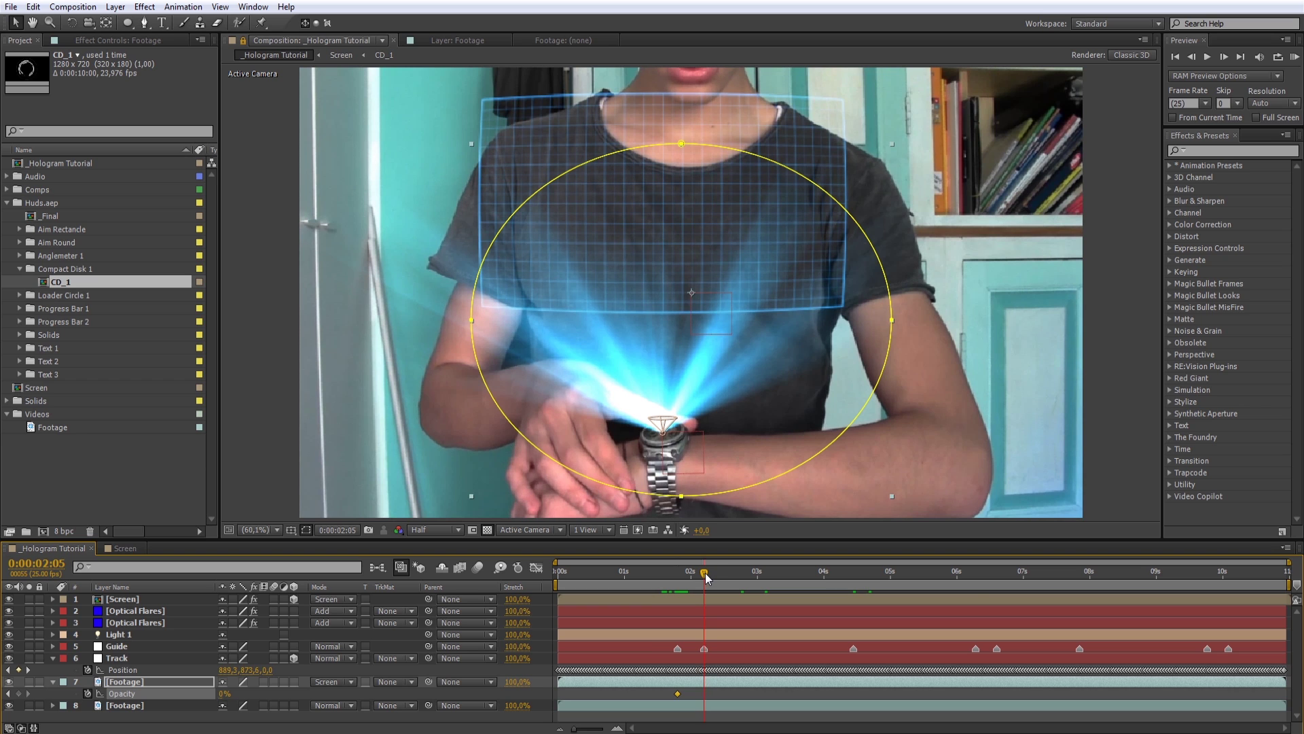
drag(279, 685, 469, 678)
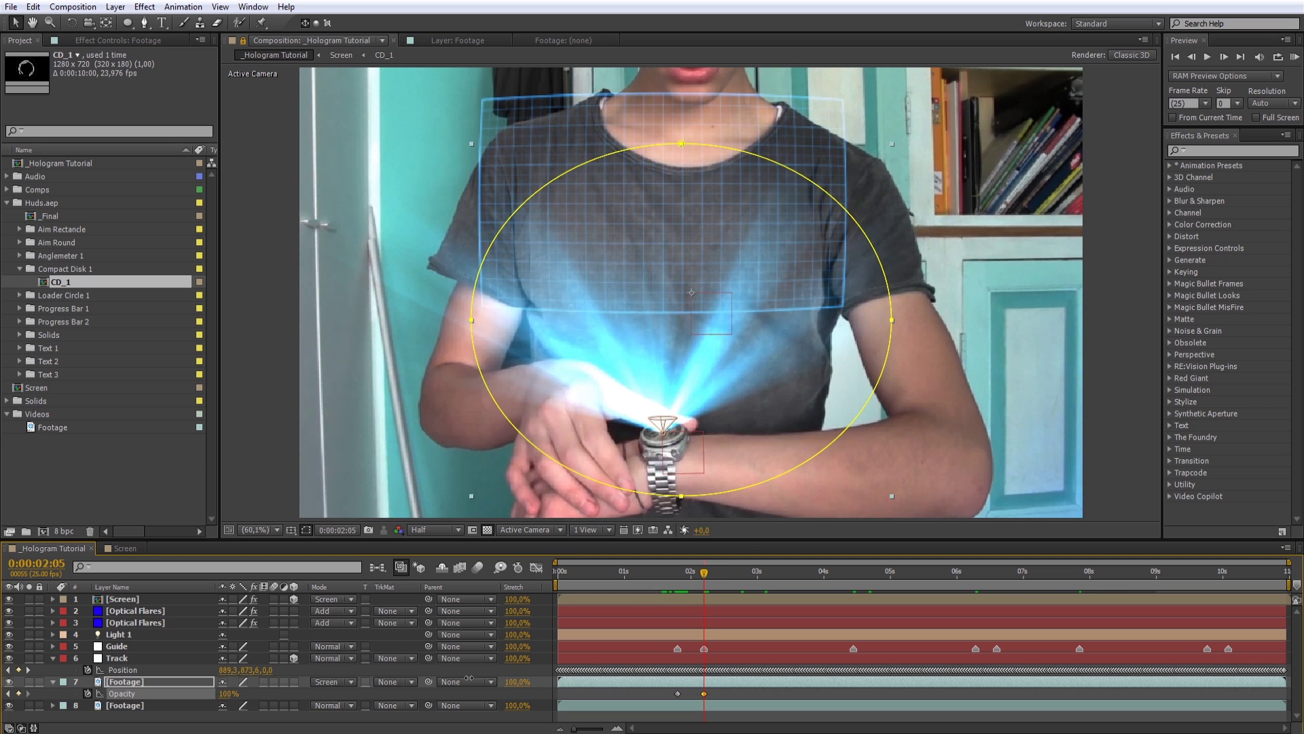
Step: Fade the footage copy back out to 0% opacity at 0:00:10:03
click(1206, 572)
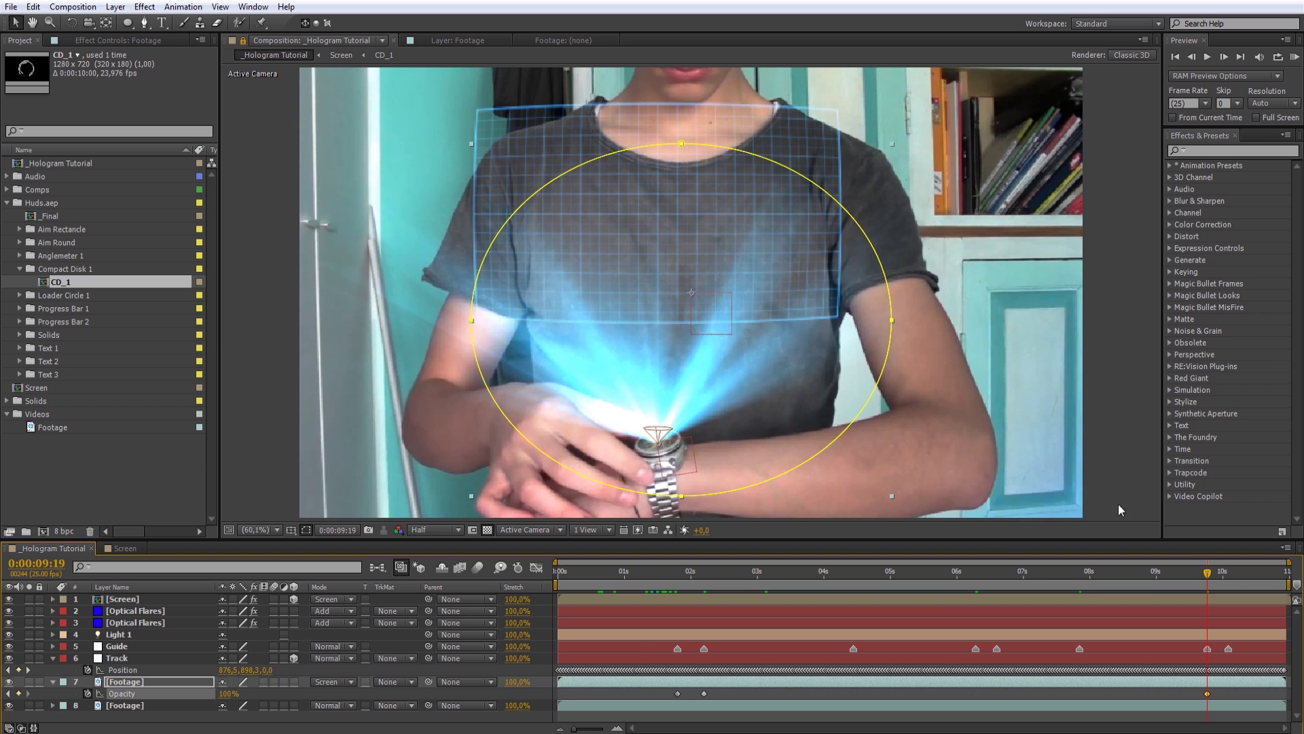
drag(1228, 576, 1231, 574)
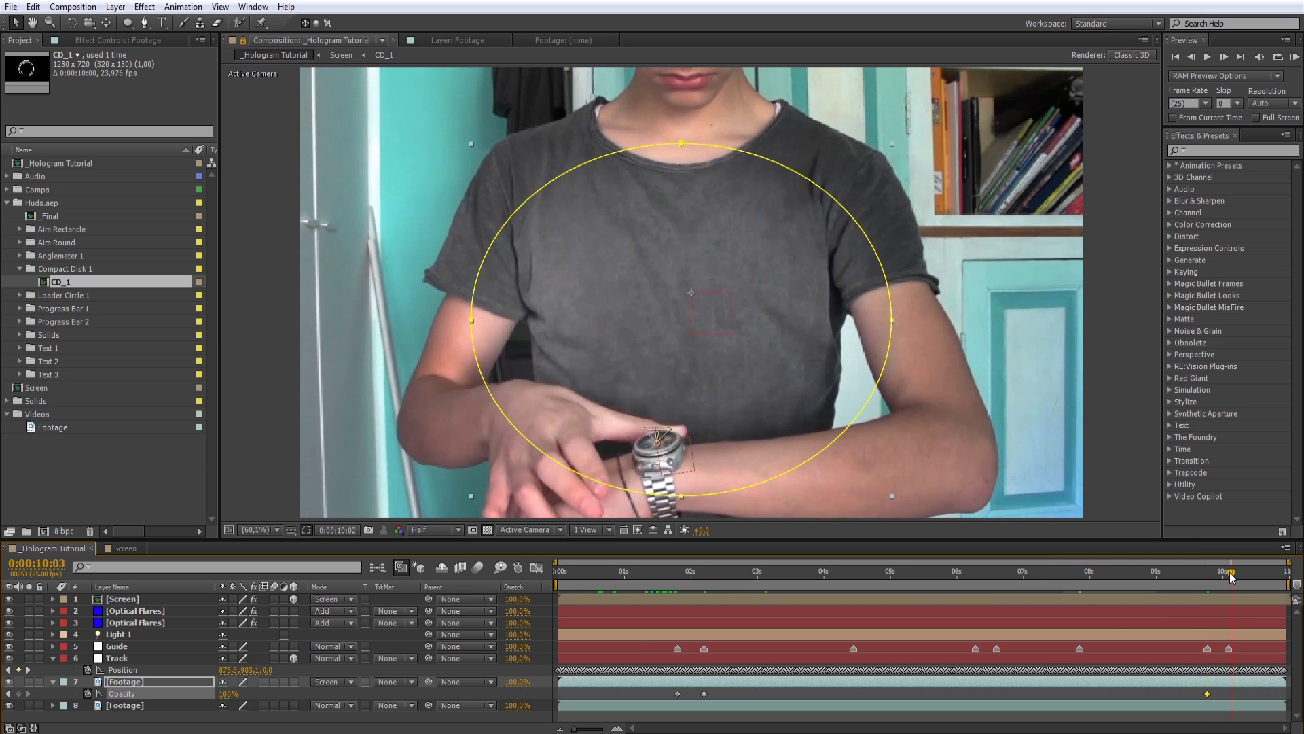
drag(226, 694, 158, 694)
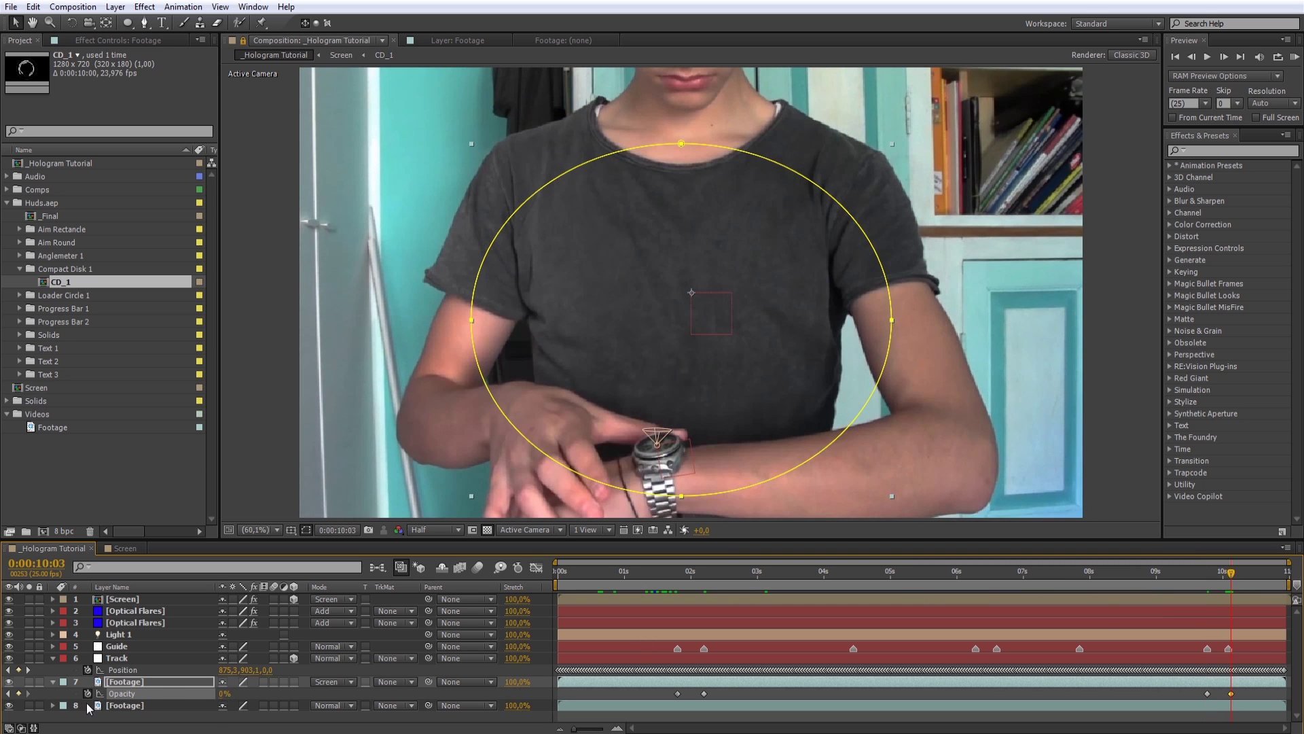
click(760, 579)
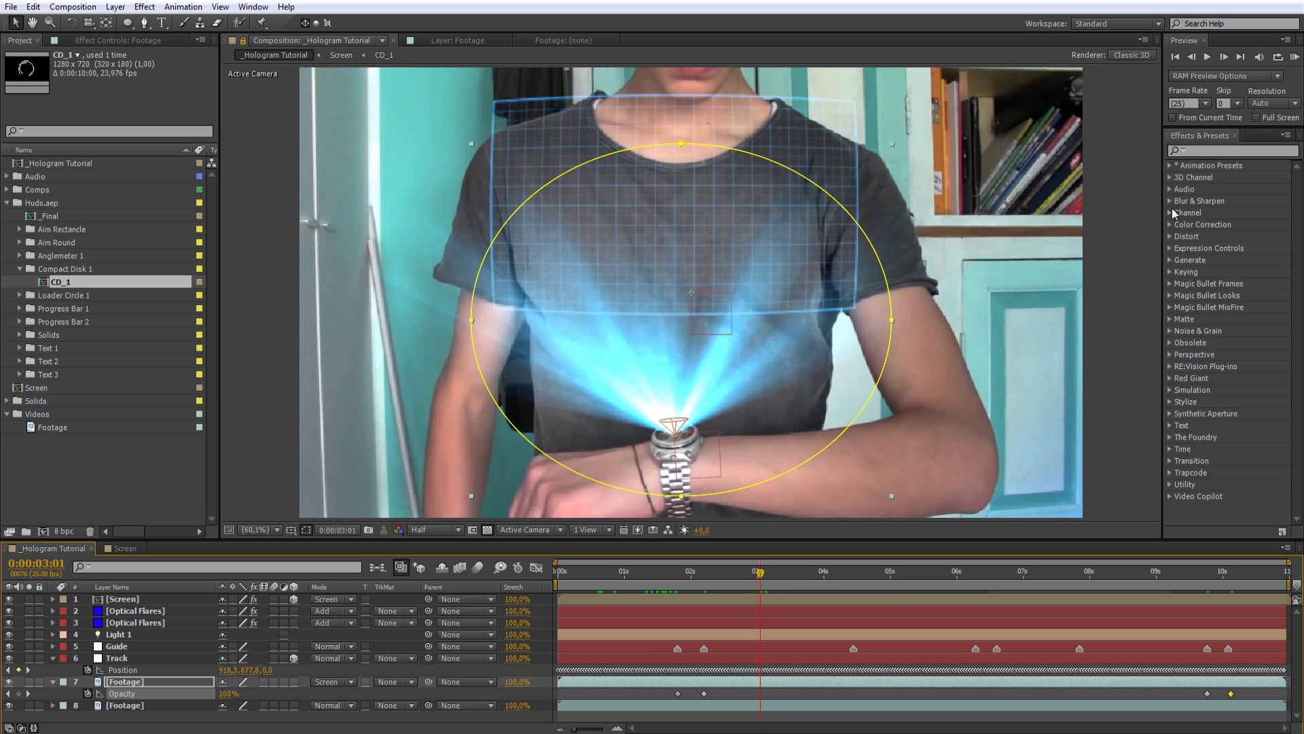
click(1212, 169)
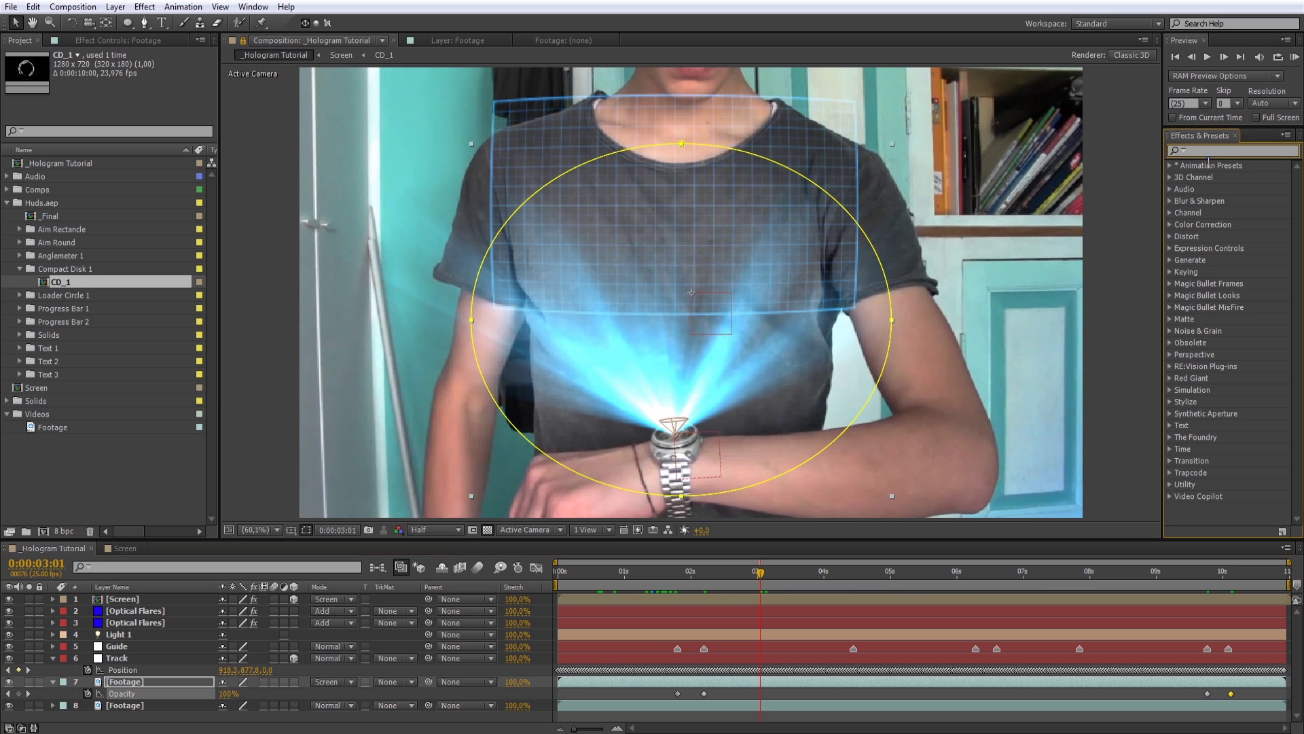
Step: Apply Stylize > Glow to the Screen footage copy and raise Glow Threshold to 83.9%
text(glow)
drag(1208, 237, 160, 686)
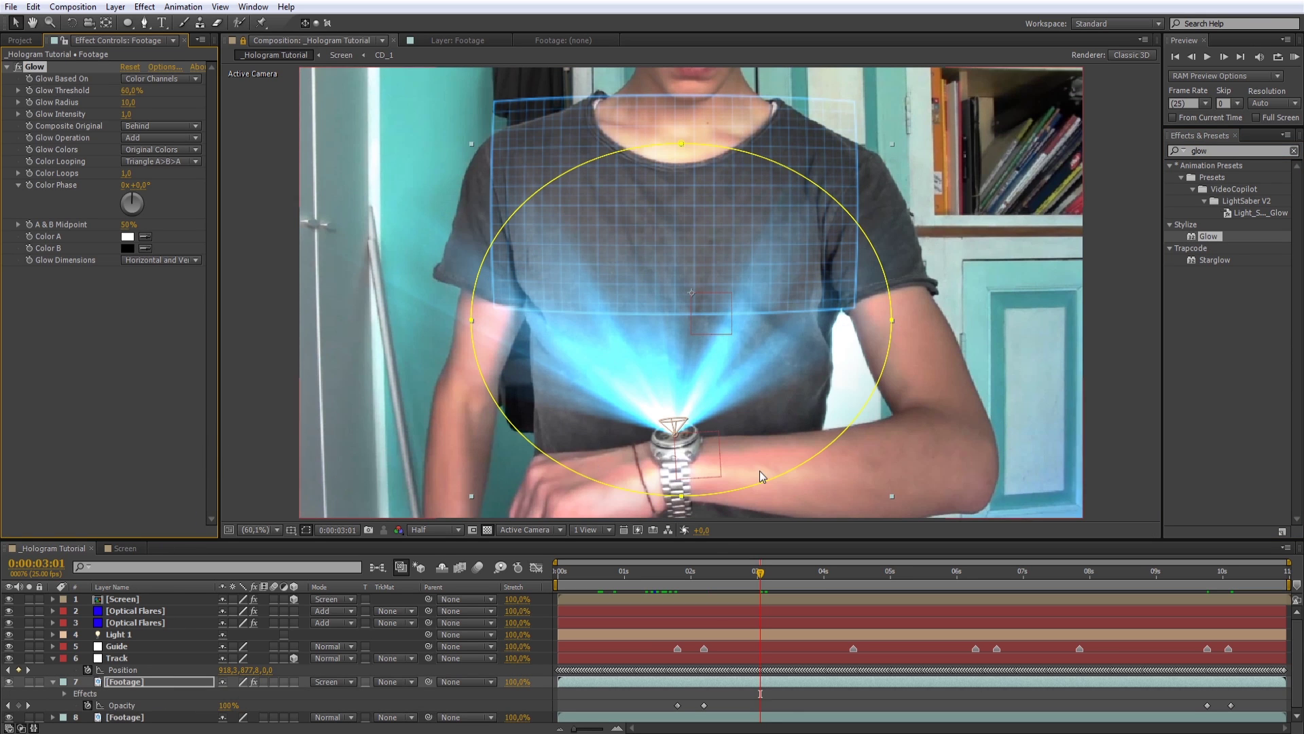
click(724, 577)
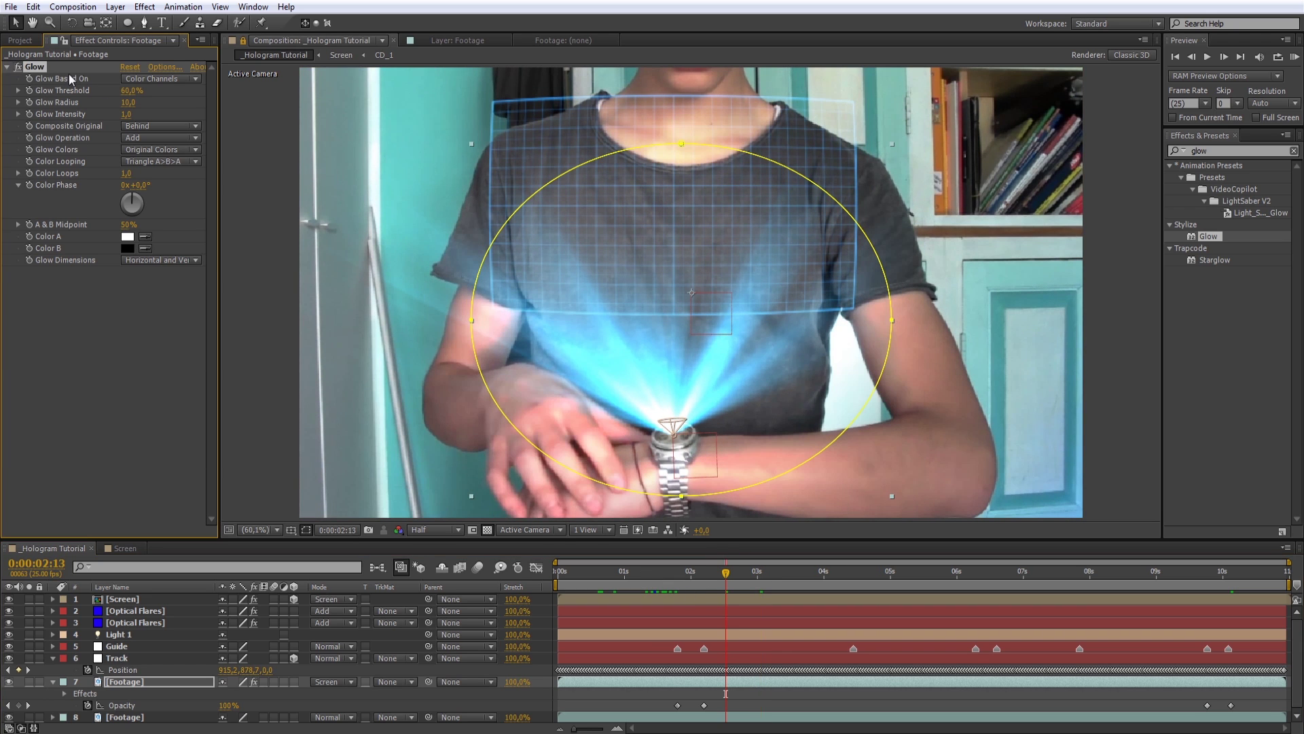
drag(155, 91, 162, 91)
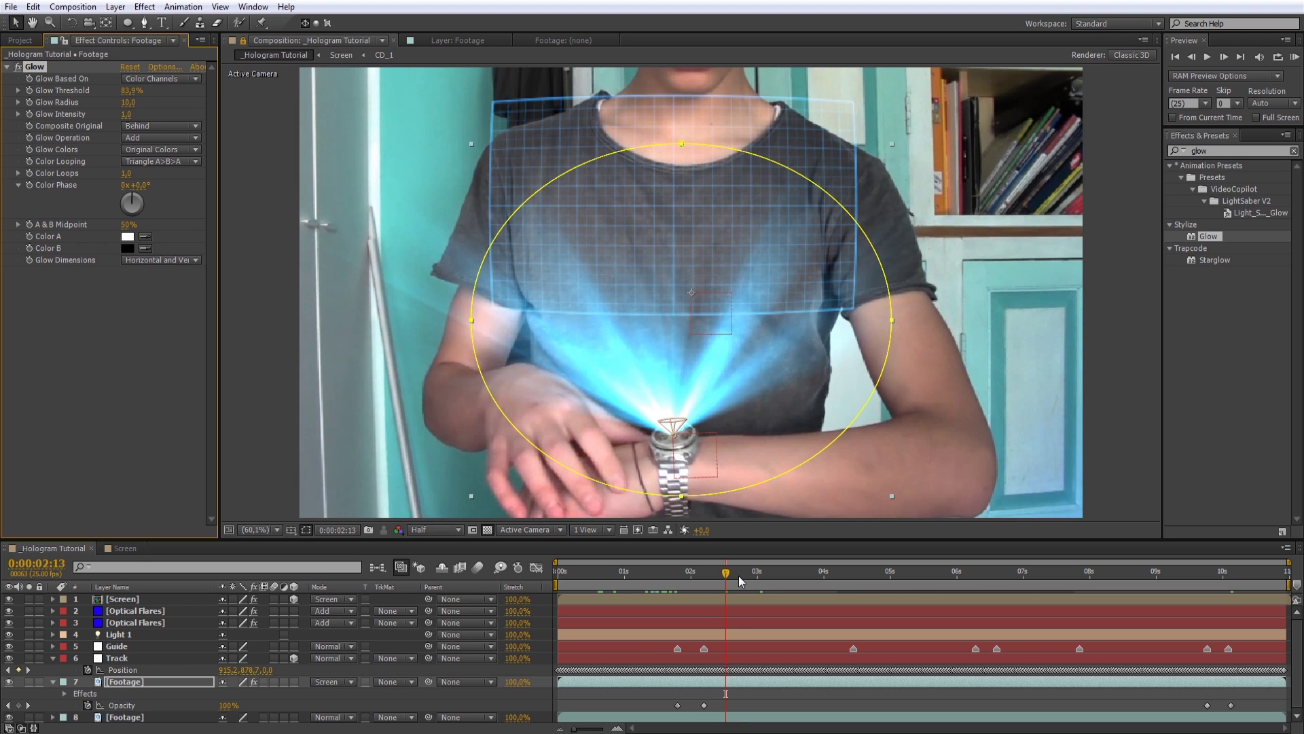
click(888, 566)
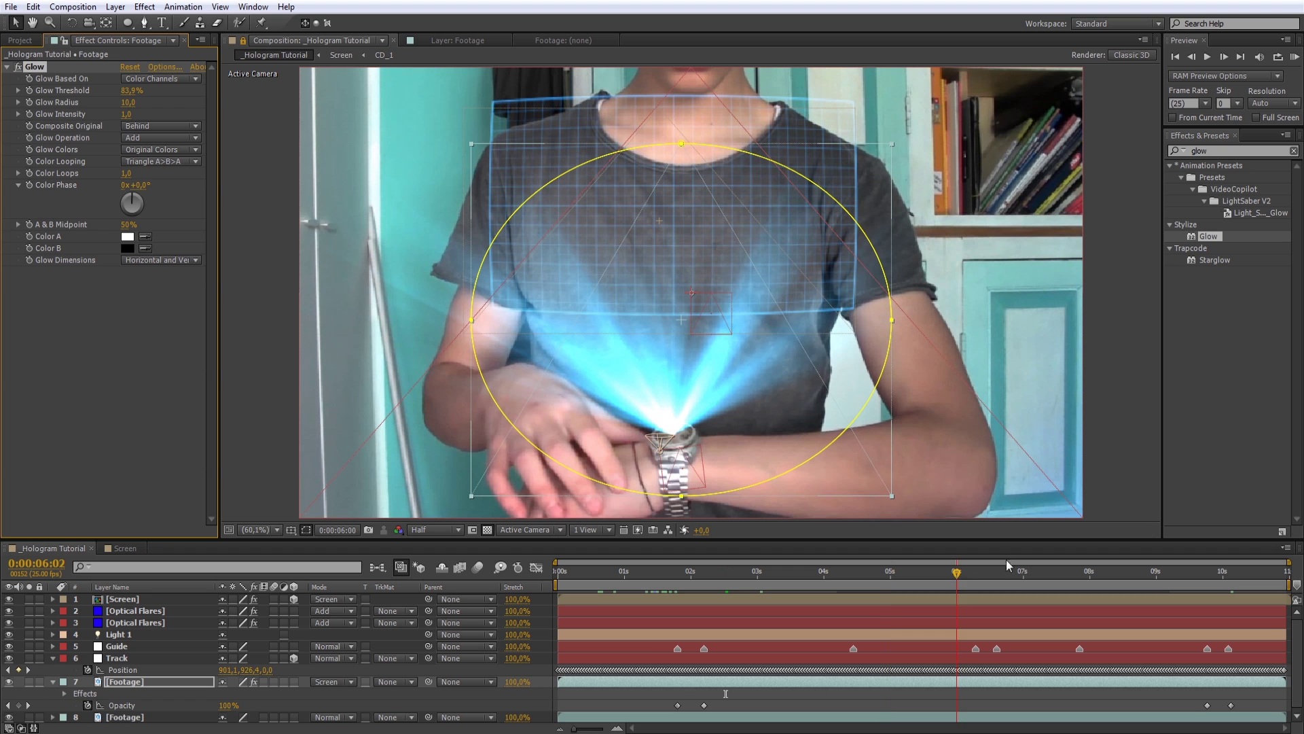